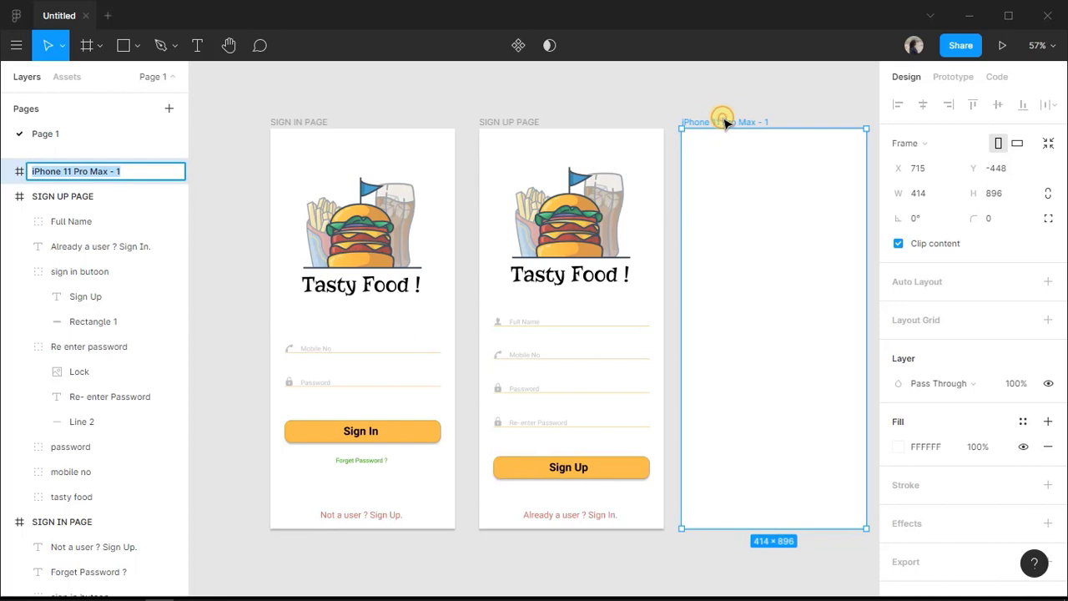
# Rename the new iPhone 11 Pro Max frame as Dashboard.
pyautogui.write('Dashboard')
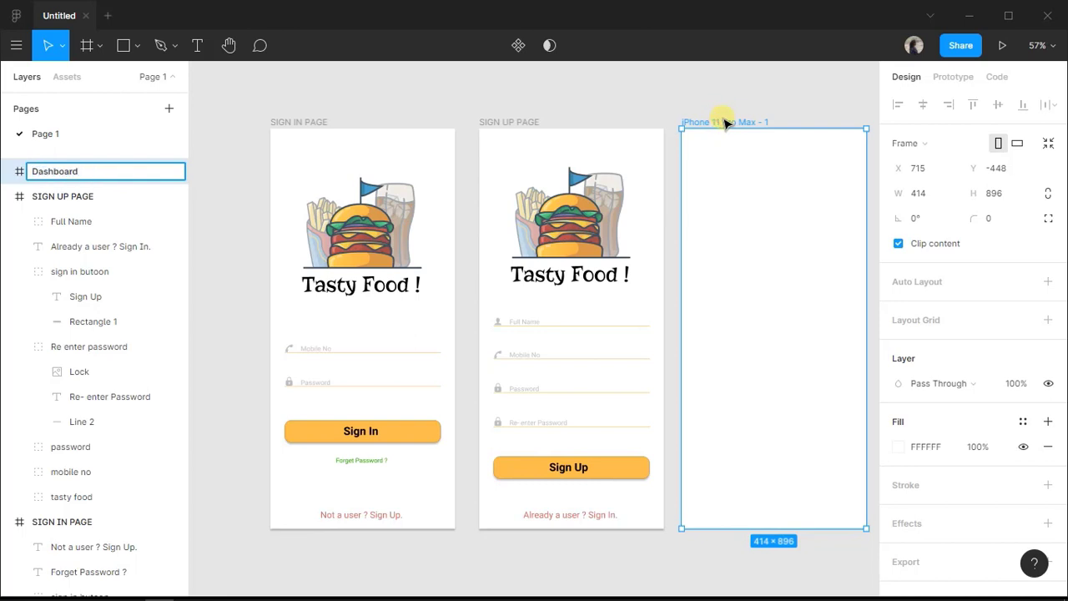
pyautogui.press('Return')
# Search the Icons8 plugin for "menu" and insert the three-line iOS Glyph menu icon at 30×30 into the Dashboard frame.
pyautogui.scroll(2, 724, 123)
pyautogui.moveTo(751, 248); pyautogui.dragTo(519, 228)
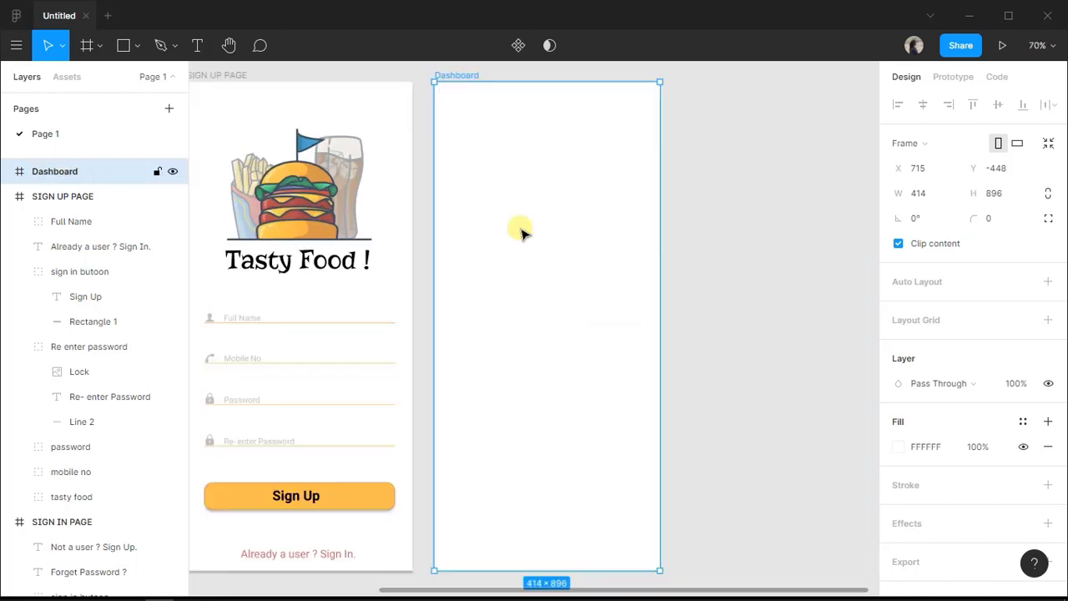
pyautogui.click(16, 49)
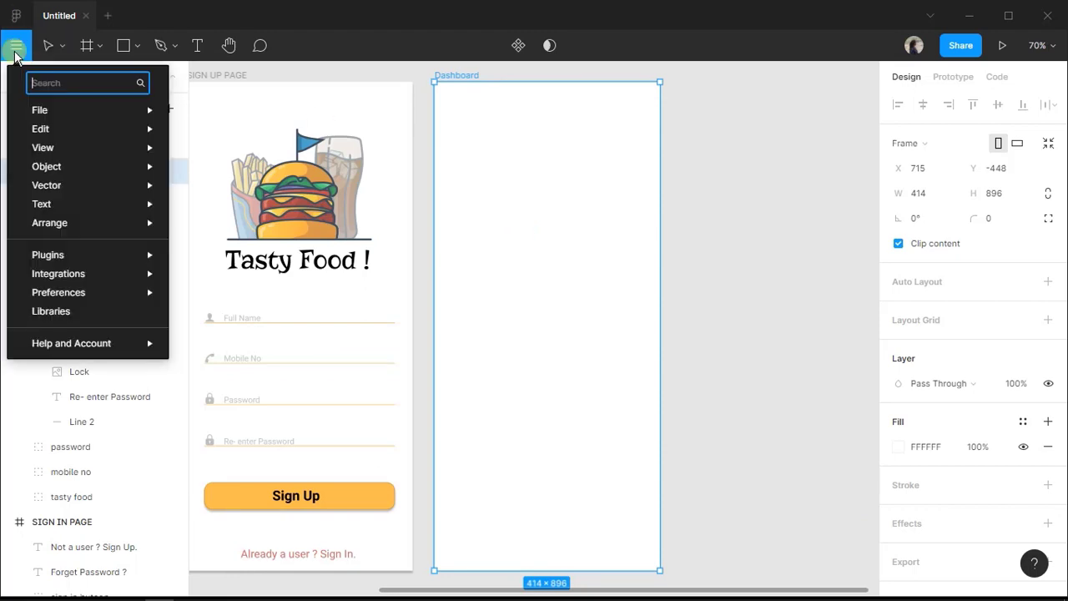
pyautogui.moveTo(107, 254)
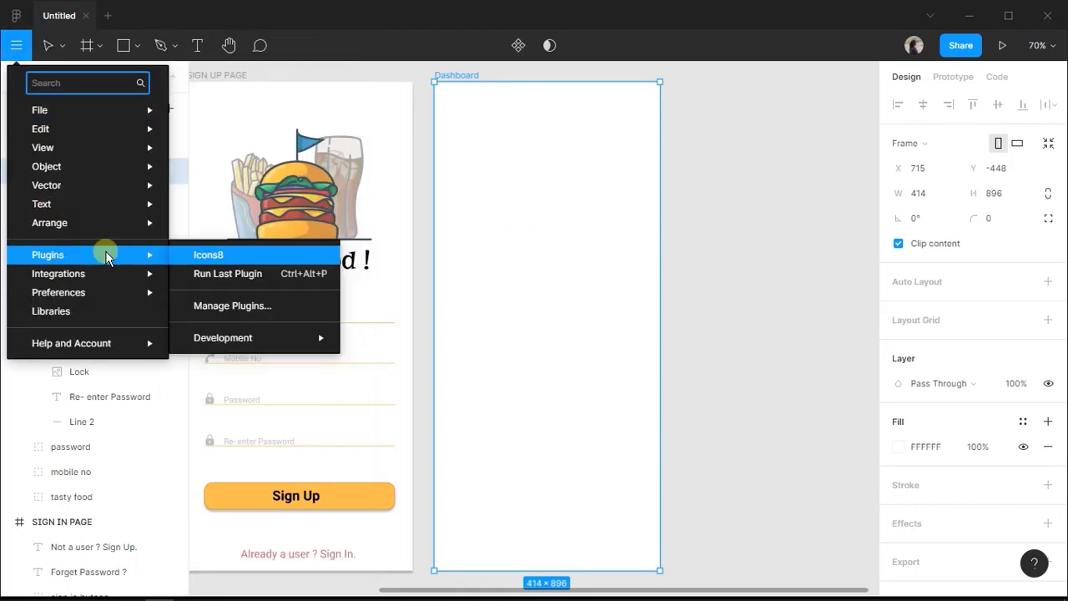
pyautogui.click(247, 276)
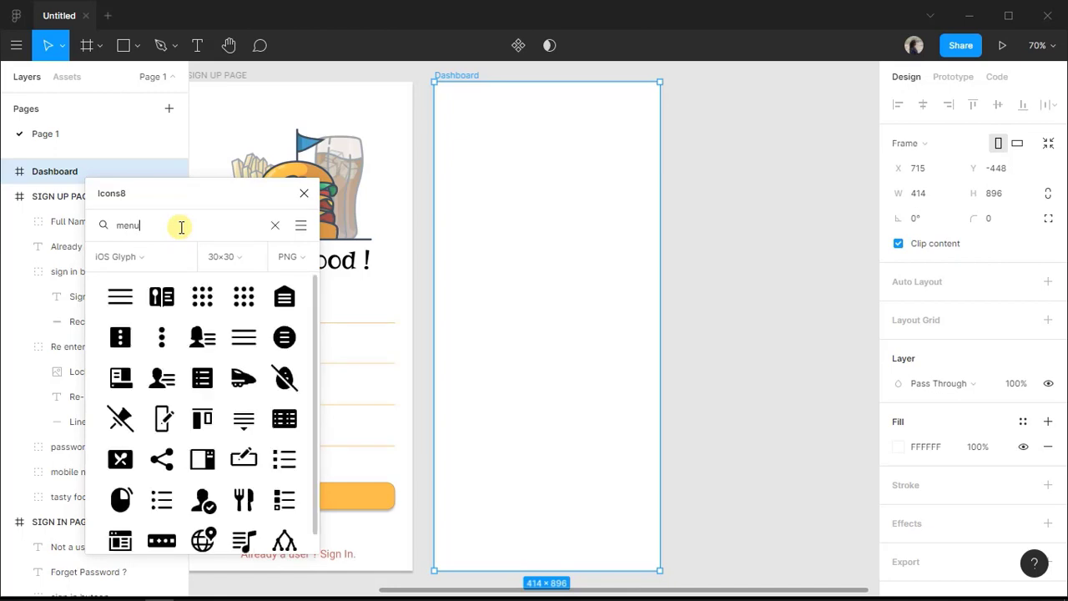
pyautogui.click(127, 303)
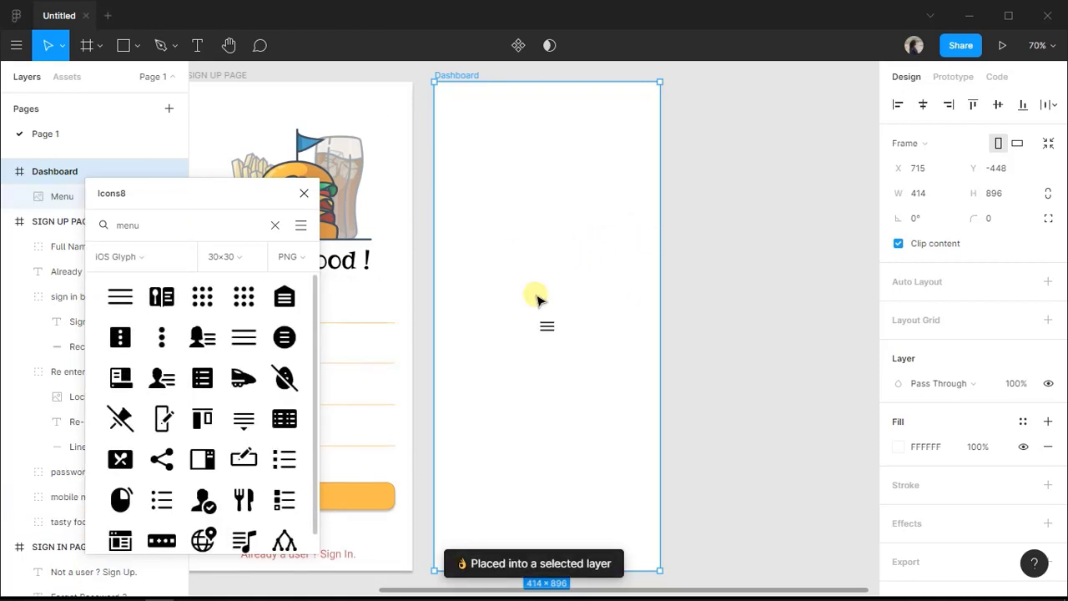
pyautogui.click(303, 195)
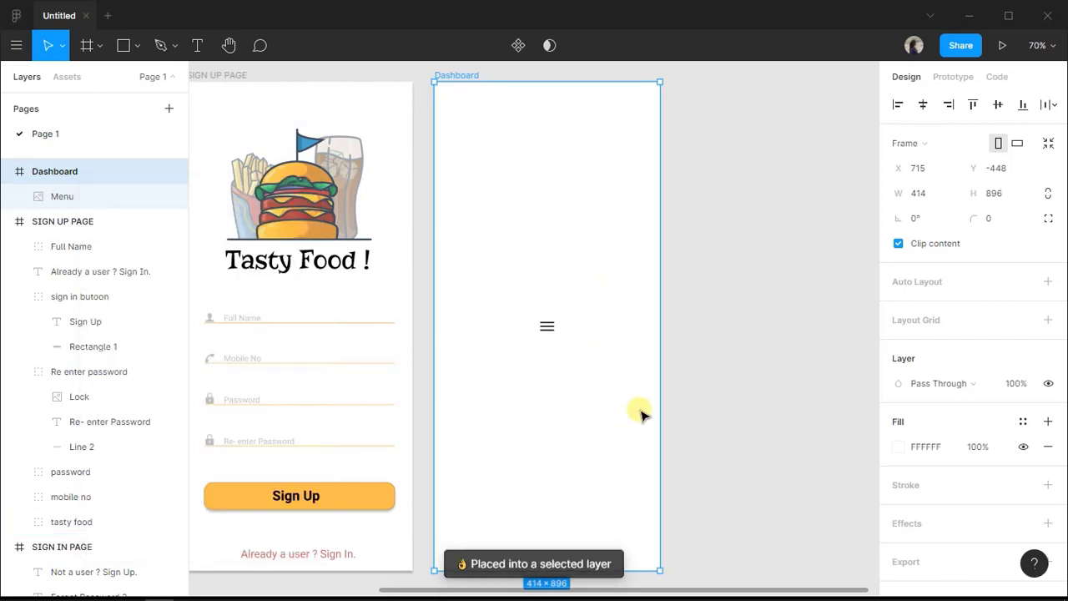
# Resize the menu icon on the Dashboard frame to 25 × 25.
pyautogui.click(548, 329)
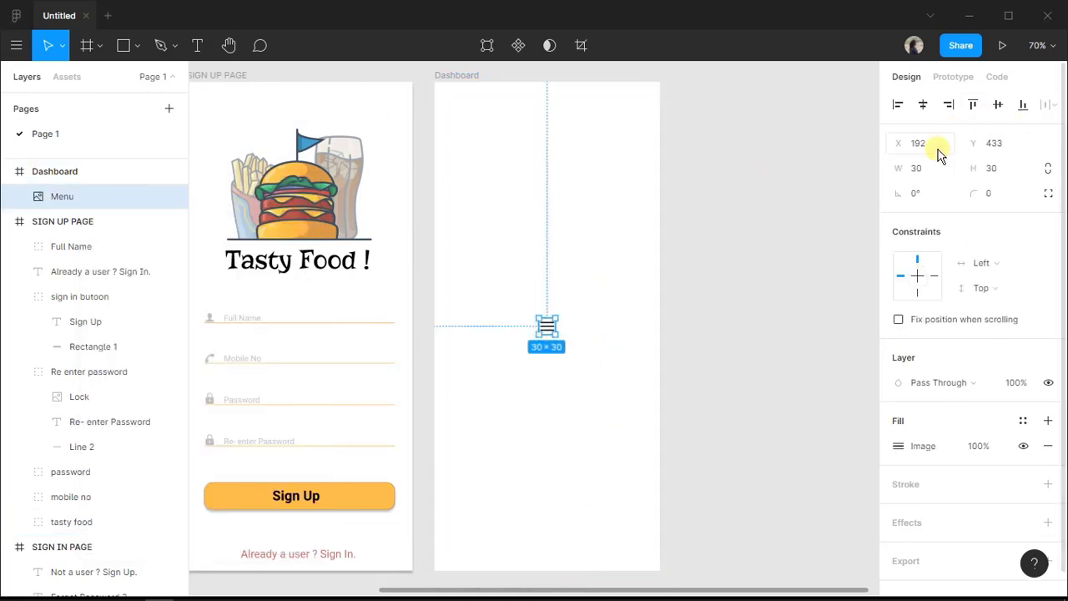
pyautogui.click(922, 168)
pyautogui.write('25')
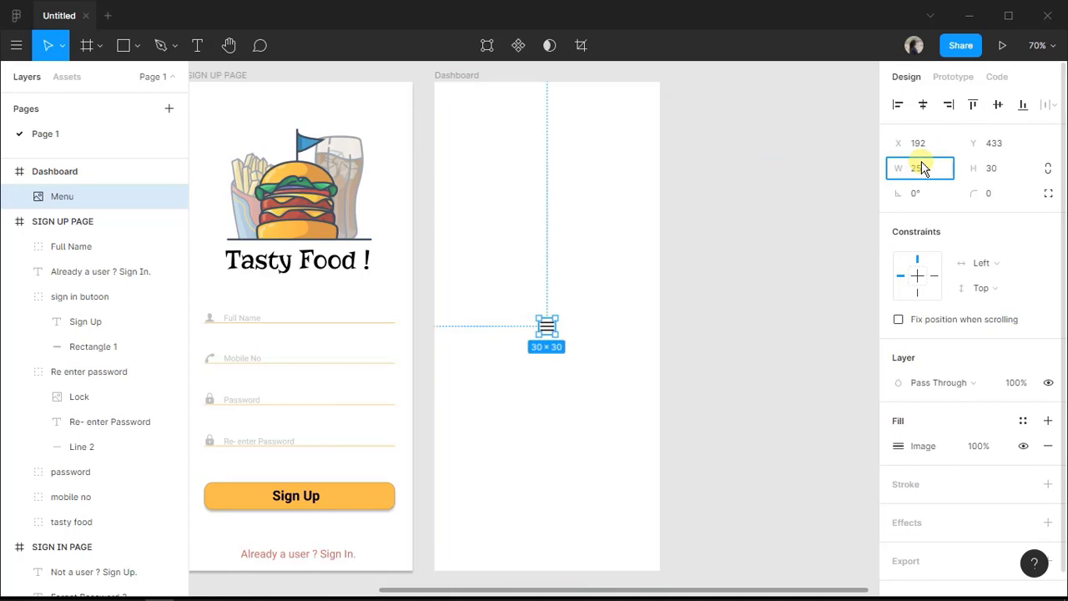
pyautogui.click(991, 169)
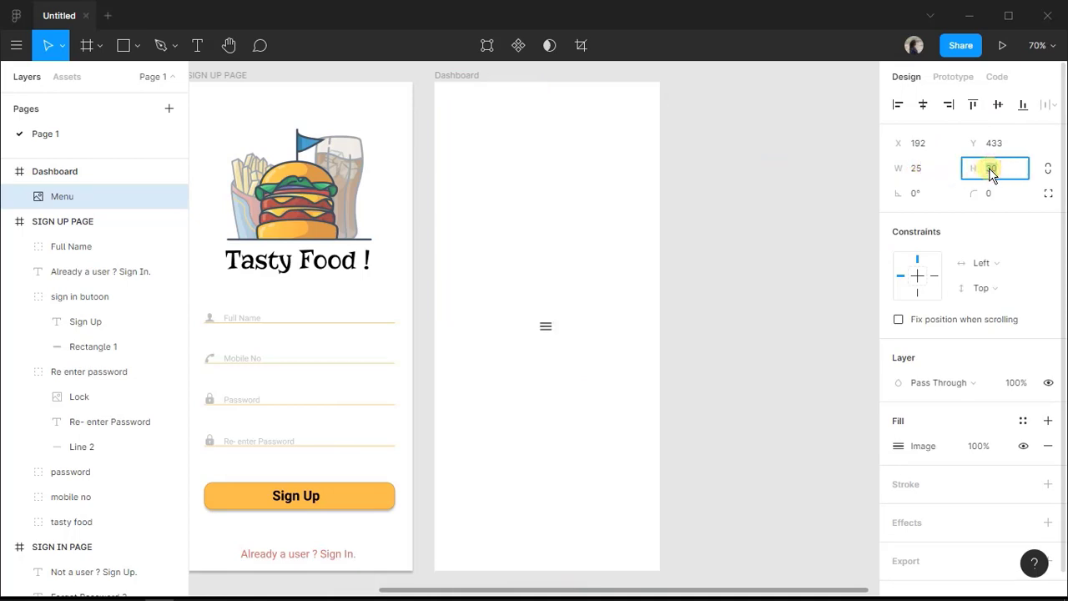
pyautogui.write('25')
pyautogui.press('Return')
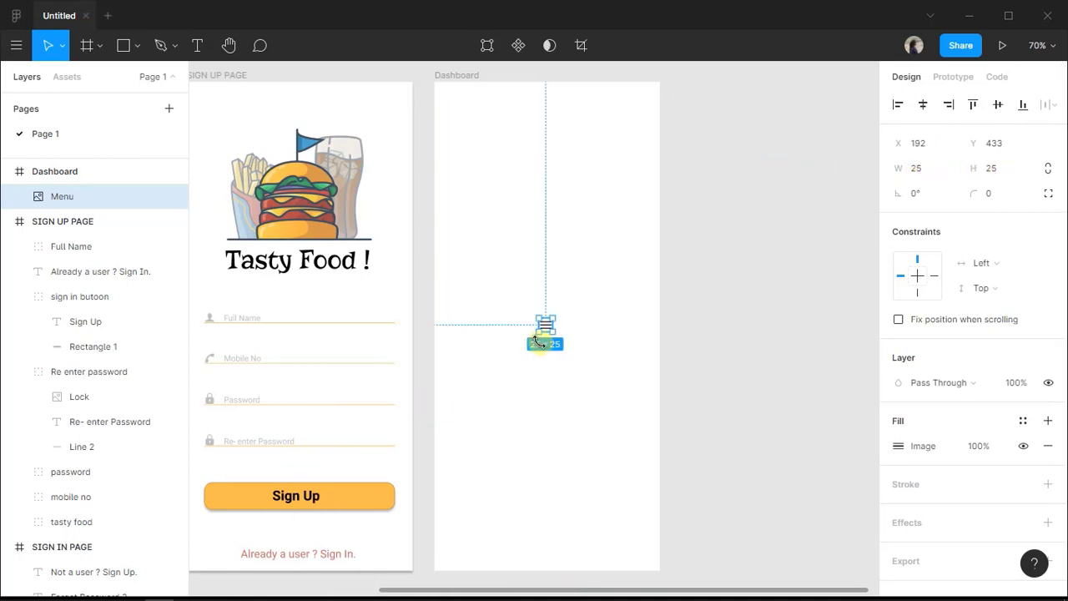
# Move the menu icon to the upper-left corner of the Dashboard frame and deselect it.
pyautogui.moveTo(549, 330); pyautogui.dragTo(459, 135)
pyautogui.scroll(1, 458, 127)
pyautogui.click(473, 208)
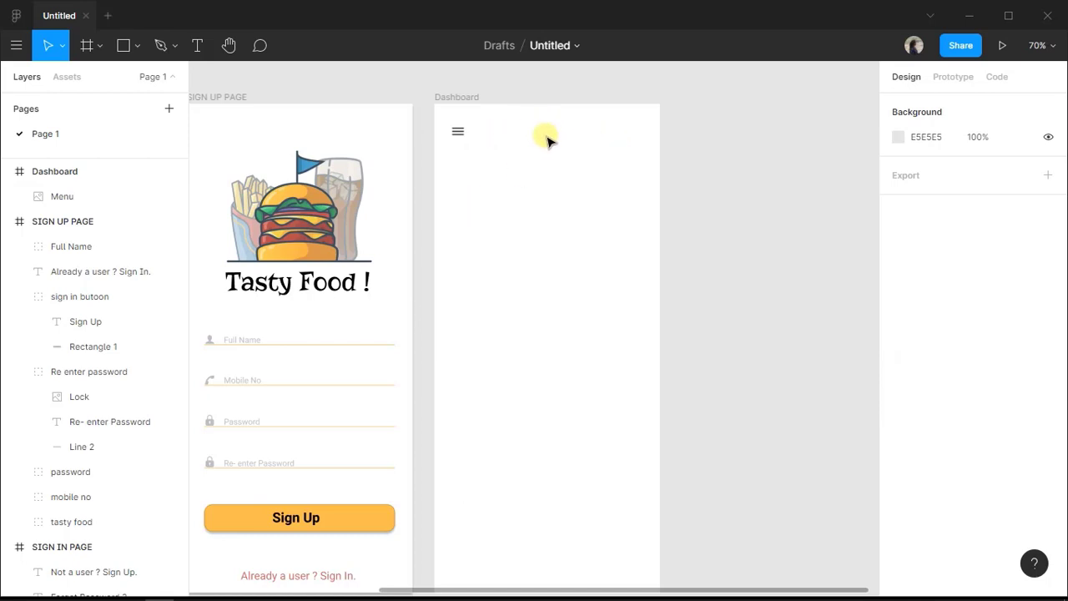
# Add the text "Pune, India" in a box about 171 × 32 below the menu icon, with font size 20.
pyautogui.click(212, 45)
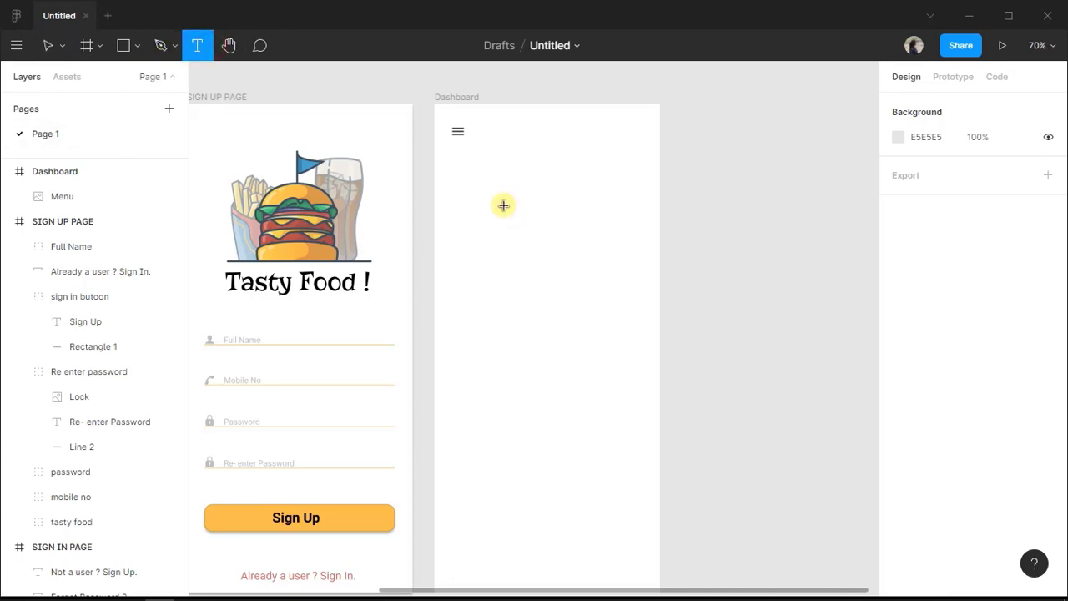
pyautogui.moveTo(493, 190); pyautogui.dragTo(587, 213)
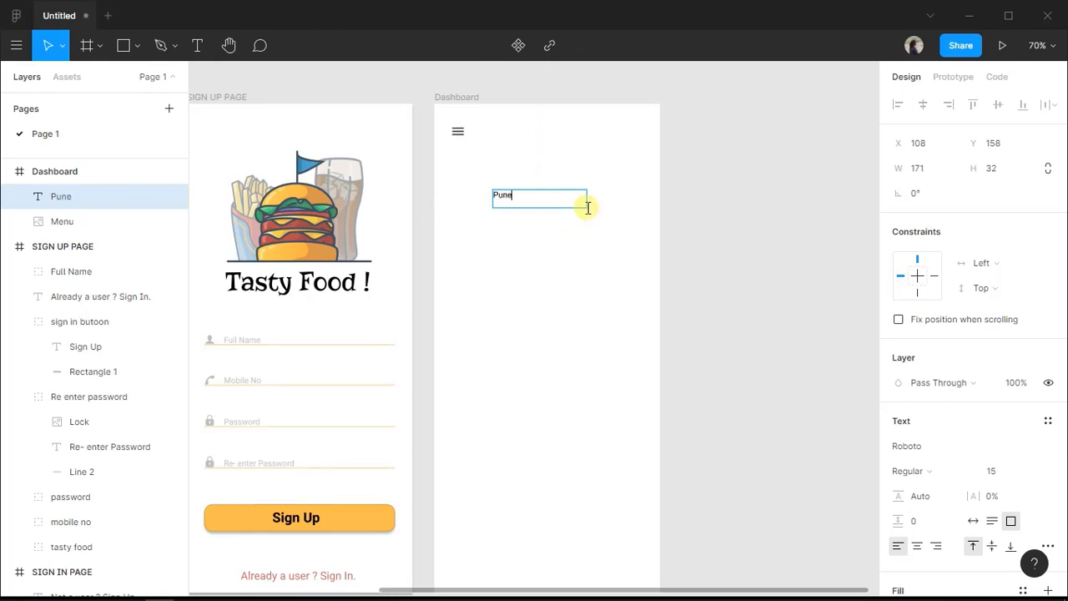
pyautogui.press('Escape')
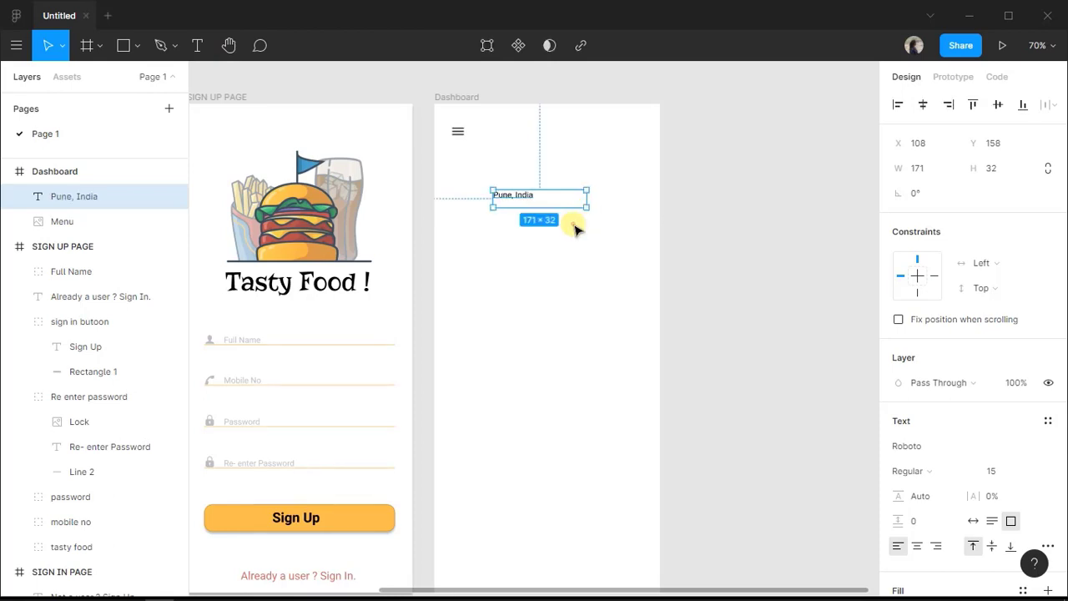
pyautogui.click(991, 472)
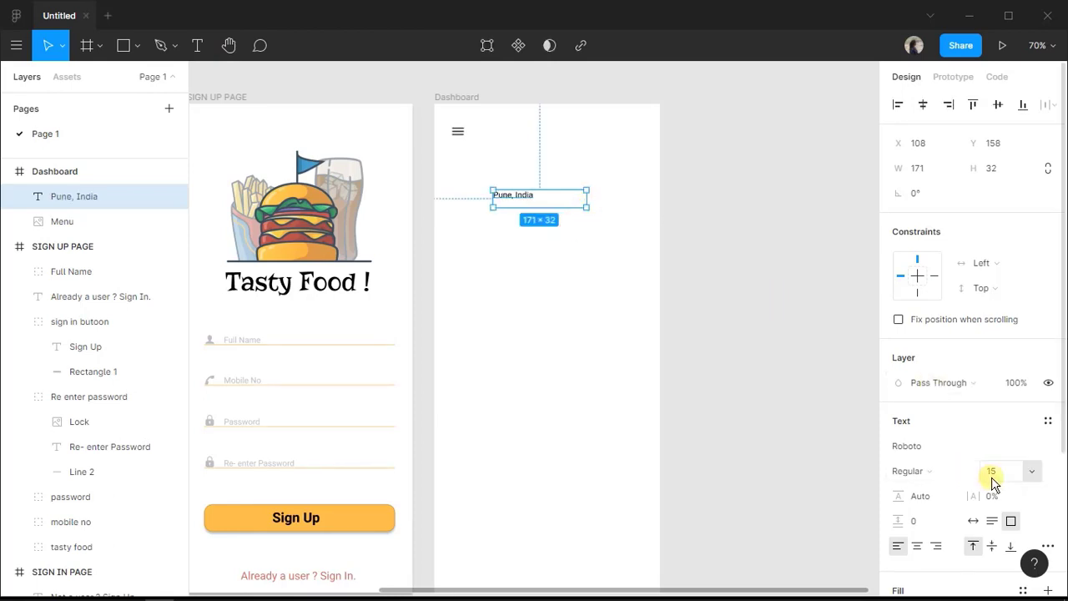
pyautogui.write('20')
pyautogui.press('Return')
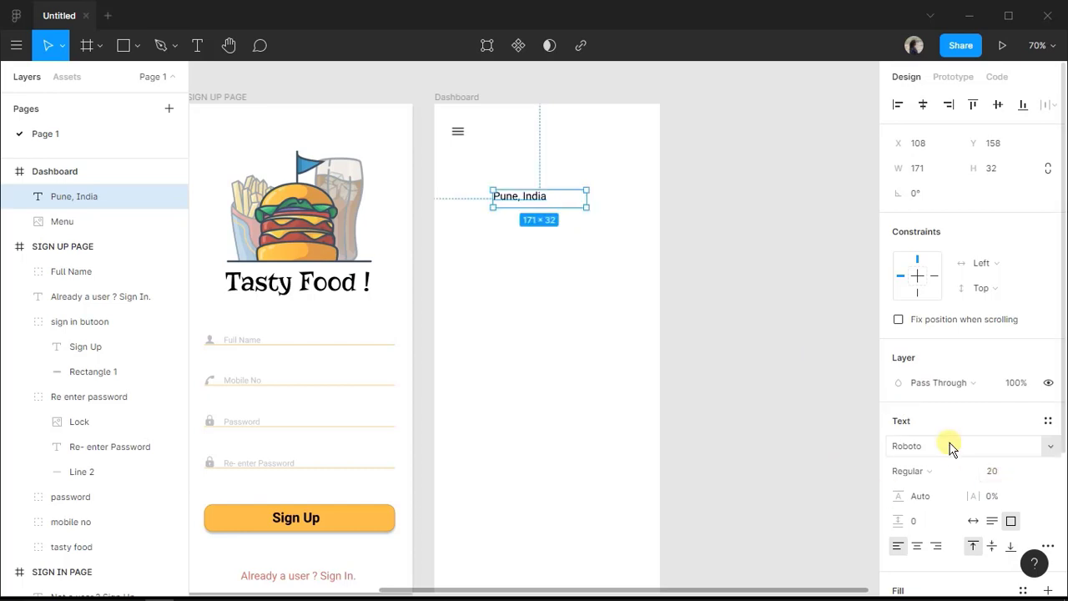
# Make only the word "Pune," bold in the "Pune, India" text.
pyautogui.scroll(-3, 935, 465)
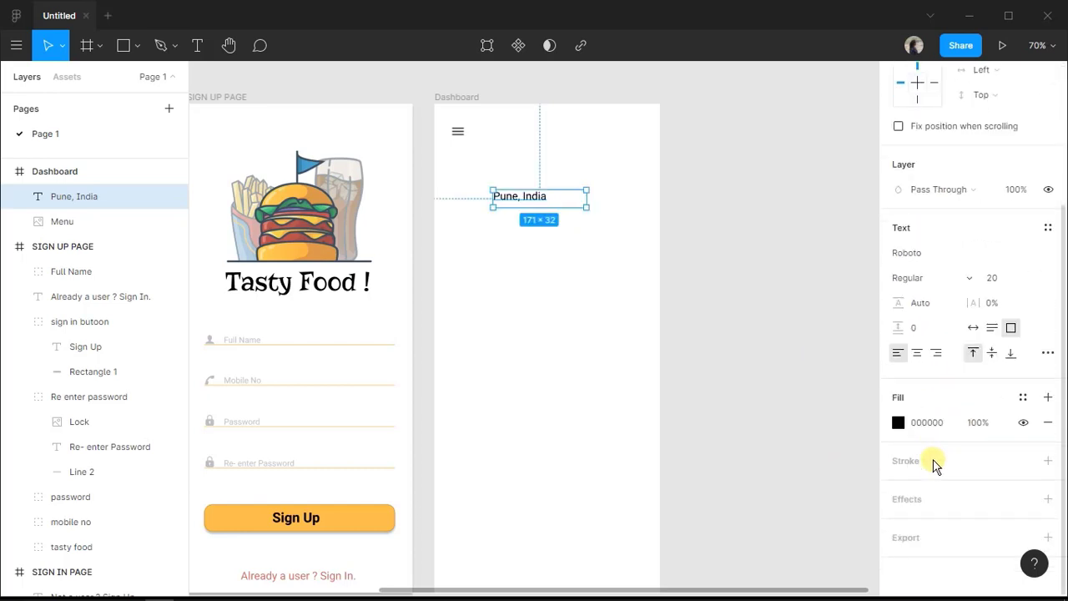
pyautogui.doubleClick(513, 197)
pyautogui.click(520, 197)
pyautogui.moveTo(521, 197); pyautogui.dragTo(495, 200)
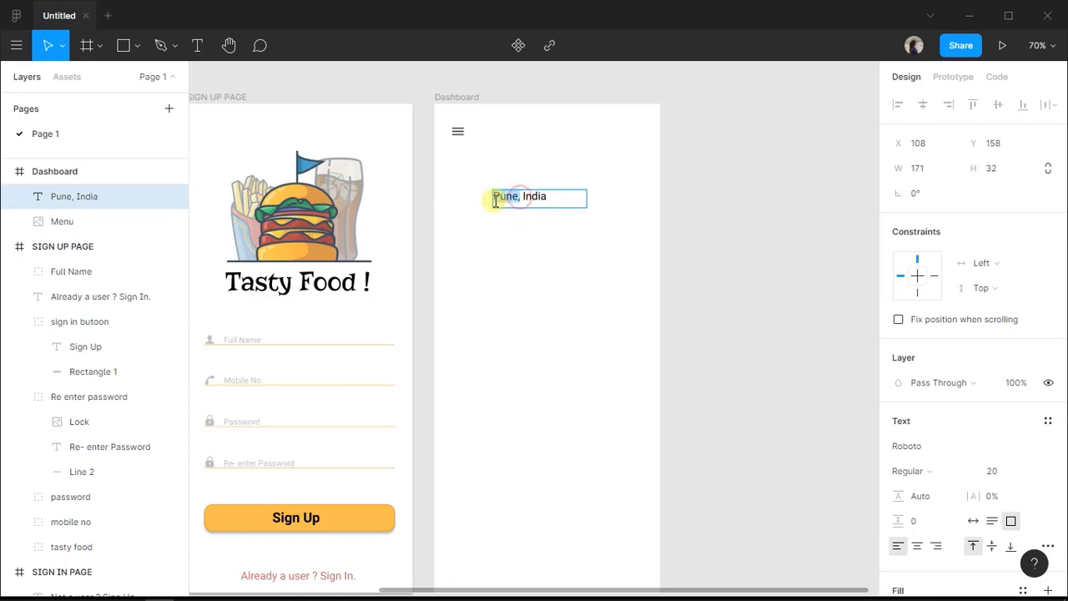
pyautogui.click(925, 446)
pyautogui.click(921, 469)
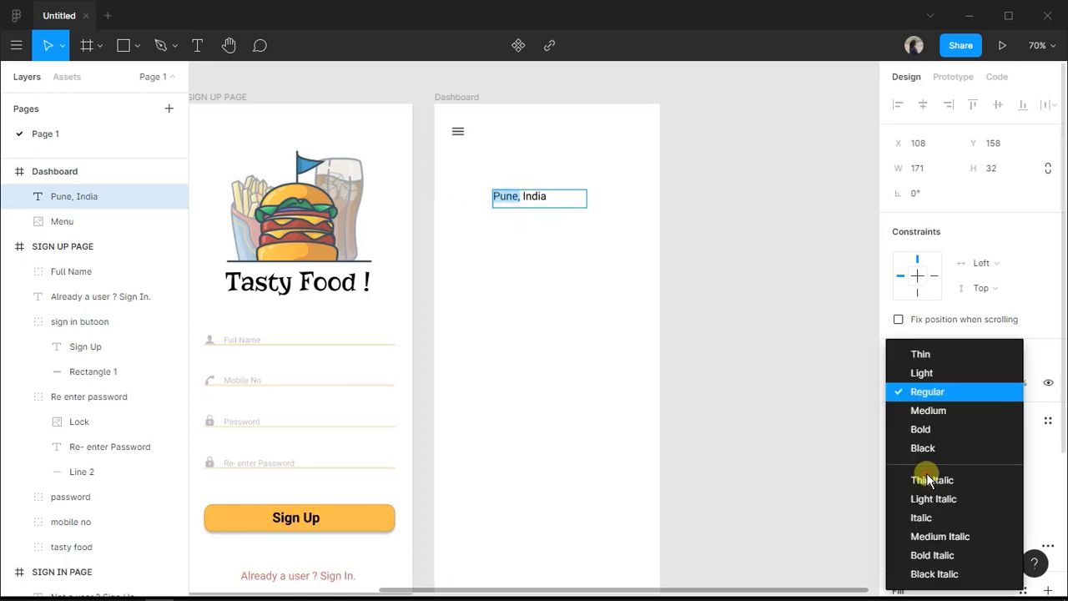
pyautogui.click(922, 429)
pyautogui.press('Escape')
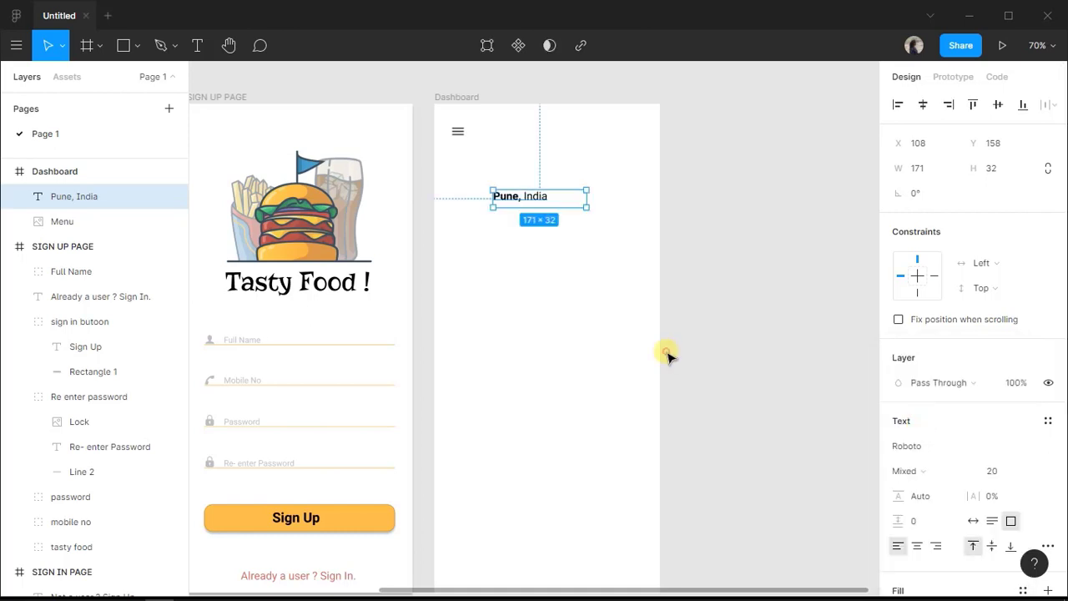
# Shift the "Pune, India" text slightly up and to the right, and fill it with the document color FFB84A.
pyautogui.moveTo(531, 198); pyautogui.dragTo(538, 191)
pyautogui.scroll(-3, 931, 493)
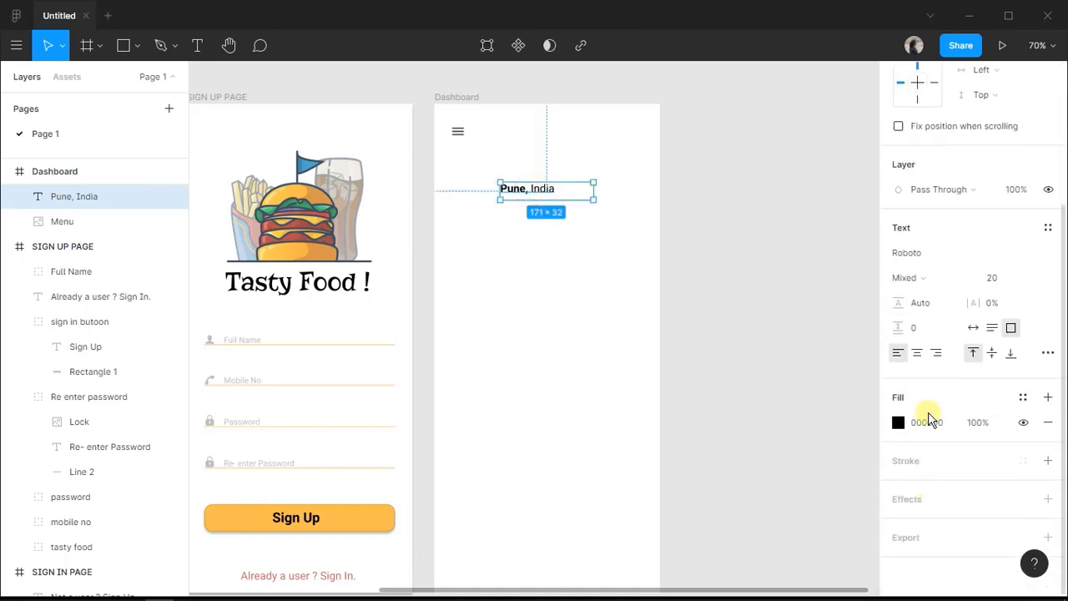
pyautogui.click(899, 422)
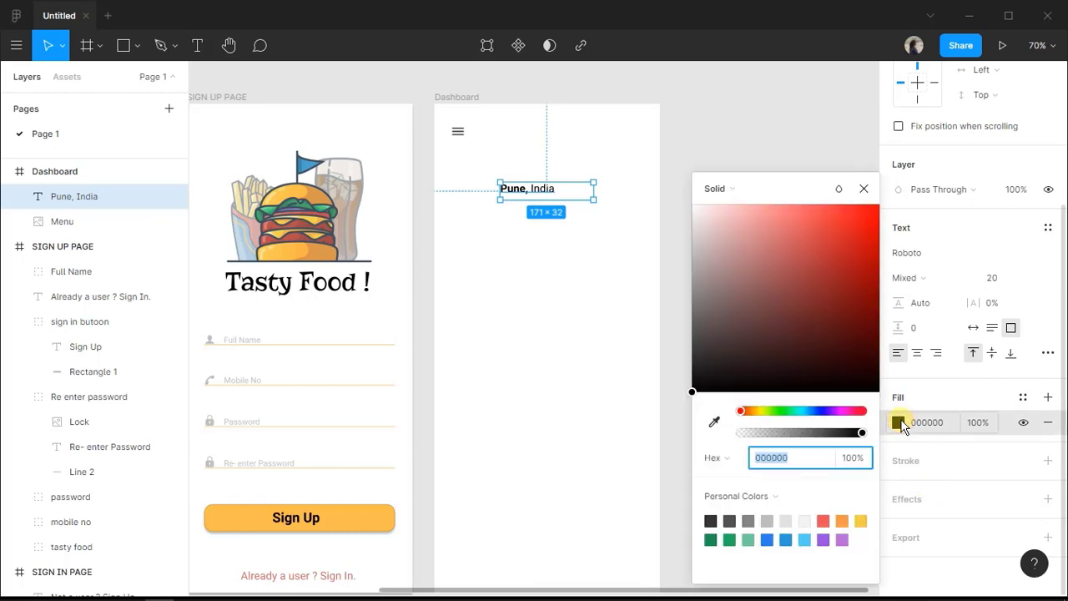
pyautogui.click(738, 497)
pyautogui.click(755, 478)
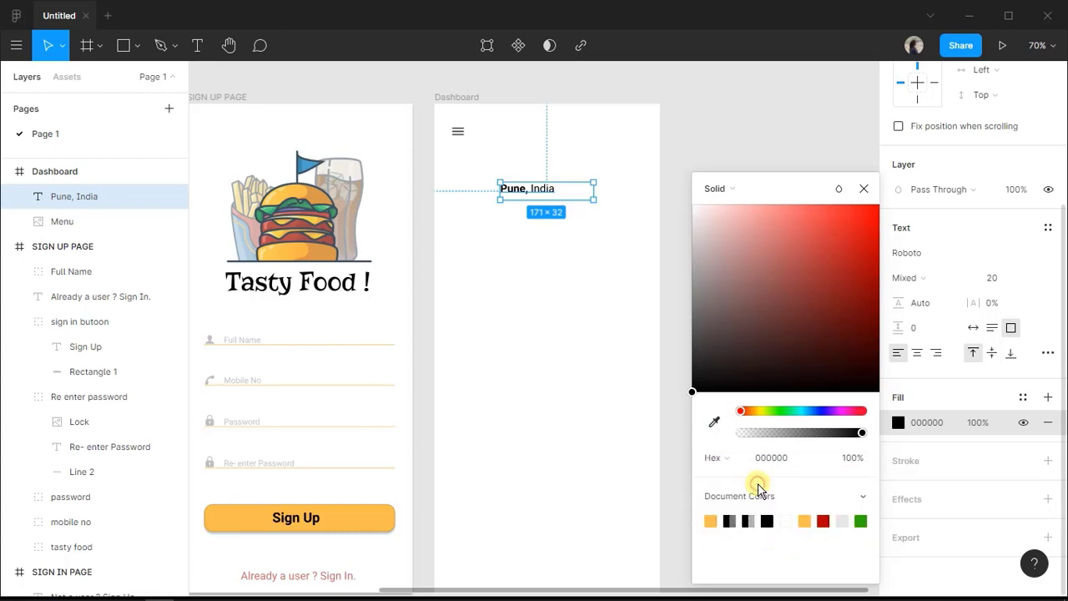
pyautogui.click(712, 521)
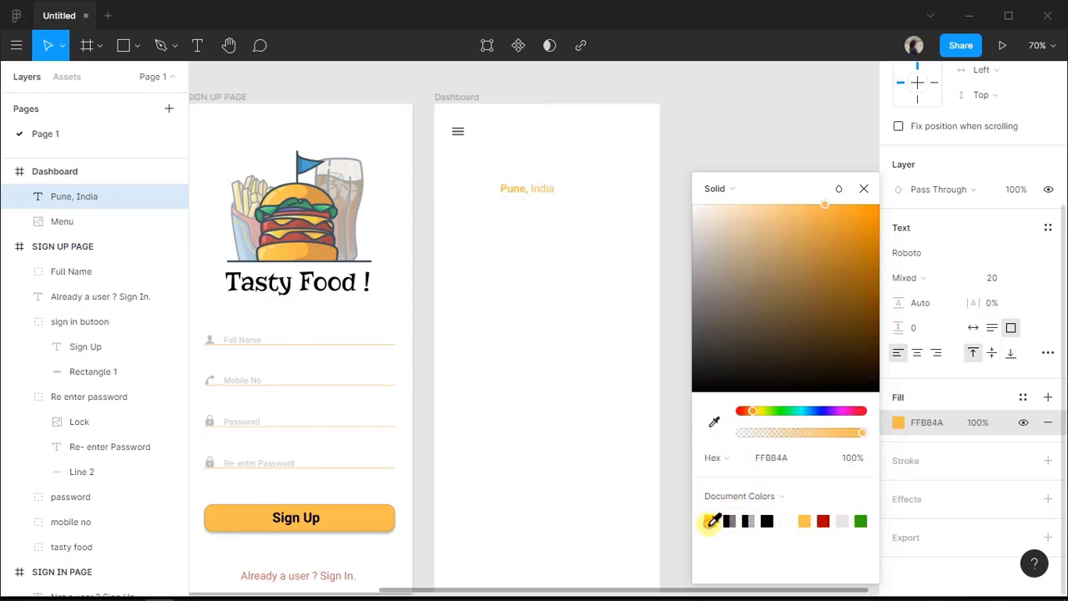
# Recolor only the word "India" with the black document color 000000.
pyautogui.click(526, 194)
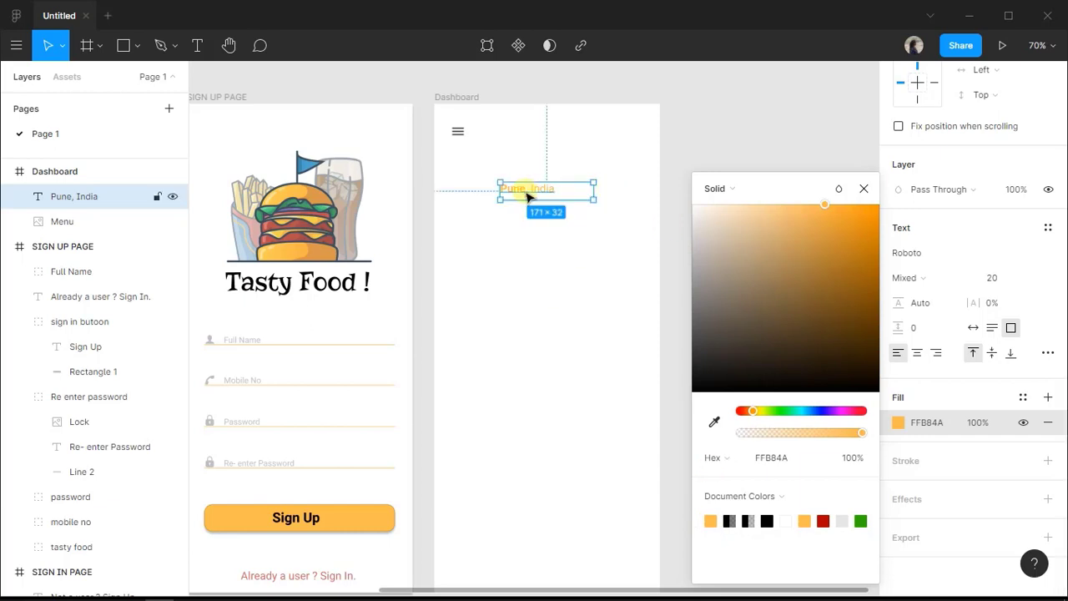
pyautogui.doubleClick(535, 192)
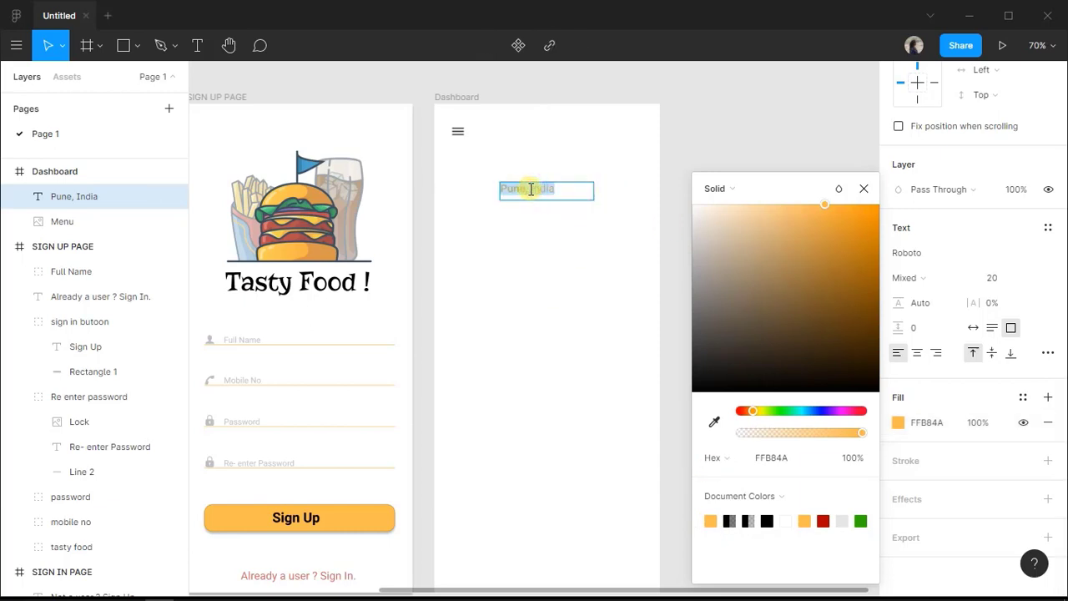
pyautogui.doubleClick(533, 190)
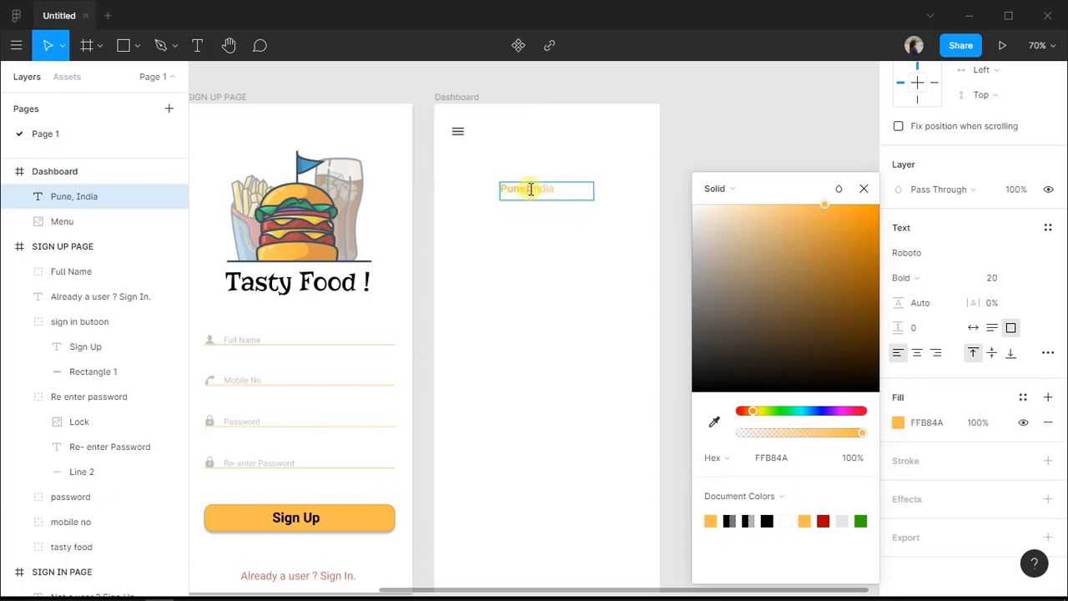
pyautogui.click(767, 521)
pyautogui.press('Escape')
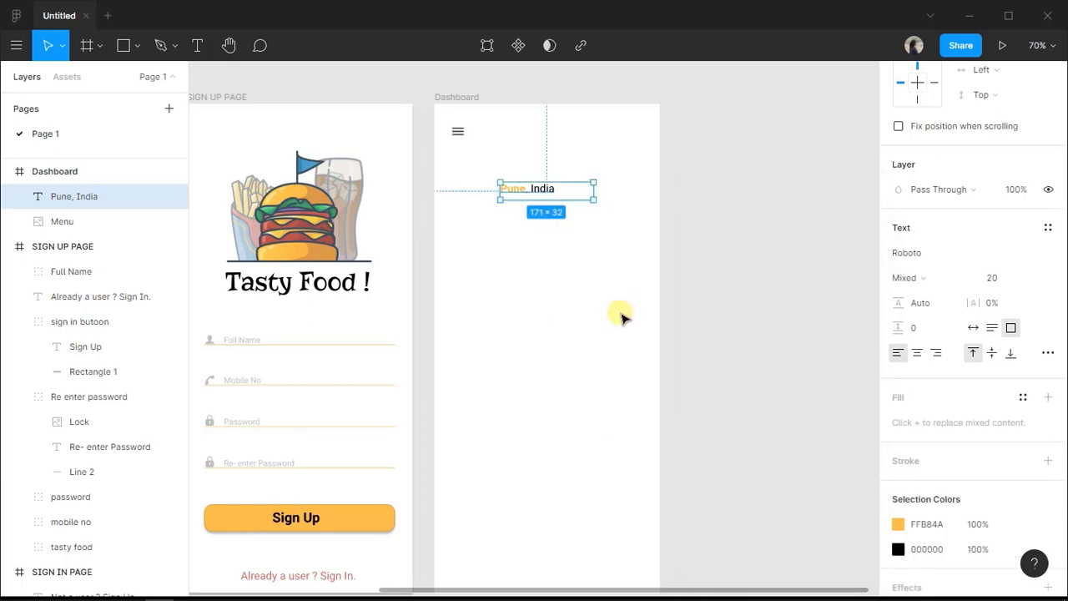
# Narrow the "Pune, India" text box to about 116 × 32 and center it horizontally near the top of the Dashboard frame.
pyautogui.click(596, 249)
pyautogui.moveTo(592, 191); pyautogui.dragTo(558, 202)
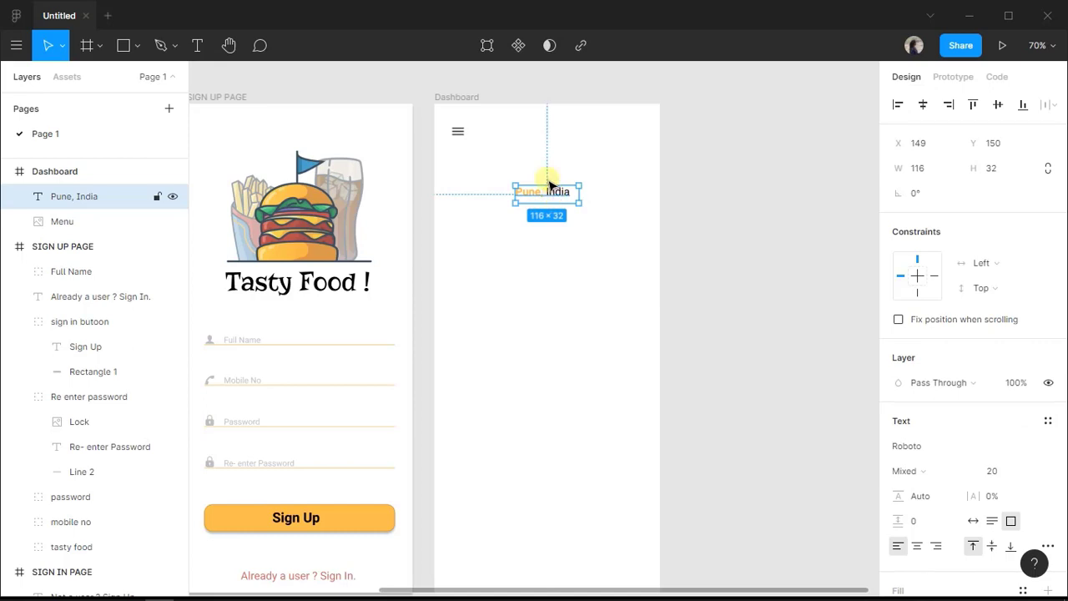
# Insert the red marker icon in Color style from the Icons8 plugin, found by searching for "Location".
pyautogui.click(16, 45)
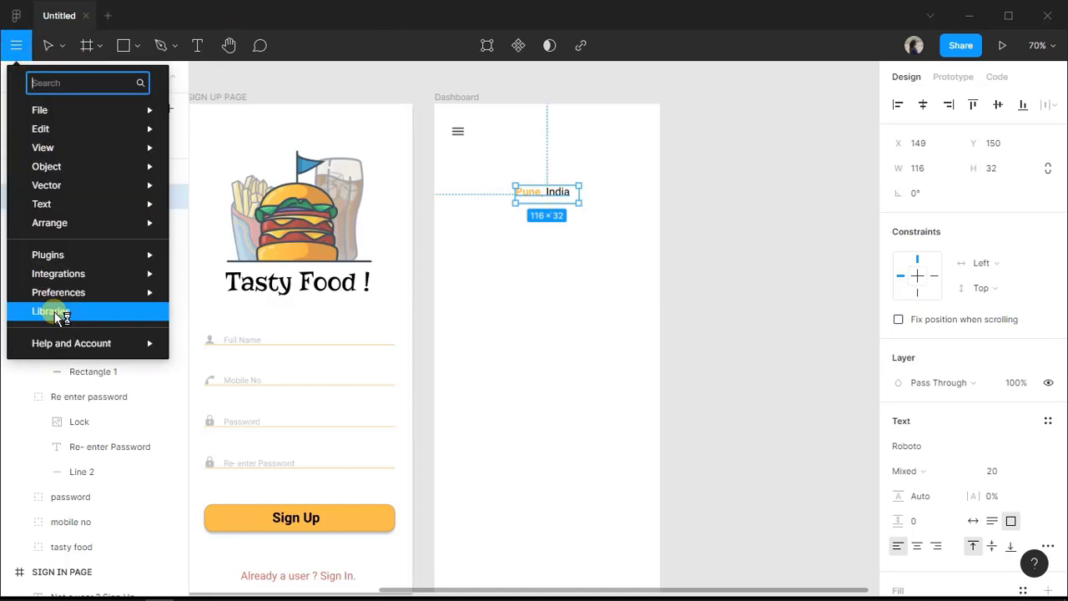
pyautogui.moveTo(75, 254)
pyautogui.click(280, 276)
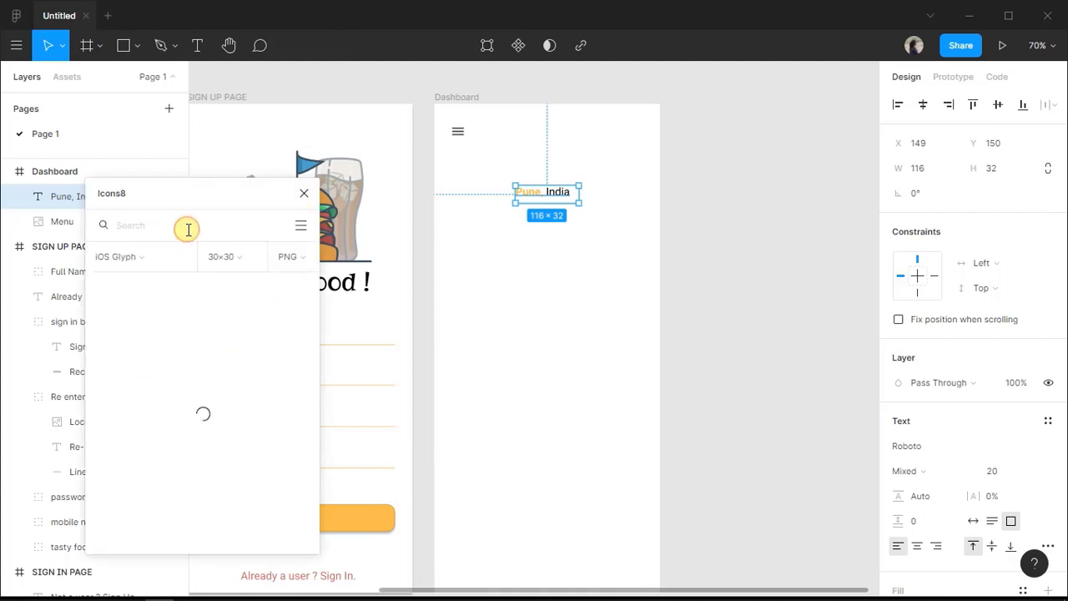
pyautogui.write('u')
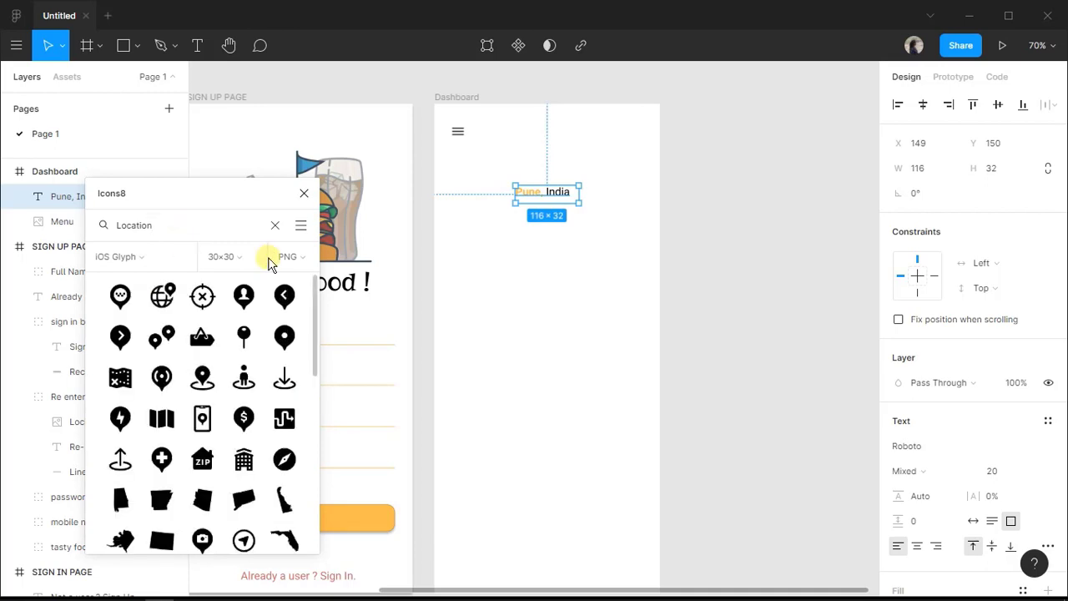
pyautogui.click(154, 259)
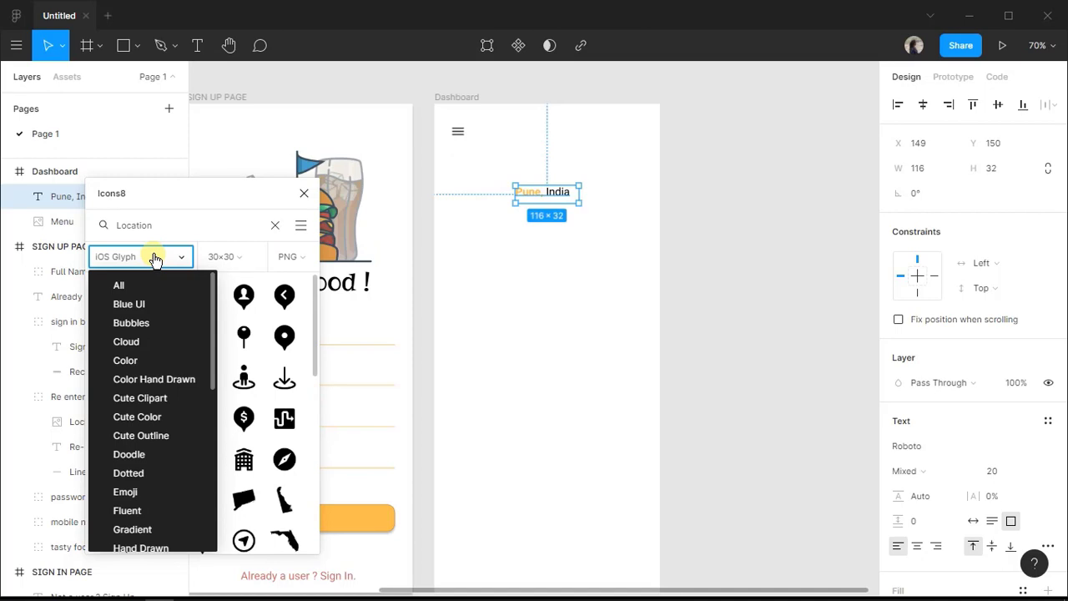
pyautogui.click(119, 358)
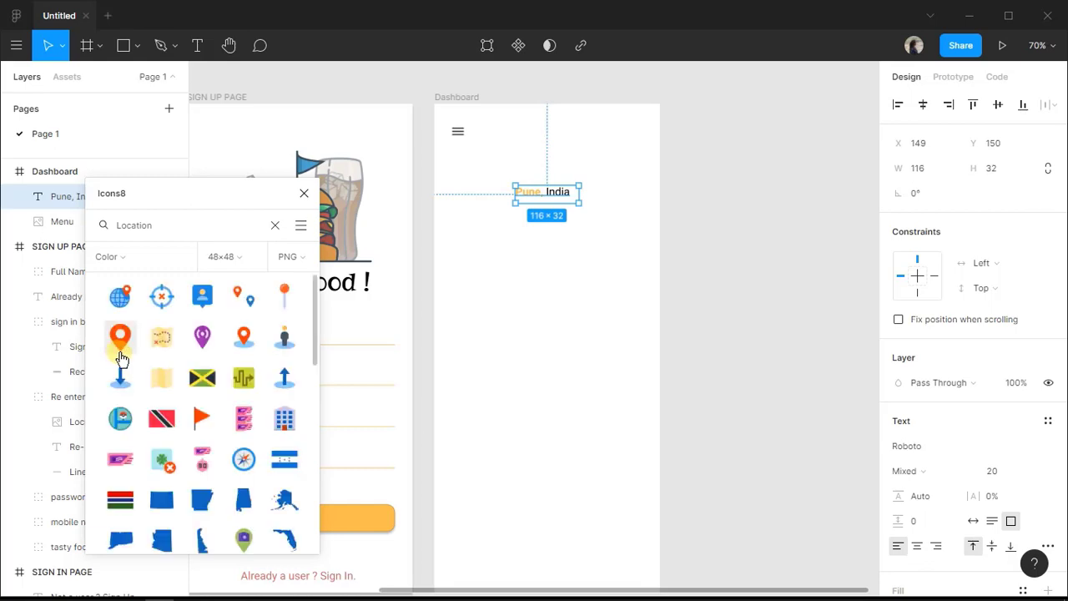
pyautogui.click(120, 338)
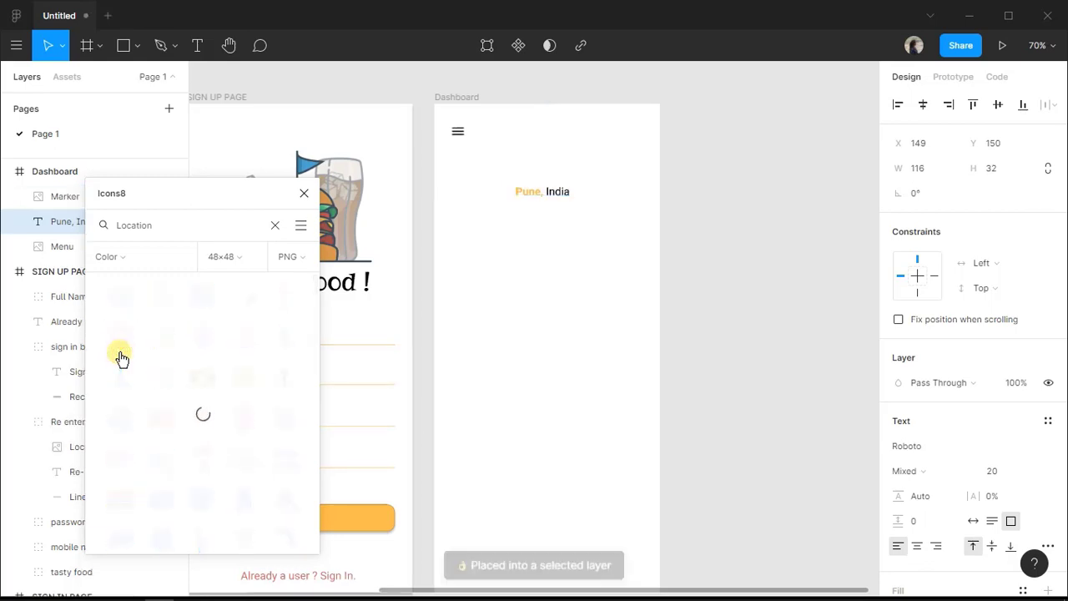
pyautogui.click(305, 194)
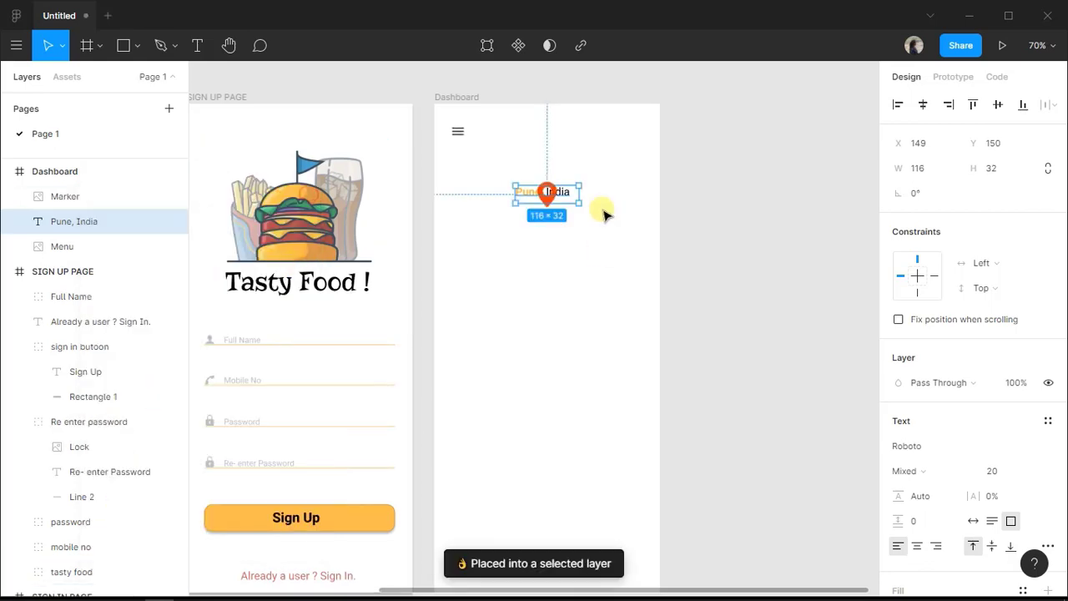
# Resize the marker icon to 25 × 25 and place it just left of the "Pune, India" text at about X 103, Y 150.
pyautogui.click(544, 256)
pyautogui.moveTo(547, 193)
pyautogui.mouseDown()
pyautogui.moveTo(539, 229)
pyautogui.moveTo(476, 230)
pyautogui.mouseUp()
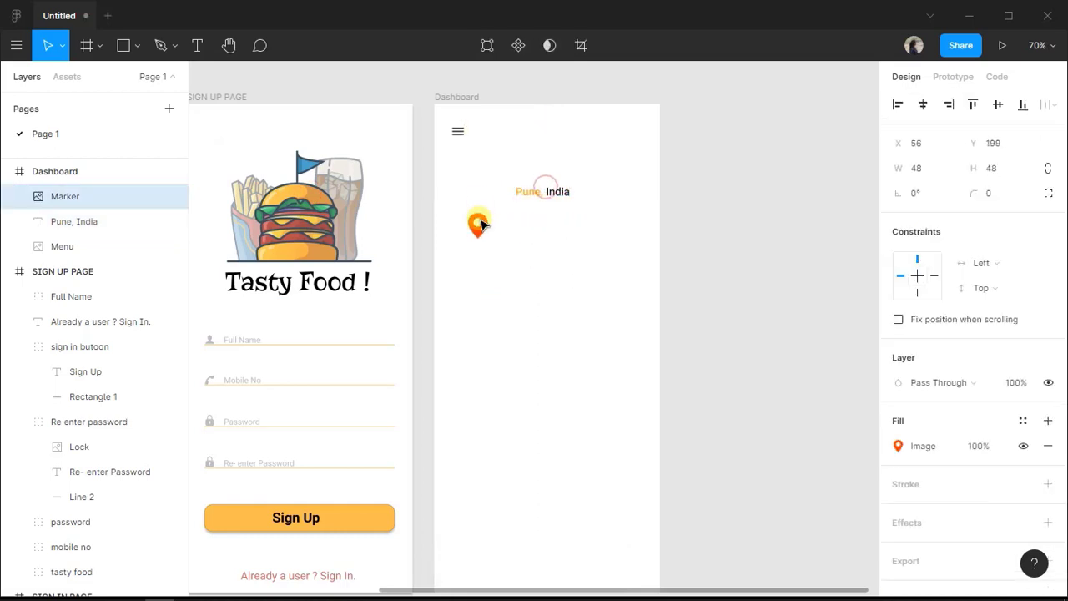
pyautogui.click(919, 175)
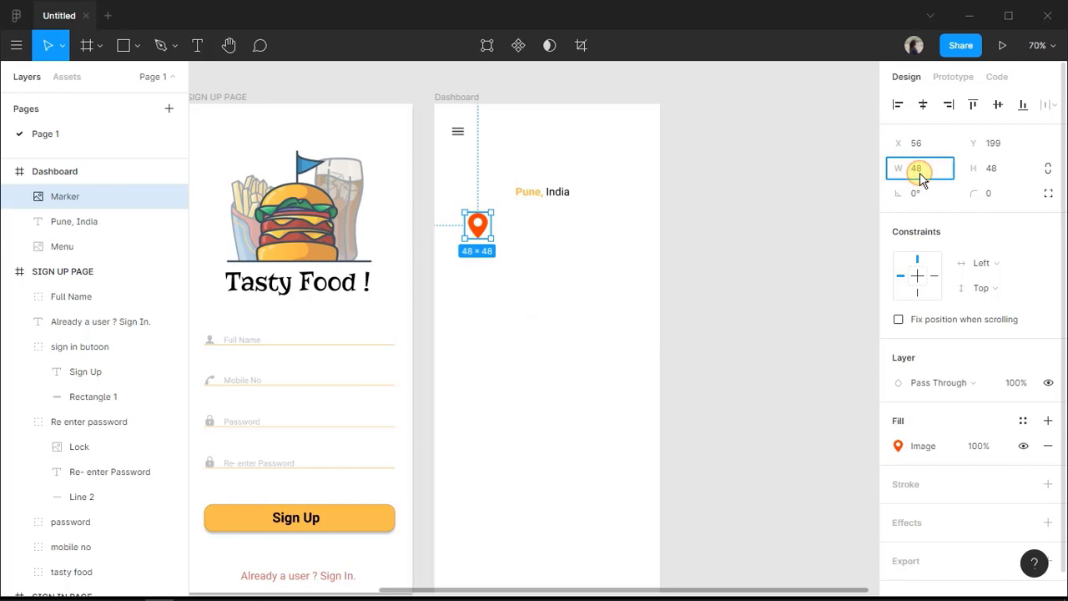
pyautogui.write('25')
pyautogui.press('Return')
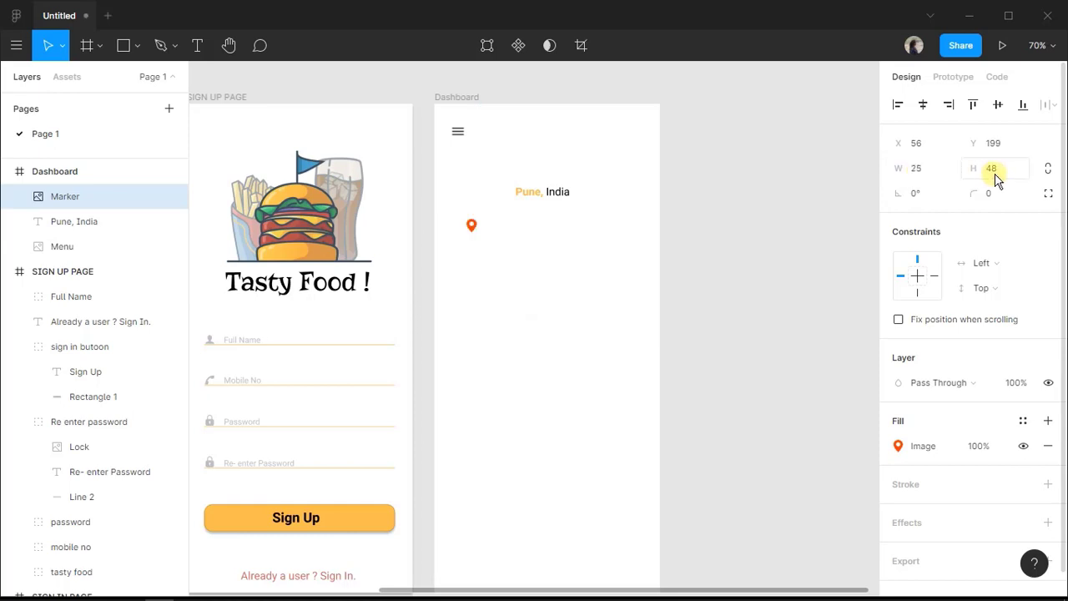
pyautogui.click(995, 172)
pyautogui.write('25')
pyautogui.press('Return')
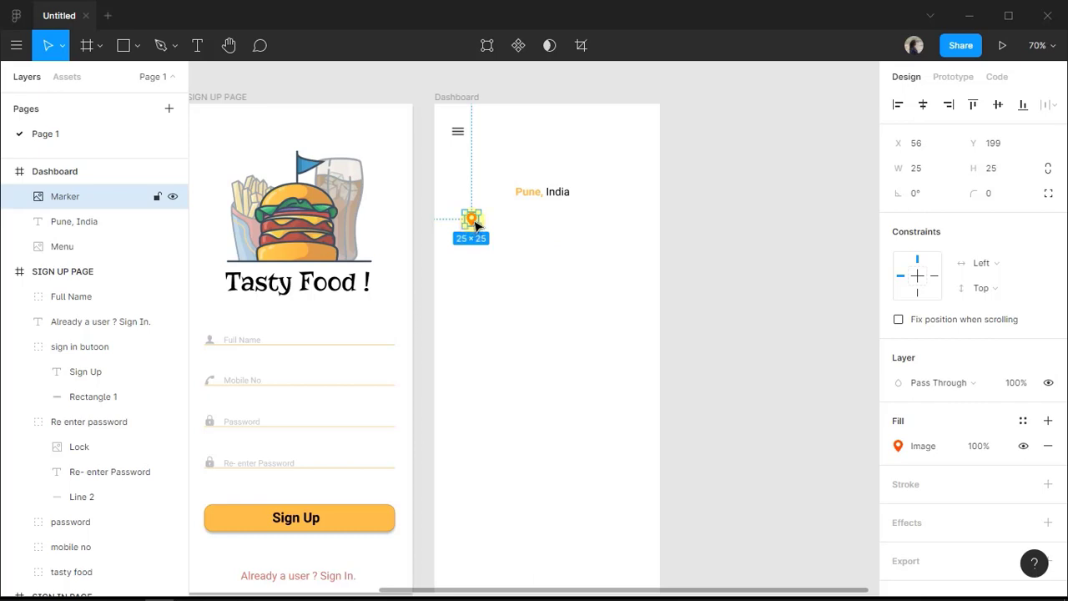
pyautogui.moveTo(476, 223)
pyautogui.mouseDown()
pyautogui.moveTo(498, 172)
pyautogui.moveTo(500, 194)
pyautogui.mouseUp()
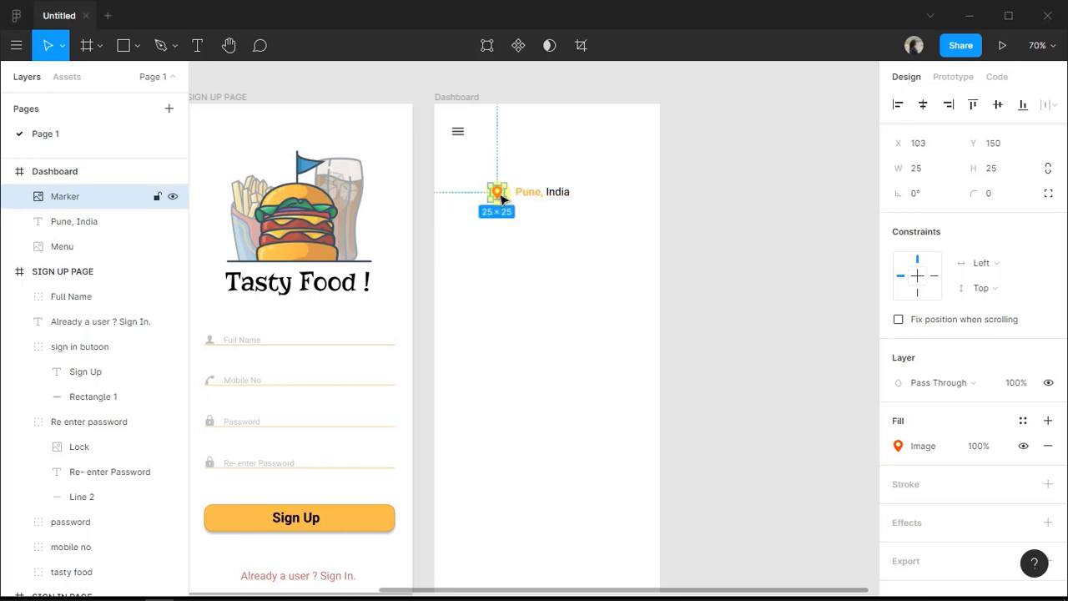
# Reduce the "Pune, India" text box to a height of 22 and shift it to Y 152.
pyautogui.press('Down')
pyautogui.press('Down')
pyautogui.press('Down')
pyautogui.scroll(3, 577, 211)
pyautogui.click(541, 184)
pyautogui.press('Down')
pyautogui.press('Down')
pyautogui.press('Down')
pyautogui.press('Down')
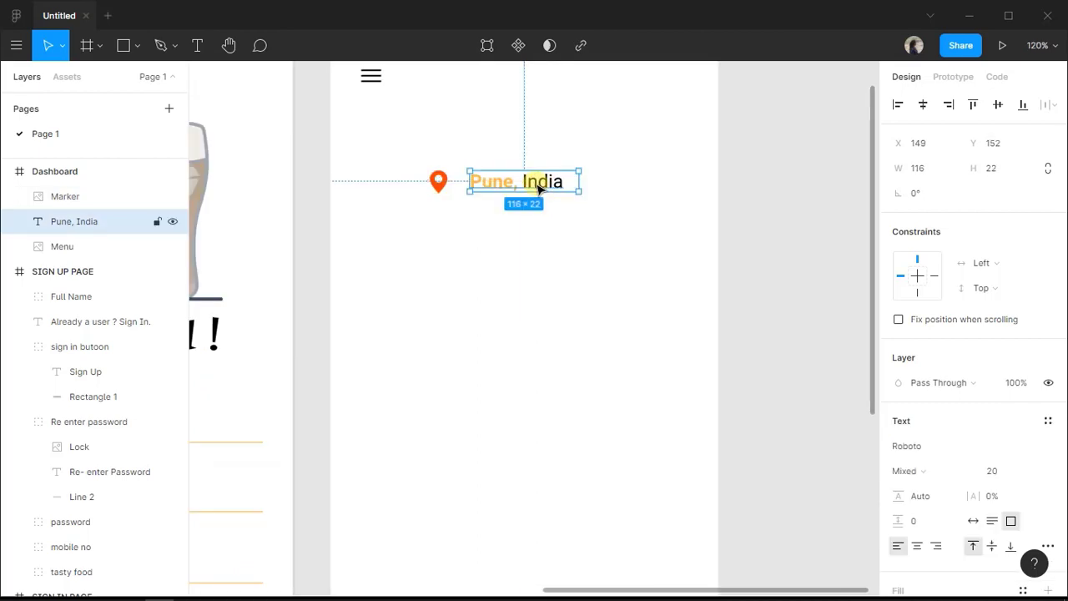
# Align the marker icon and the "Pune, India" text on their vertical centers.
pyautogui.click(656, 236)
pyautogui.moveTo(418, 165)
pyautogui.mouseDown()
pyautogui.moveTo(578, 197)
pyautogui.moveTo(548, 207)
pyautogui.mouseUp()
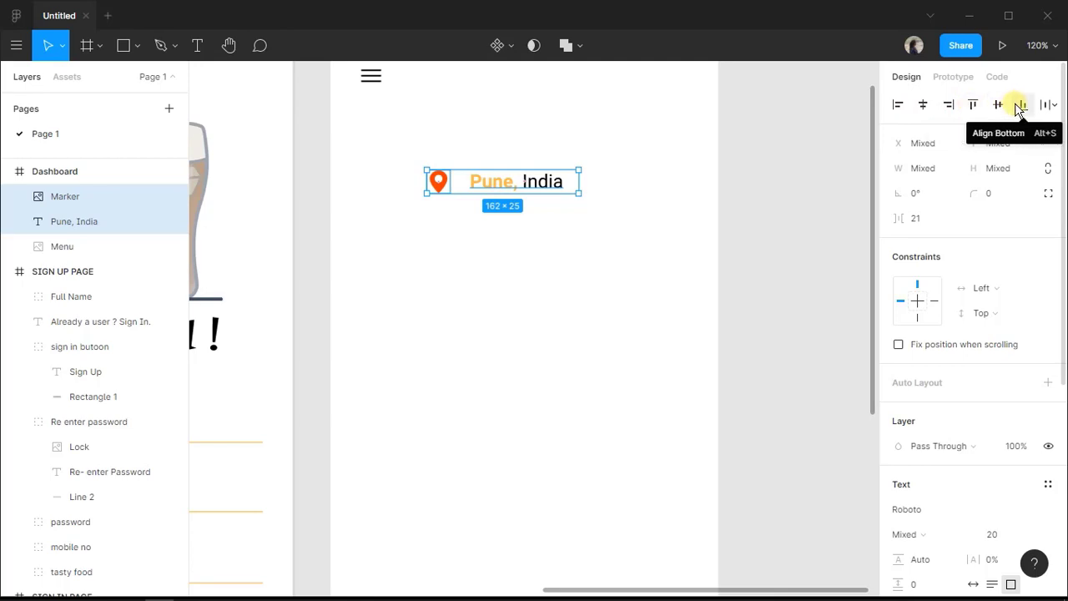
pyautogui.click(1054, 105)
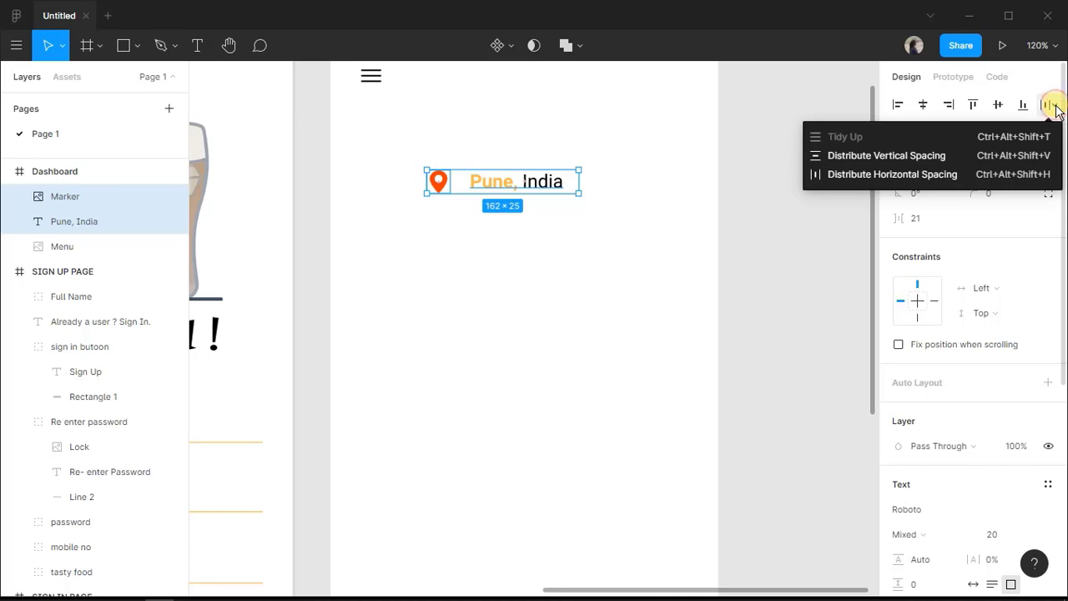
pyautogui.click(996, 106)
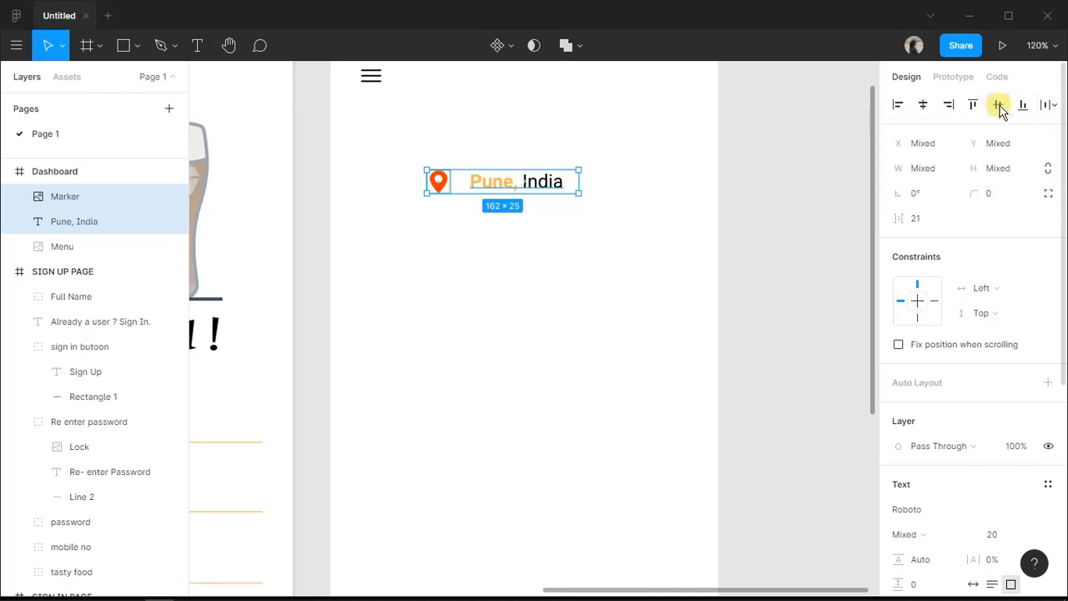
pyautogui.click(549, 256)
pyautogui.click(528, 175)
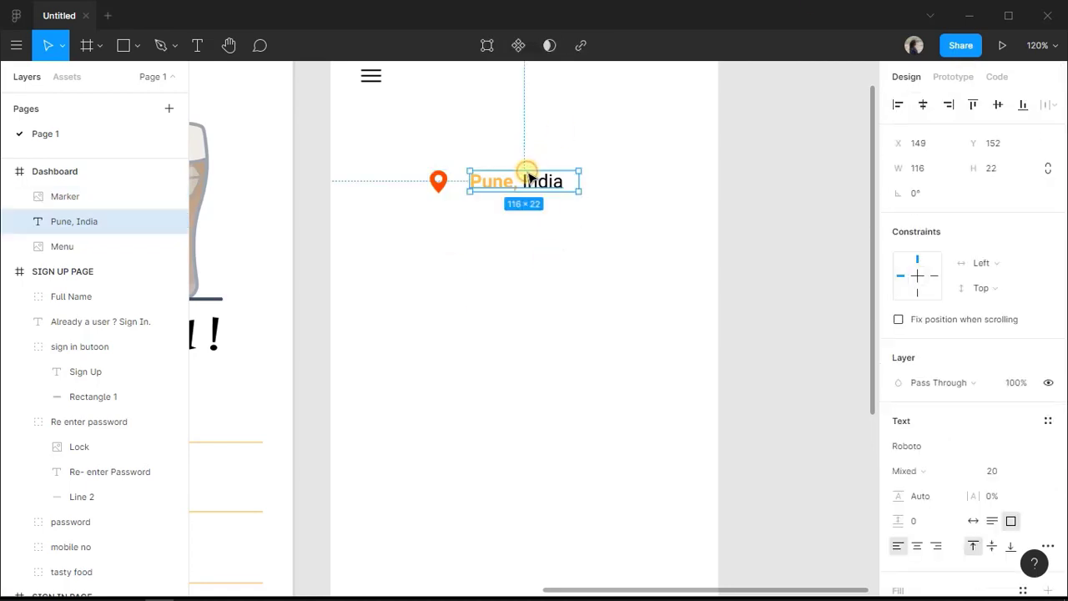
pyautogui.click(443, 230)
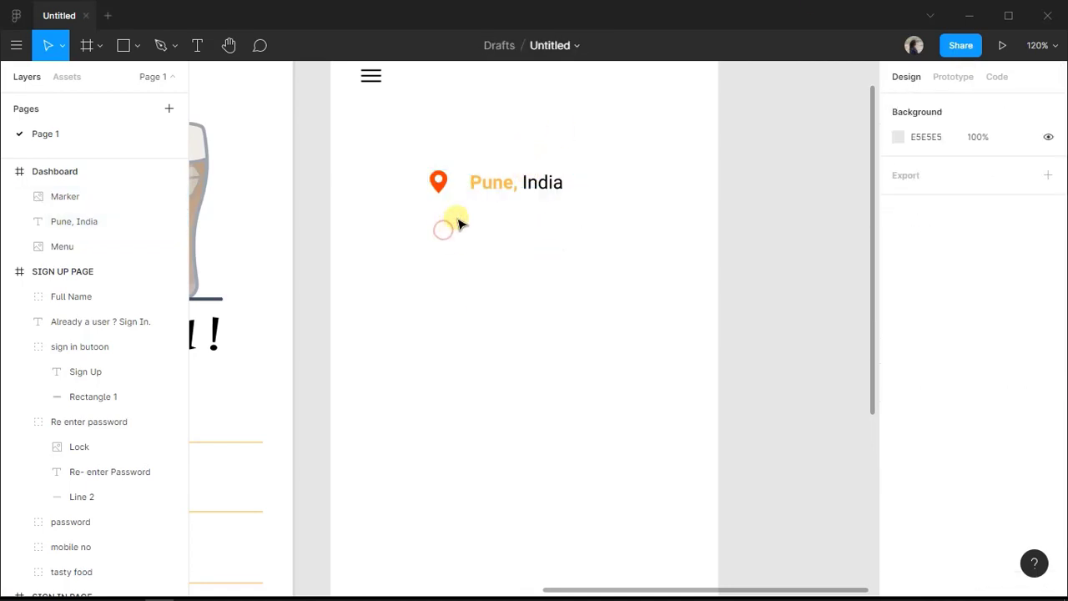
pyautogui.click(437, 180)
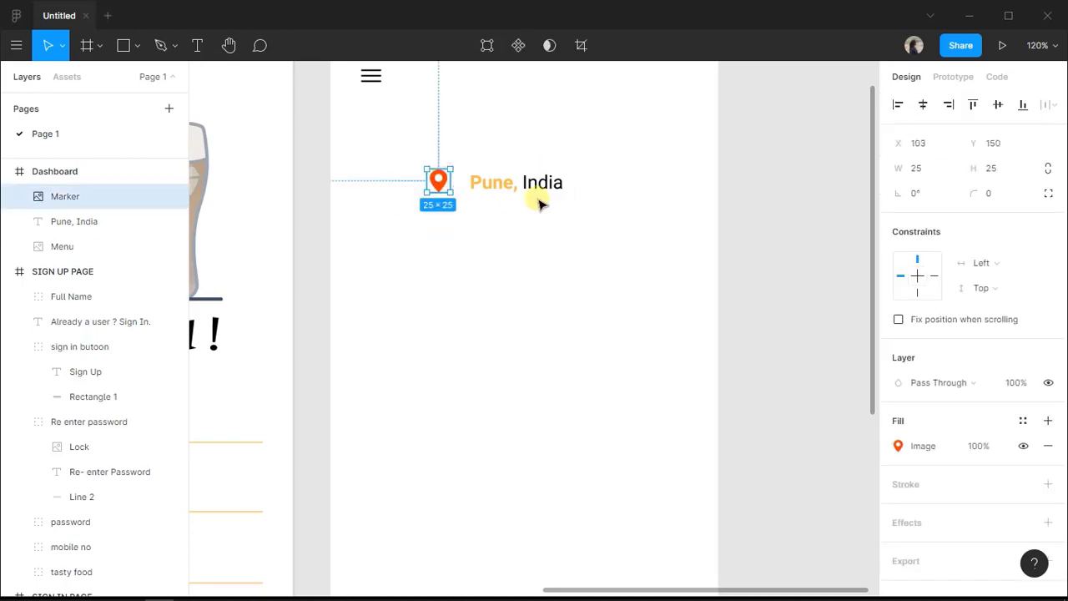
# Group the marker icon with the "Pune, India" text and name the group "location".
pyautogui.moveTo(534, 227)
pyautogui.mouseDown()
pyautogui.moveTo(446, 161)
pyautogui.moveTo(426, 189)
pyautogui.mouseUp()
pyautogui.hotkey('ctrl', 'g')
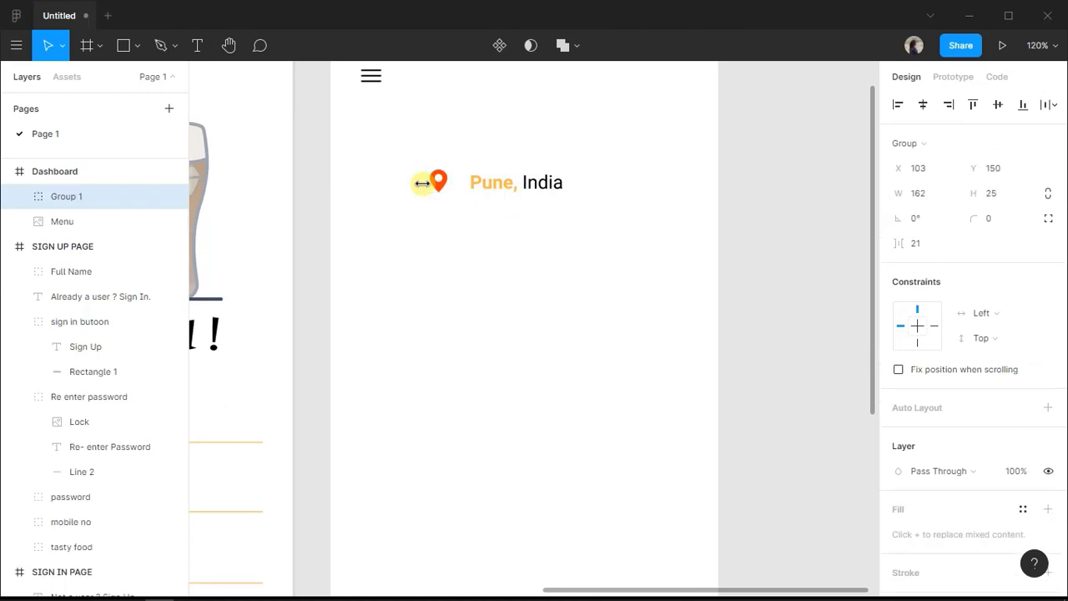
pyautogui.doubleClick(126, 196)
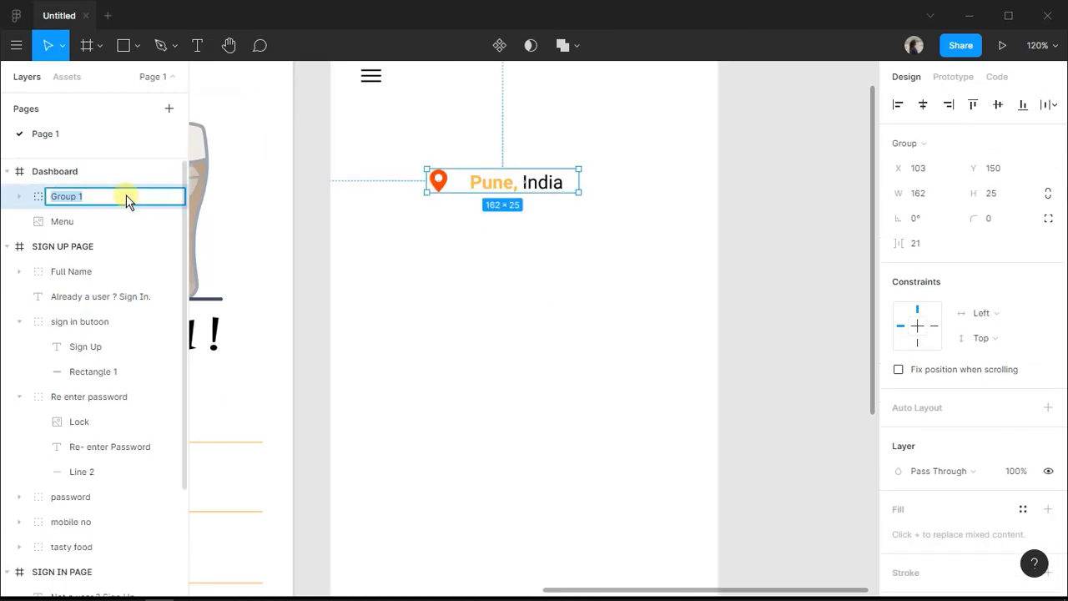
pyautogui.write('location')
pyautogui.click(434, 305)
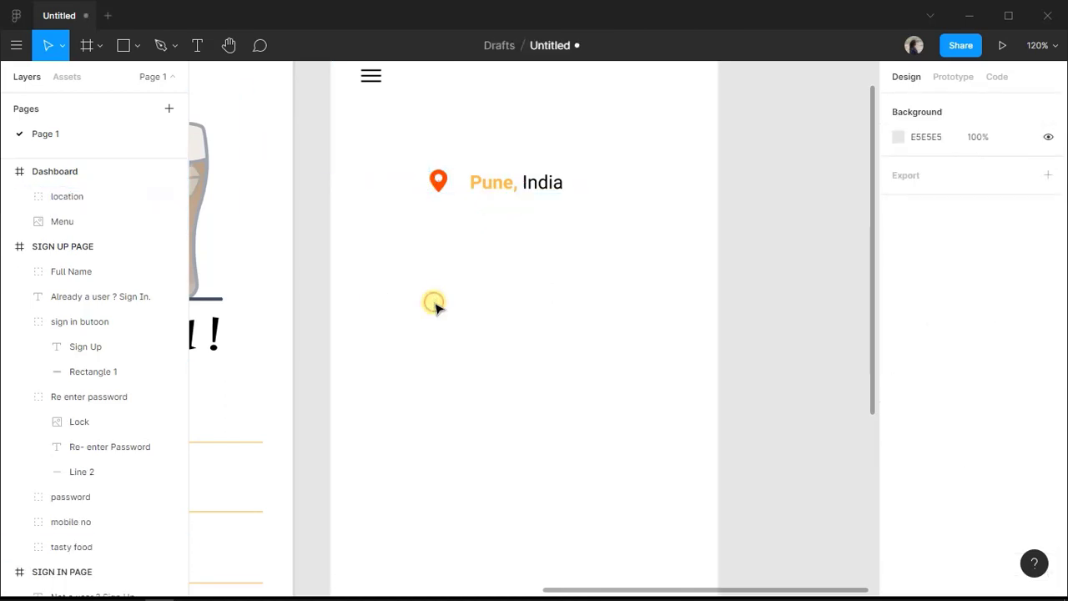
# Move the location group up in line with the menu icon, centered horizontally in the Dashboard frame at X 126, Y 38.
pyautogui.scroll(-2, 548, 209)
pyautogui.click(547, 191)
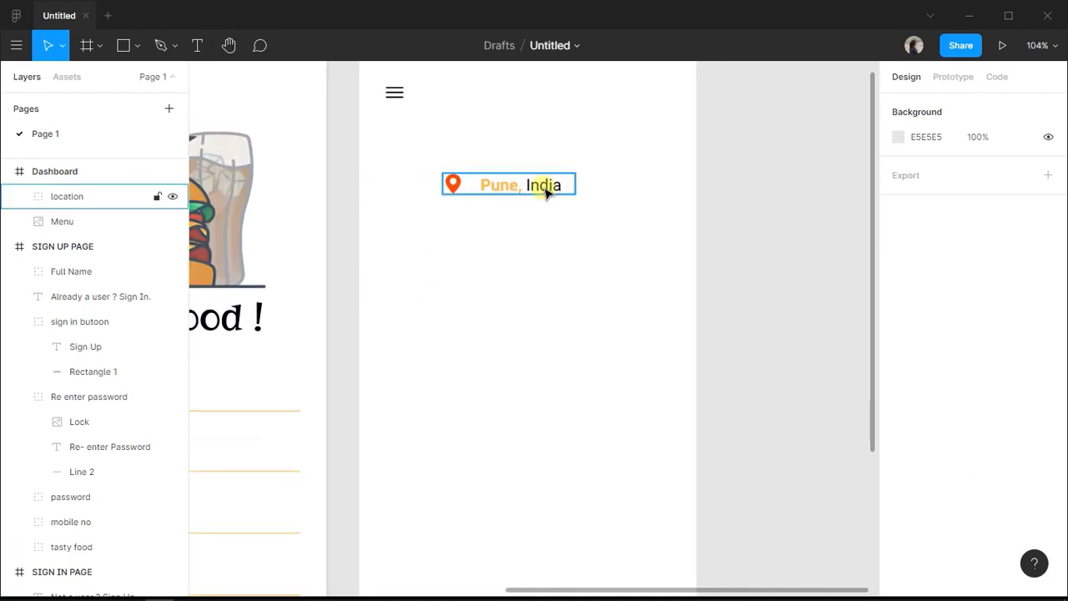
pyautogui.press('Escape')
pyautogui.press('h')
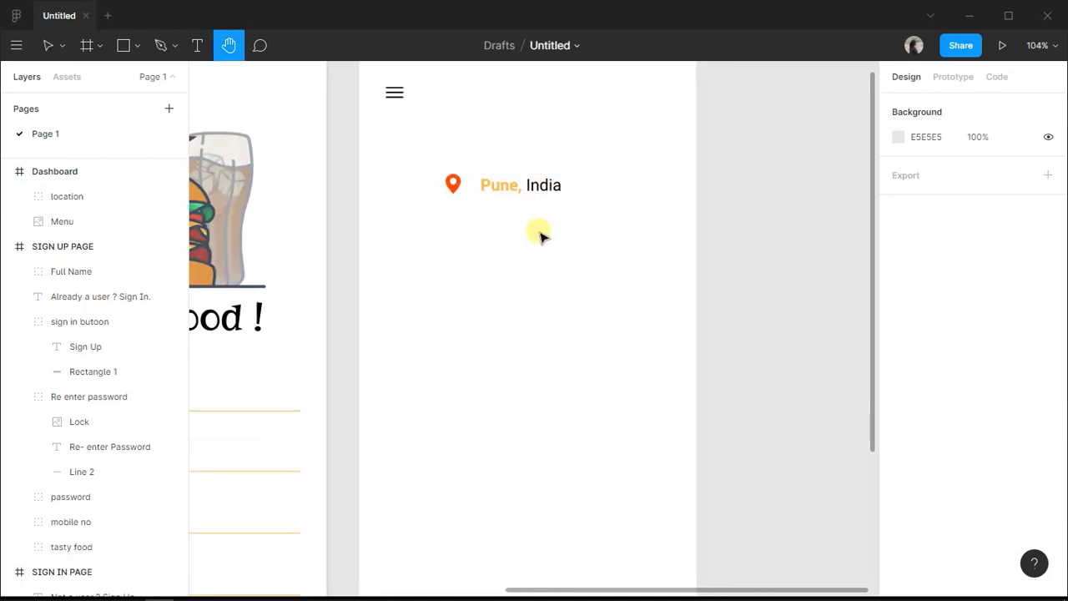
pyautogui.moveTo(534, 355); pyautogui.dragTo(530, 495)
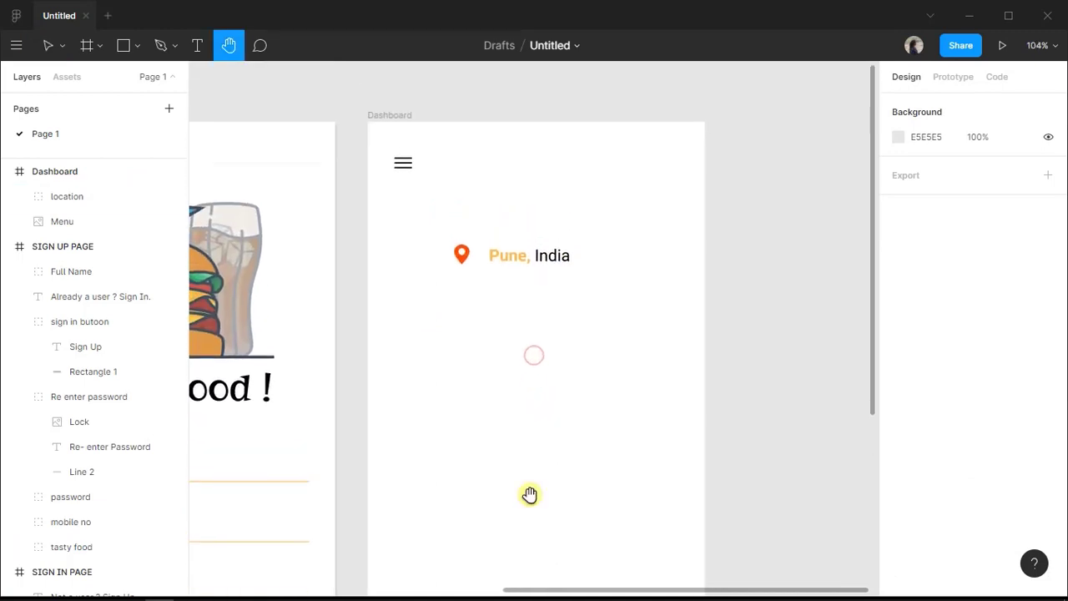
pyautogui.press('v')
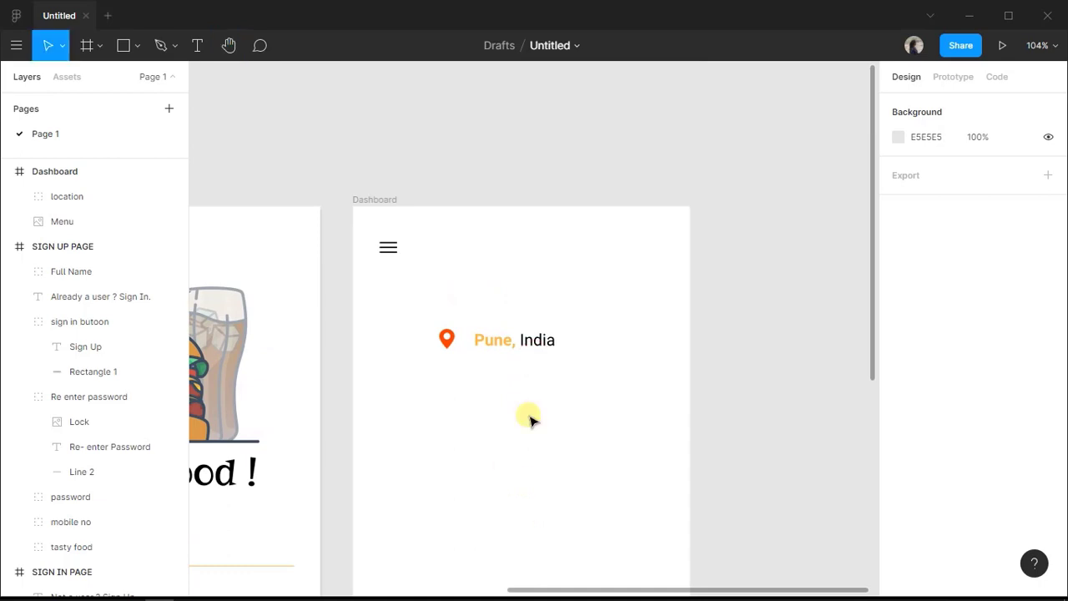
pyautogui.click(517, 358)
pyautogui.moveTo(520, 351); pyautogui.dragTo(541, 257)
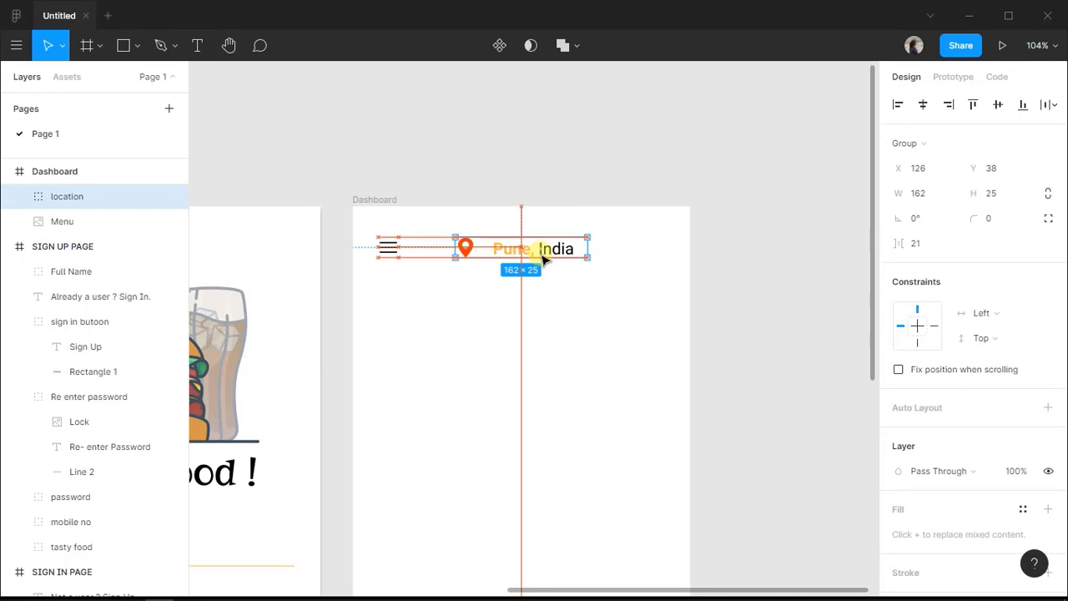
pyautogui.click(496, 336)
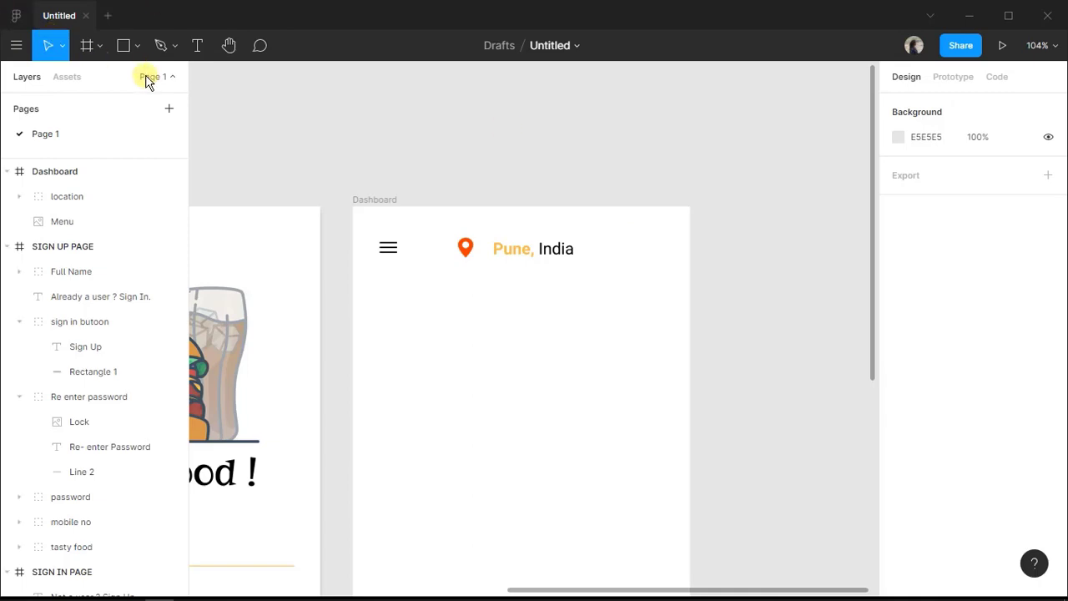
# Draw an ellipse of about 42 × 37 to the right of the location group in the Dashboard header.
pyautogui.click(137, 47)
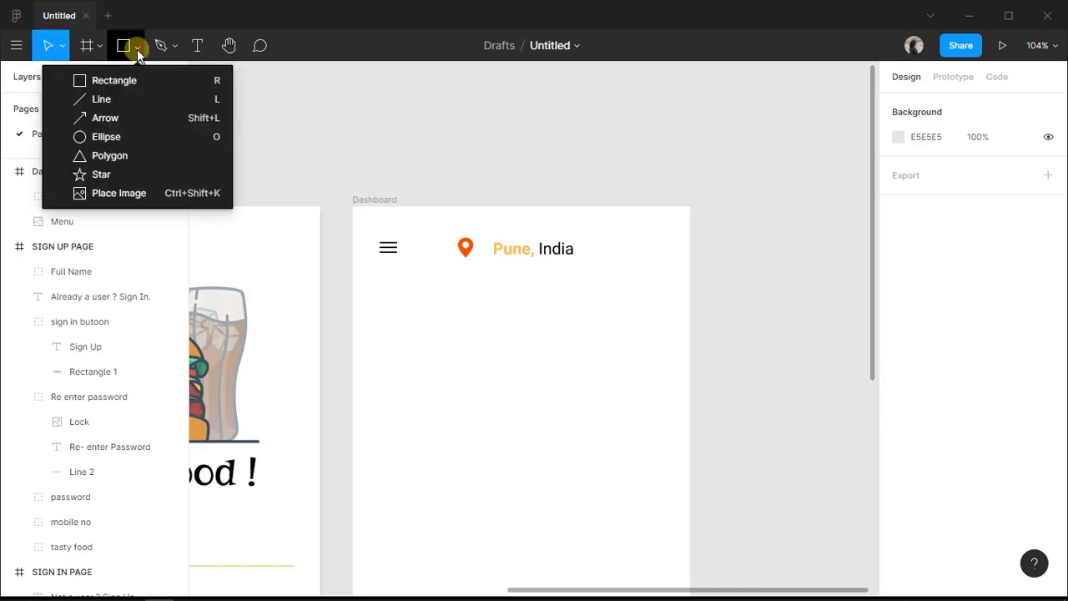
pyautogui.click(127, 140)
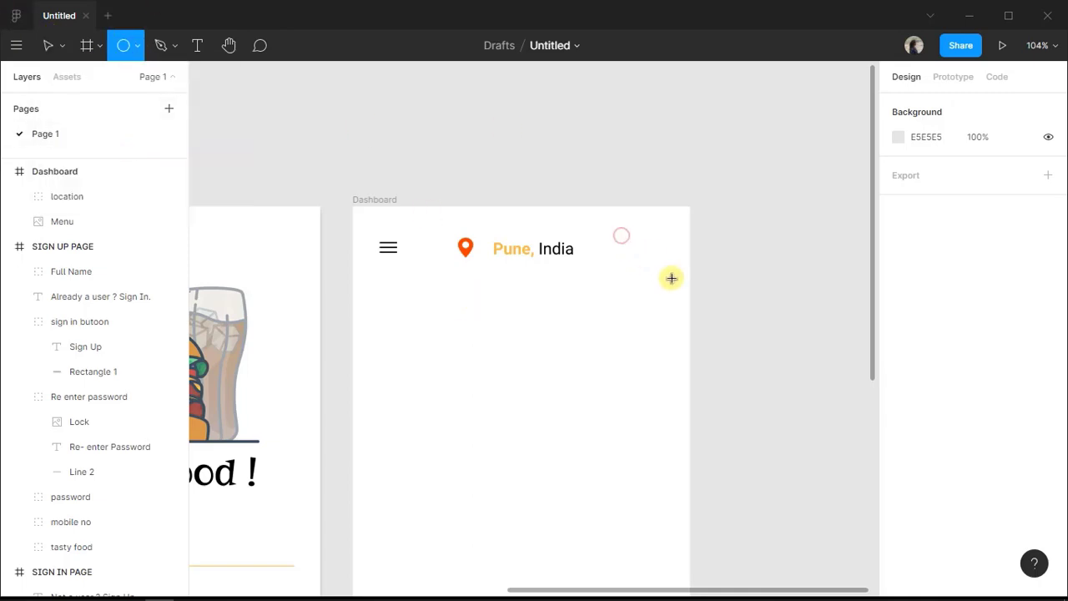
pyautogui.moveTo(621, 235)
pyautogui.mouseDown()
pyautogui.moveTo(668, 279)
pyautogui.moveTo(657, 266)
pyautogui.mouseUp()
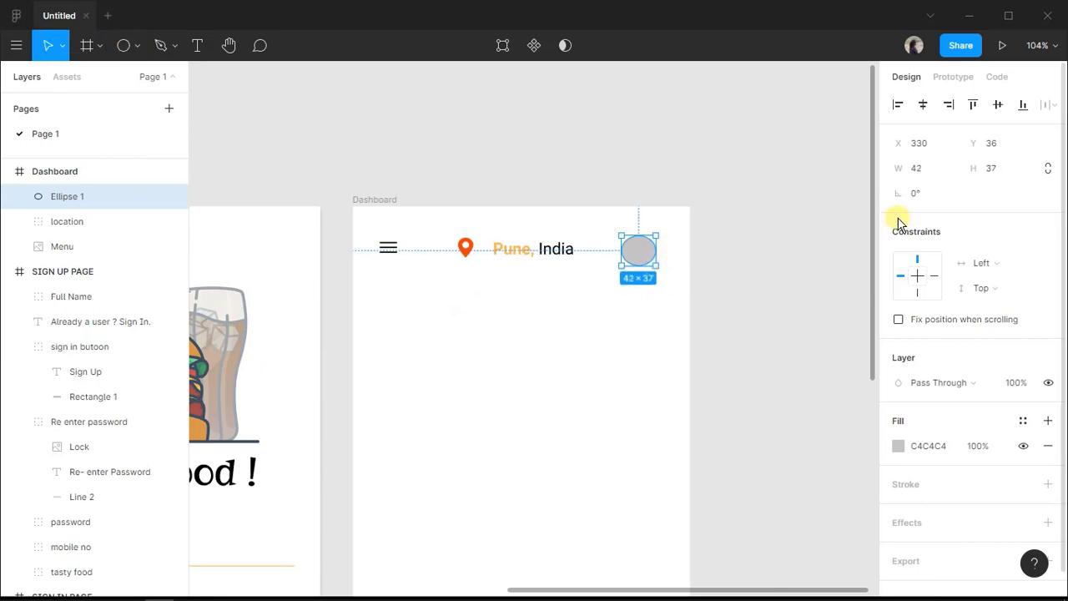
# Set the ellipse's size to 40 × 40 and move it closer to the frame's right edge, at about X 358, Y 30.
pyautogui.click(914, 171)
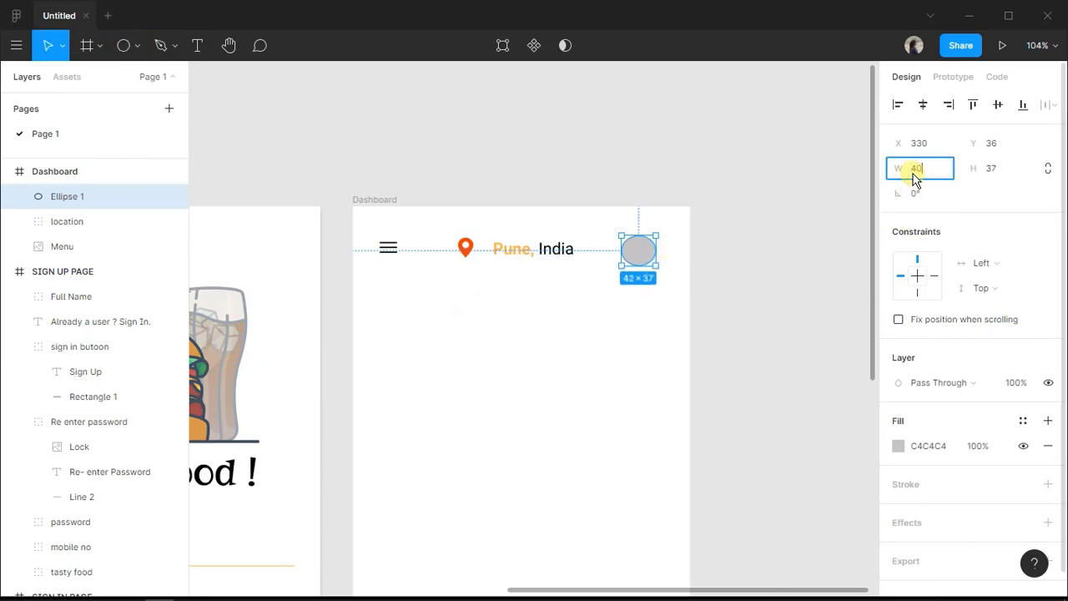
pyautogui.click(993, 168)
pyautogui.write('40')
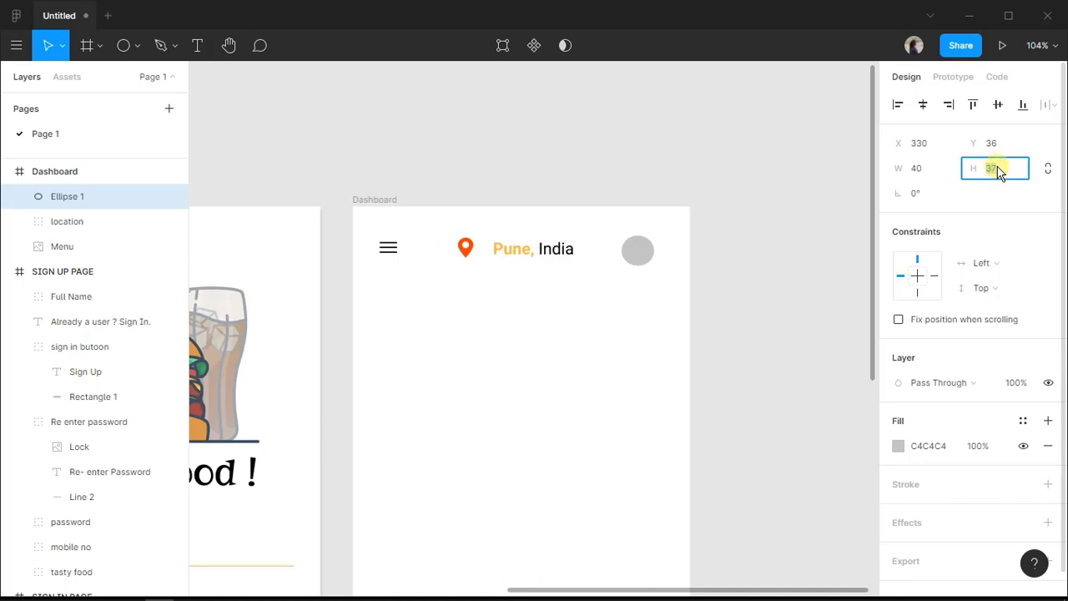
pyautogui.press('Return')
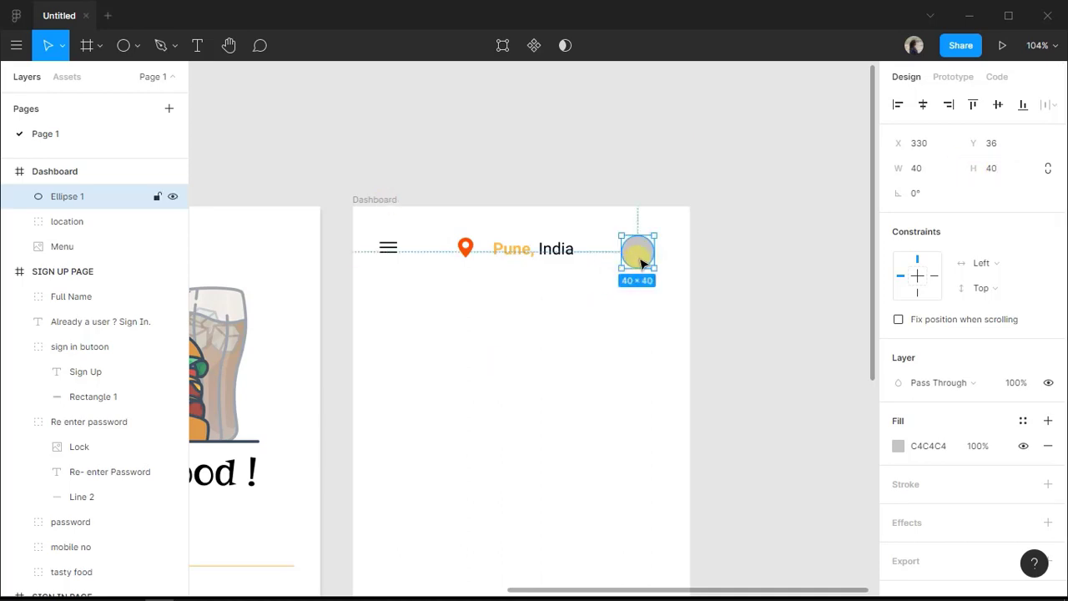
pyautogui.moveTo(639, 255); pyautogui.dragTo(666, 256)
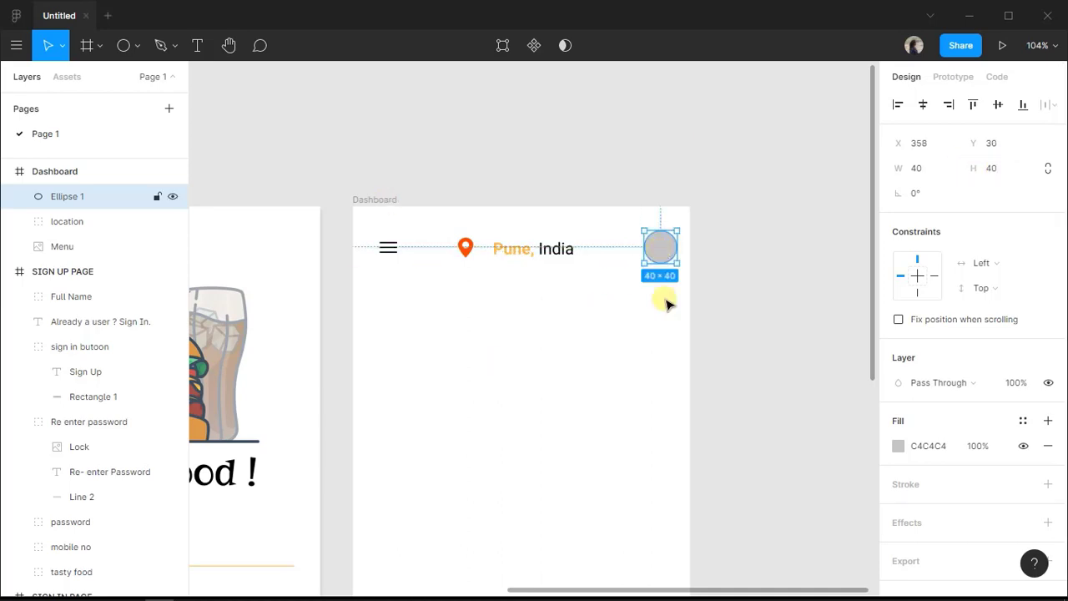
# Fill the 40 × 40 header circle with the photo of a seated woman on a pink background from Saved Pictures.
pyautogui.click(759, 192)
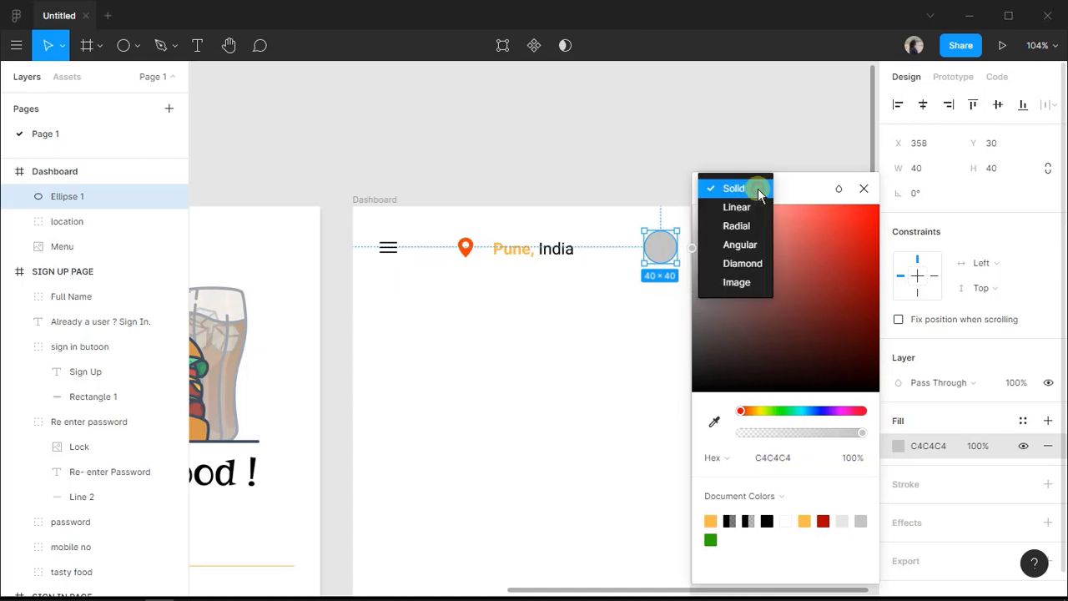
pyautogui.click(717, 283)
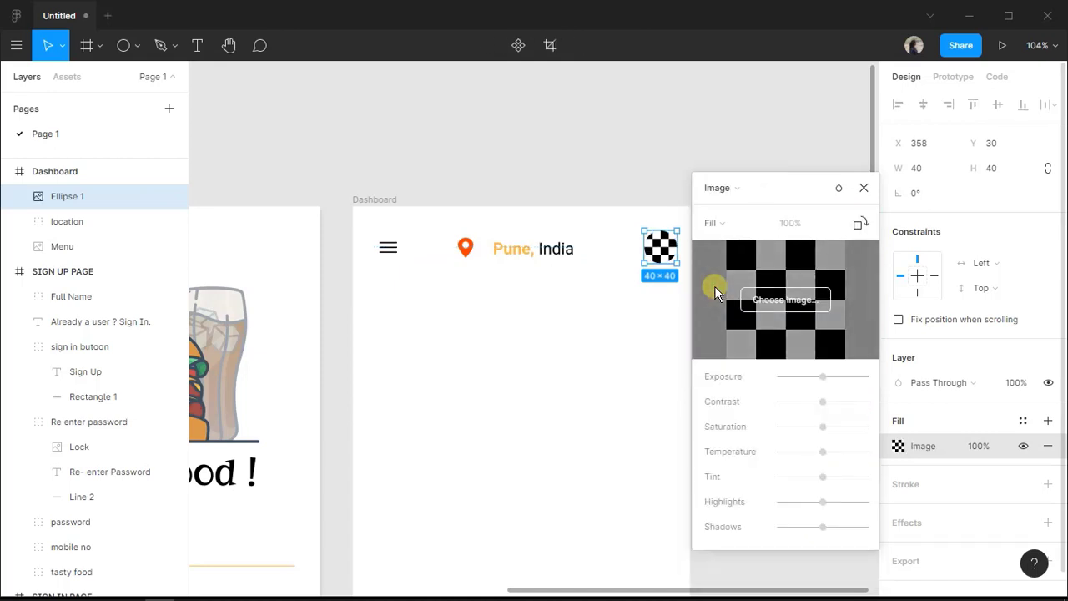
pyautogui.click(781, 298)
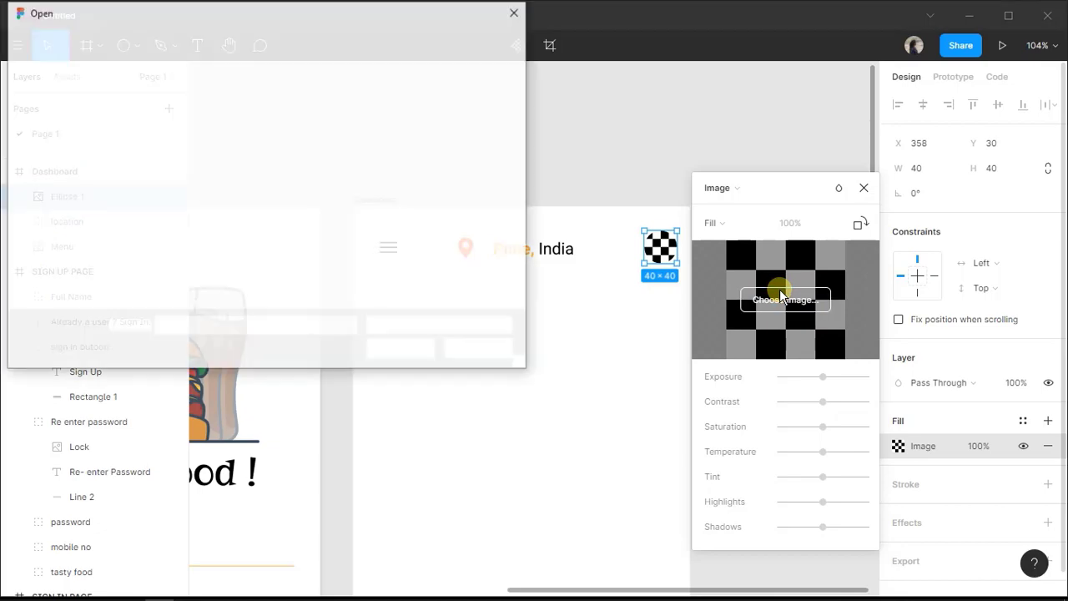
pyautogui.scroll(-3, 280, 189)
pyautogui.scroll(-5, 282, 192)
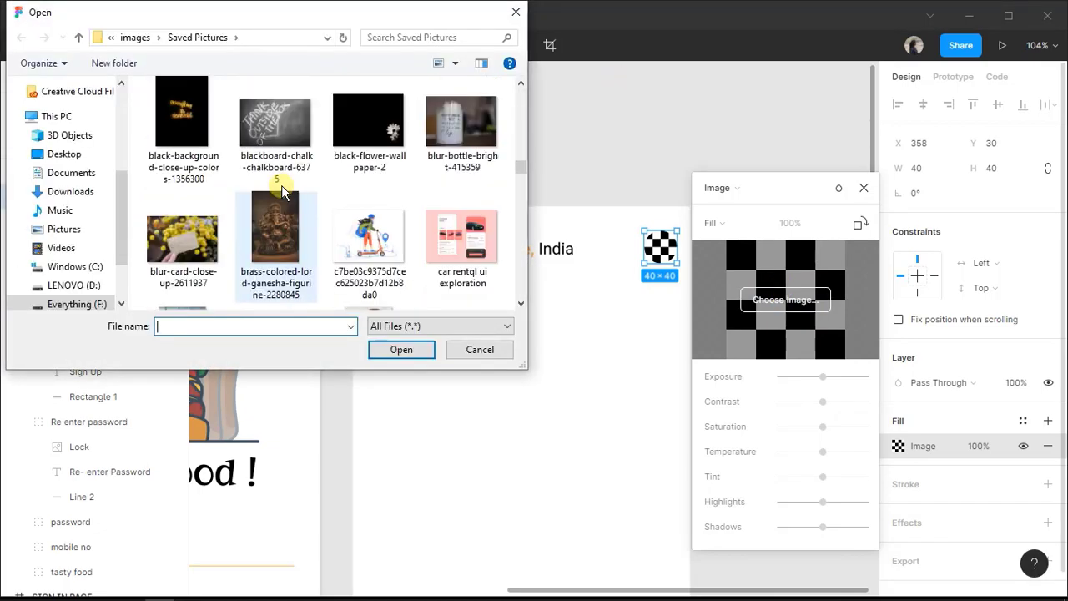
pyautogui.scroll(2, 393, 185)
pyautogui.doubleClick(390, 183)
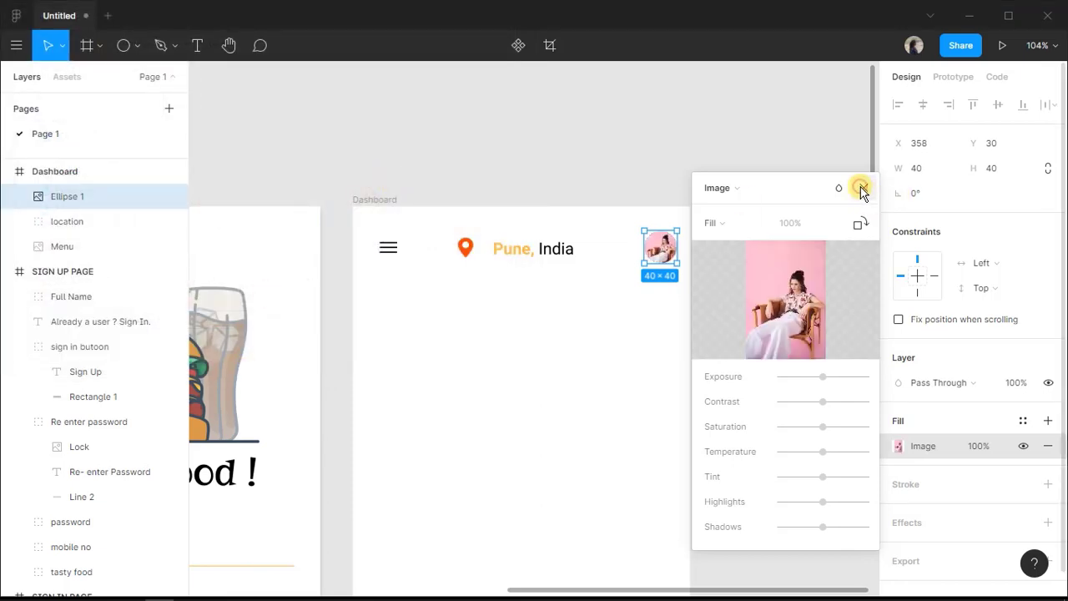
pyautogui.click(862, 189)
pyautogui.click(477, 357)
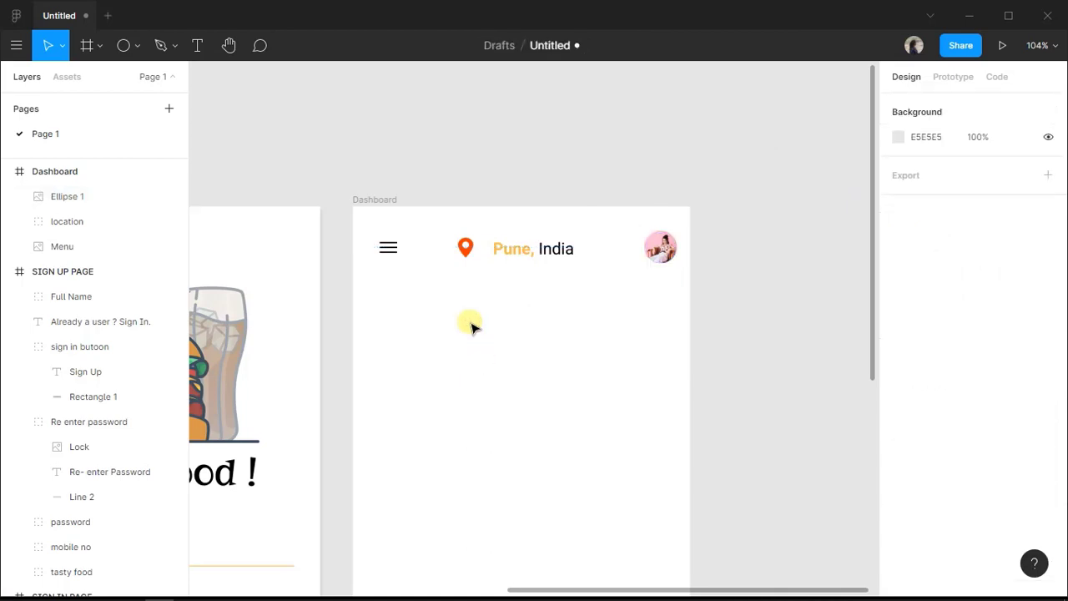
# Shift the menu icon, location group and profile picture together slightly to the left in the Dashboard header.
pyautogui.moveTo(666, 294); pyautogui.dragTo(370, 255)
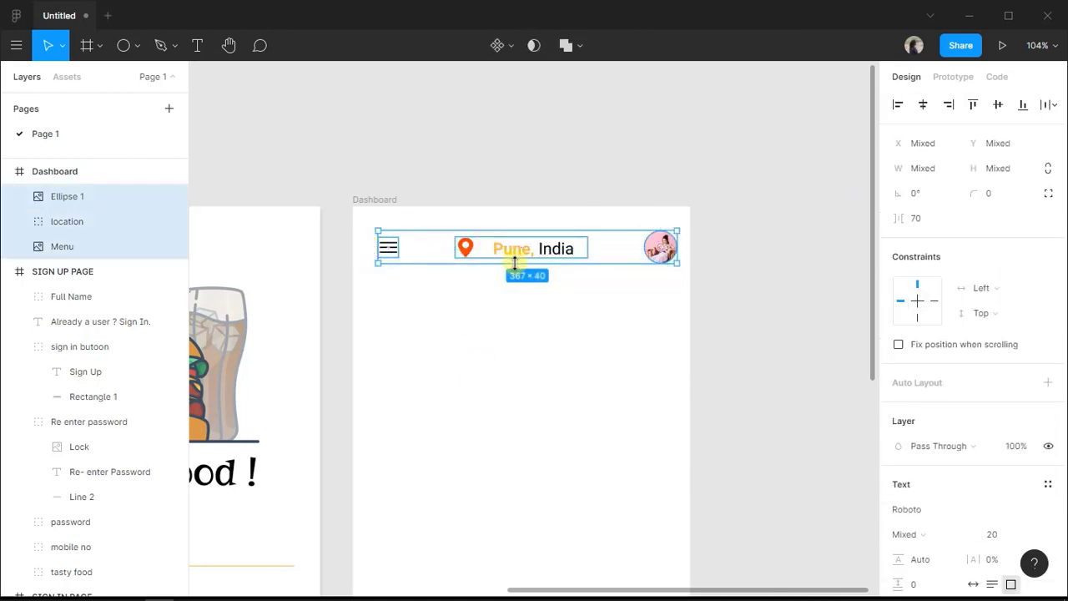
pyautogui.moveTo(529, 254); pyautogui.dragTo(527, 260)
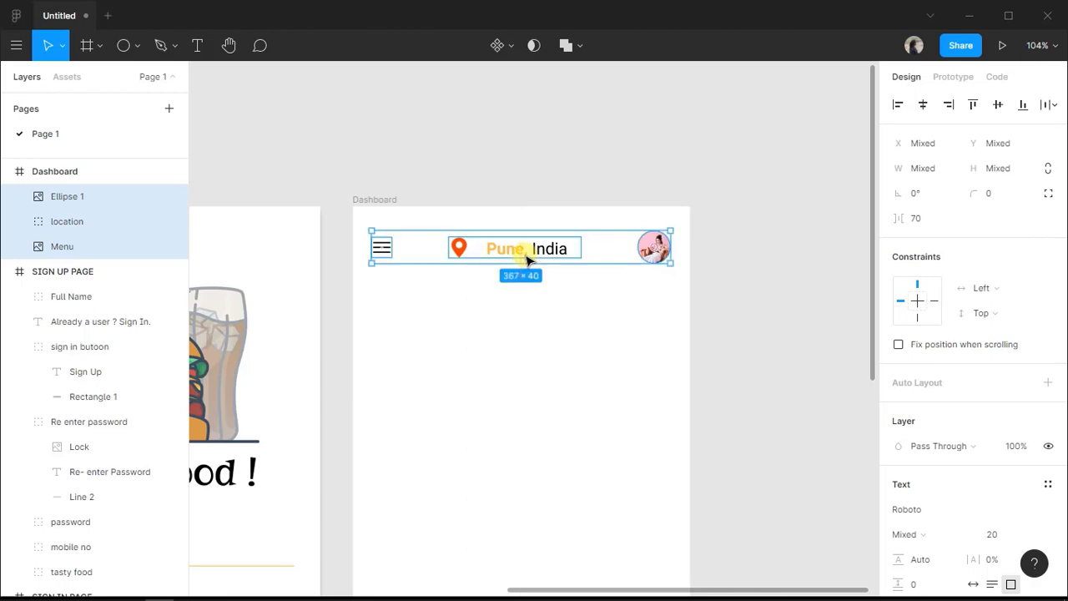
pyautogui.click(515, 314)
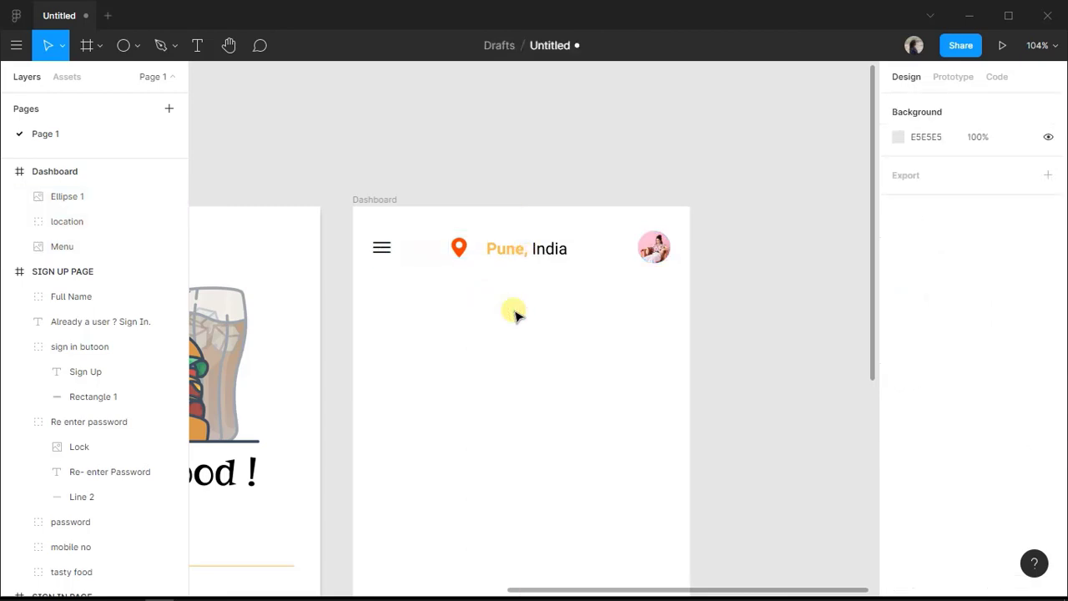
# Add a text box reading "Tasty Food !" below the Dashboard header at about X 38, Y 131, sized about 169 × 26.
pyautogui.scroll(-2, 515, 284)
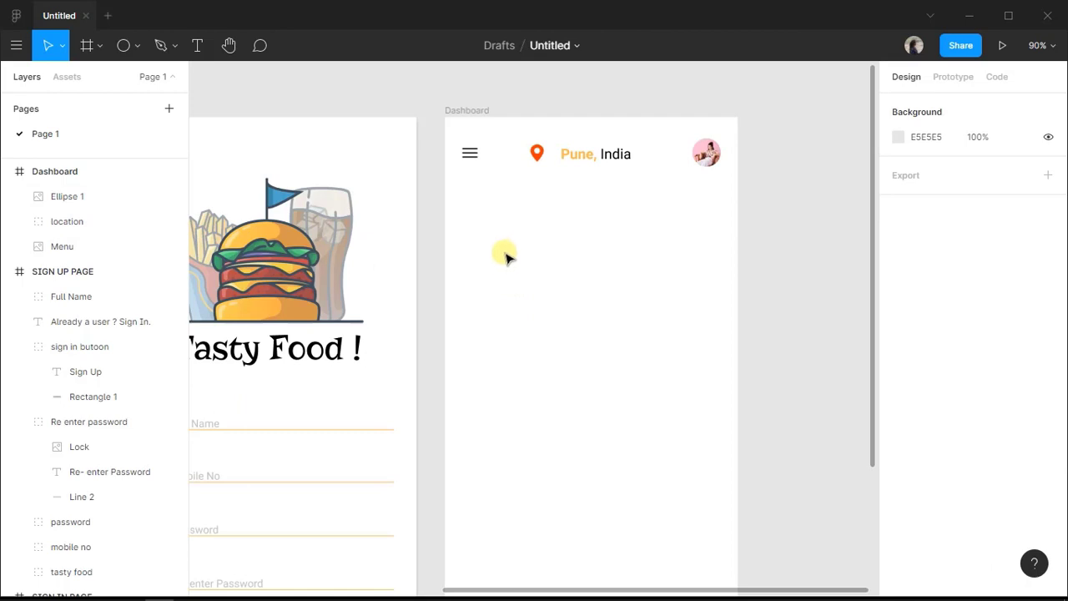
pyautogui.click(210, 50)
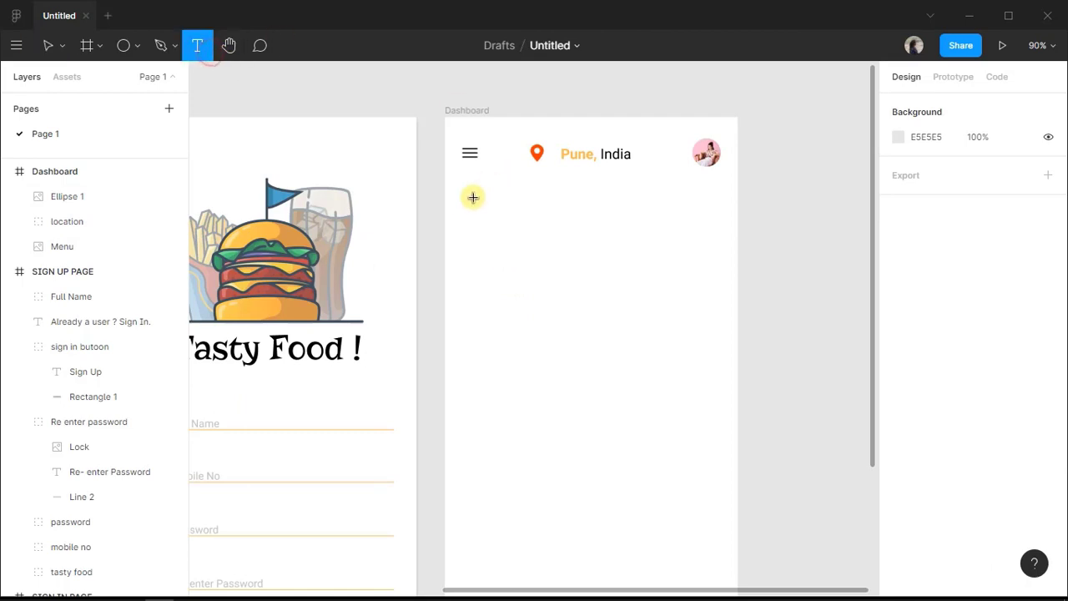
pyautogui.moveTo(472, 210); pyautogui.dragTo(596, 263)
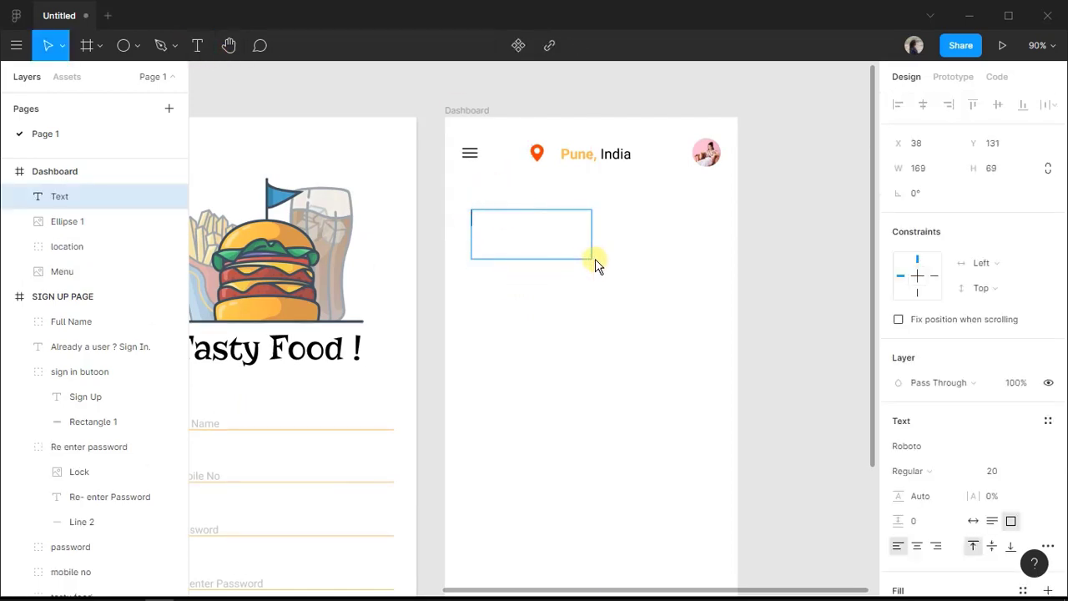
pyautogui.write('Tasty Food')
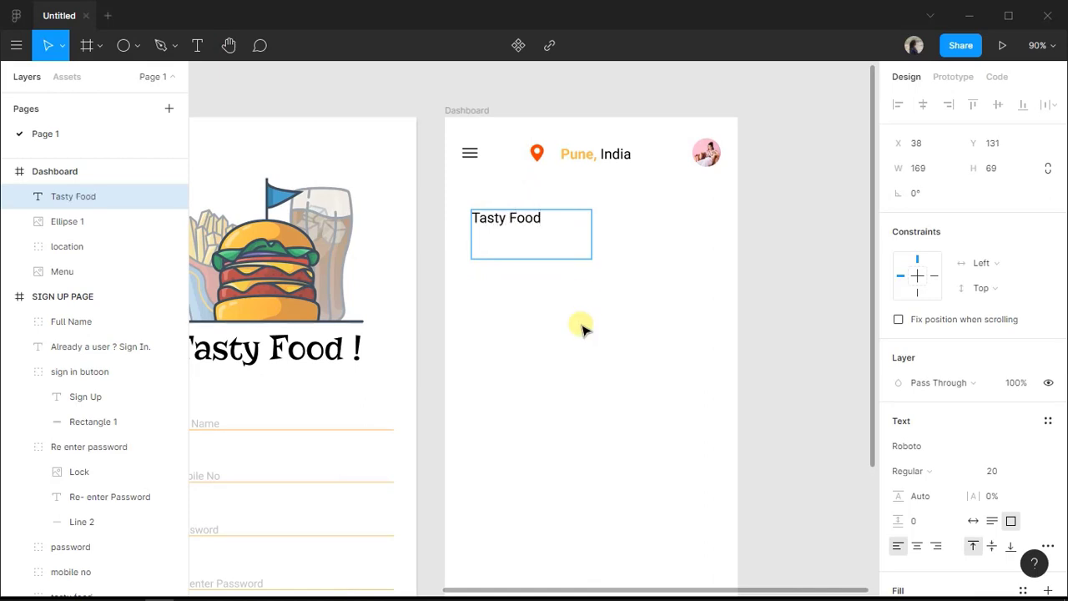
pyautogui.write('!')
pyautogui.press('Escape')
pyautogui.moveTo(592, 259); pyautogui.dragTo(591, 222)
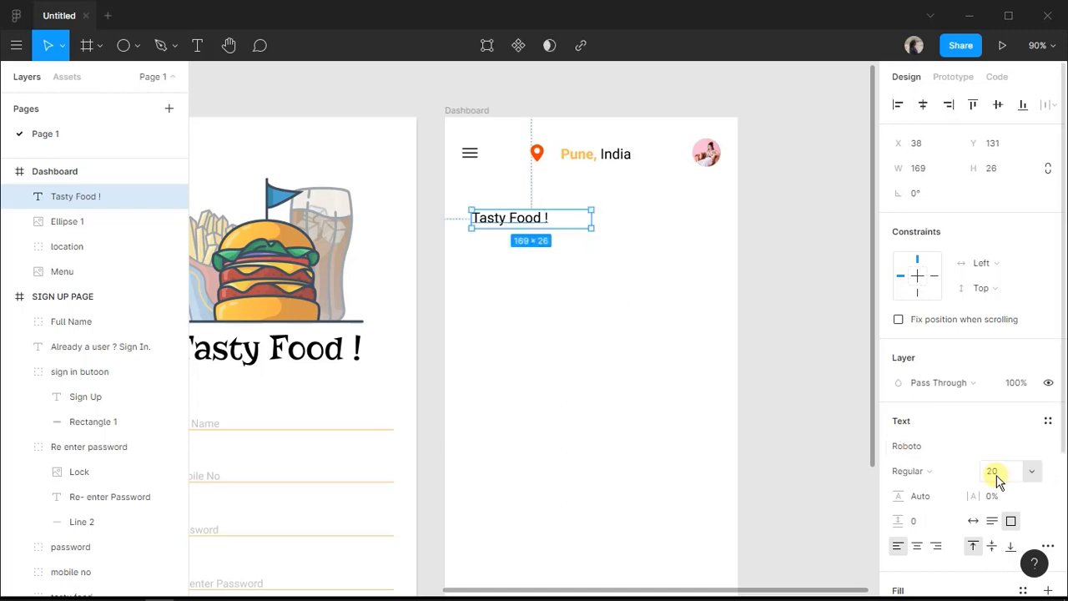
# Set the "Tasty Food !" text to the Risque font at size 25 and narrow its box to about 160.
pyautogui.click(994, 472)
pyautogui.write('25')
pyautogui.press('Return')
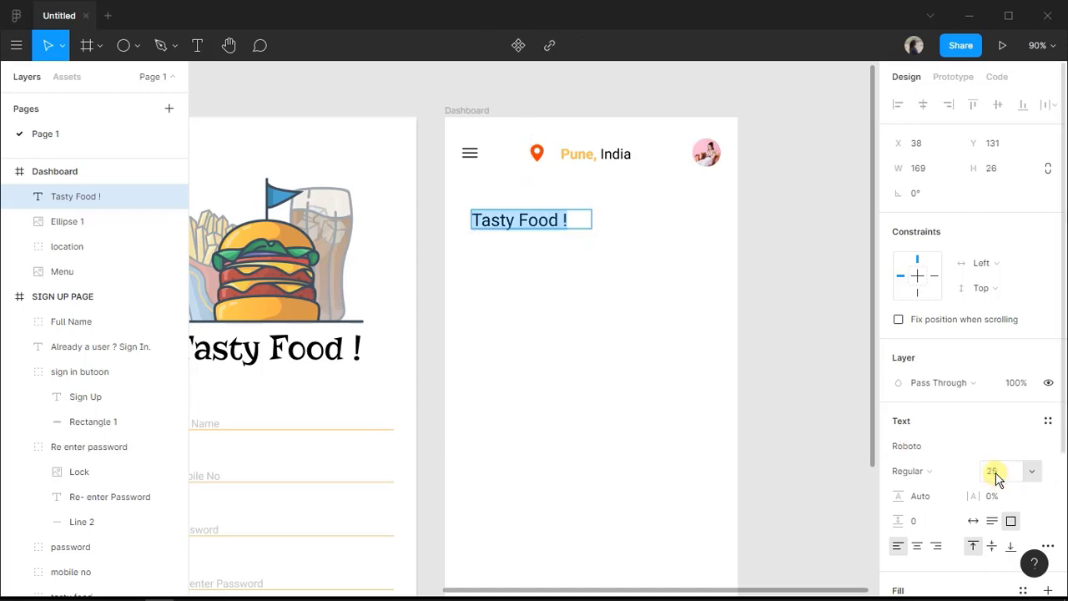
pyautogui.click(928, 453)
pyautogui.press('Up')
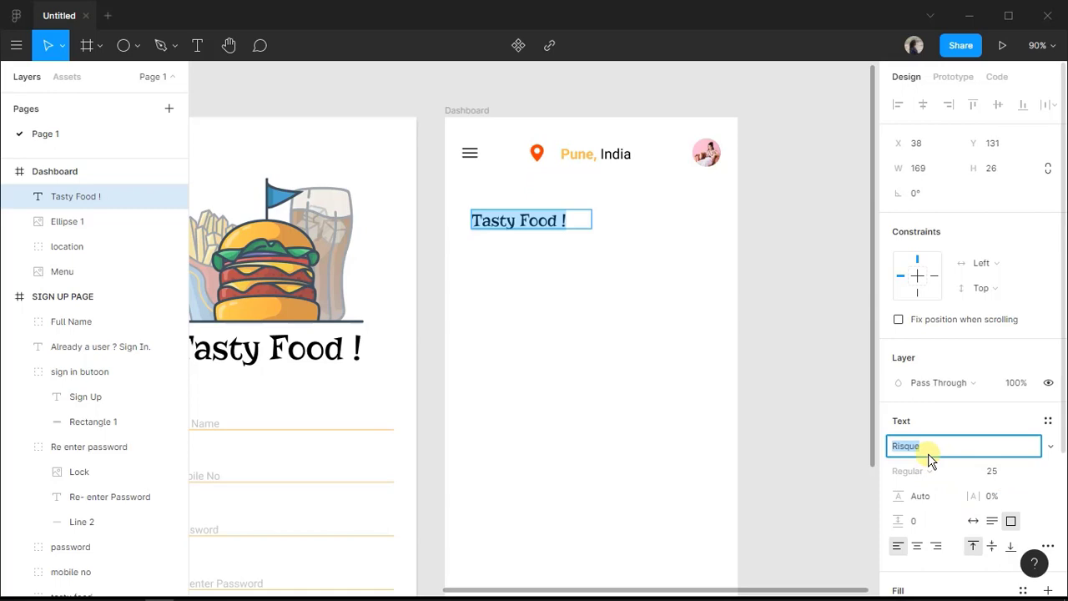
pyautogui.press('Return')
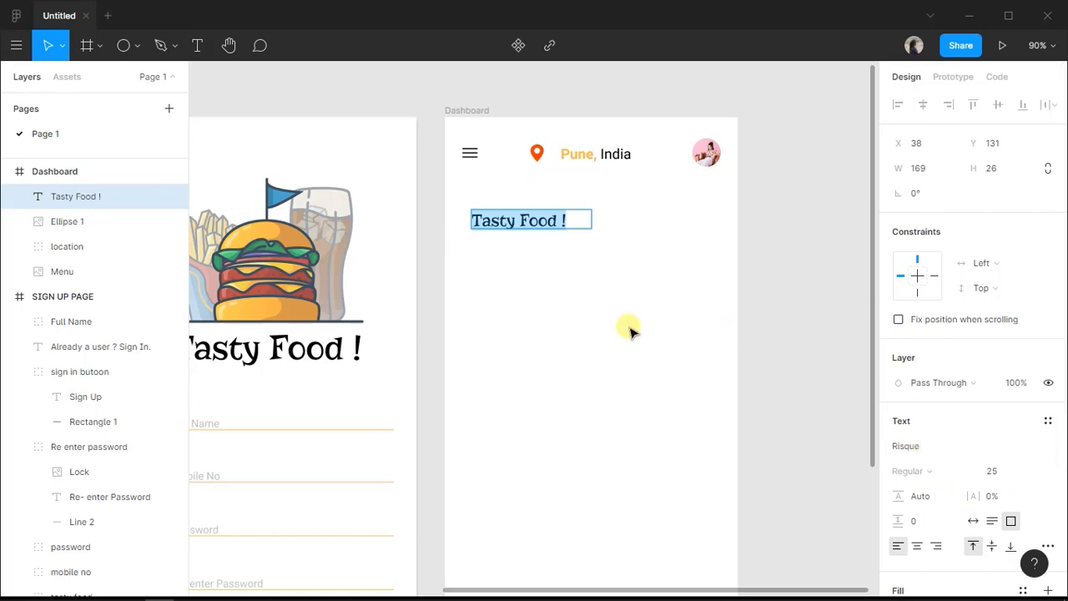
pyautogui.press('Escape')
pyautogui.moveTo(591, 221); pyautogui.dragTo(588, 222)
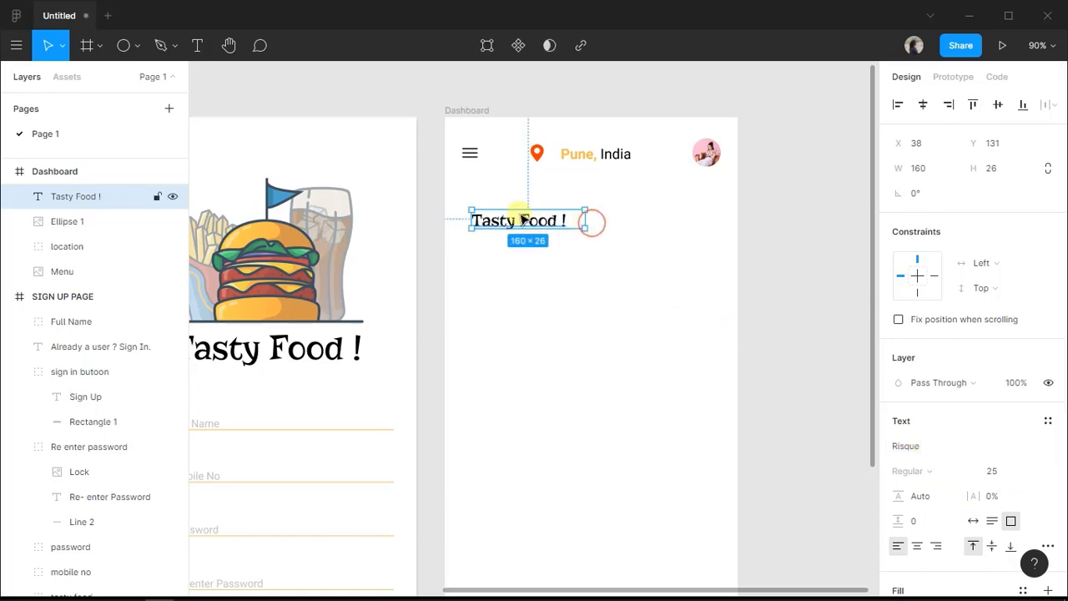
# Move the "Tasty Food !" title under the menu icon and place a copy below it at X 23, Y 162, reading "Online food delivery.".
pyautogui.moveTo(524, 217); pyautogui.dragTo(509, 242)
pyautogui.doubleClick(510, 244)
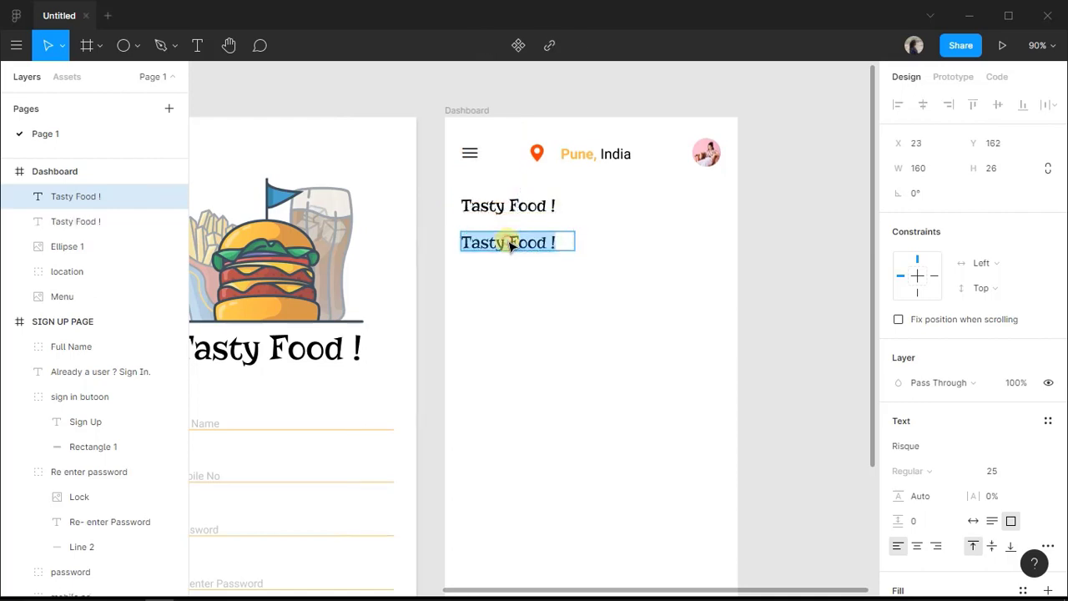
pyautogui.write('Online')
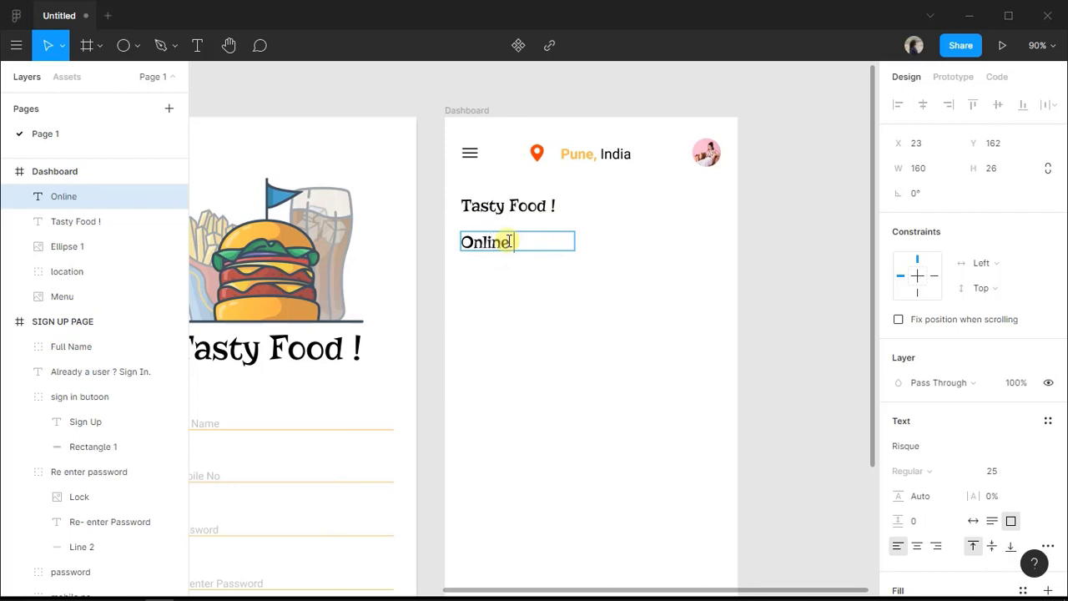
pyautogui.write(' food delivery.')
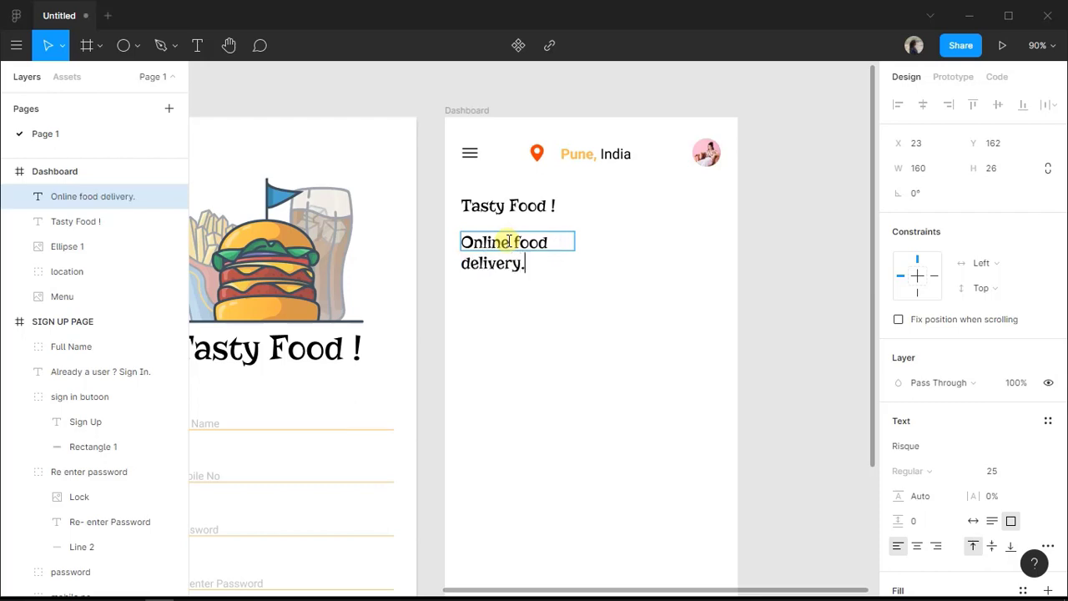
pyautogui.press('Escape')
pyautogui.click(575, 243)
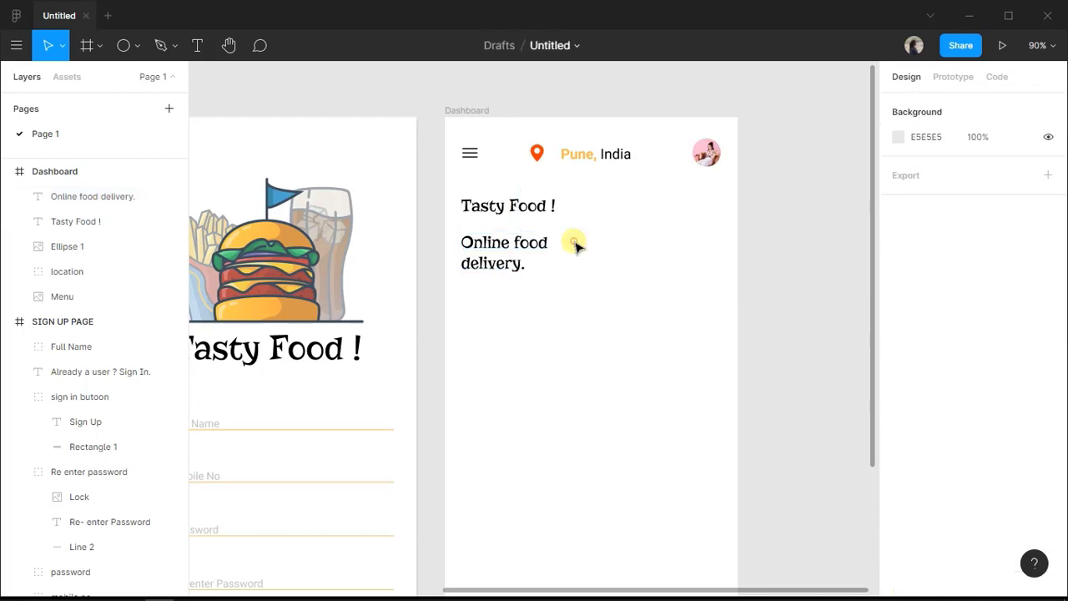
# Widen the "Online food delivery." text box to about 226 and set its font to Roboto Light.
pyautogui.click(557, 243)
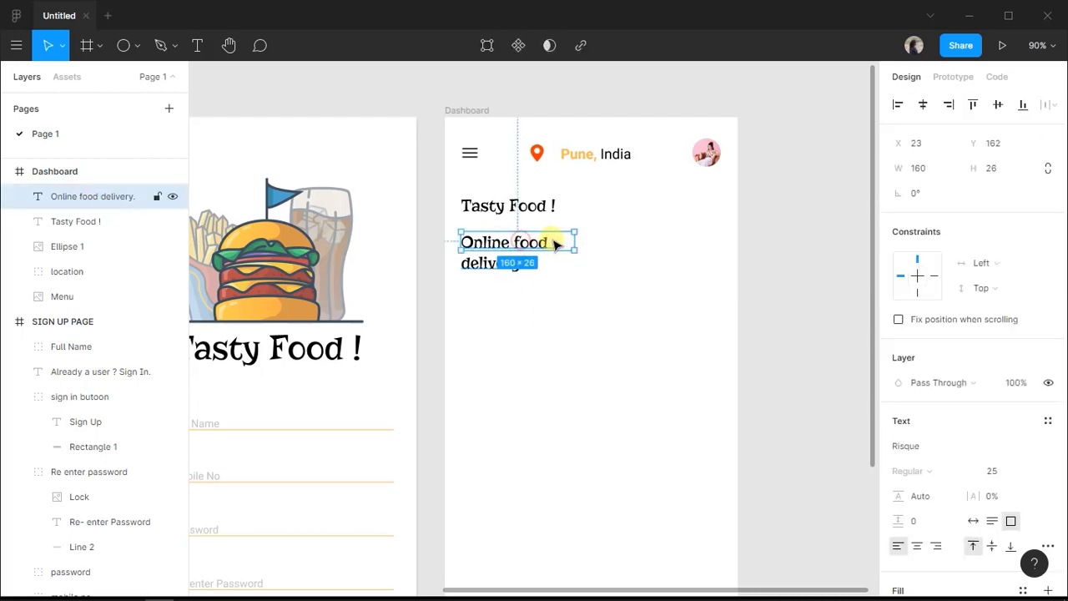
pyautogui.moveTo(575, 239); pyautogui.dragTo(621, 239)
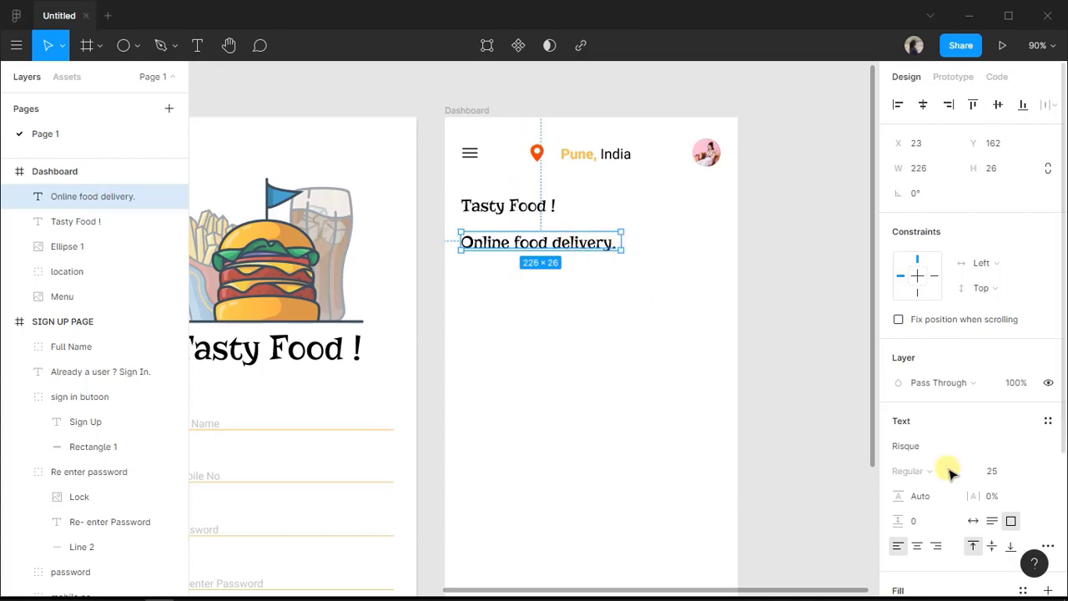
pyautogui.click(921, 448)
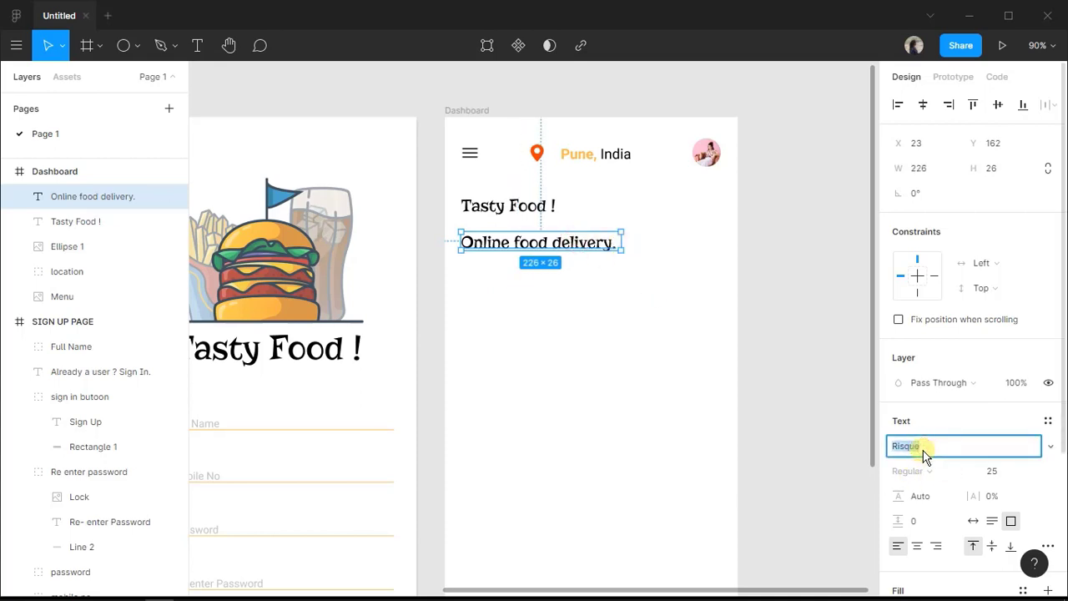
pyautogui.write('Roboto')
pyautogui.press('Return')
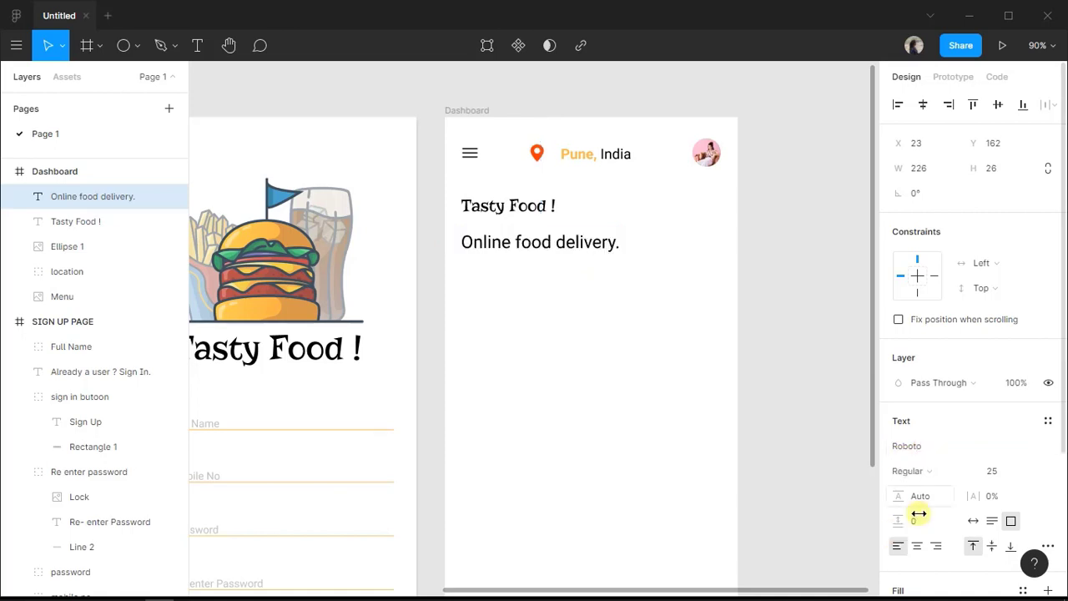
pyautogui.click(930, 471)
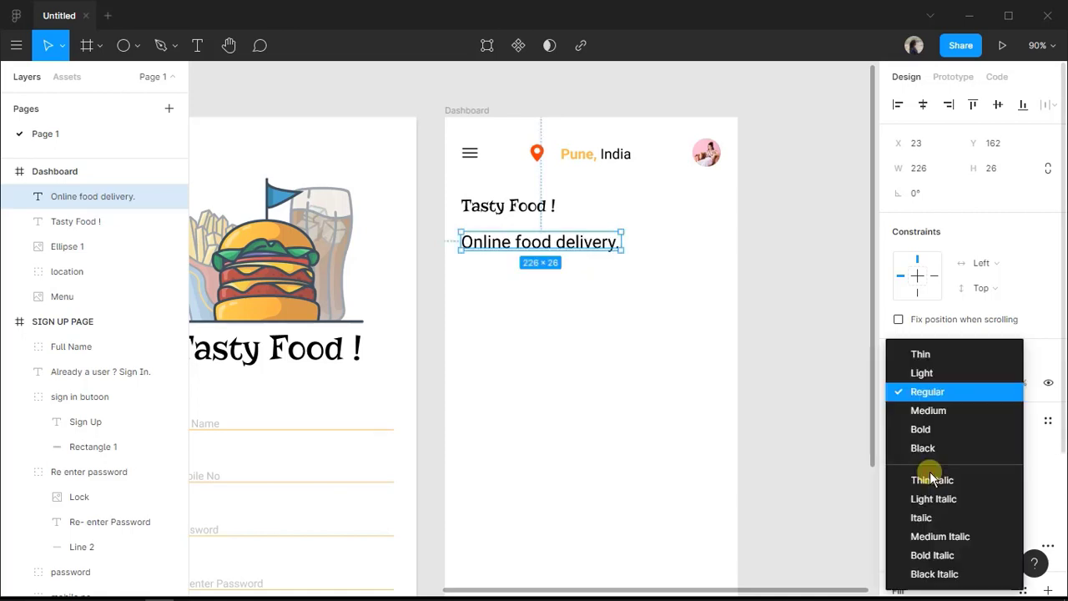
pyautogui.click(924, 373)
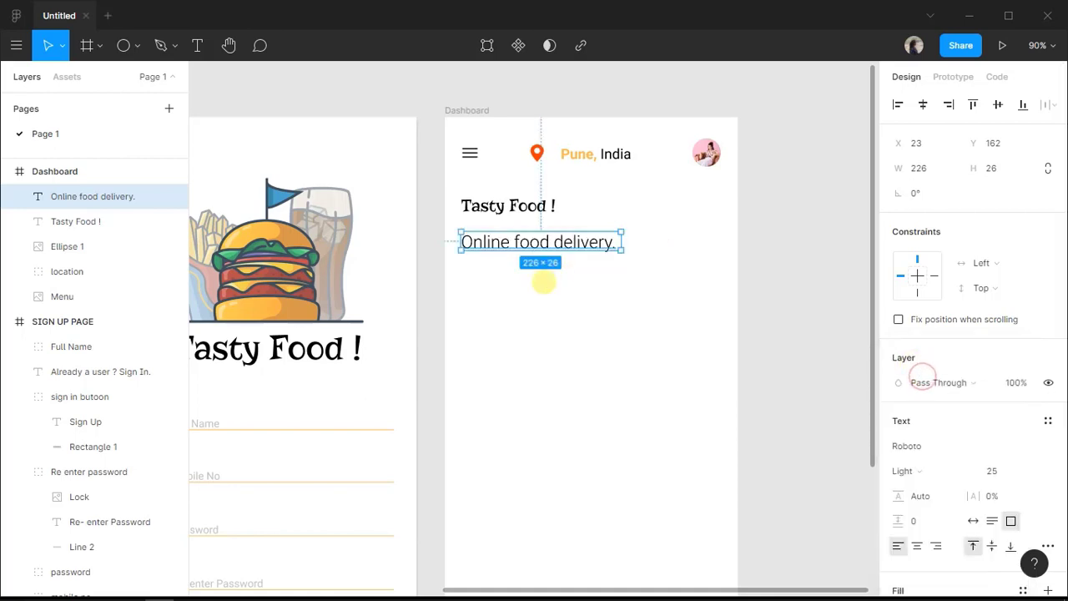
# Set the "Online food delivery." text to size 18 and move it up to Y 144, directly beneath the title.
pyautogui.click(992, 471)
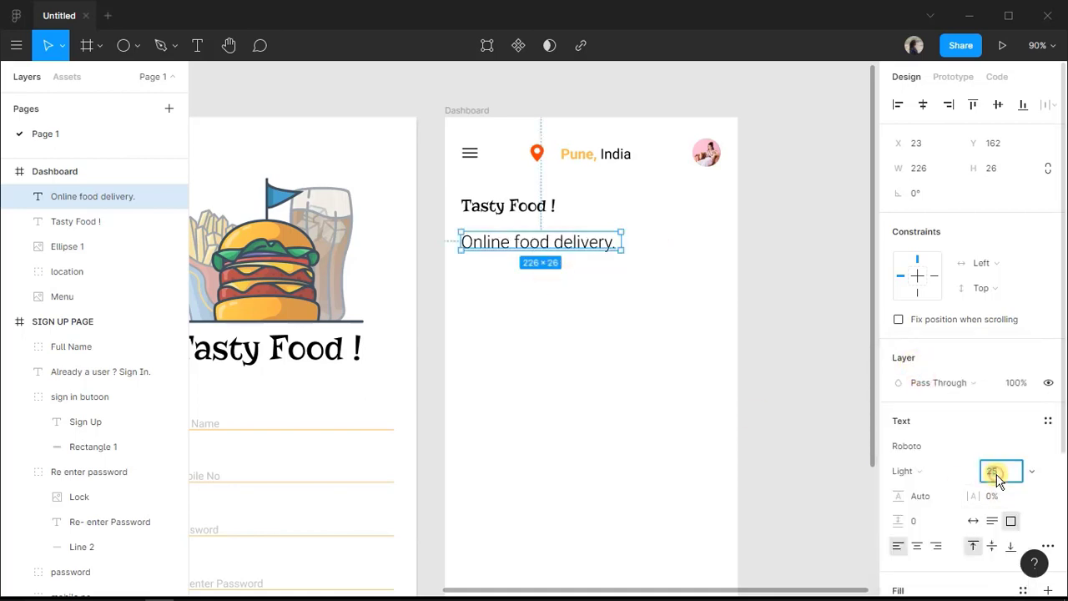
pyautogui.write('20')
pyautogui.press('Return')
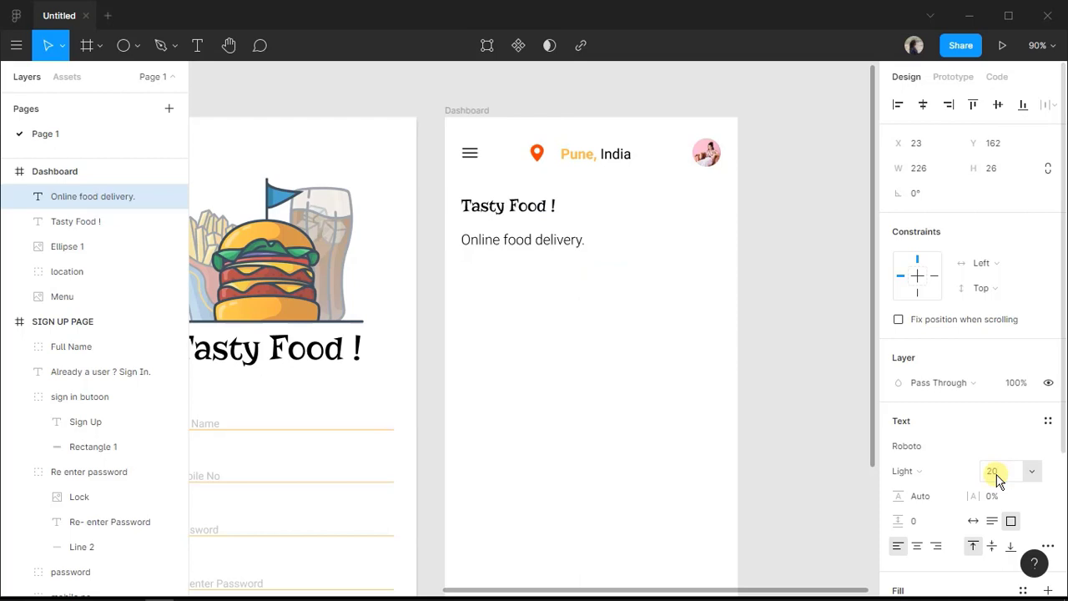
pyautogui.click(994, 471)
pyautogui.write('18')
pyautogui.press('Return')
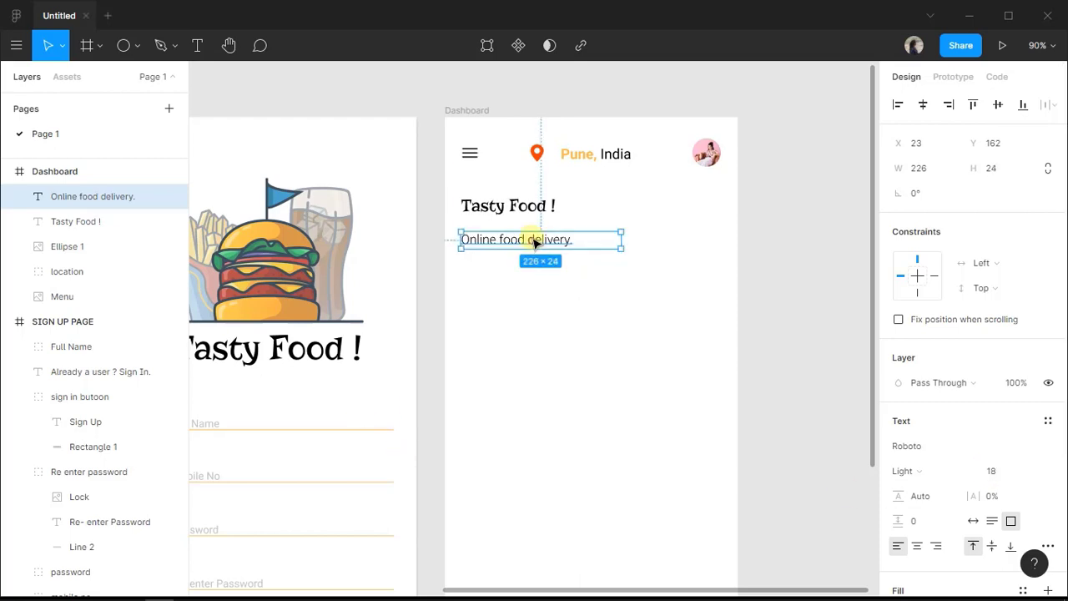
pyautogui.moveTo(535, 242); pyautogui.dragTo(534, 234)
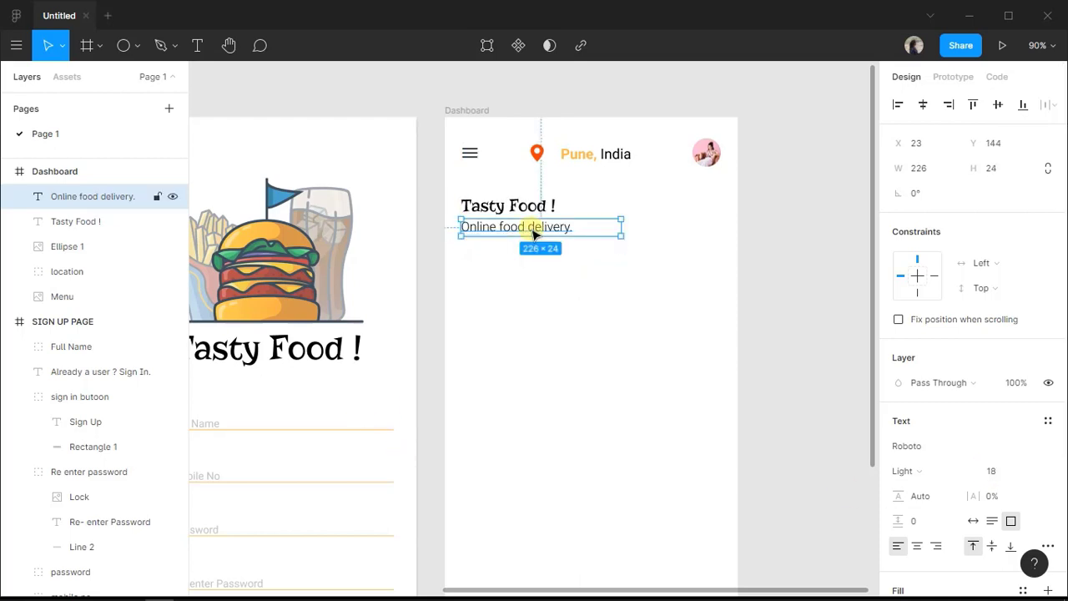
pyautogui.click(562, 262)
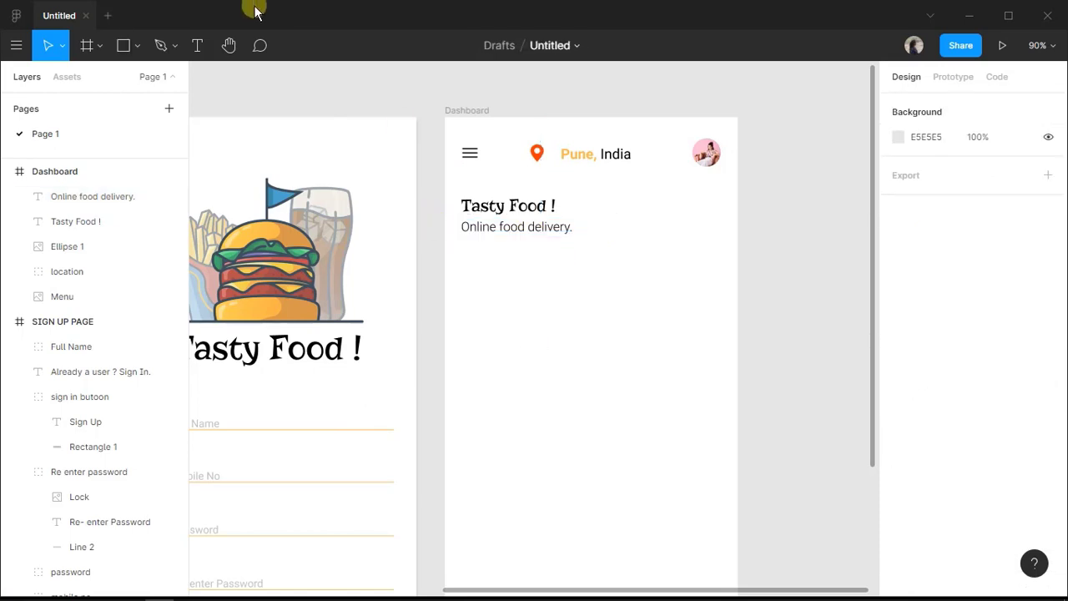
# Draw a horizontal line about 356 wide beneath the "Online food delivery." tagline on the Dashboard frame.
pyautogui.click(138, 44)
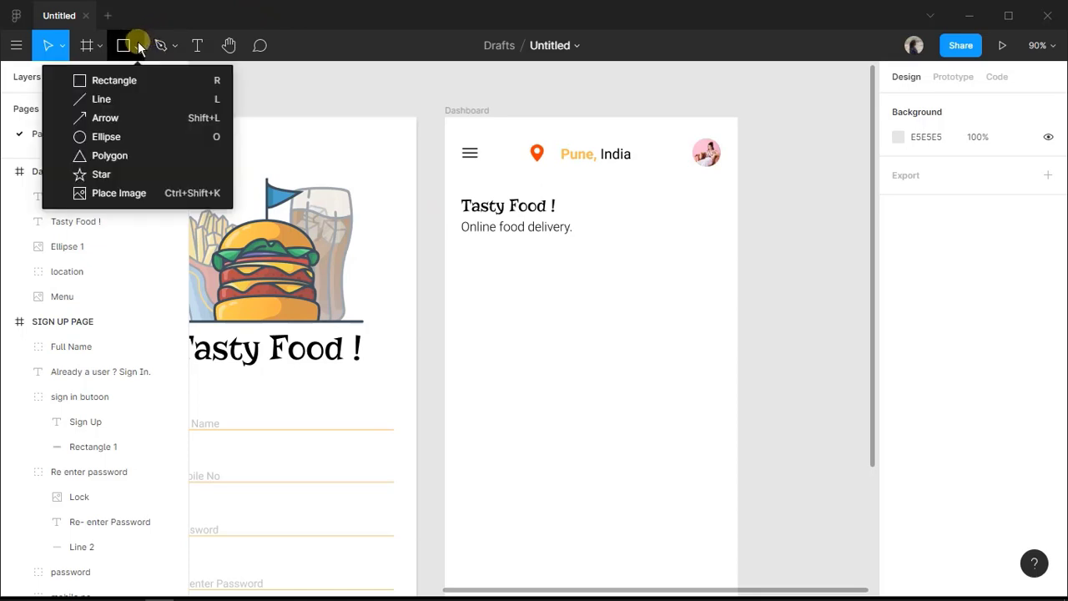
pyautogui.click(107, 101)
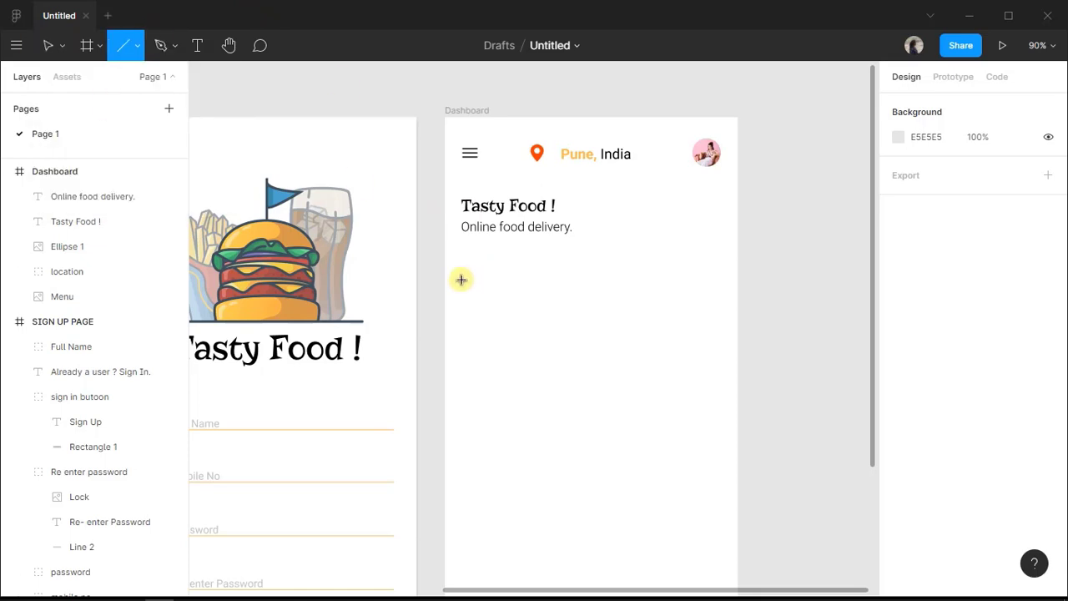
pyautogui.moveTo(462, 279)
pyautogui.mouseDown()
pyautogui.moveTo(620, 270)
pyautogui.moveTo(679, 298)
pyautogui.moveTo(712, 278)
pyautogui.mouseUp()
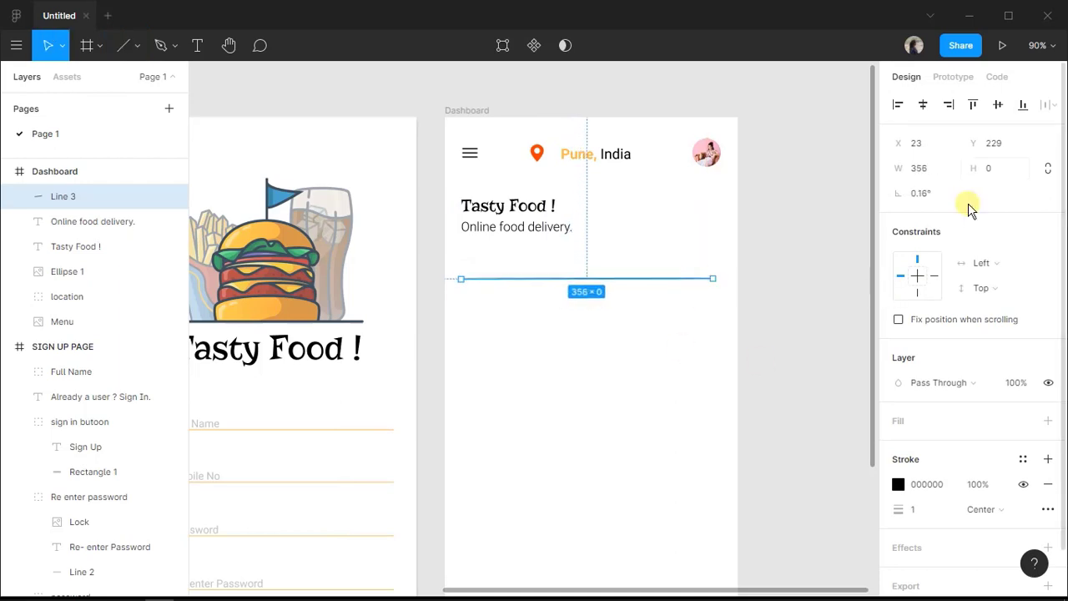
# Set the new line's width to 350 and its rotation to 0°.
pyautogui.click(923, 170)
pyautogui.write('350')
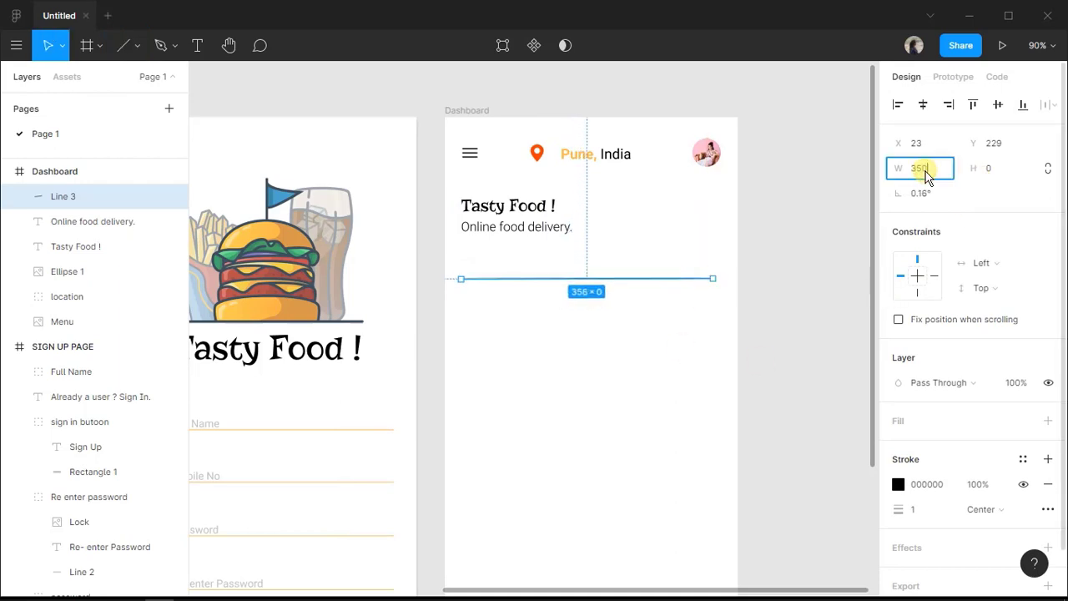
pyautogui.press('Return')
pyautogui.click(915, 200)
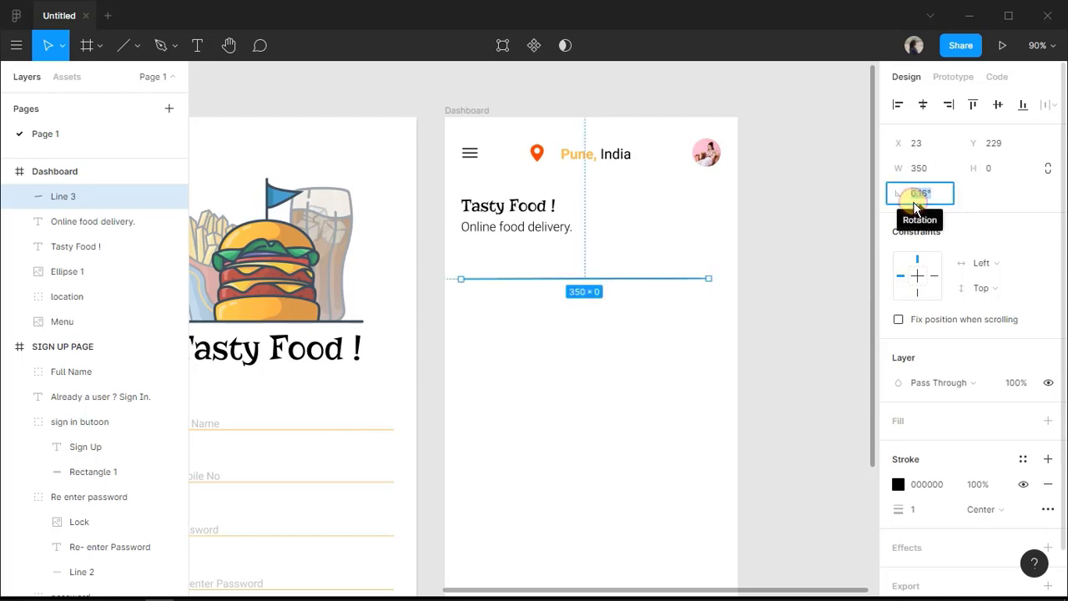
pyautogui.write('0')
pyautogui.press('Return')
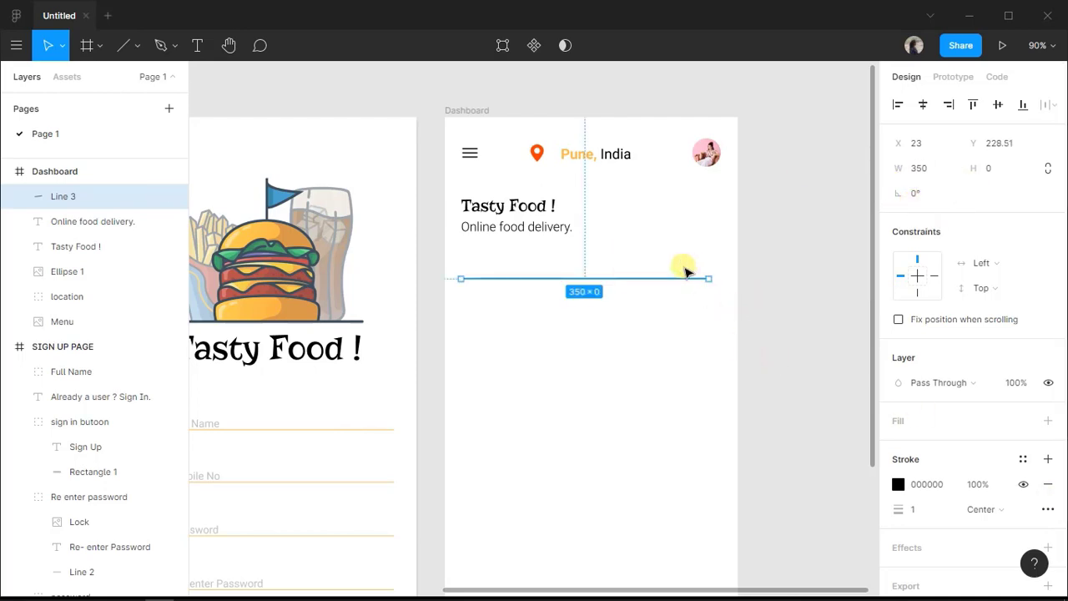
# Shorten the line to a width of 320 and move it to about X 70, Y 232.
pyautogui.moveTo(679, 285); pyautogui.dragTo(697, 284)
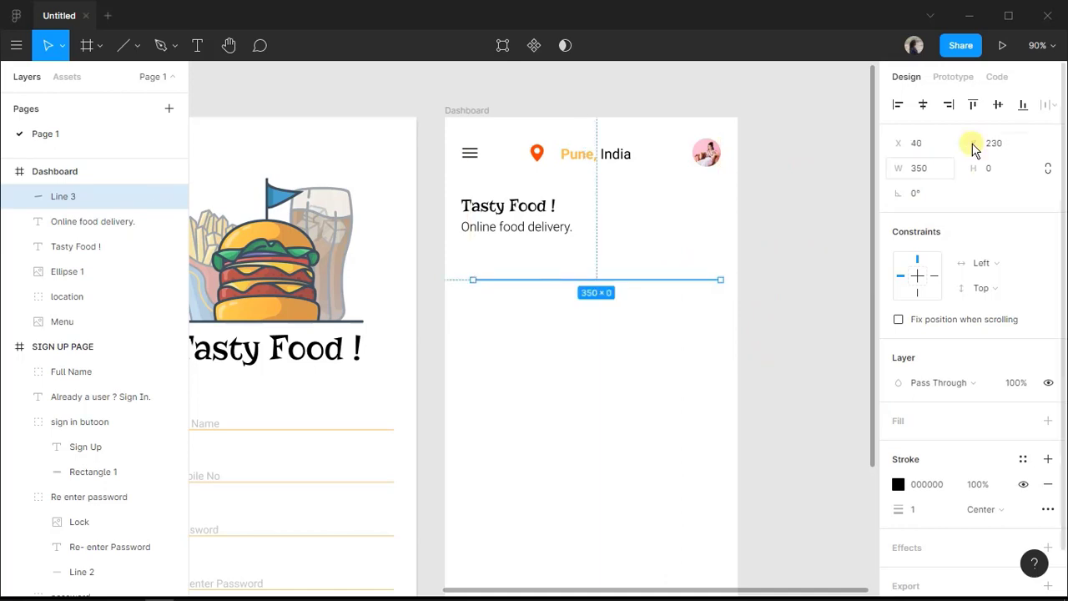
pyautogui.click(922, 169)
pyautogui.write('320')
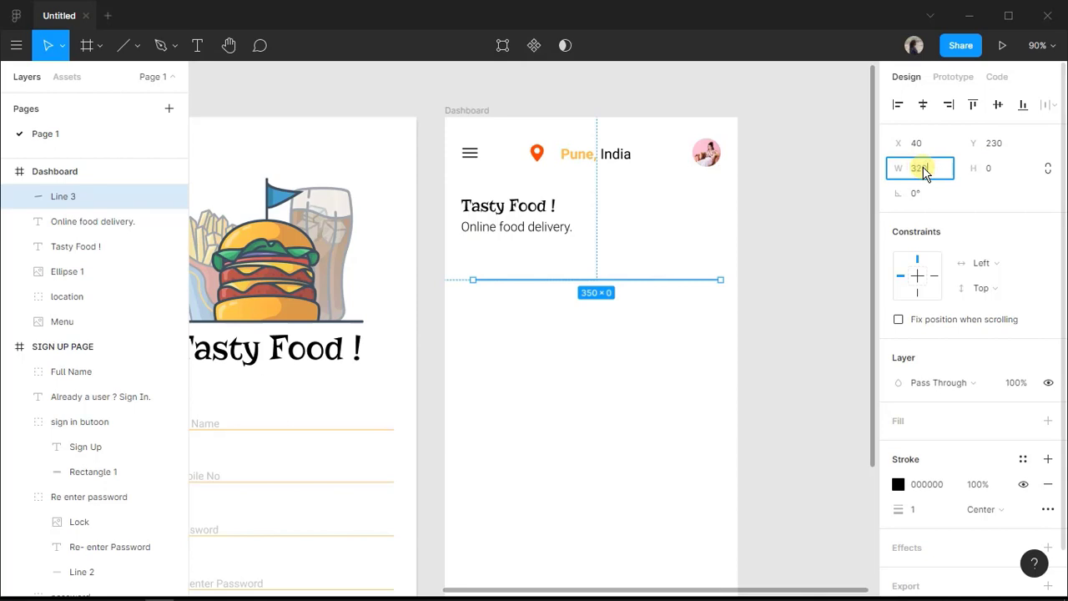
pyautogui.press('Return')
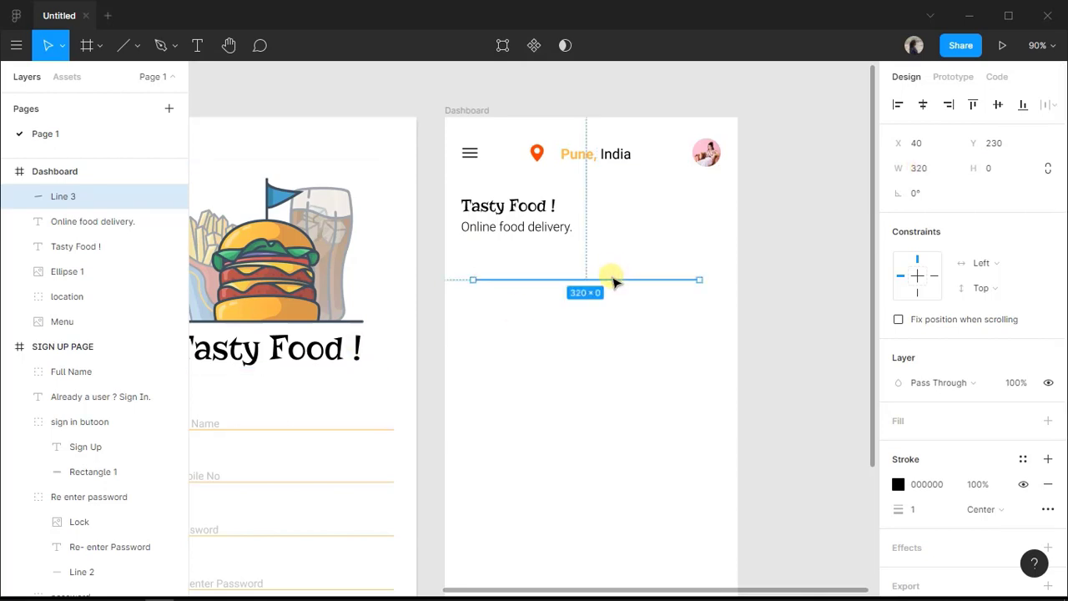
pyautogui.moveTo(614, 284); pyautogui.dragTo(637, 281)
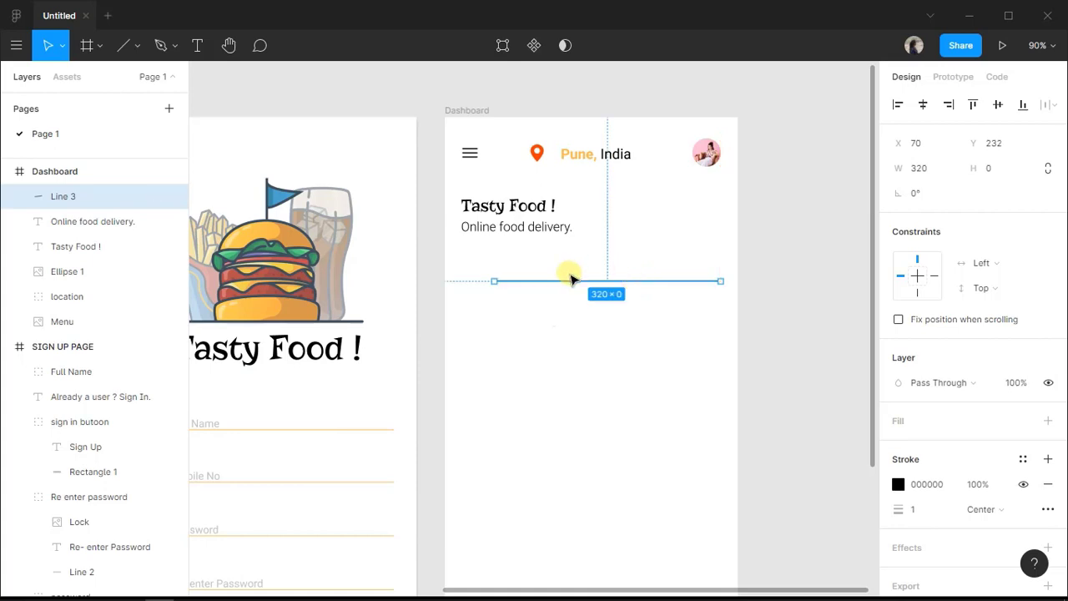
pyautogui.click(548, 314)
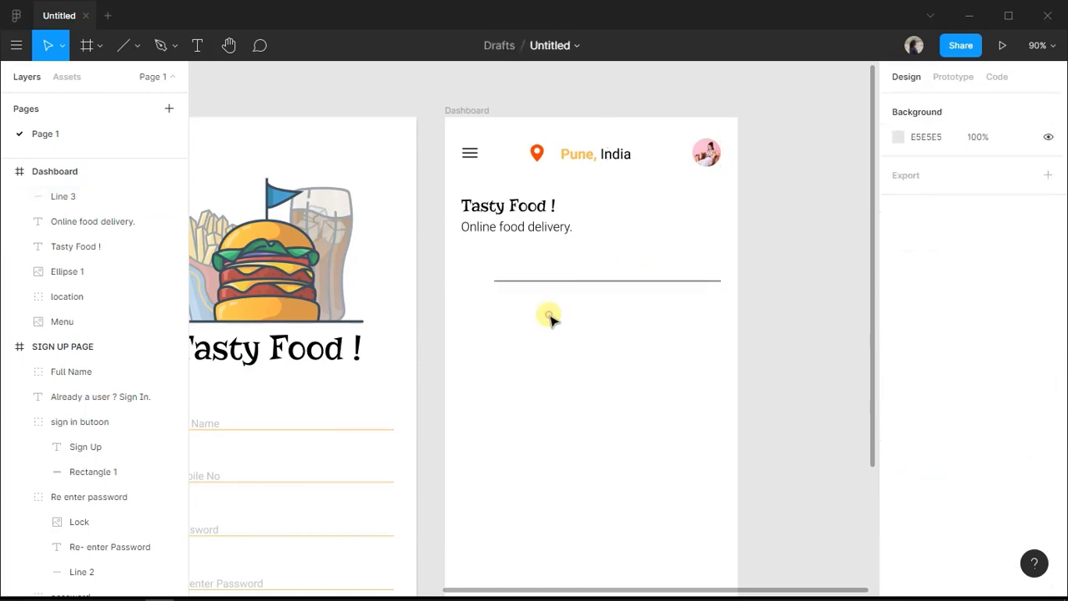
# Add a text box about 196 × 27 just above the line, reading "Search your fav food..".
pyautogui.click(198, 45)
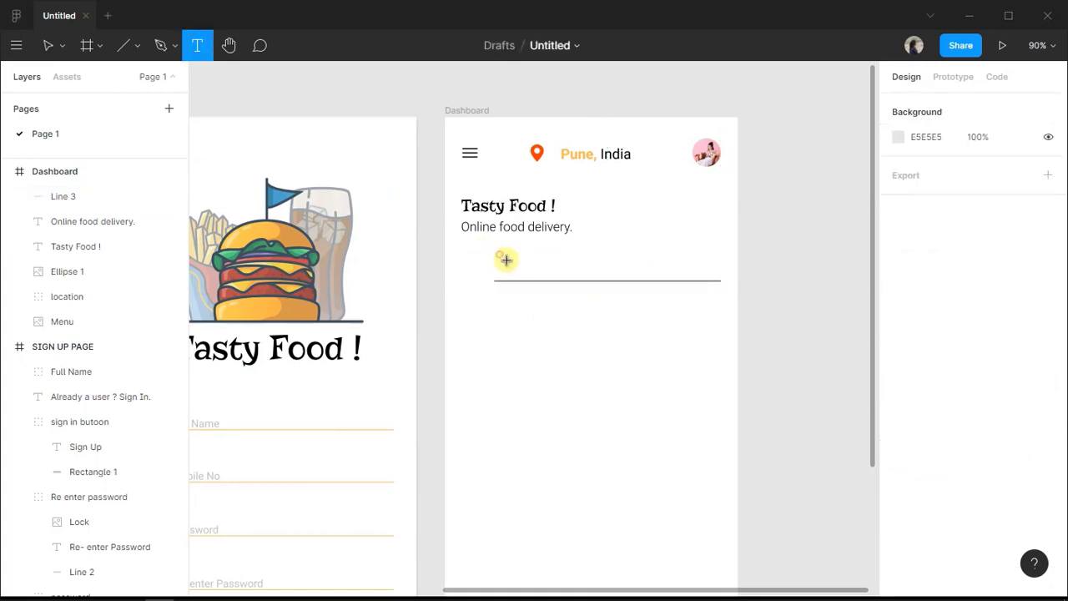
pyautogui.moveTo(499, 255); pyautogui.dragTo(639, 280)
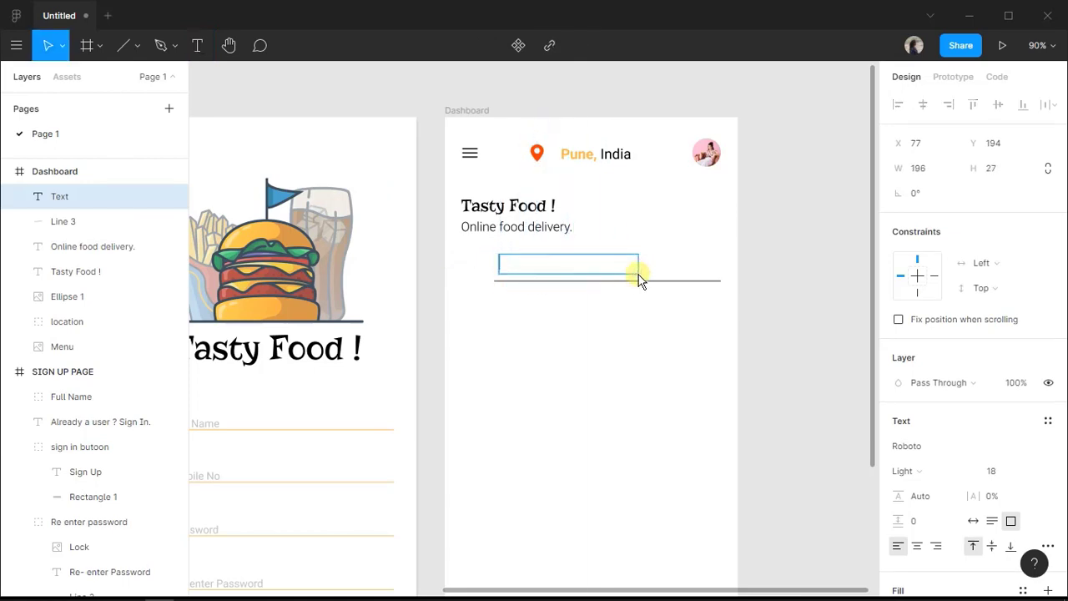
pyautogui.write('Search your')
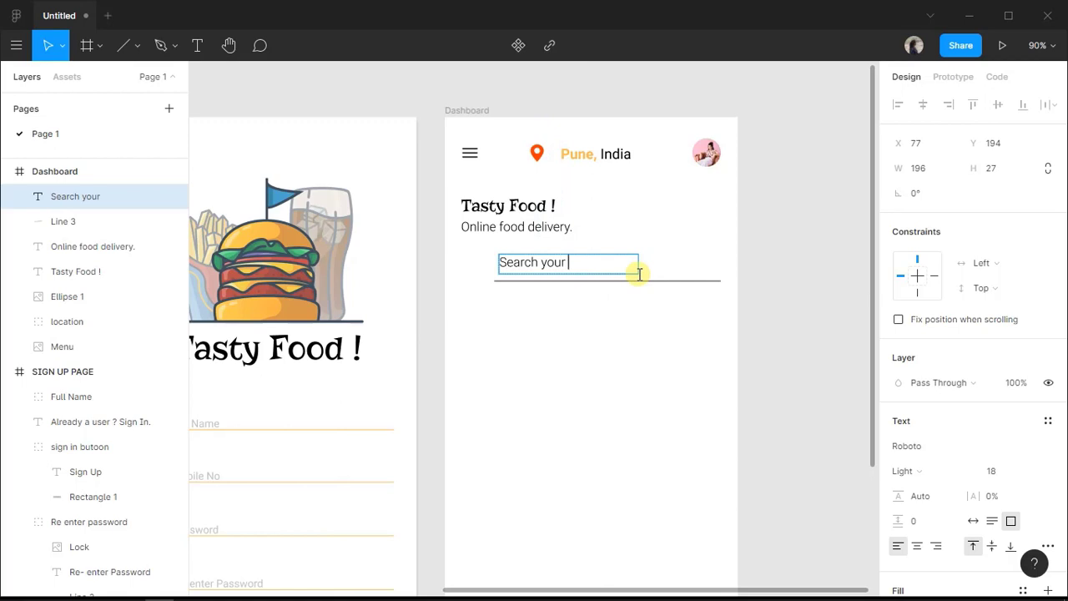
pyautogui.write(' fav food..')
pyautogui.press('Escape')
pyautogui.click(626, 296)
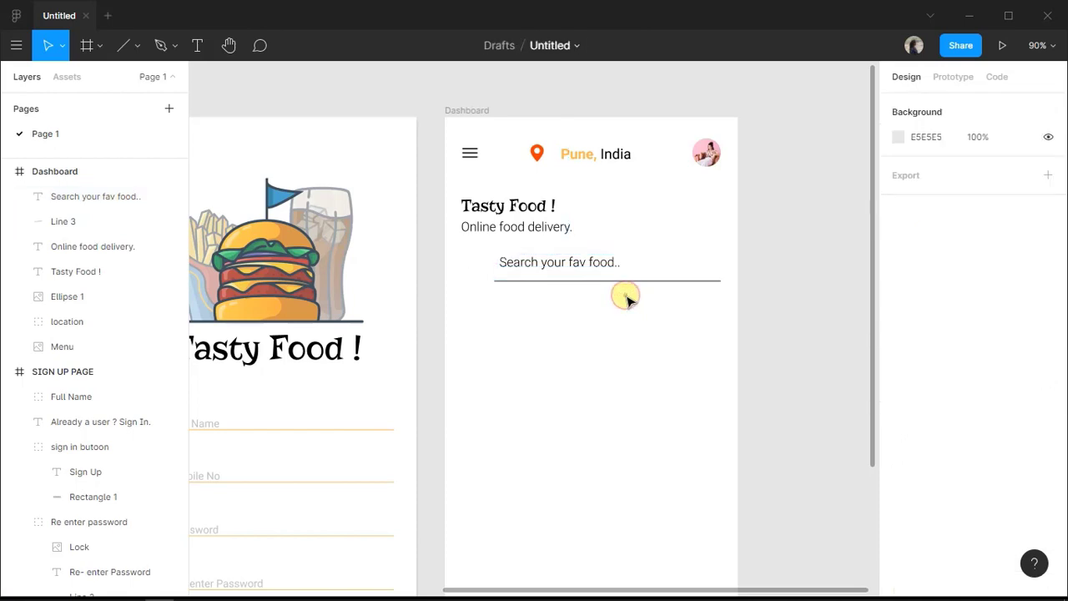
# Set the "Search your fav food.." text to size 15, shrink its box to about 152 × 20 and place it at X 70, Y 205.
pyautogui.click(600, 270)
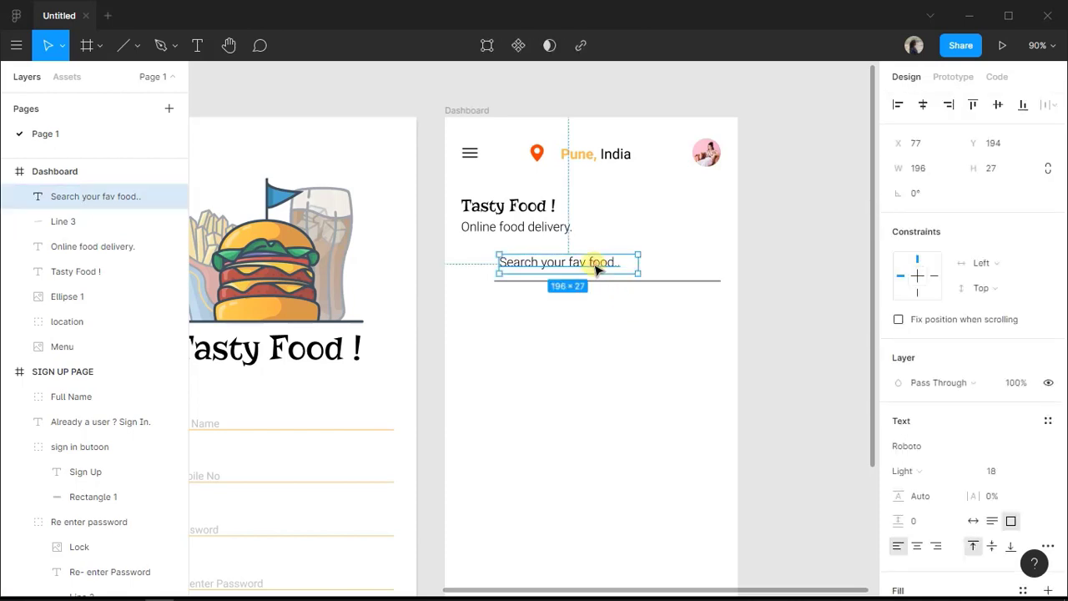
pyautogui.click(995, 472)
pyautogui.write('15')
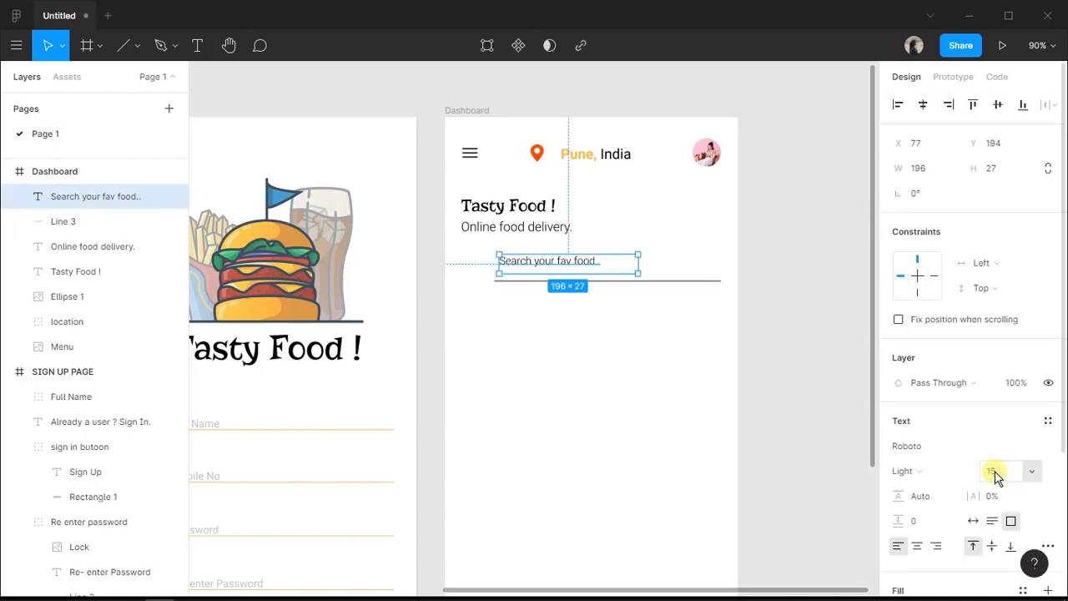
pyautogui.press('Return')
pyautogui.moveTo(638, 274); pyautogui.dragTo(579, 268)
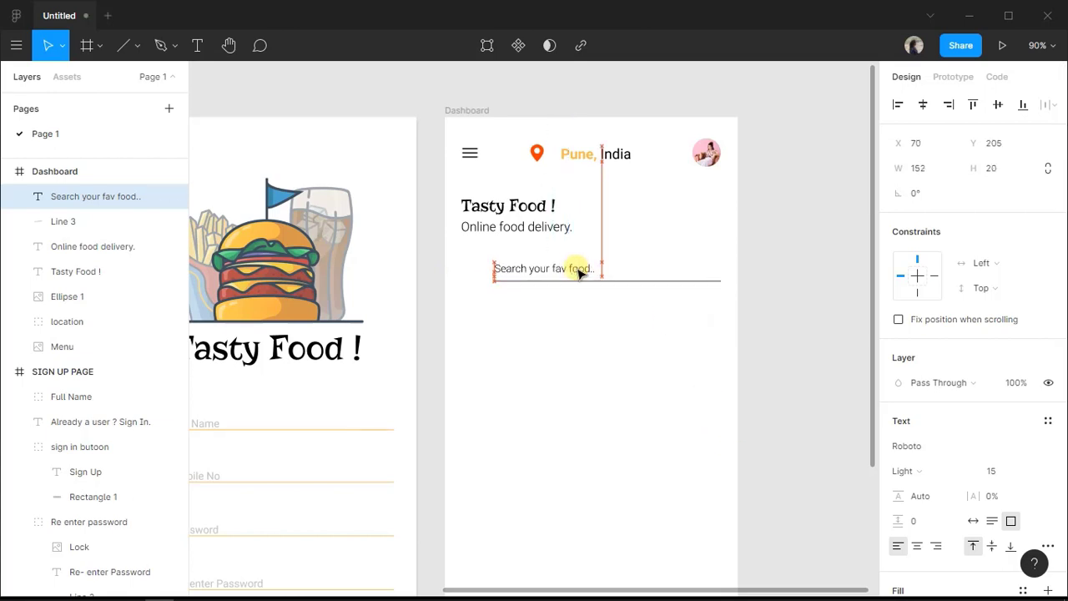
pyautogui.click(550, 327)
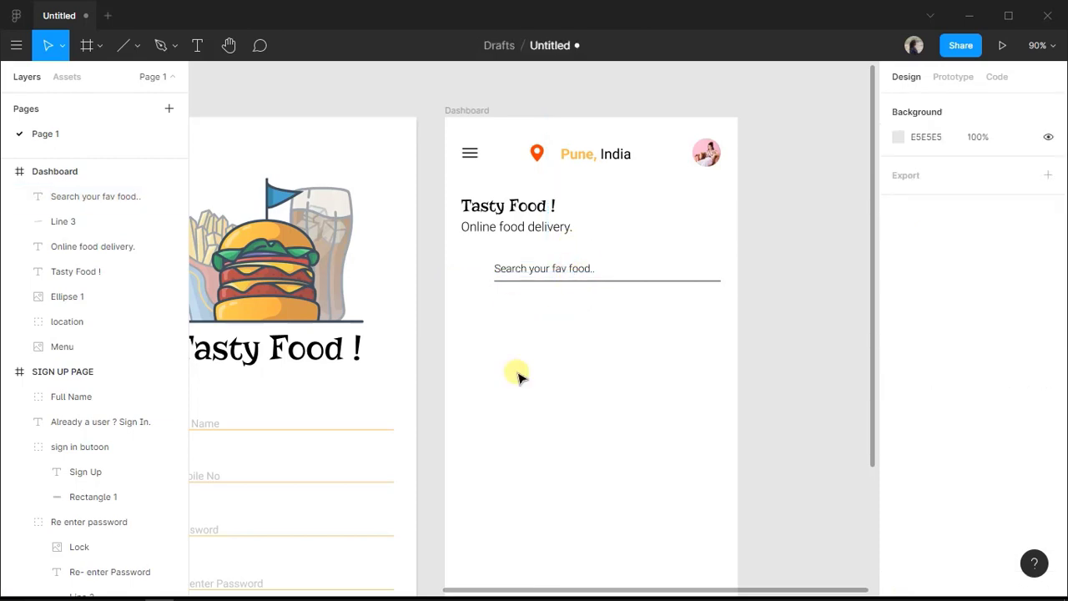
# Insert the magnifying-glass Search icon from the Icons8 plugin into the Dashboard frame.
pyautogui.click(16, 45)
pyautogui.moveTo(86, 259)
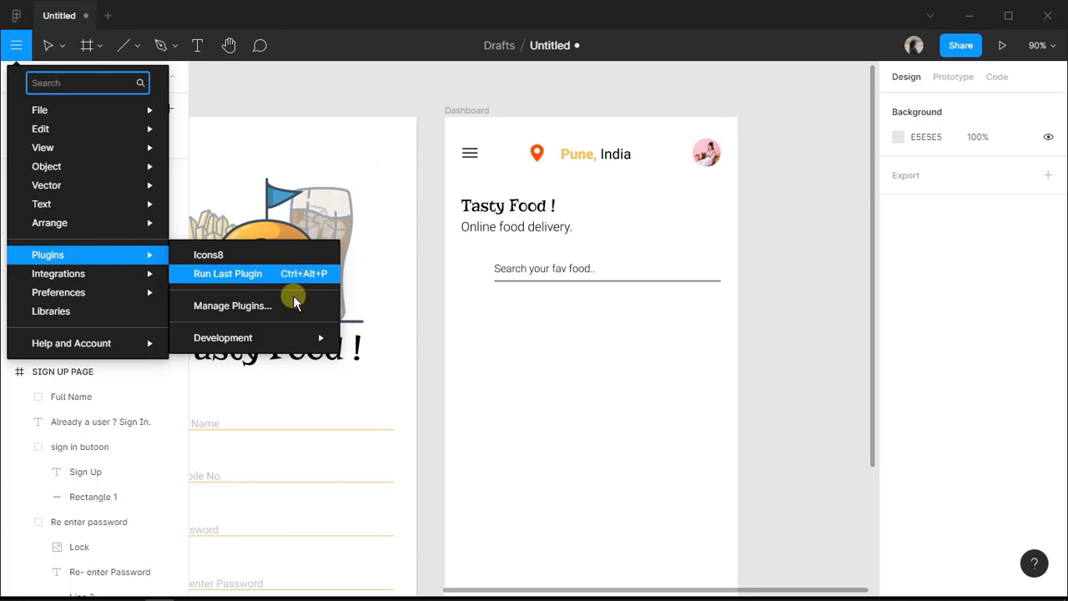
pyautogui.click(247, 275)
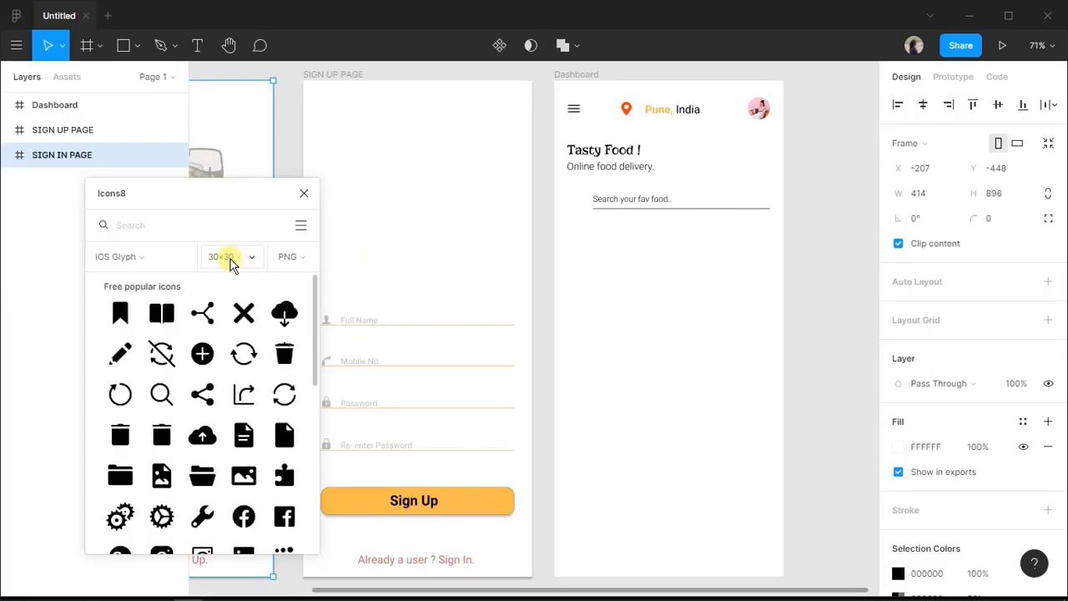
pyautogui.click(161, 401)
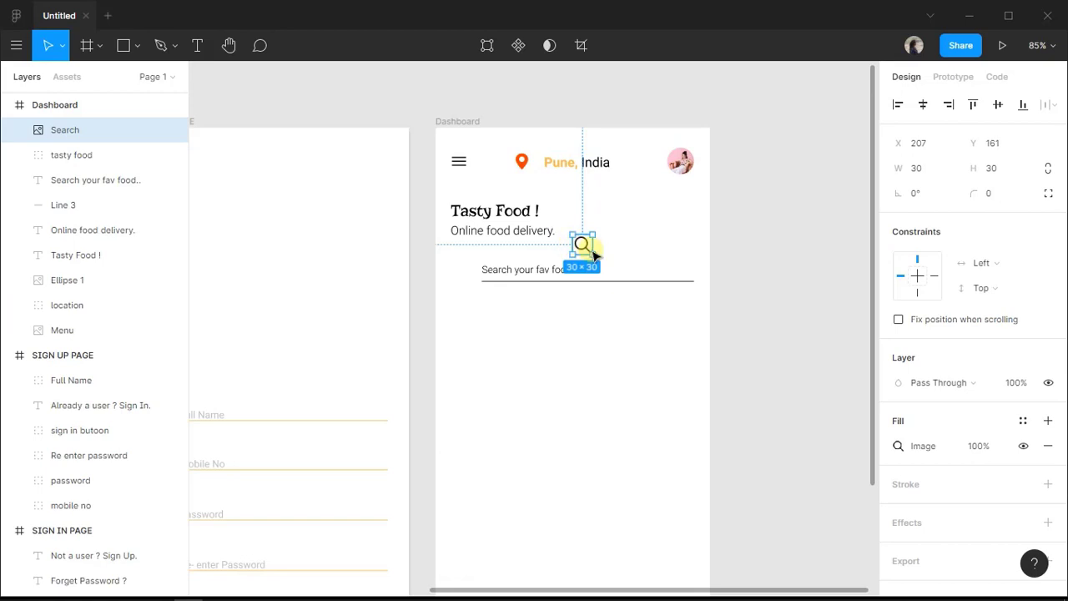
# Resize the Search icon to 25 × 25 and place it in front of the search text, beneath the tagline.
pyautogui.click(918, 169)
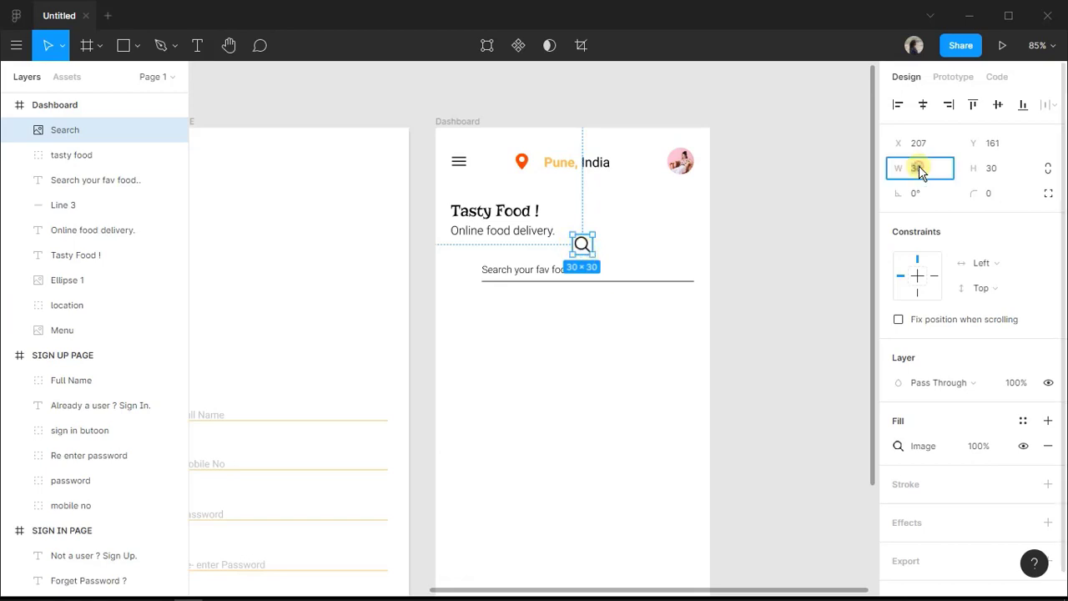
pyautogui.write('25')
pyautogui.click(1005, 168)
pyautogui.write('25')
pyautogui.press('Return')
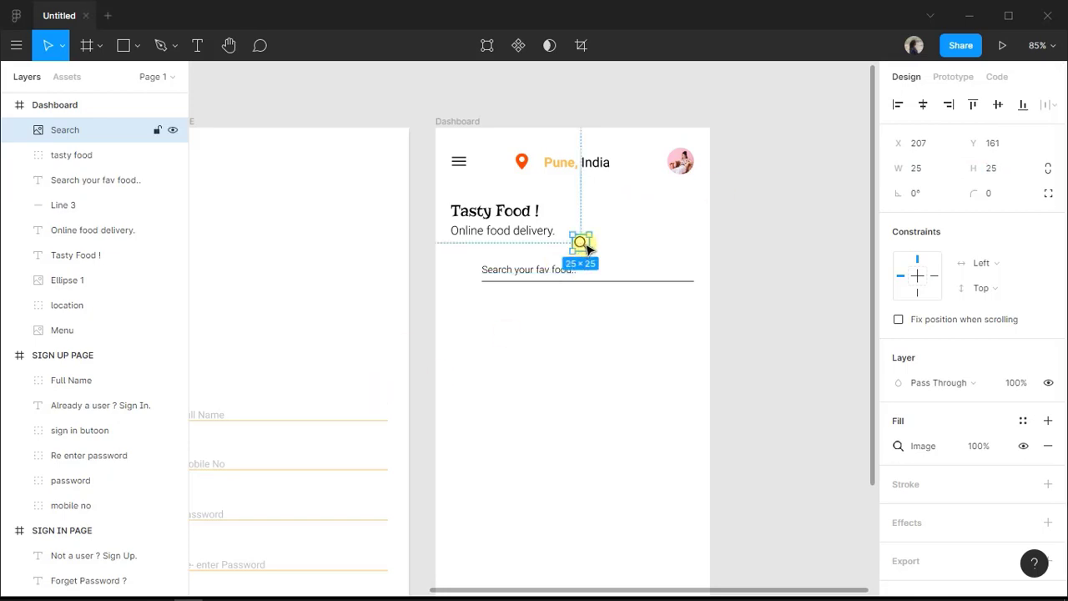
pyautogui.moveTo(587, 247); pyautogui.dragTo(467, 278)
pyautogui.click(484, 310)
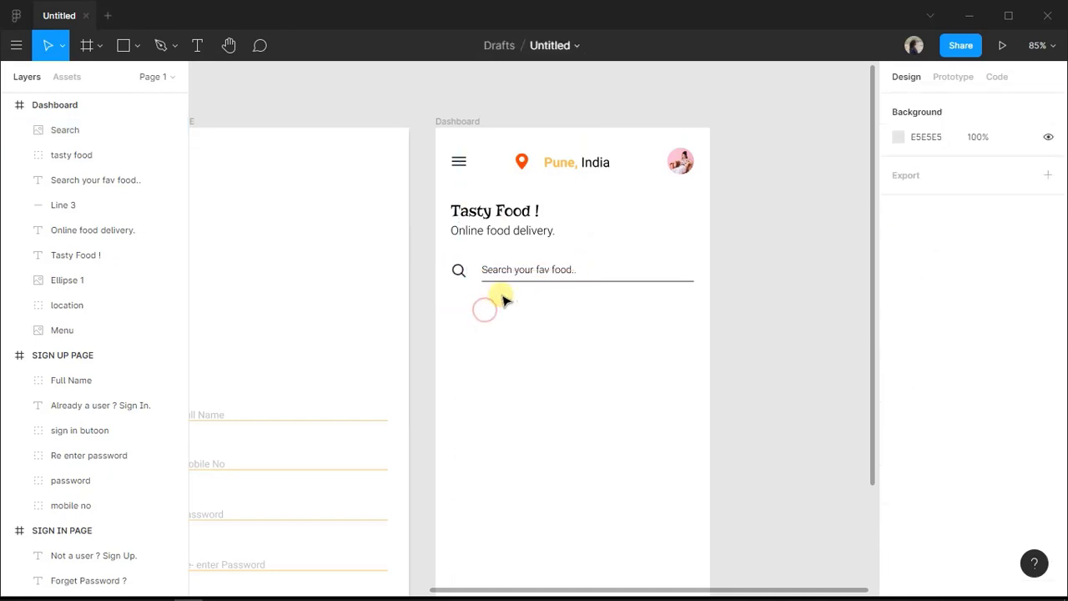
# Set the layer opacity of the Search icon, the search text and its line to 30%.
pyautogui.moveTo(574, 308); pyautogui.dragTo(458, 272)
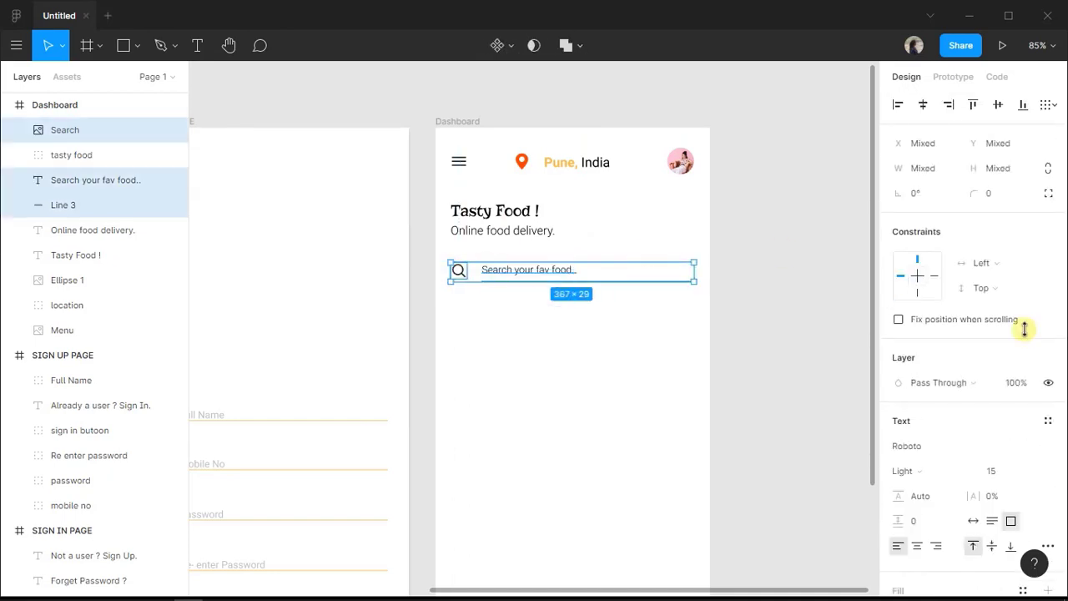
pyautogui.click(1022, 392)
pyautogui.write('30')
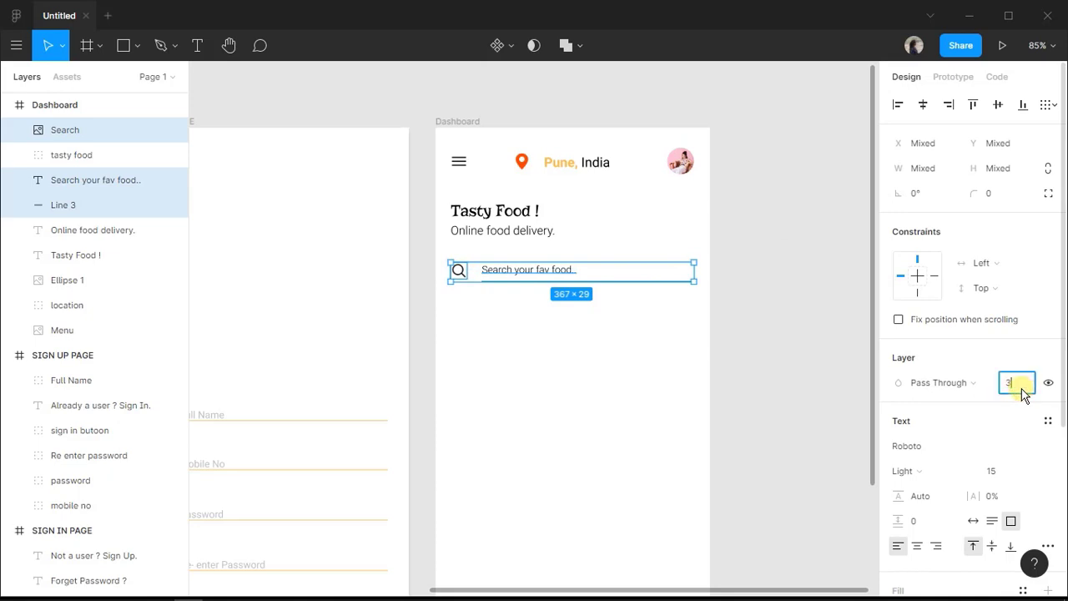
pyautogui.press('Return')
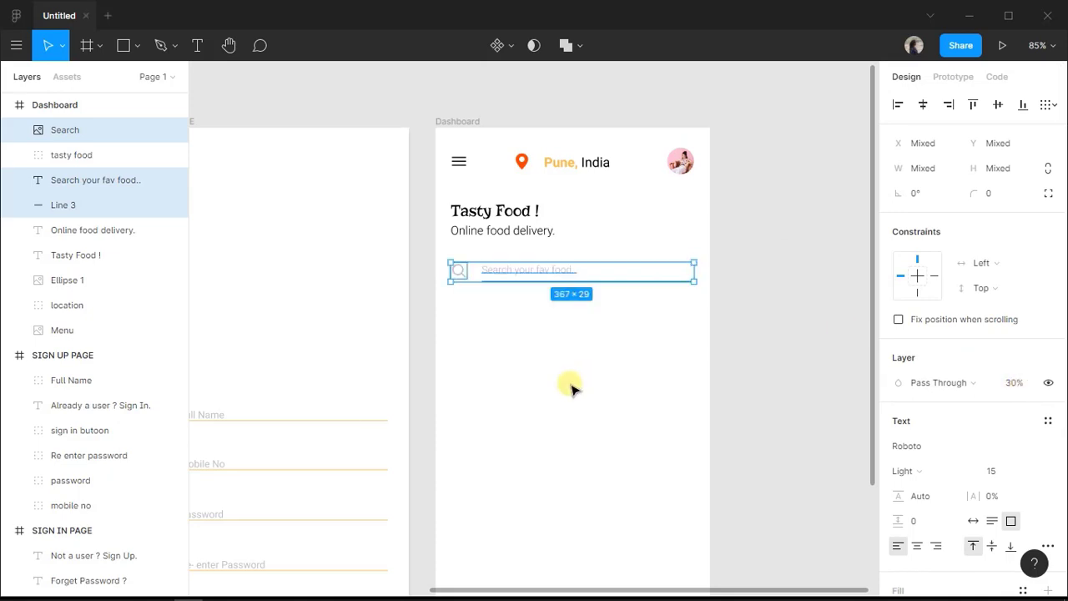
pyautogui.click(572, 387)
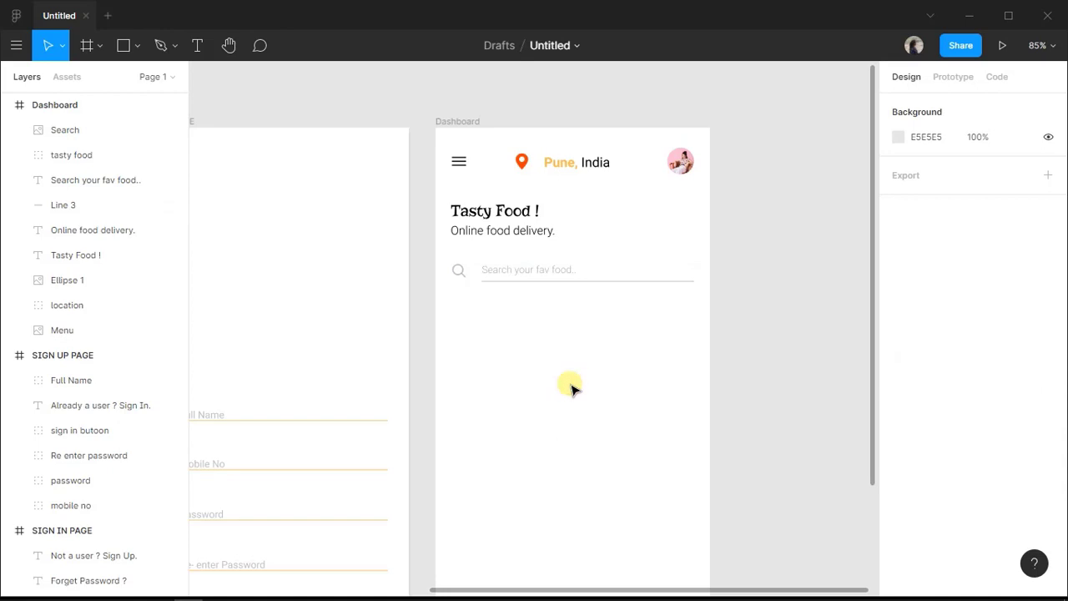
# Change the fill of the "Online food delivery." text to the green document color 279500.
pyautogui.click(539, 239)
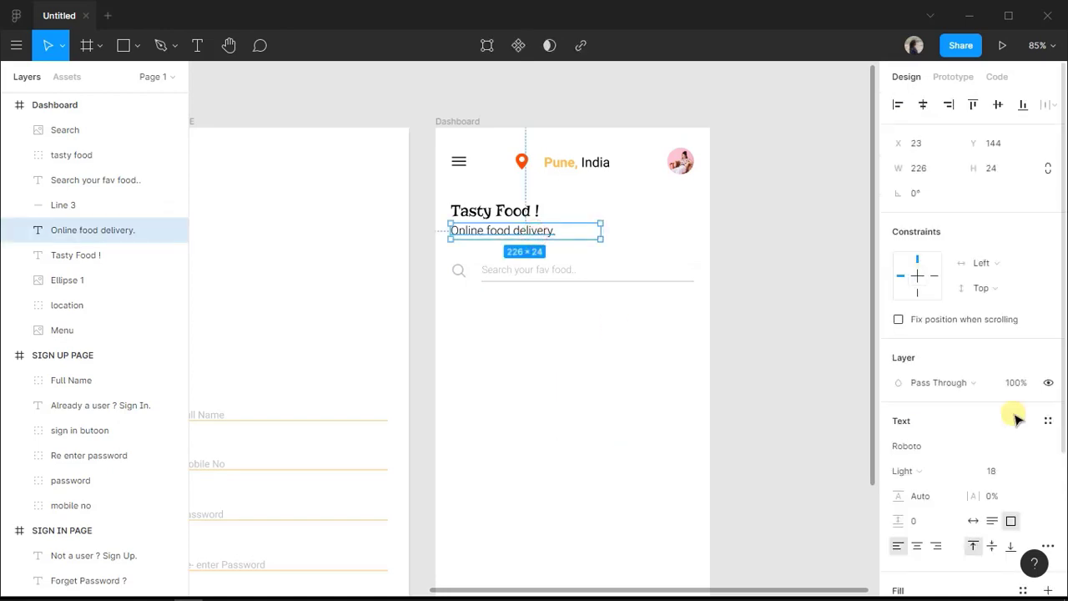
pyautogui.scroll(-3, 1016, 420)
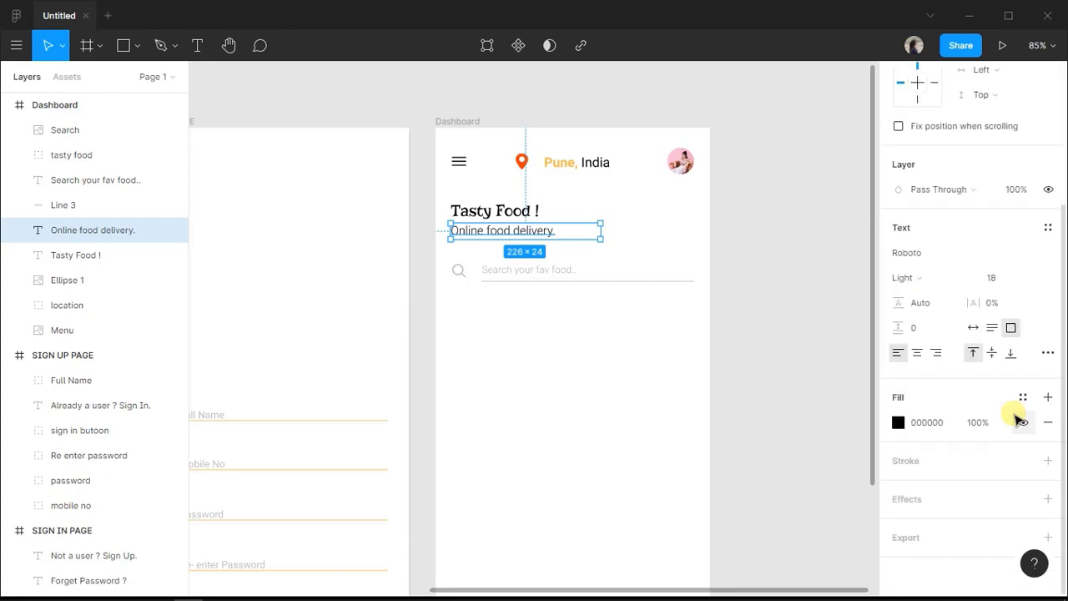
pyautogui.click(898, 423)
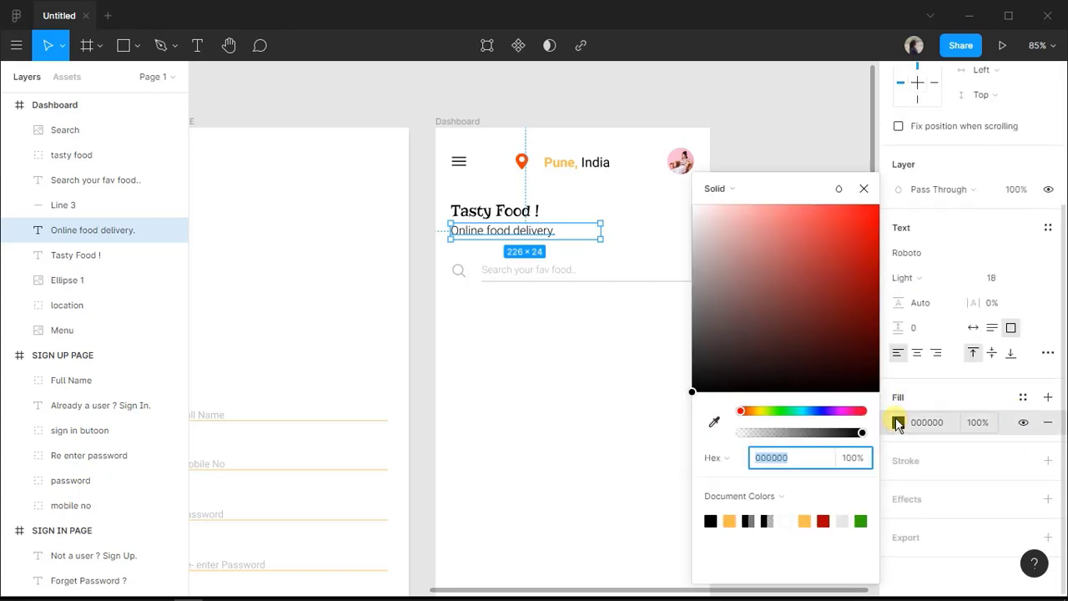
pyautogui.click(861, 521)
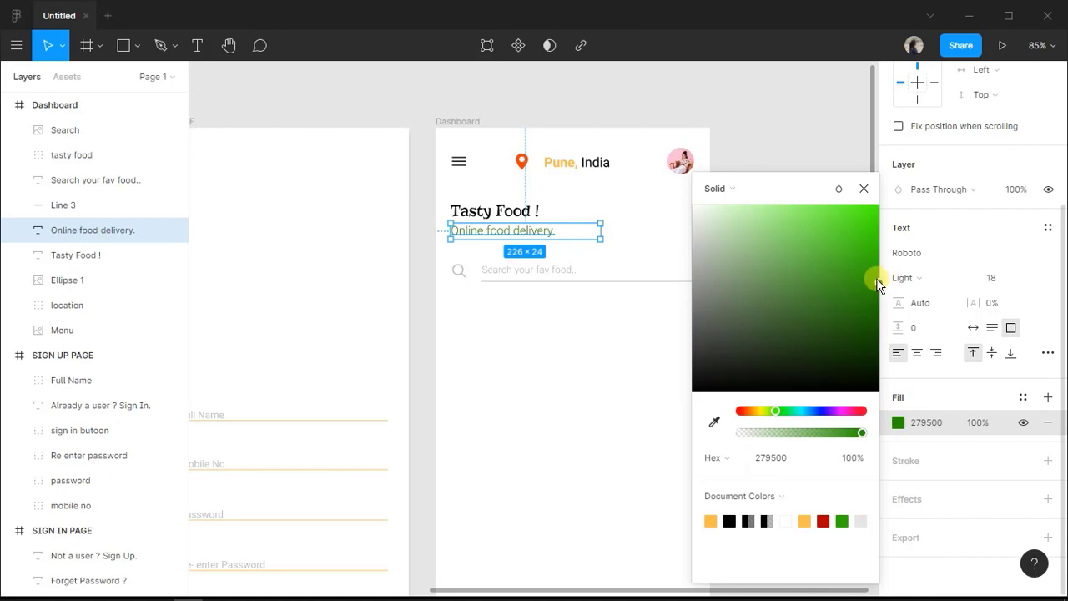
pyautogui.click(611, 303)
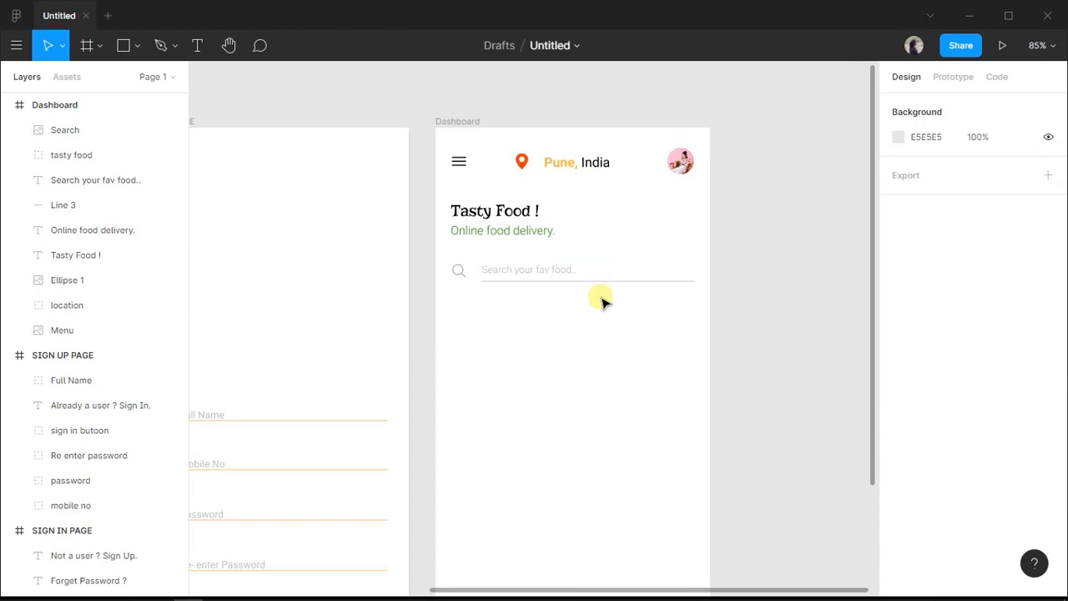
# Draw a rectangle in the Dashboard frame below the search icon and set its size to 100 × 200.
pyautogui.click(117, 50)
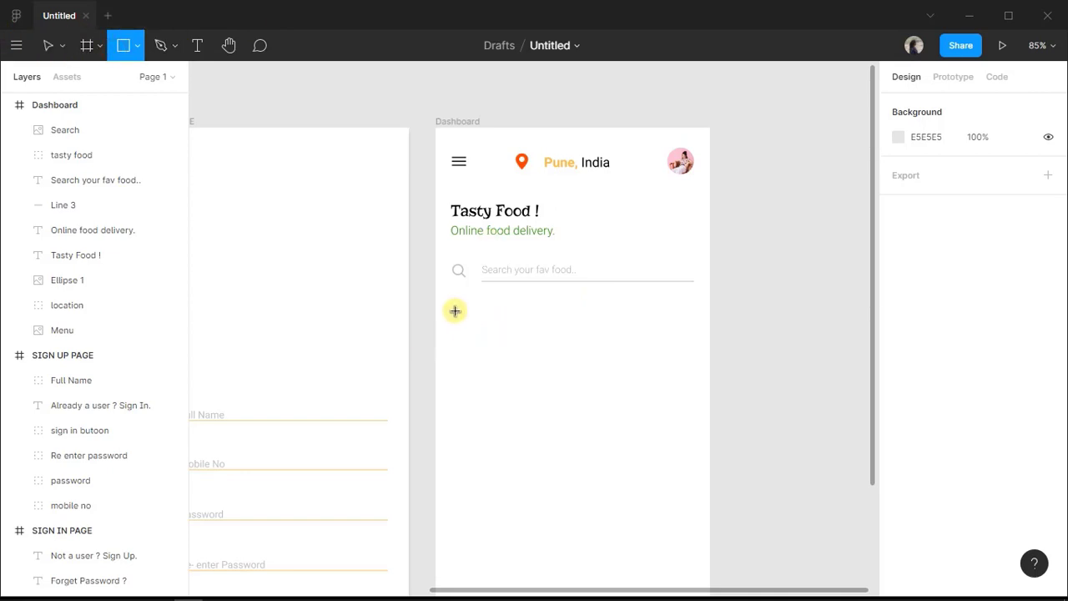
pyautogui.moveTo(455, 311); pyautogui.dragTo(526, 443)
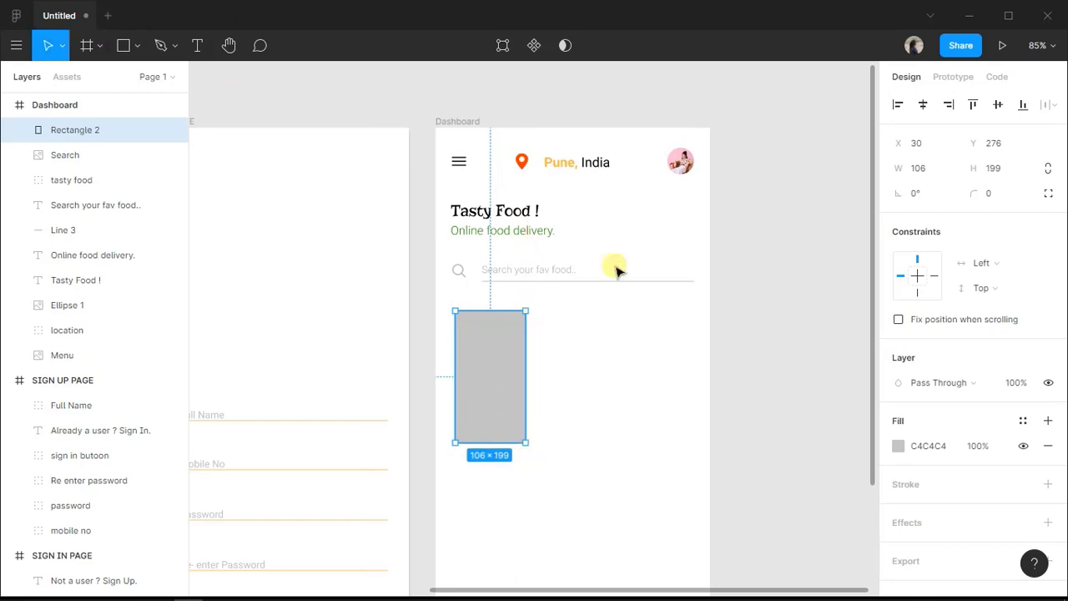
pyautogui.click(918, 180)
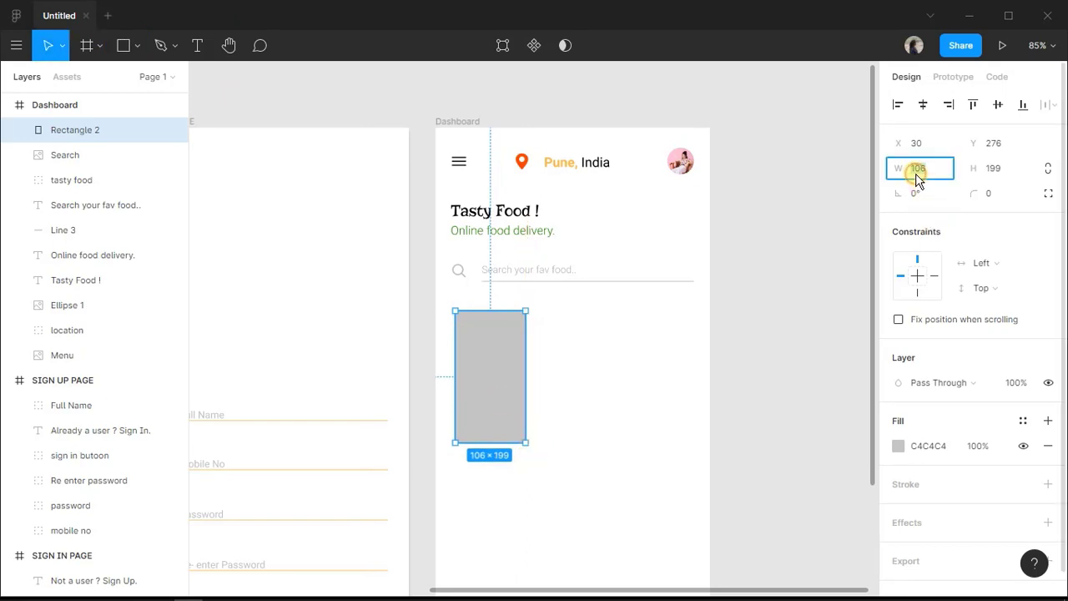
pyautogui.write('100')
pyautogui.click(1003, 169)
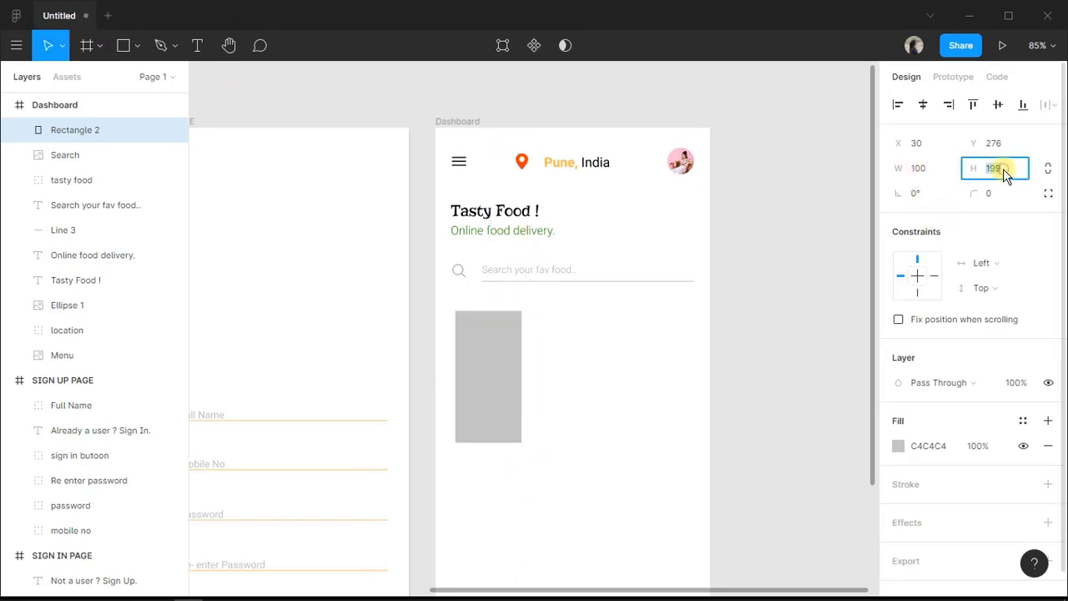
pyautogui.write('200')
pyautogui.press('Return')
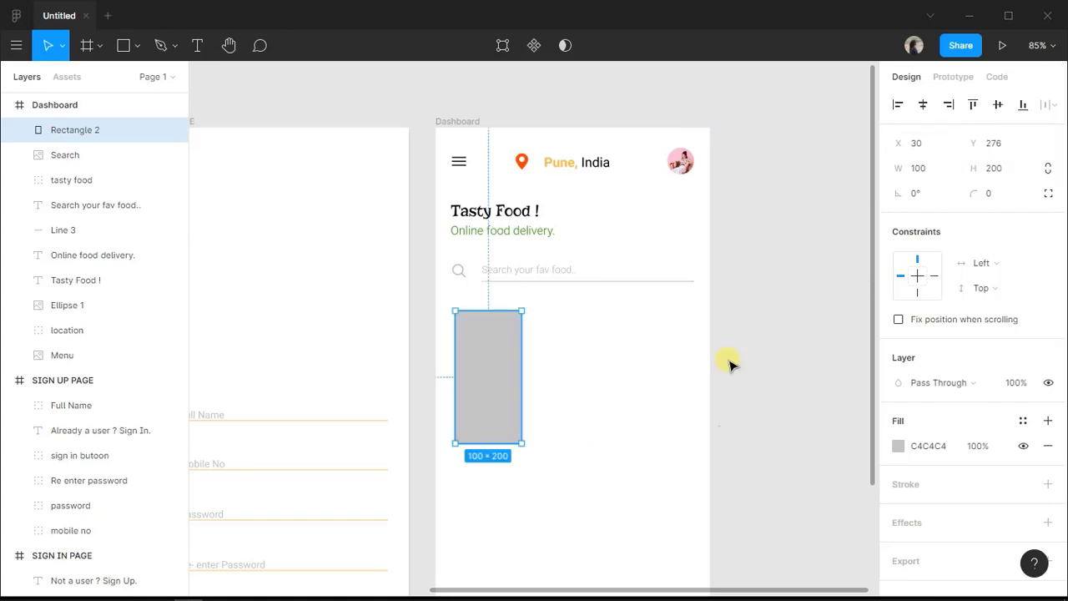
# Set the height of the new rectangle to 180.
pyautogui.click(999, 170)
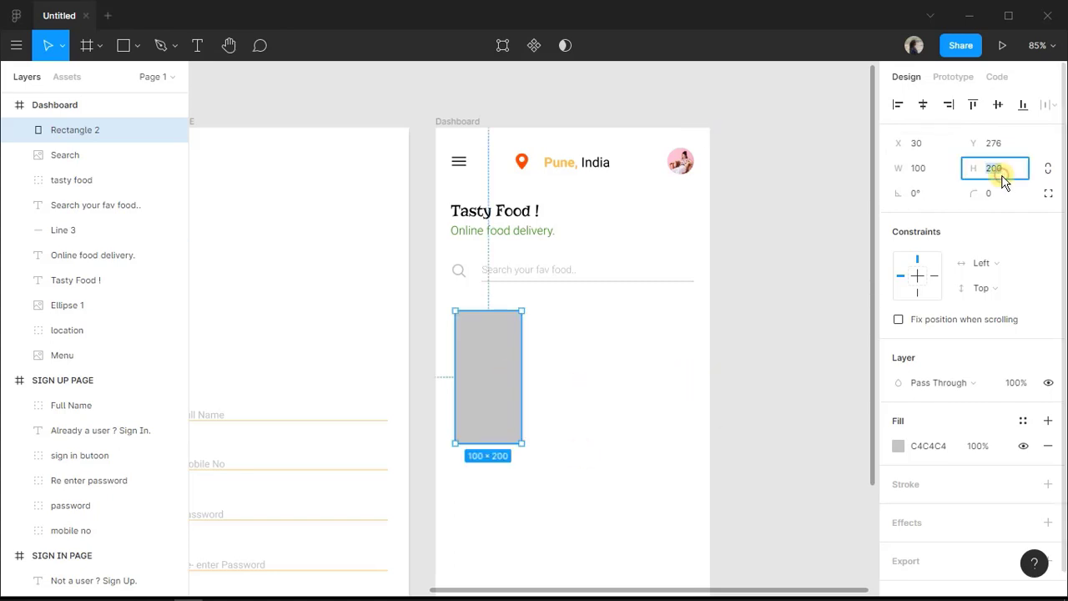
pyautogui.write('180')
pyautogui.press('Return')
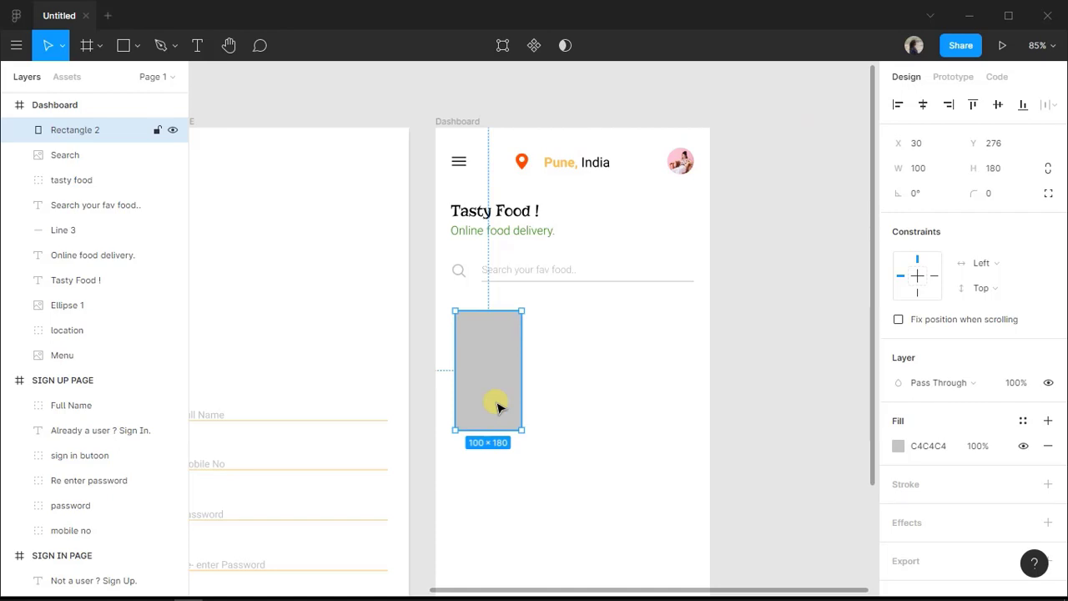
# Duplicate the rectangle twice across the Dashboard frame to form a row of three cards spaced 34 apart.
pyautogui.moveTo(499, 406); pyautogui.dragTo(684, 383)
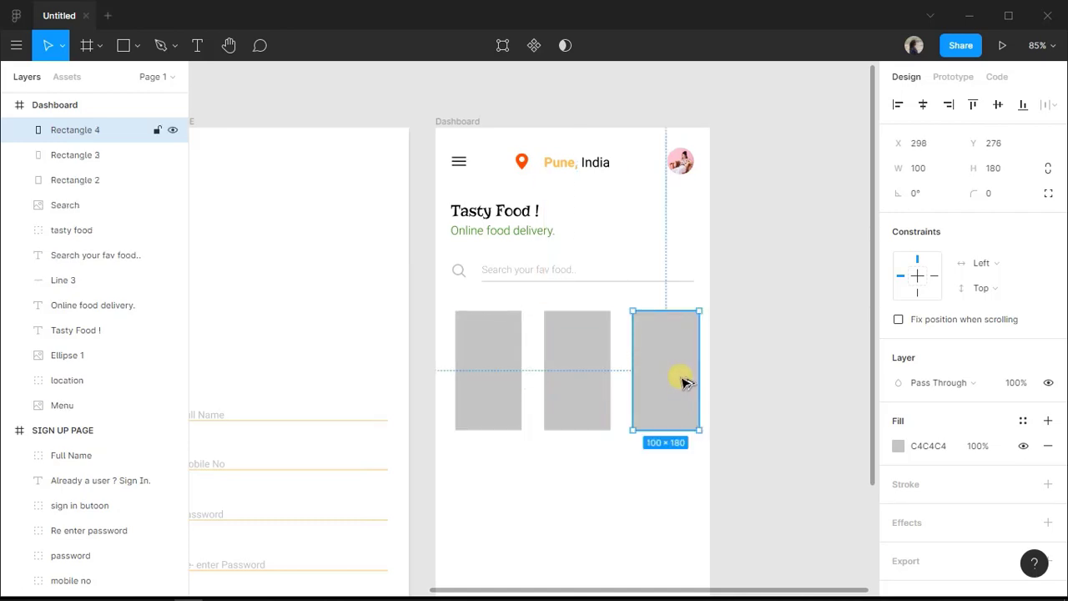
pyautogui.click(472, 389)
pyautogui.keyDown('shift'); pyautogui.click(584, 389); pyautogui.keyUp('shift')
pyautogui.keyDown('shift'); pyautogui.click(666, 375); pyautogui.keyUp('shift')
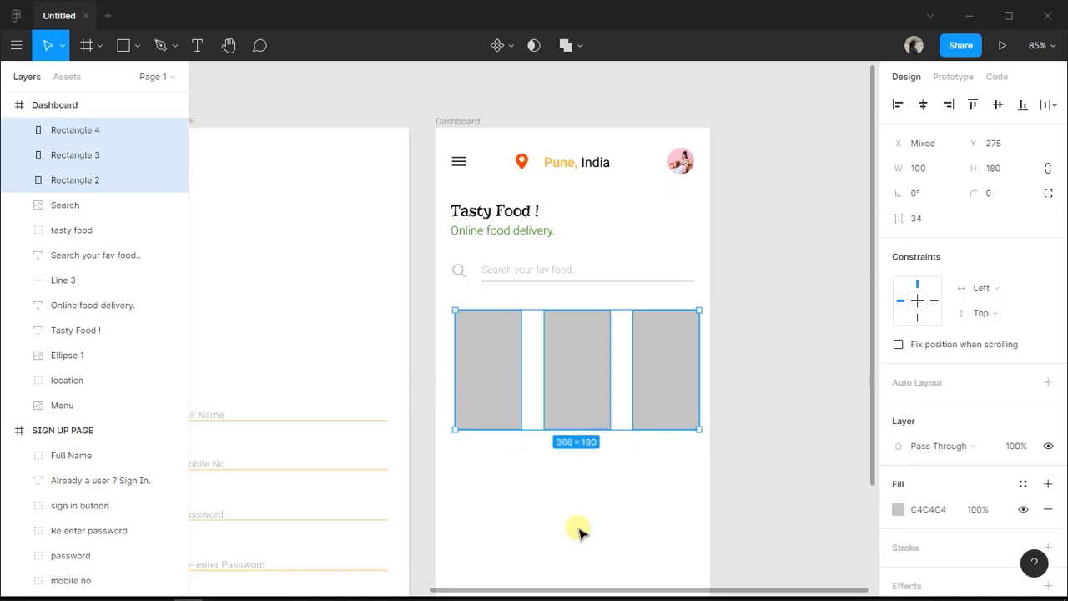
pyautogui.click(578, 530)
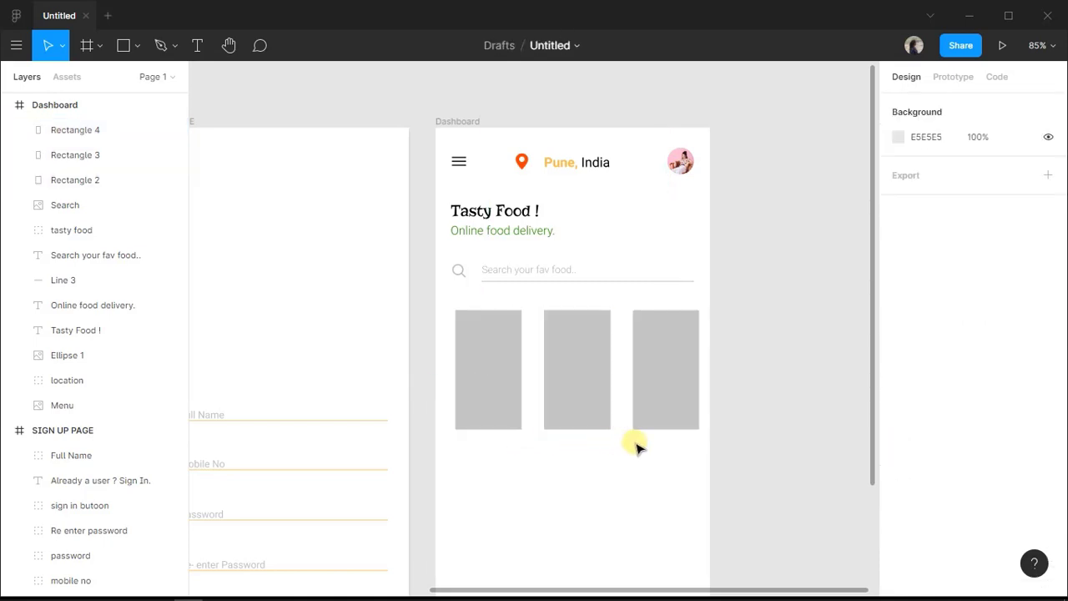
# Try a height of 150 for all three cards, and set their height to 170 instead.
pyautogui.moveTo(665, 458); pyautogui.dragTo(496, 398)
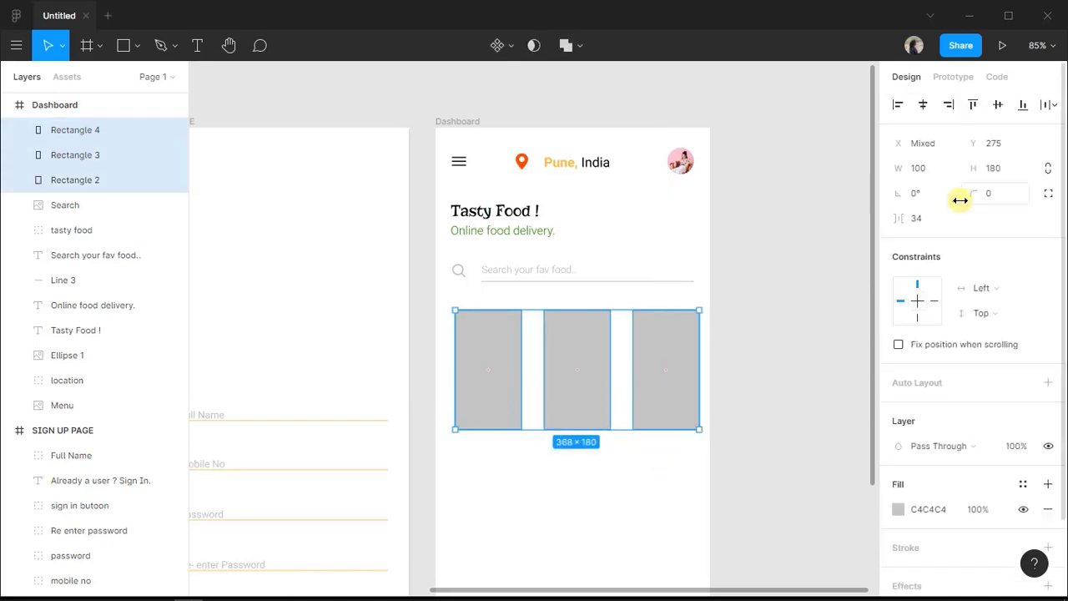
pyautogui.click(994, 177)
pyautogui.write('150')
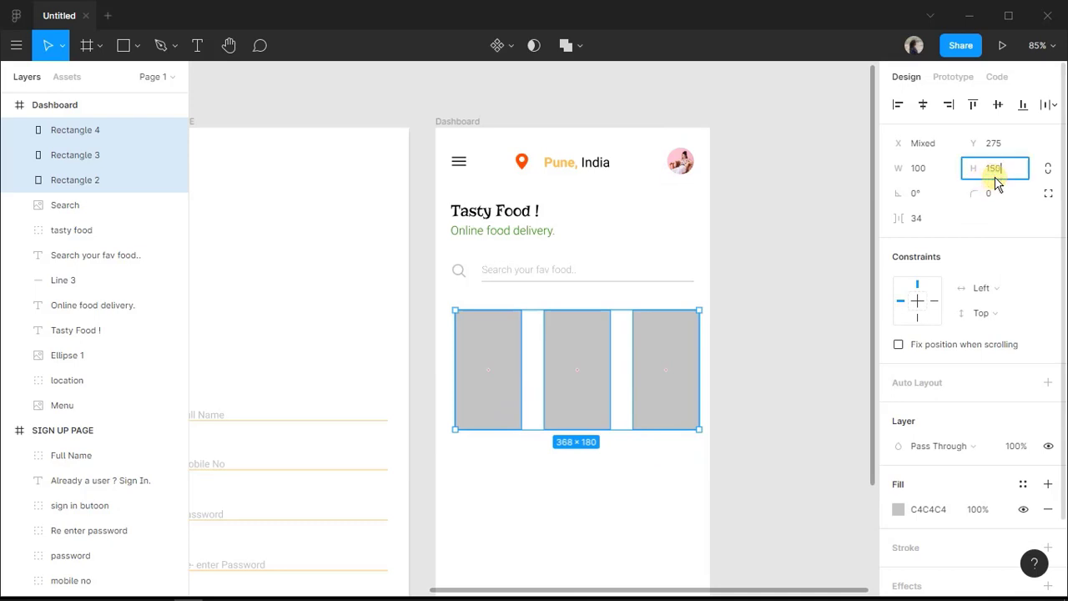
pyautogui.press('Return')
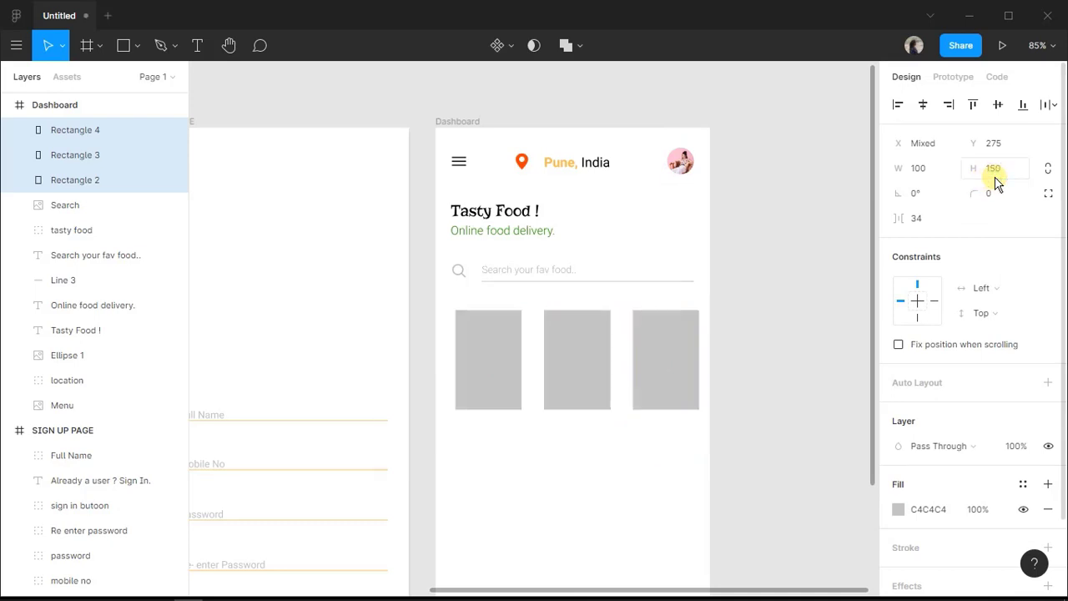
pyautogui.click(996, 178)
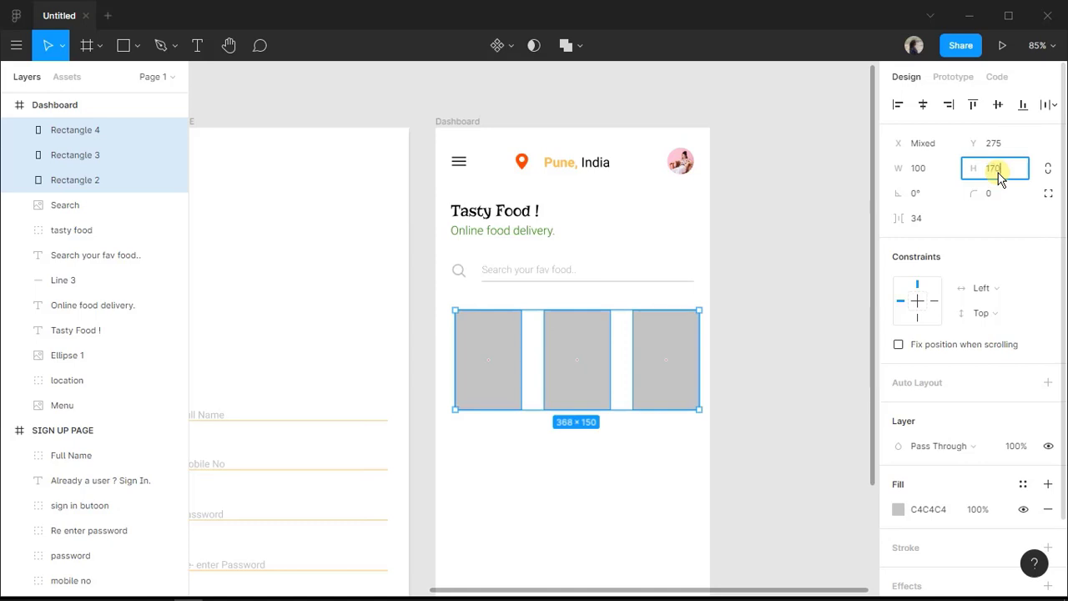
pyautogui.write('170')
pyautogui.press('Return')
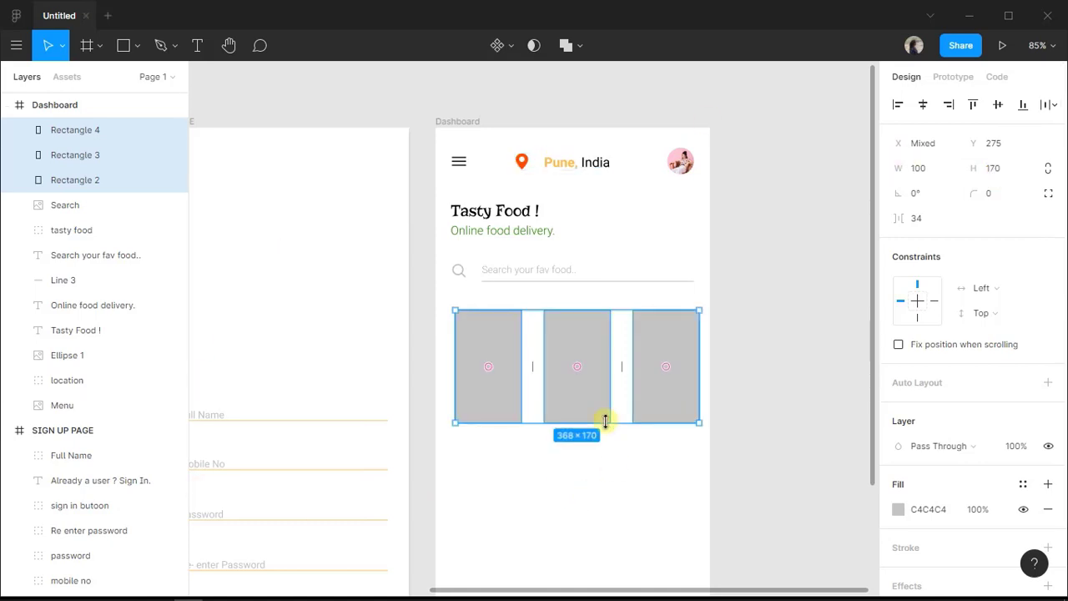
# Move the row of cards flush with the left edge of the title at Y 278 and set their corner radius to 15.
pyautogui.moveTo(592, 370); pyautogui.dragTo(593, 373)
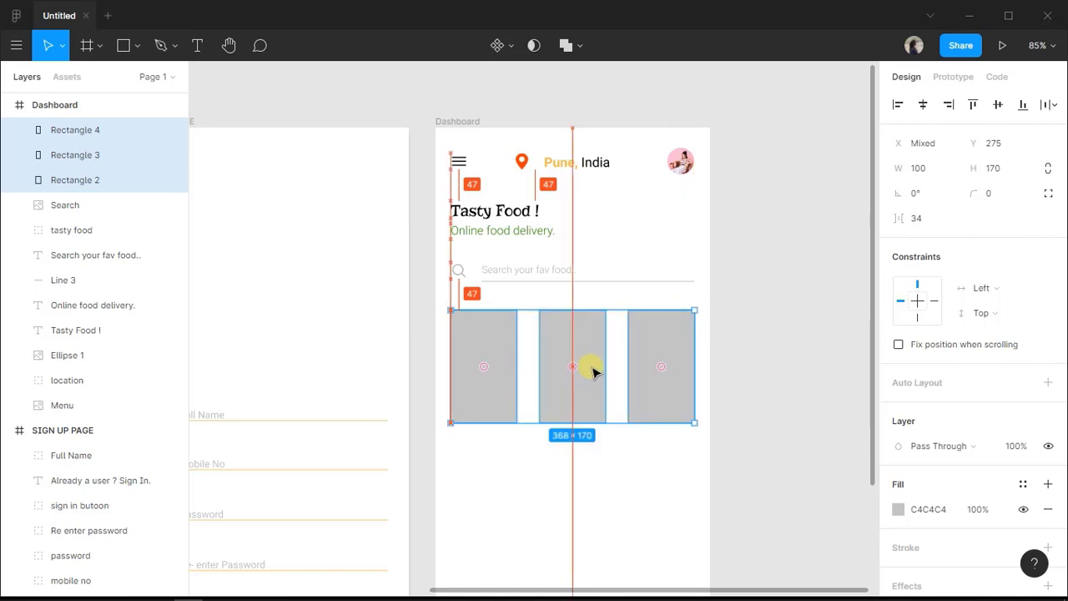
pyautogui.click(1001, 201)
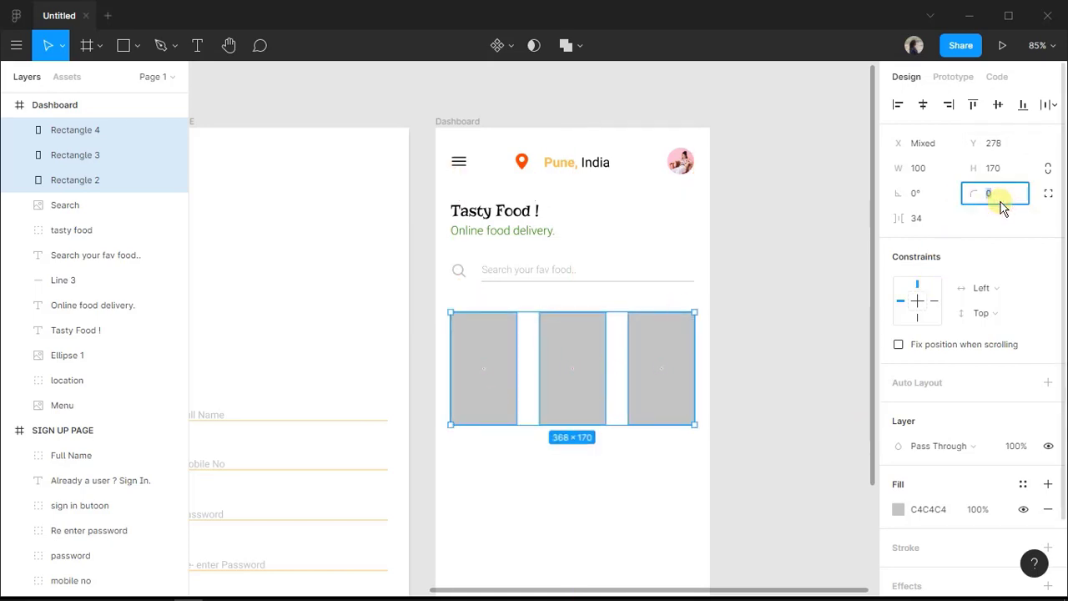
pyautogui.write('15')
pyautogui.press('Return')
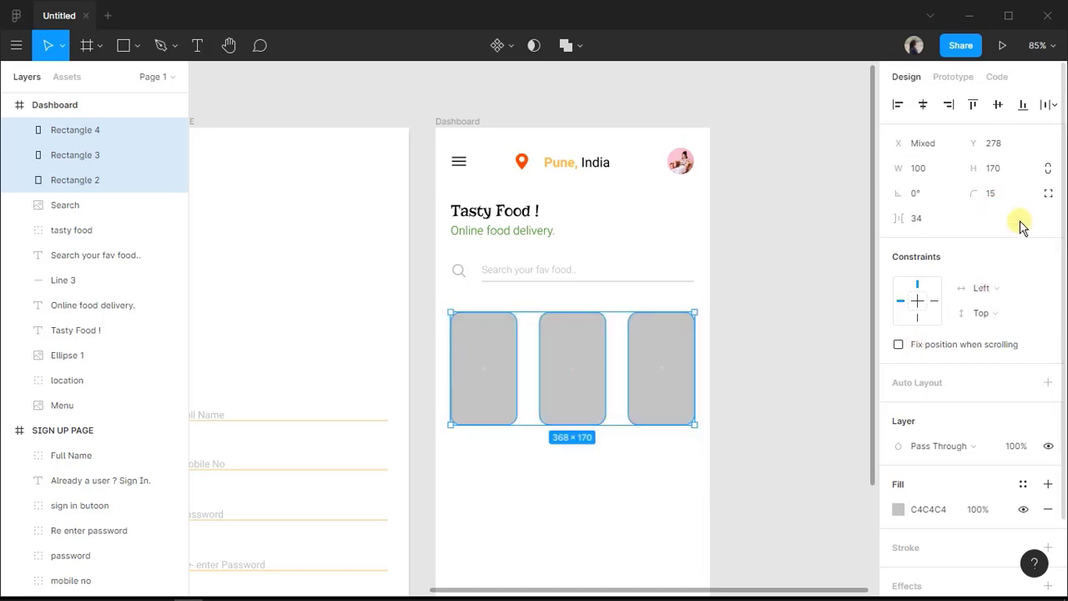
# Set the corner radius of the three cards to 25.
pyautogui.click(990, 191)
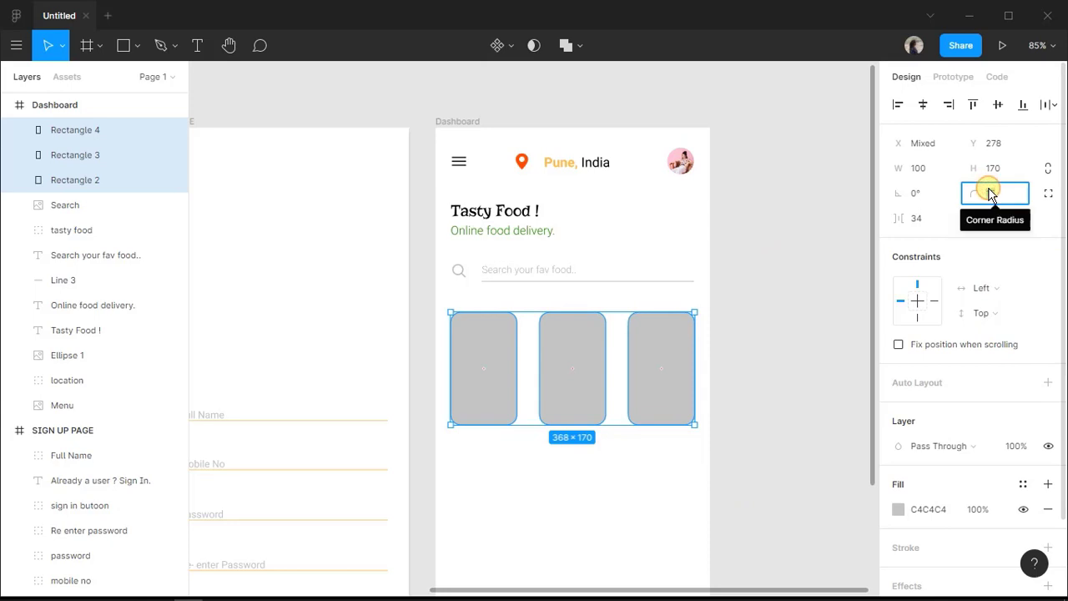
pyautogui.press('Return')
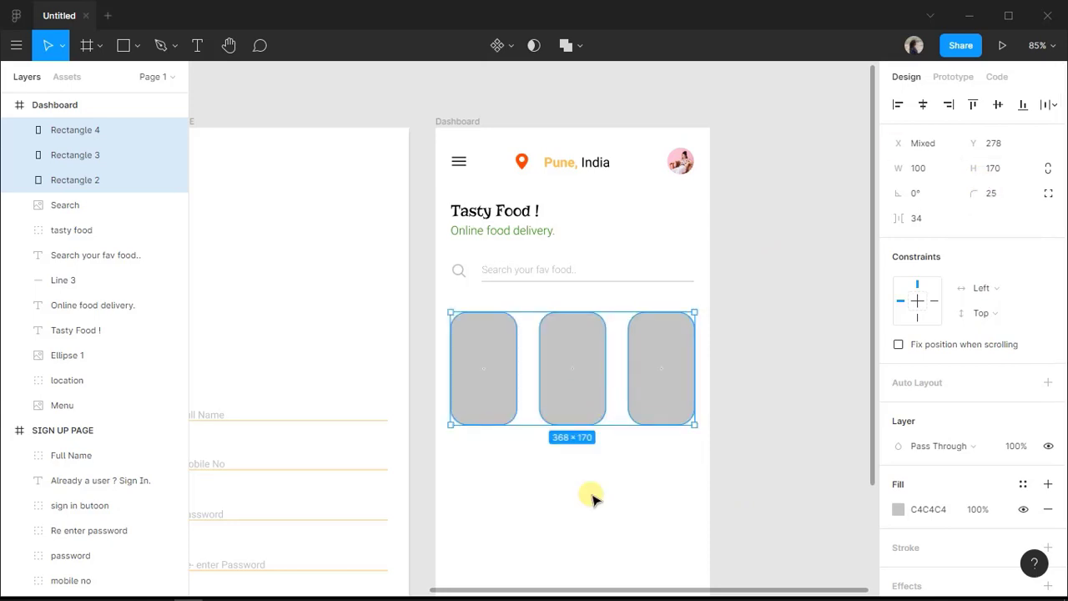
pyautogui.click(592, 496)
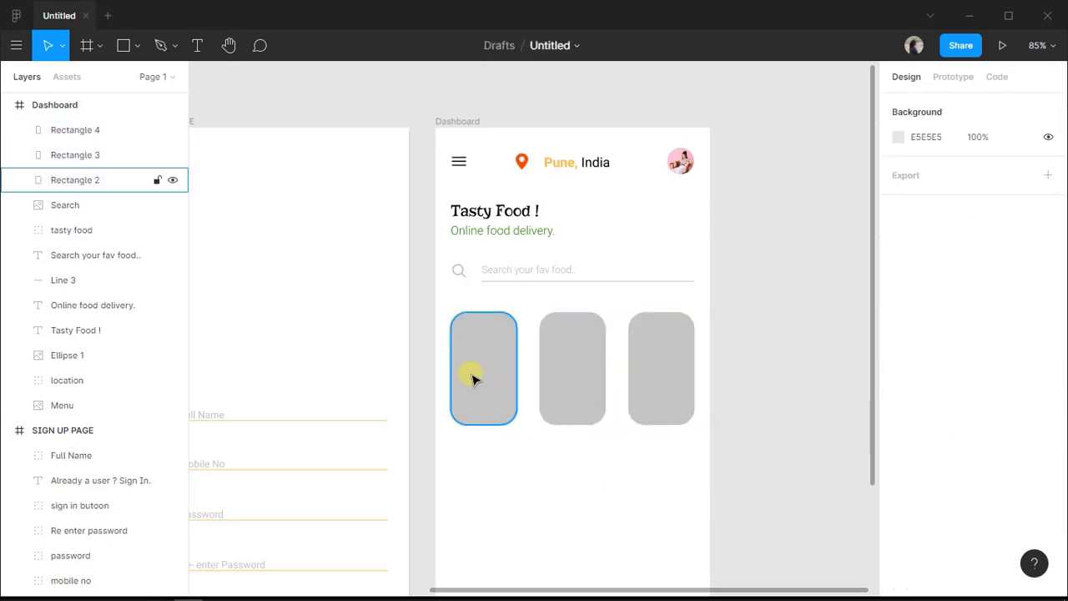
# Add a black 000000 inside stroke of width 1 to the three cards, with its opacity set to 25%.
pyautogui.moveTo(706, 491); pyautogui.dragTo(395, 386)
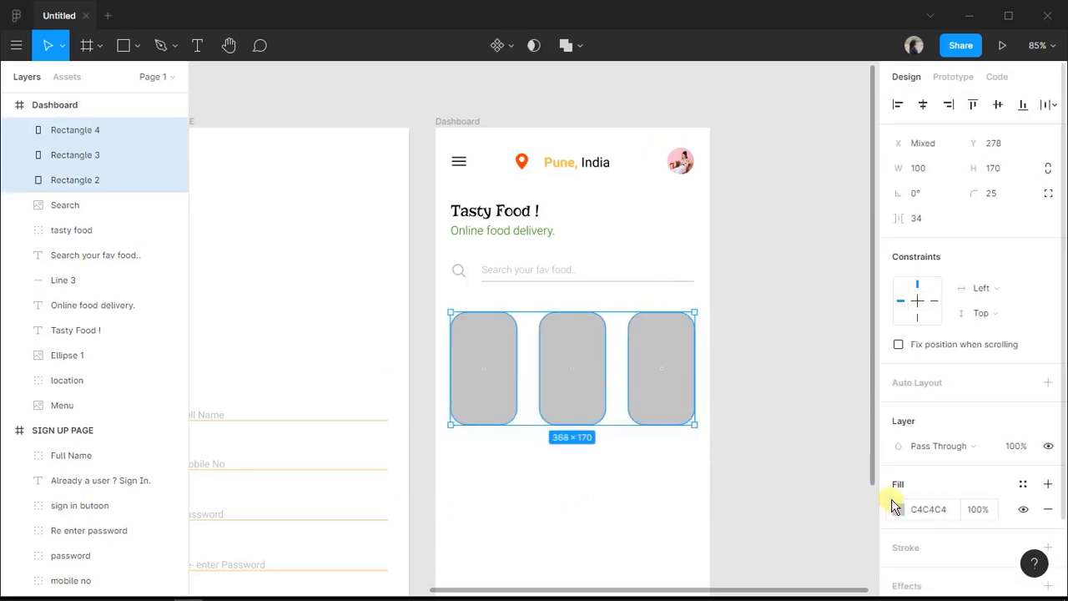
pyautogui.scroll(-2, 937, 551)
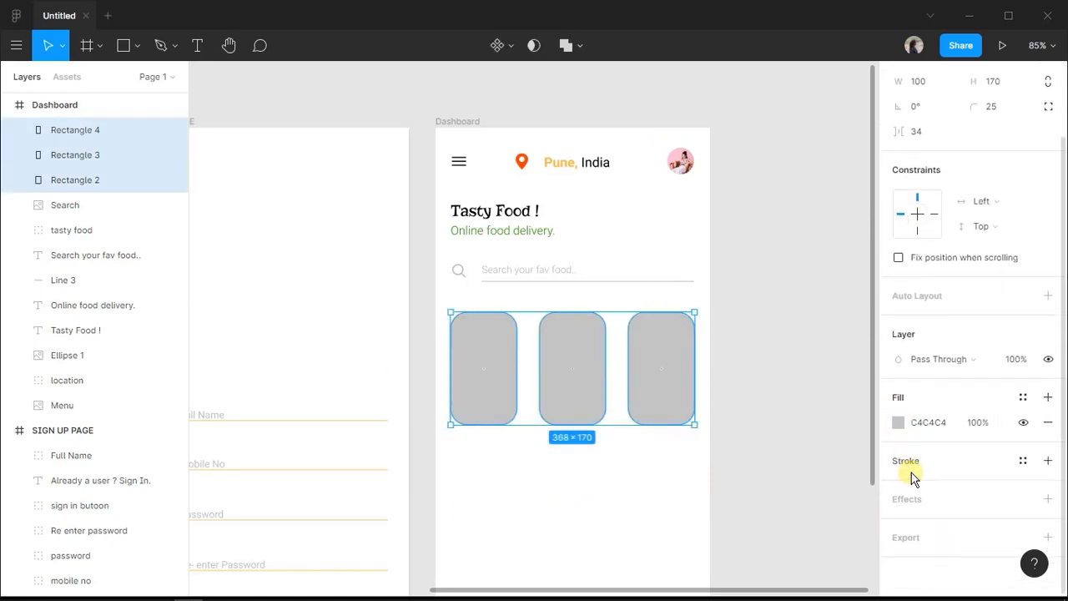
pyautogui.click(912, 464)
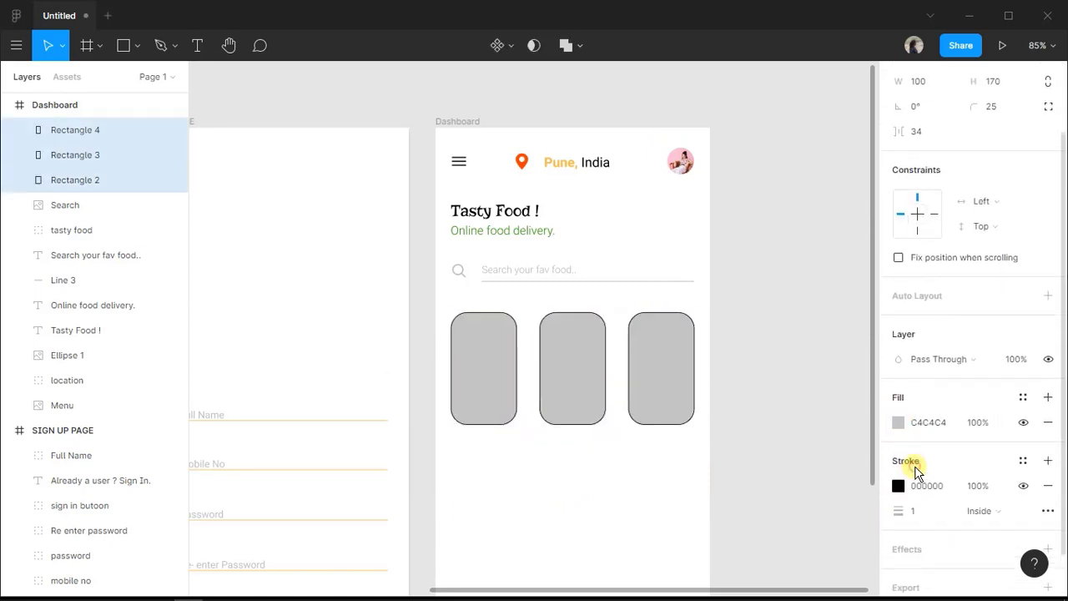
pyautogui.click(978, 486)
pyautogui.write('25')
pyautogui.press('Return')
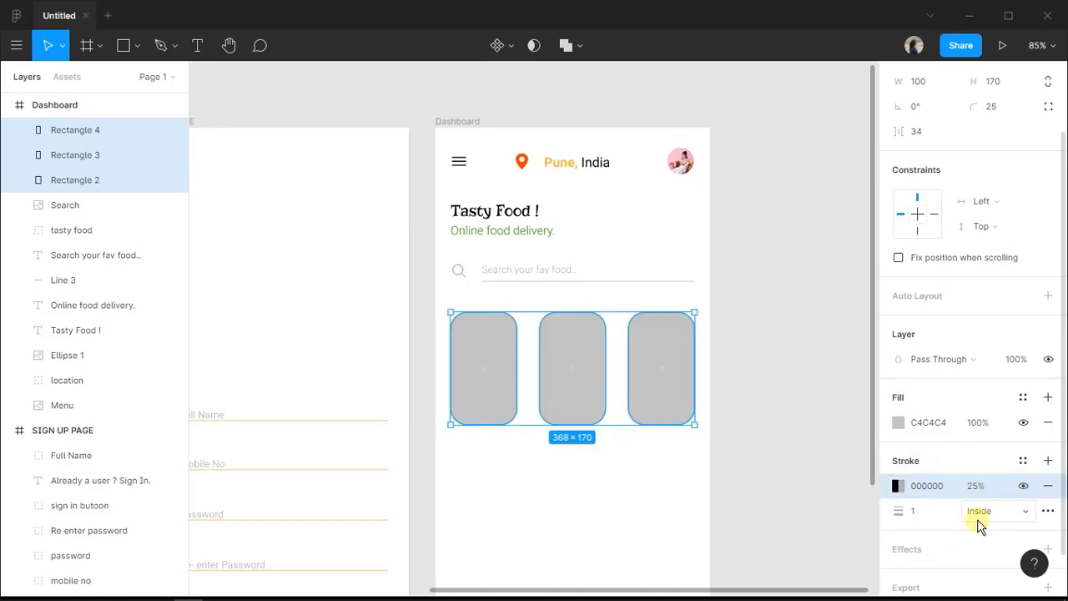
# Change the fill of the three cards to the white document color FFFFFF.
pyautogui.click(897, 423)
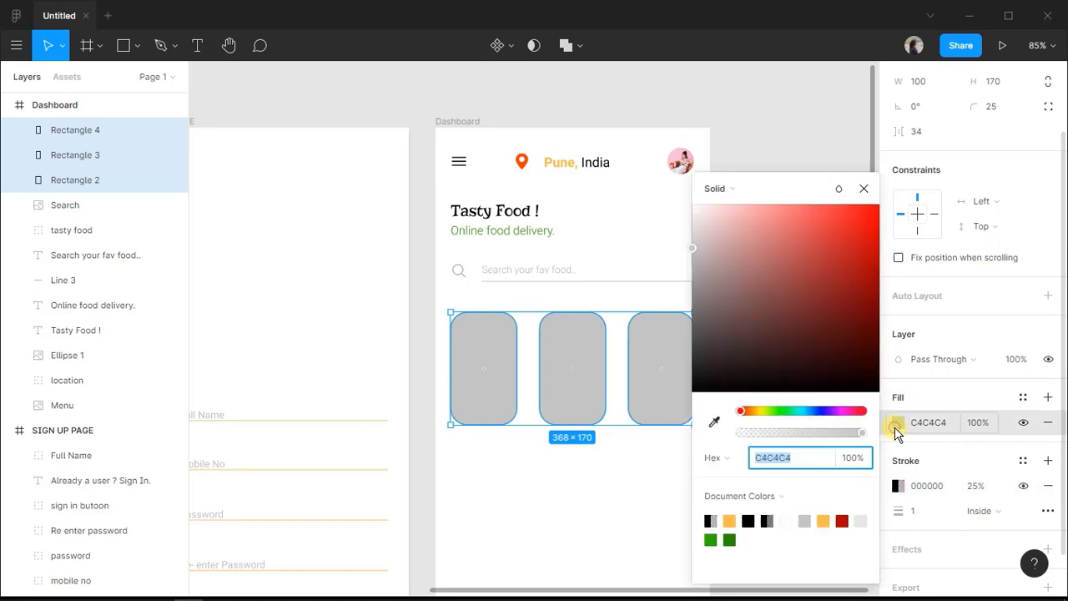
pyautogui.click(785, 521)
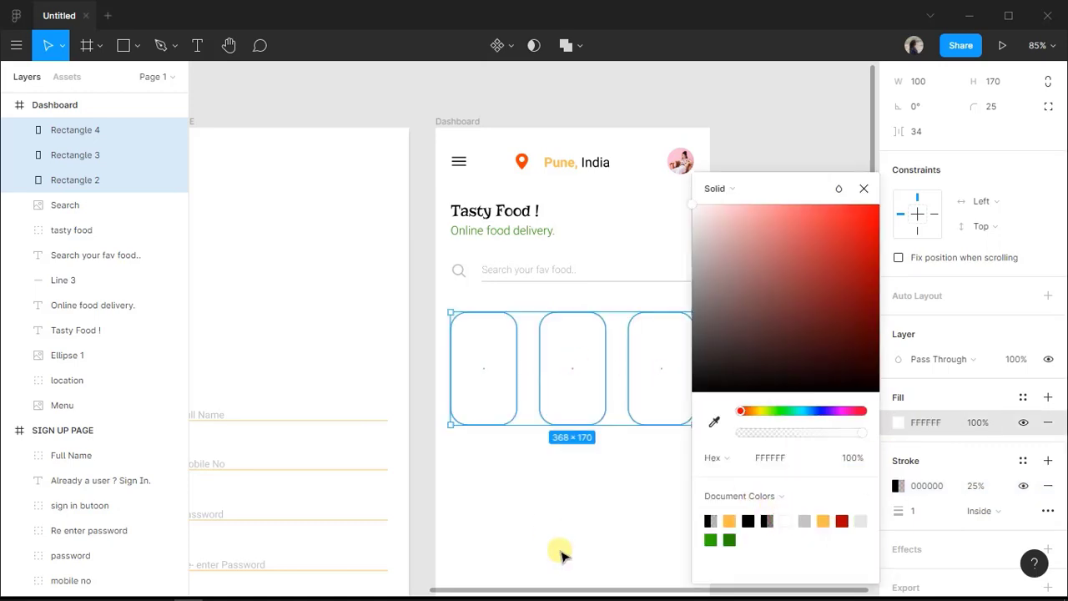
pyautogui.click(559, 550)
# Fill the first card with the orange document color FFB84A and remove its stroke.
pyautogui.click(508, 411)
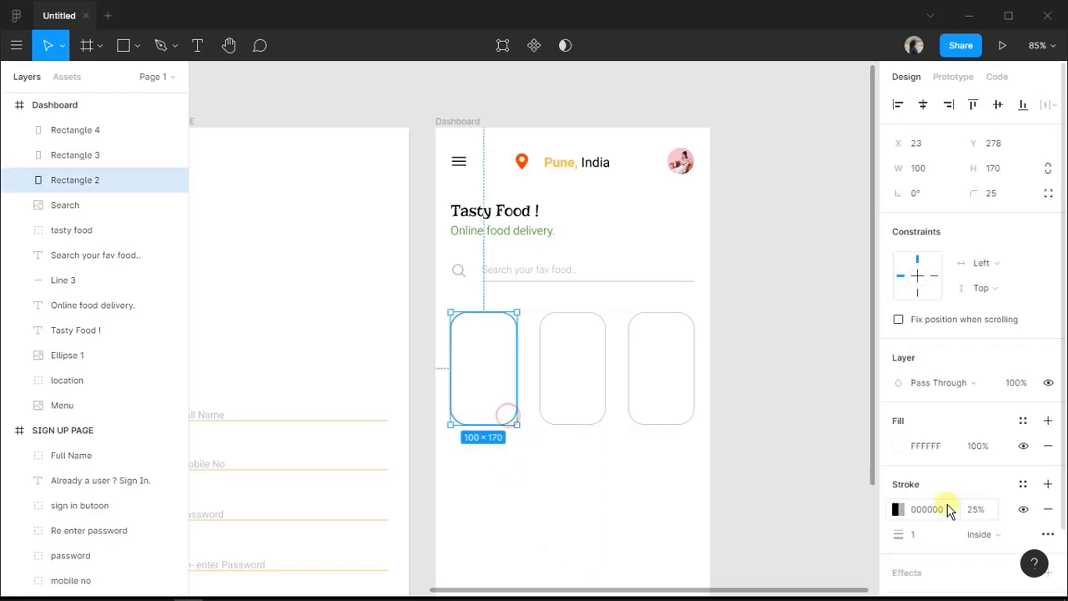
pyautogui.click(897, 509)
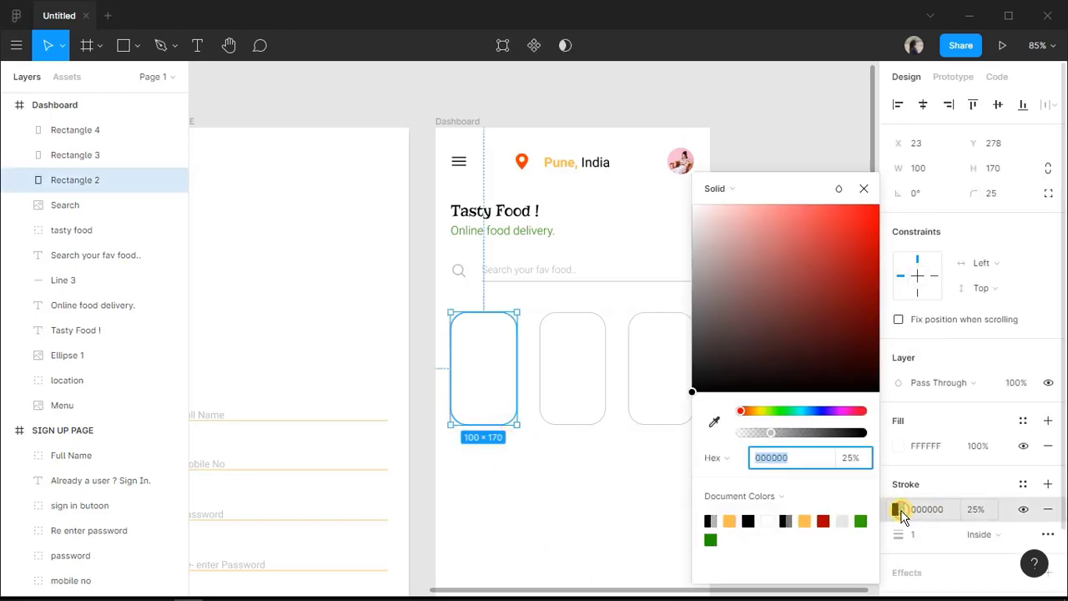
pyautogui.click(732, 523)
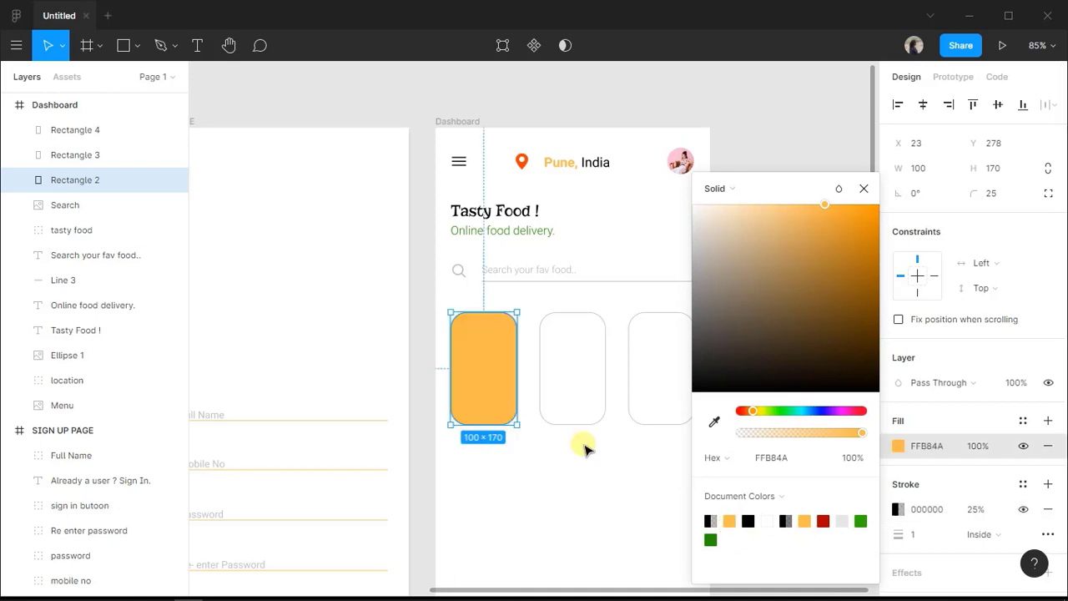
pyautogui.click(480, 373)
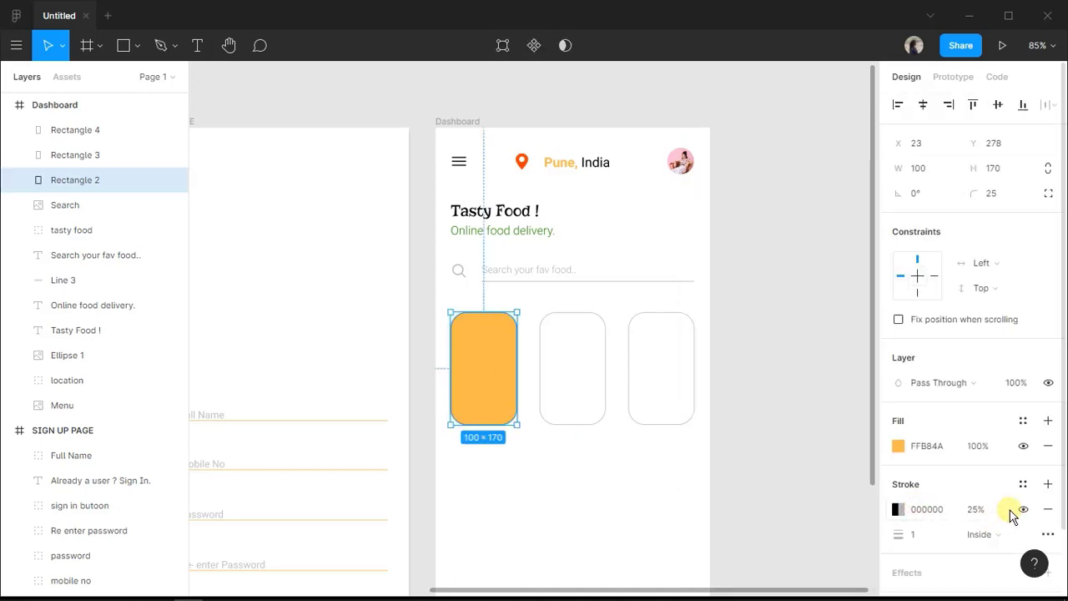
pyautogui.click(1053, 513)
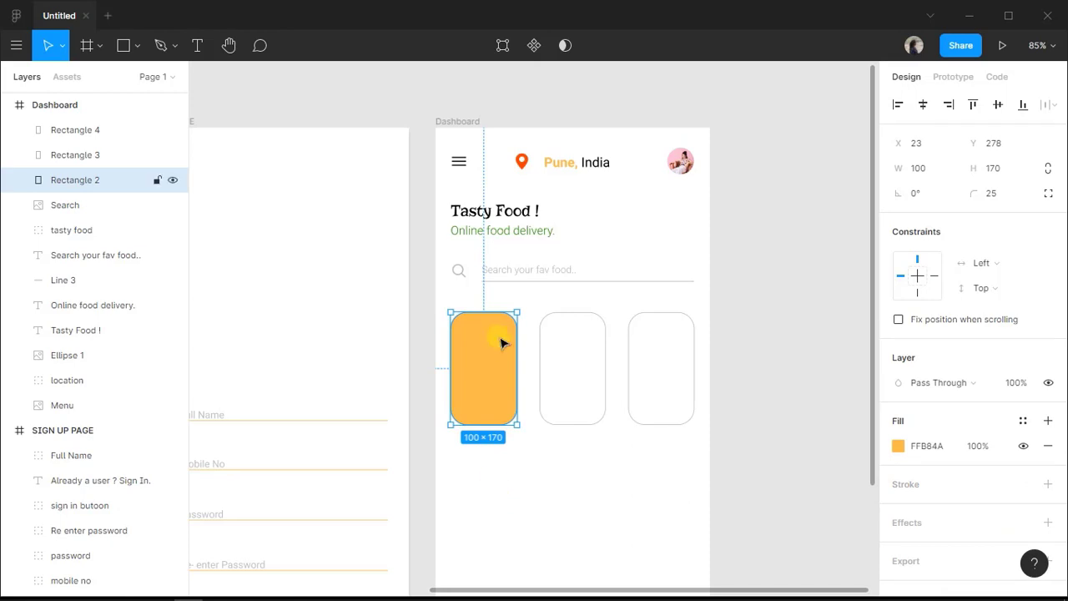
pyautogui.click(496, 503)
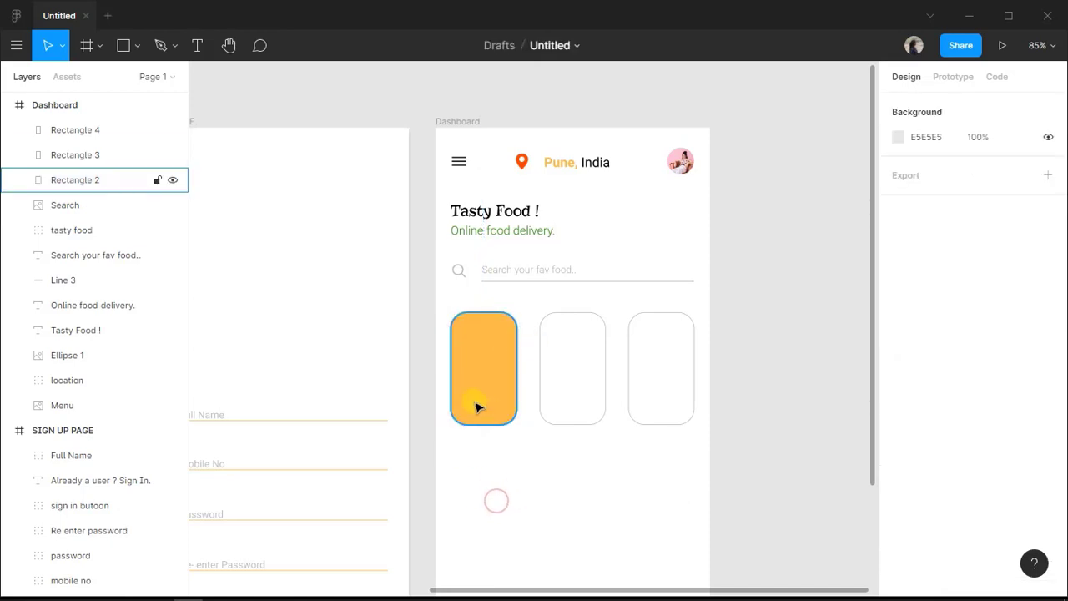
# Draw a 60-high rectangle in the upper part of the orange card, set its width to 75, and centre it horizontally in the card.
pyautogui.click(123, 53)
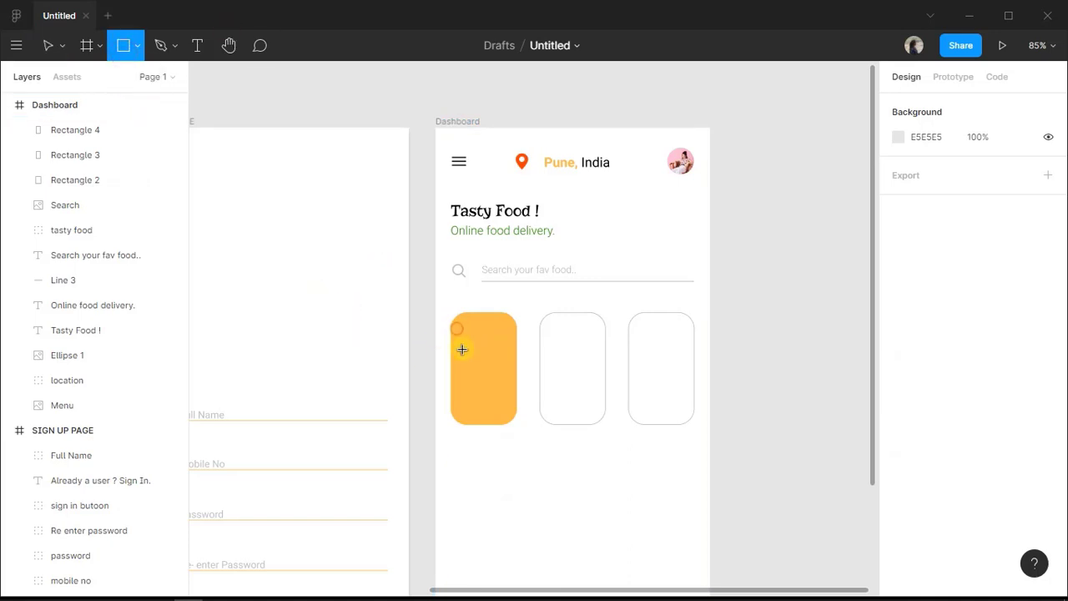
pyautogui.moveTo(456, 329); pyautogui.dragTo(509, 368)
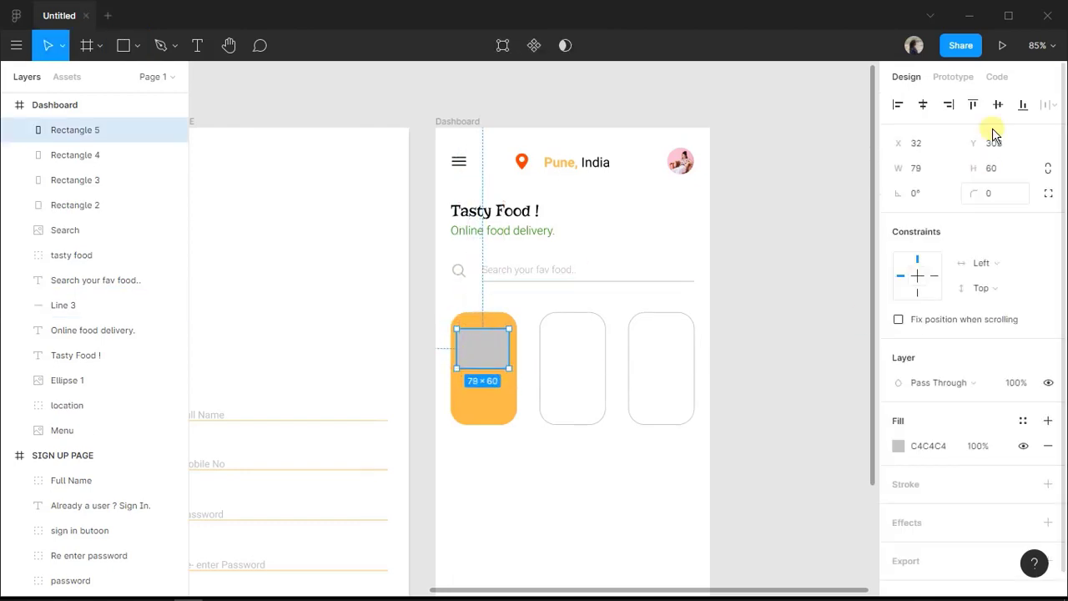
pyautogui.click(924, 170)
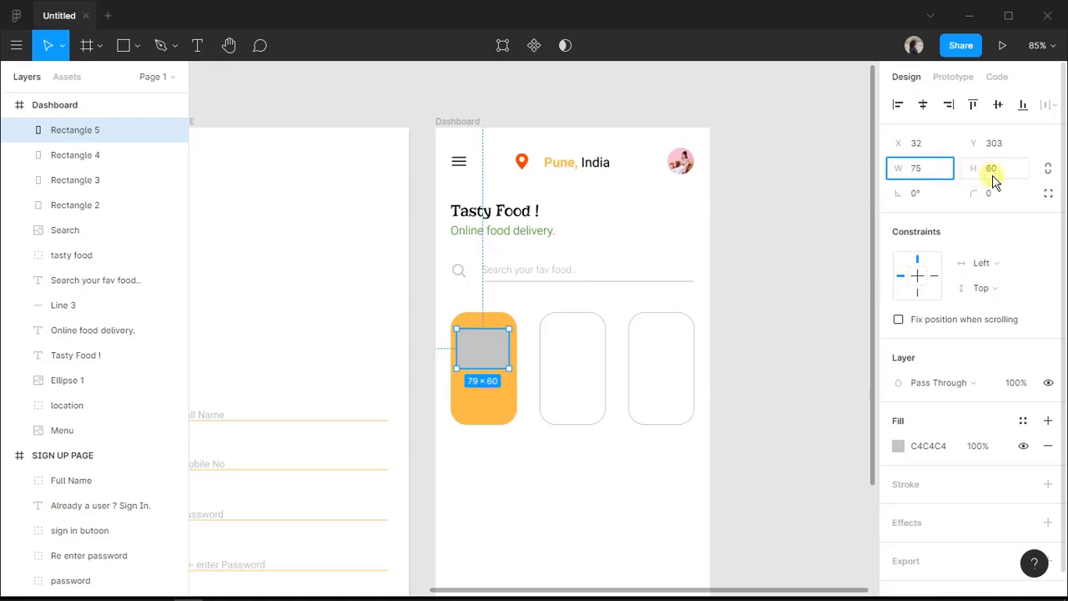
pyautogui.click(560, 491)
pyautogui.click(491, 357)
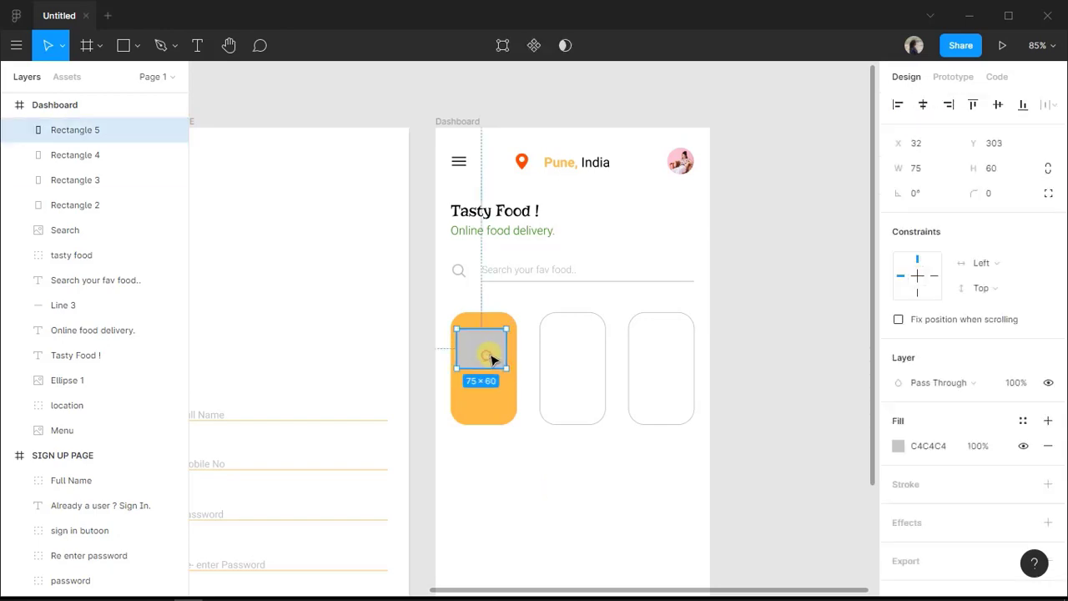
pyautogui.moveTo(491, 358); pyautogui.dragTo(489, 357)
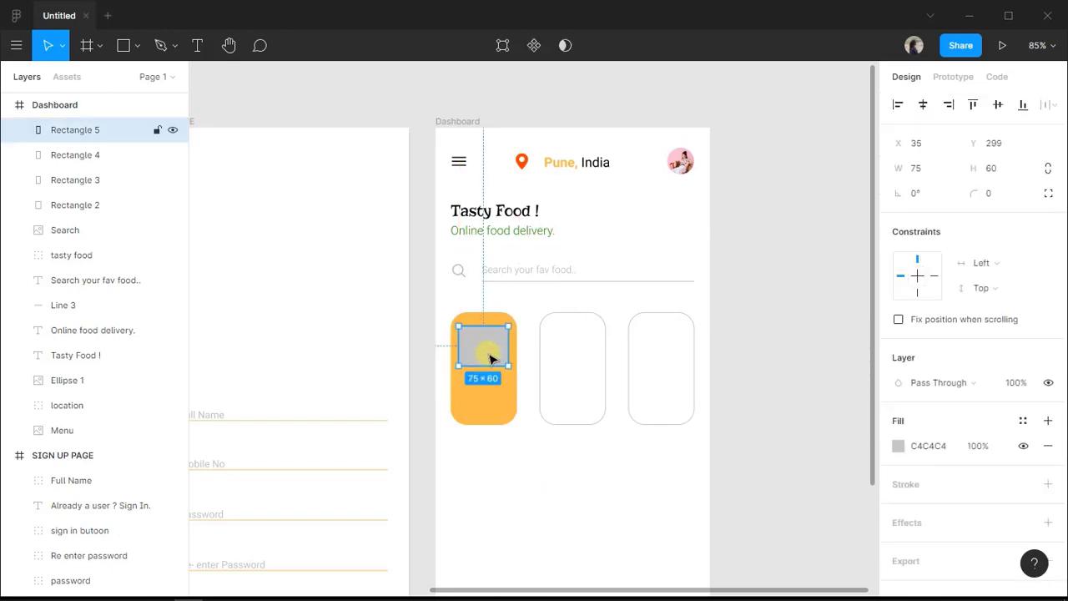
# Set the new rectangle's corner radius to 15 and fill it with the white document color FFFFFF.
pyautogui.click(1004, 198)
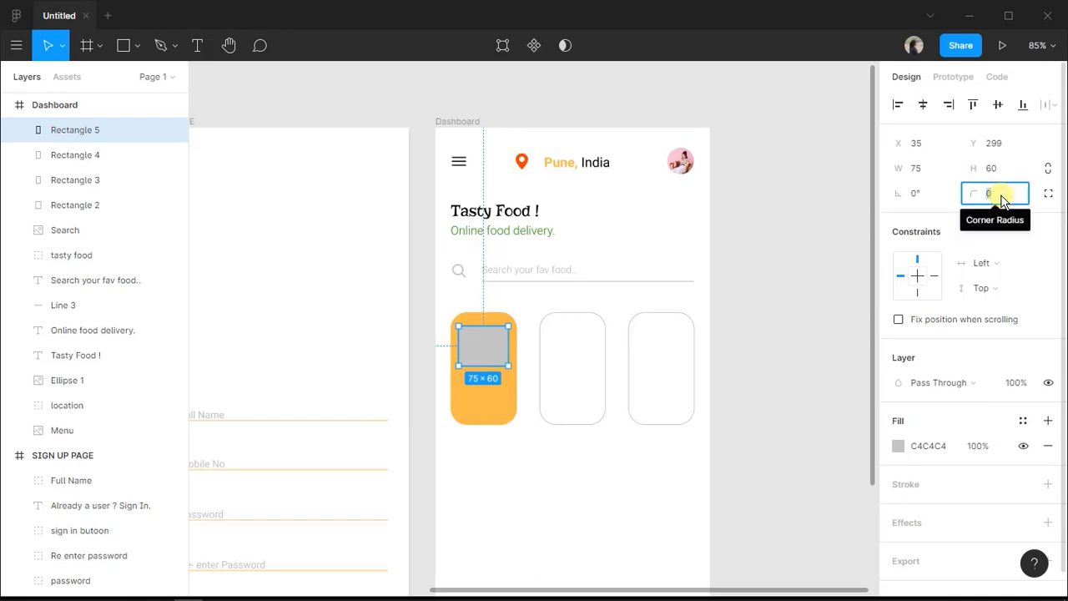
pyautogui.write('15')
pyautogui.press('Return')
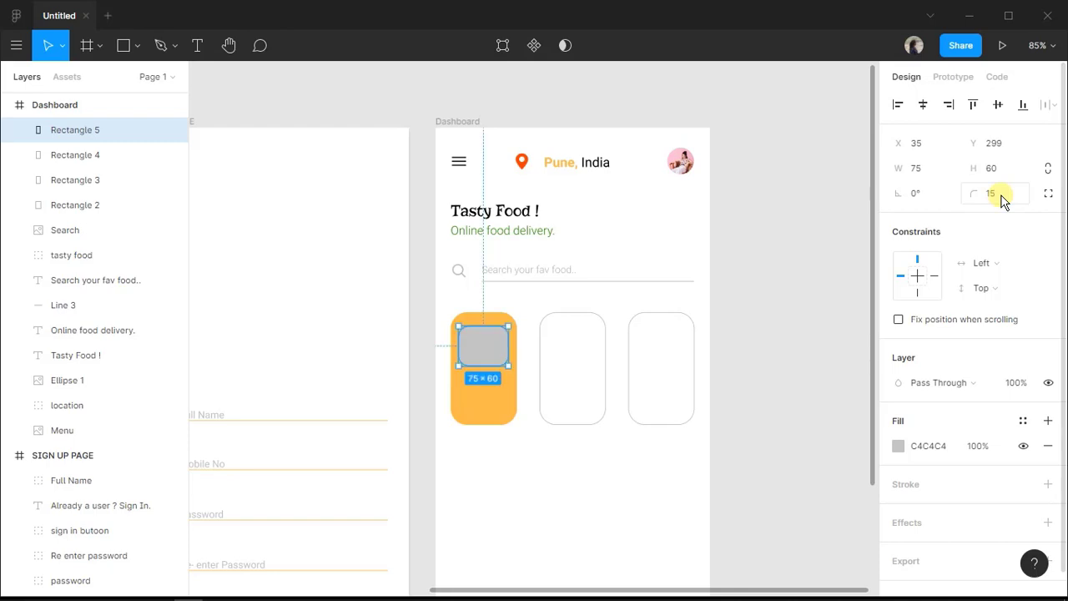
pyautogui.click(898, 447)
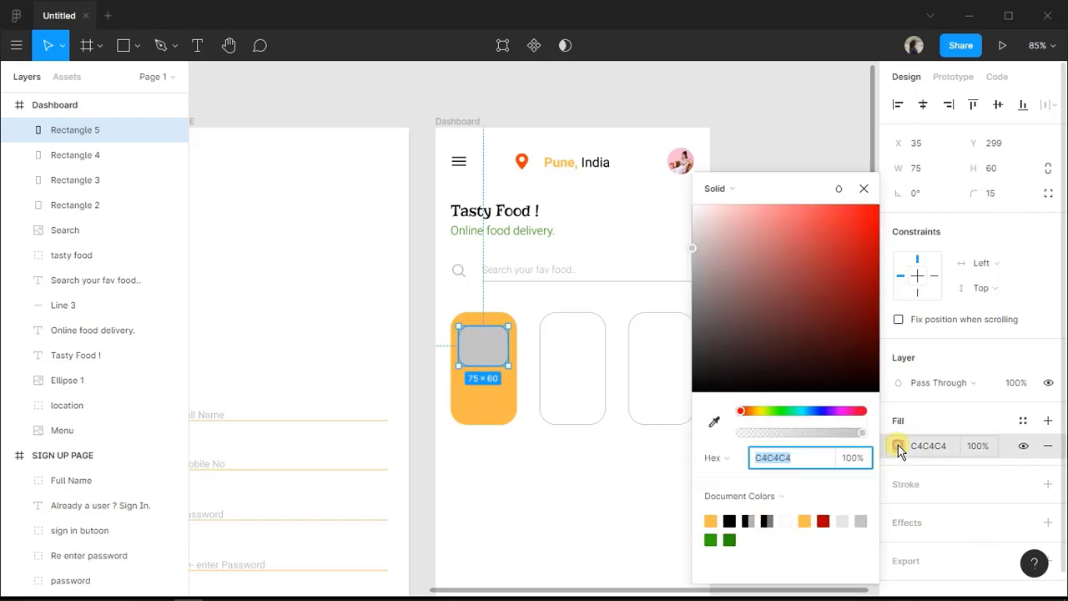
pyautogui.click(785, 521)
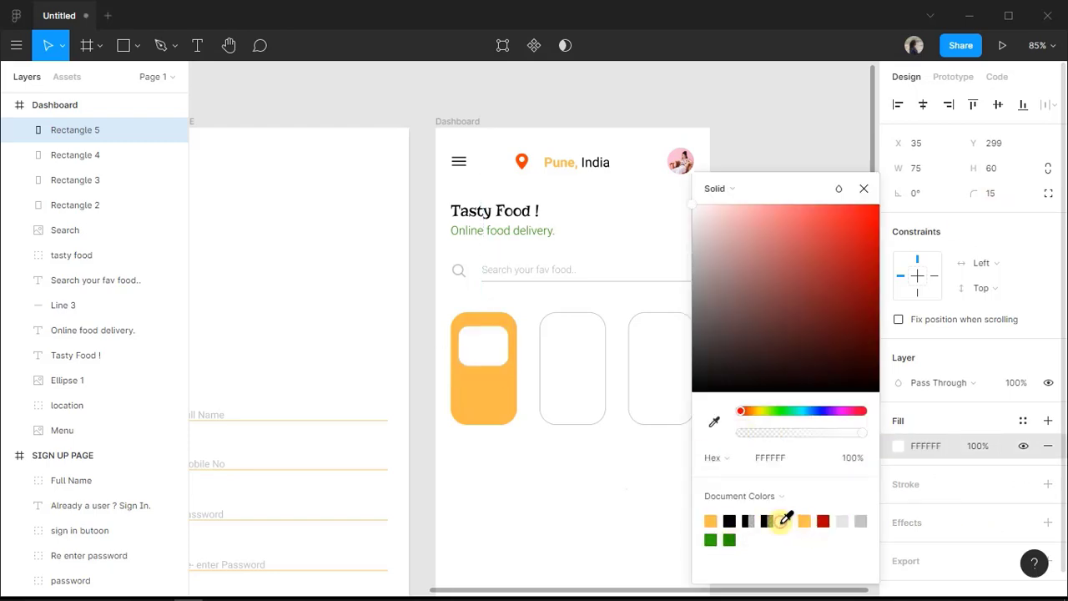
pyautogui.click(522, 524)
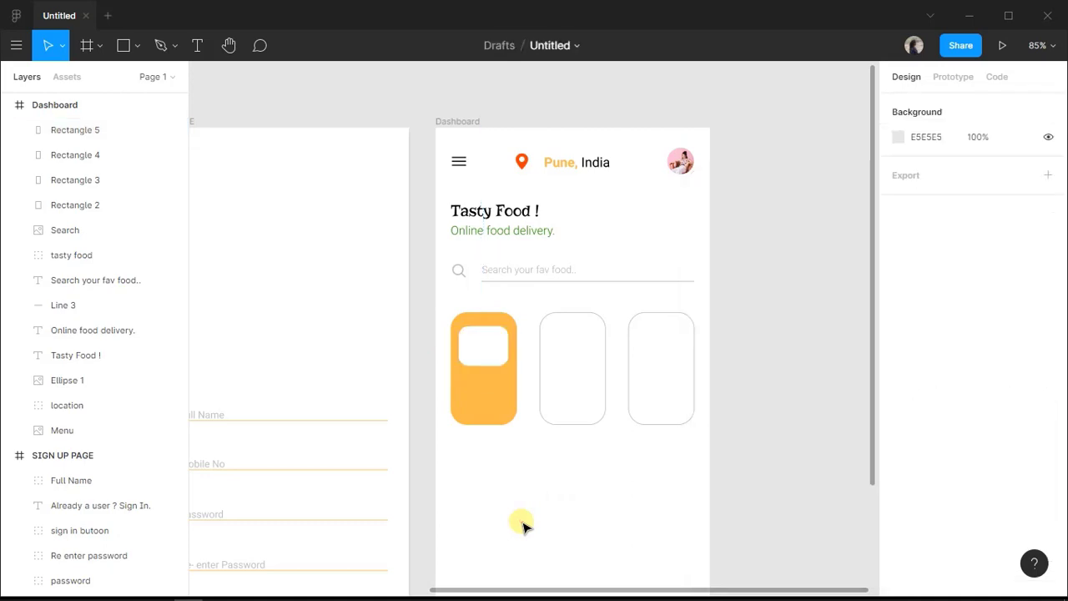
# Duplicate the white rounded rectangle onto the second card and give the copy a black 000000 inside stroke of width 1 at 25% opacity.
pyautogui.click(489, 349)
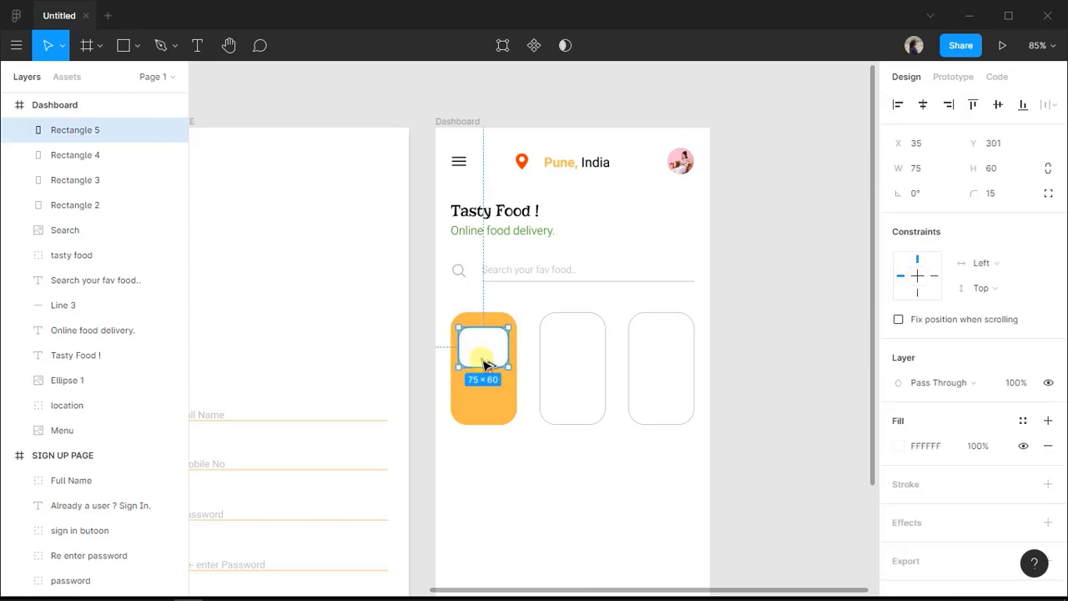
pyautogui.moveTo(484, 365); pyautogui.dragTo(576, 364)
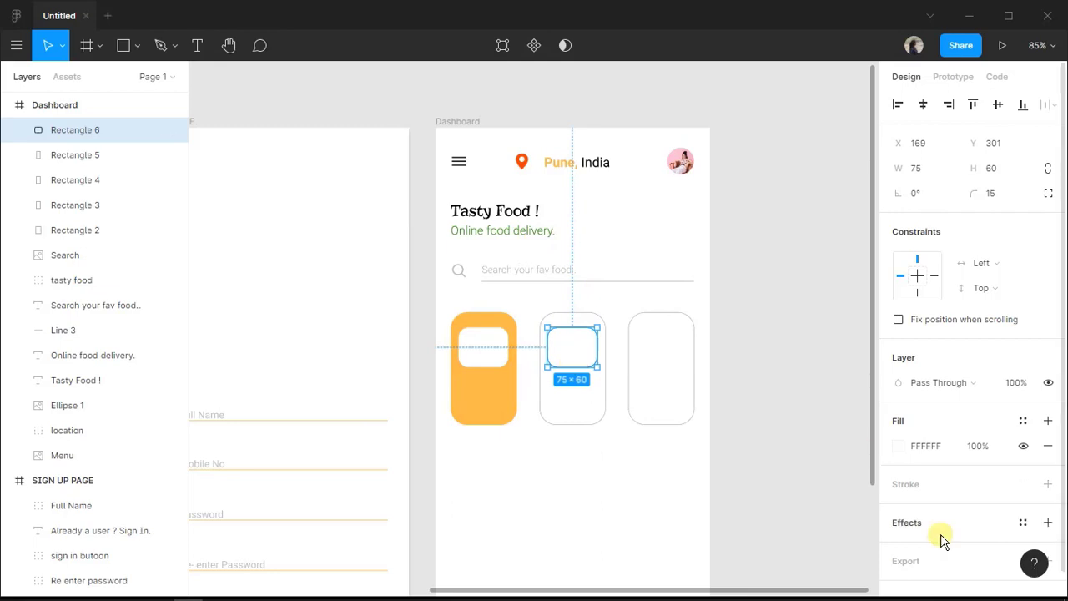
pyautogui.click(907, 491)
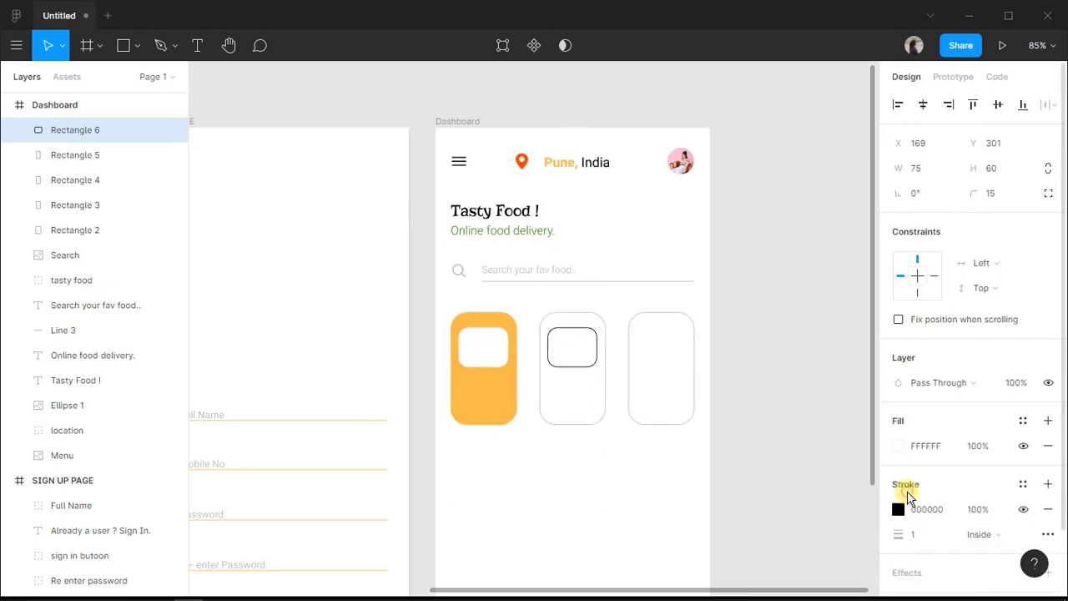
pyautogui.click(978, 509)
pyautogui.write('25')
pyautogui.press('Return')
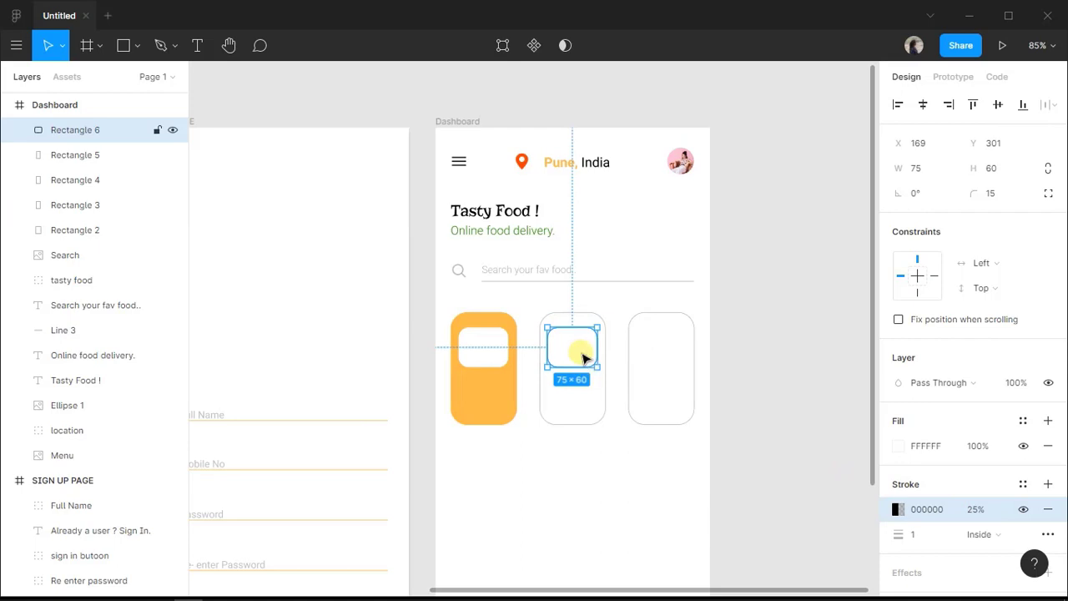
# Duplicate the outlined rounded rectangle from the second card to the same place on the third card.
pyautogui.moveTo(582, 353); pyautogui.dragTo(676, 359)
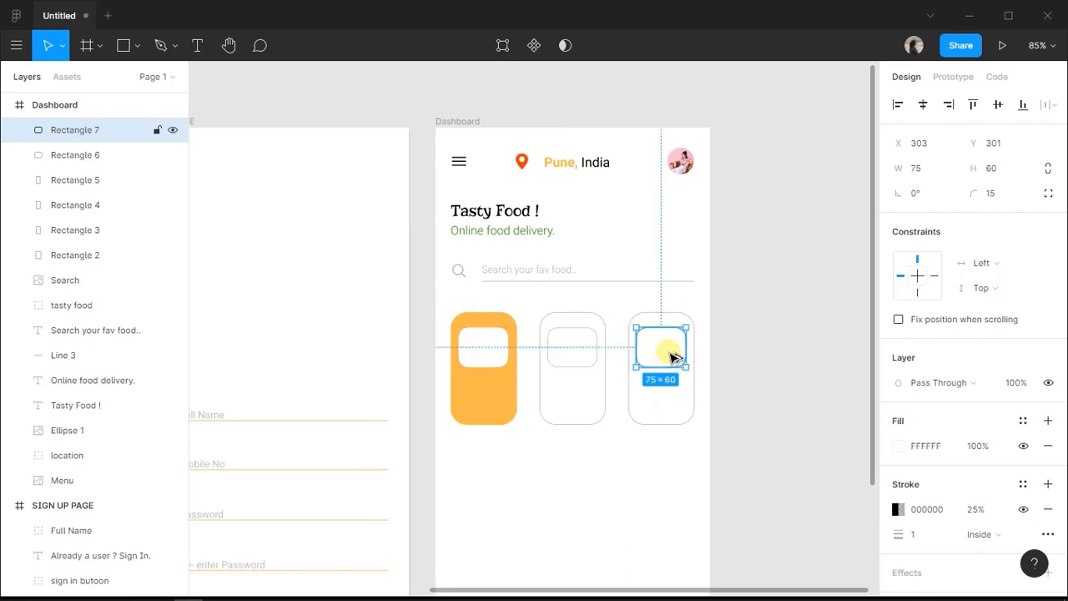
pyautogui.click(519, 492)
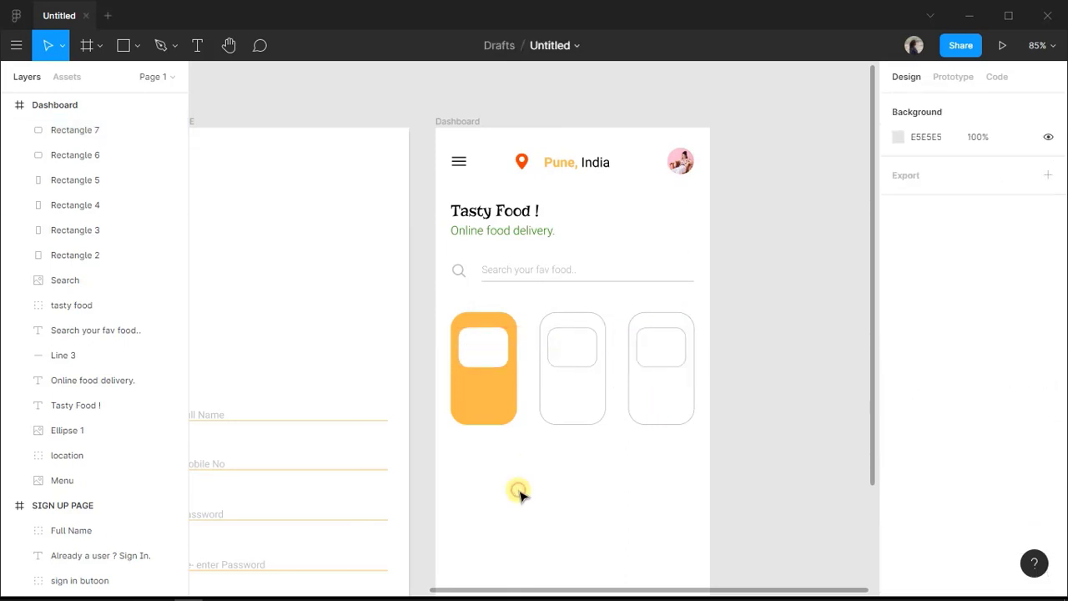
# Run the Icons8 plugin, search for "hamburger", and place the colored burger icon in the orange card's white rectangle.
pyautogui.click(16, 45)
pyautogui.moveTo(79, 256)
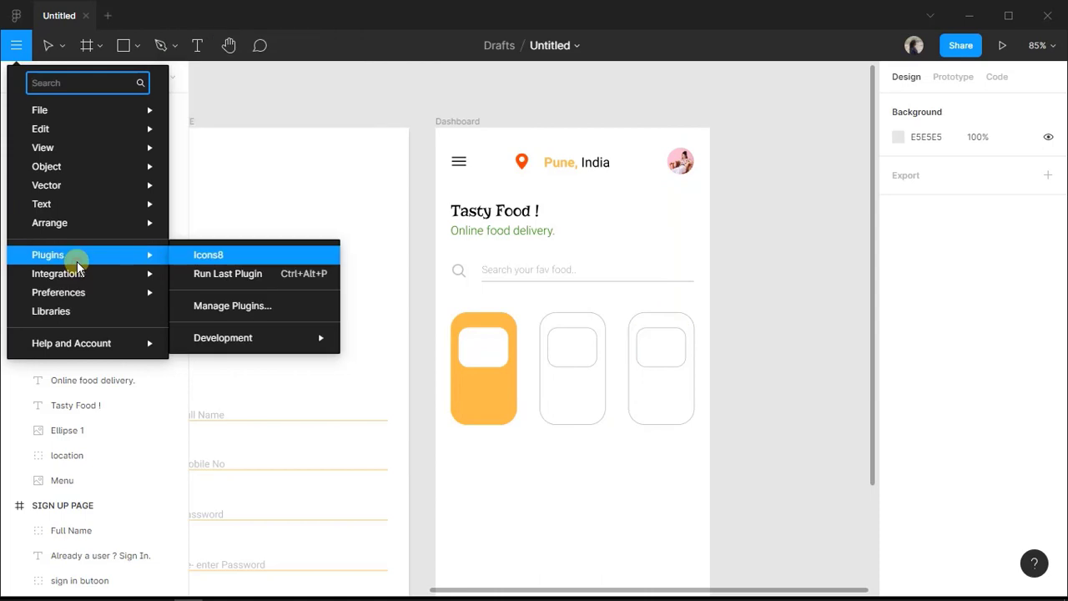
pyautogui.click(247, 256)
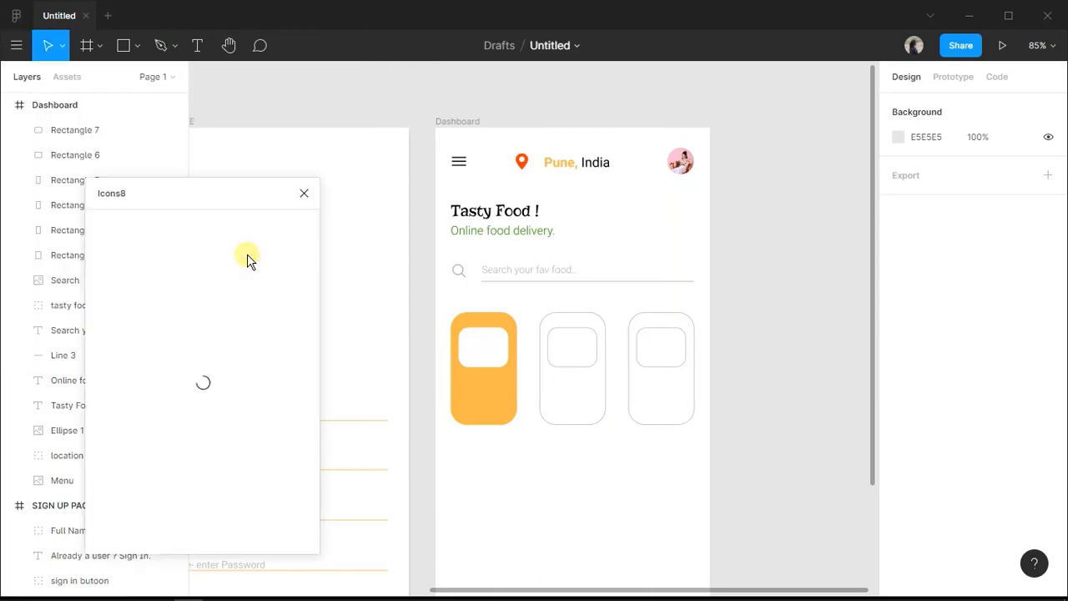
pyautogui.write('hamburger')
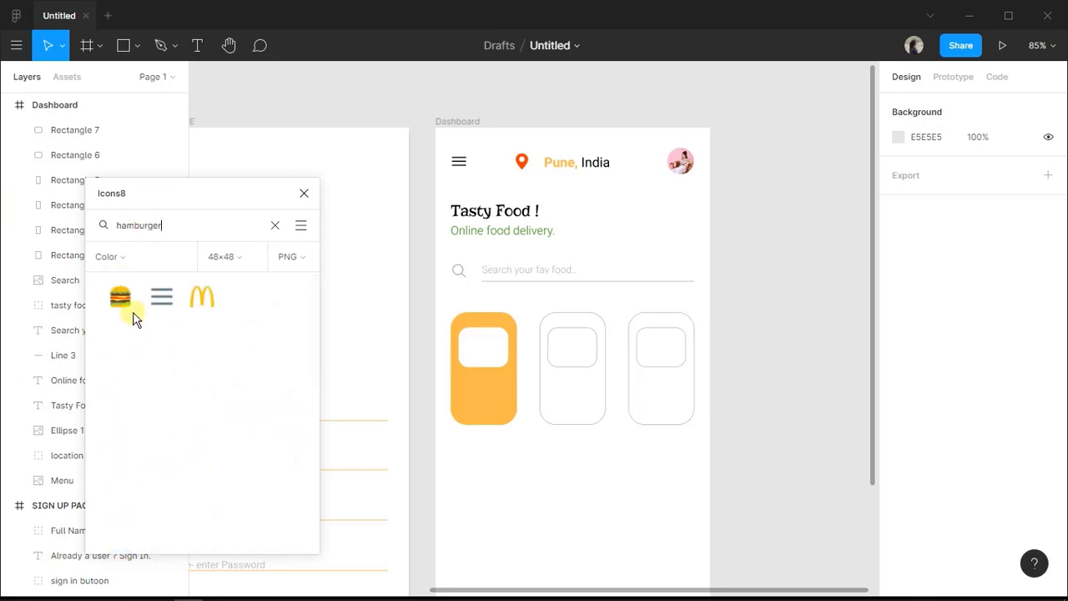
pyautogui.click(491, 346)
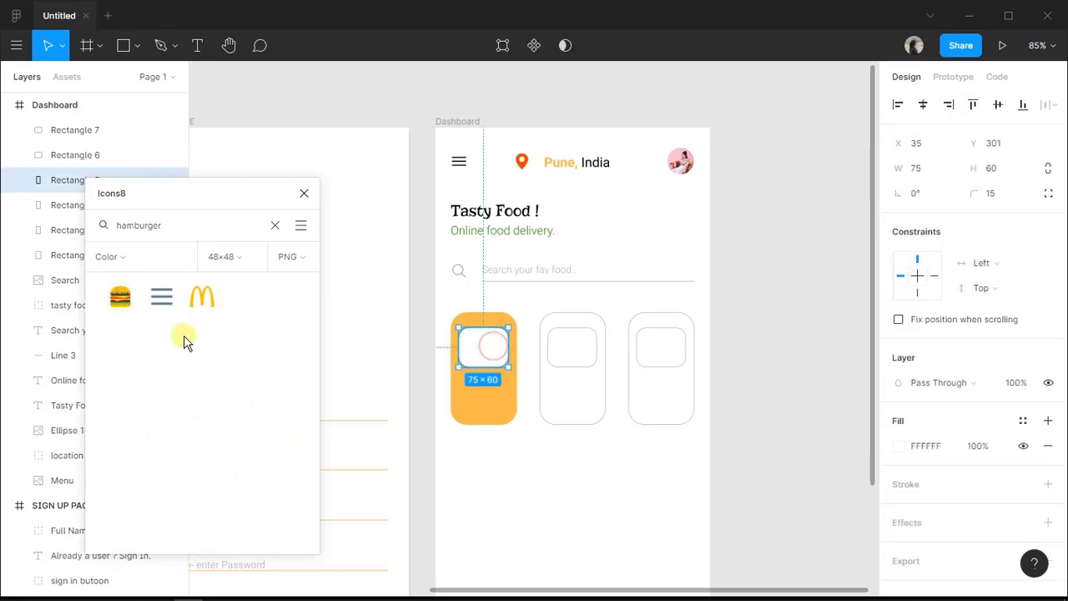
pyautogui.click(127, 306)
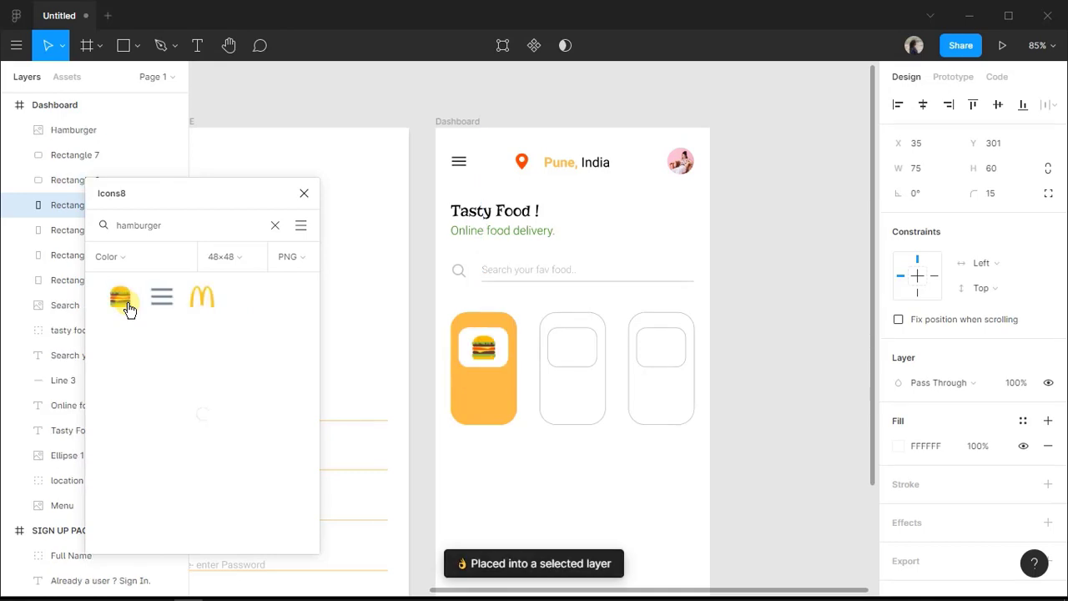
# Search Icons8 for "pizza" and place the pizza slice icon in the second card's rounded rectangle.
pyautogui.doubleClick(218, 225)
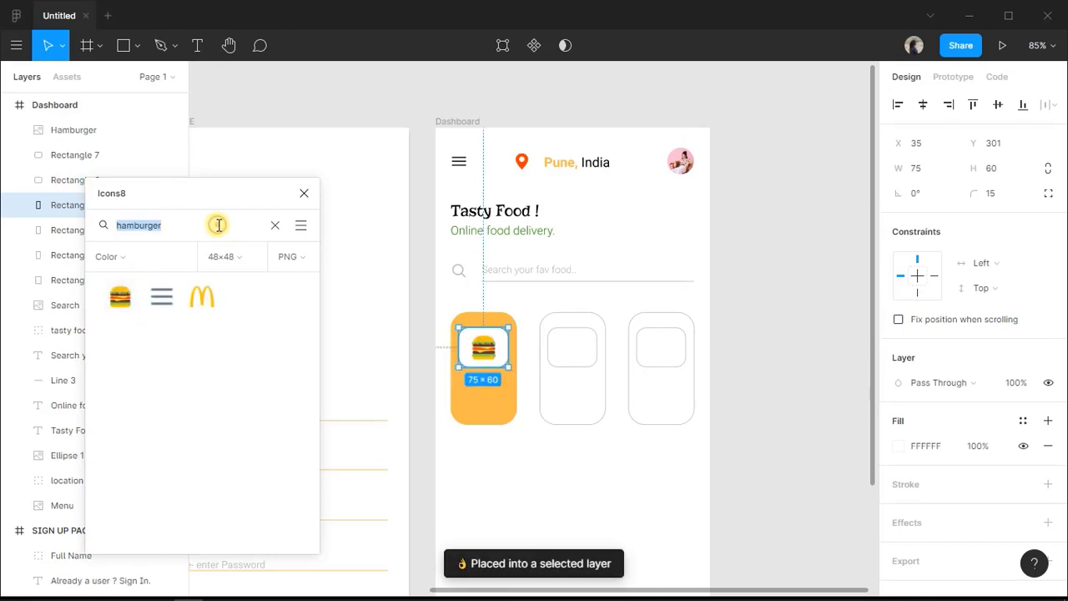
pyautogui.write('pu')
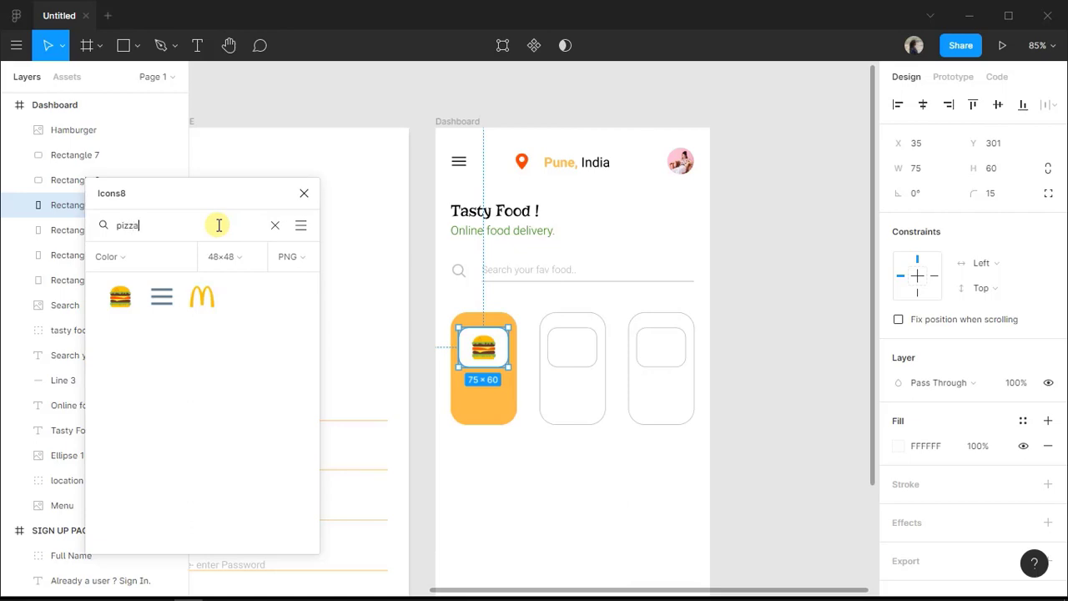
pyautogui.press('Return')
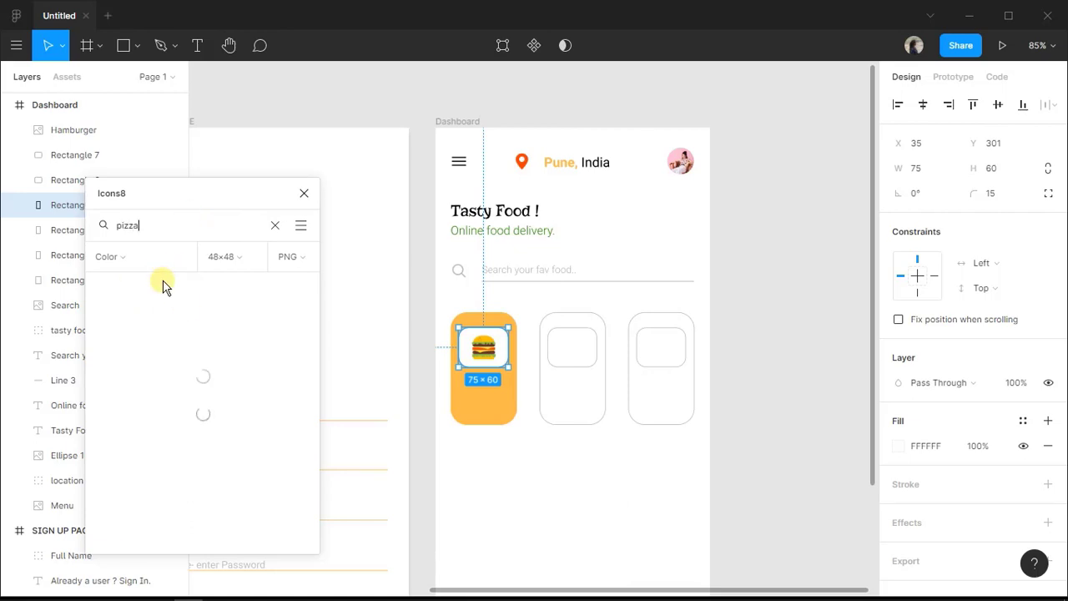
pyautogui.click(548, 358)
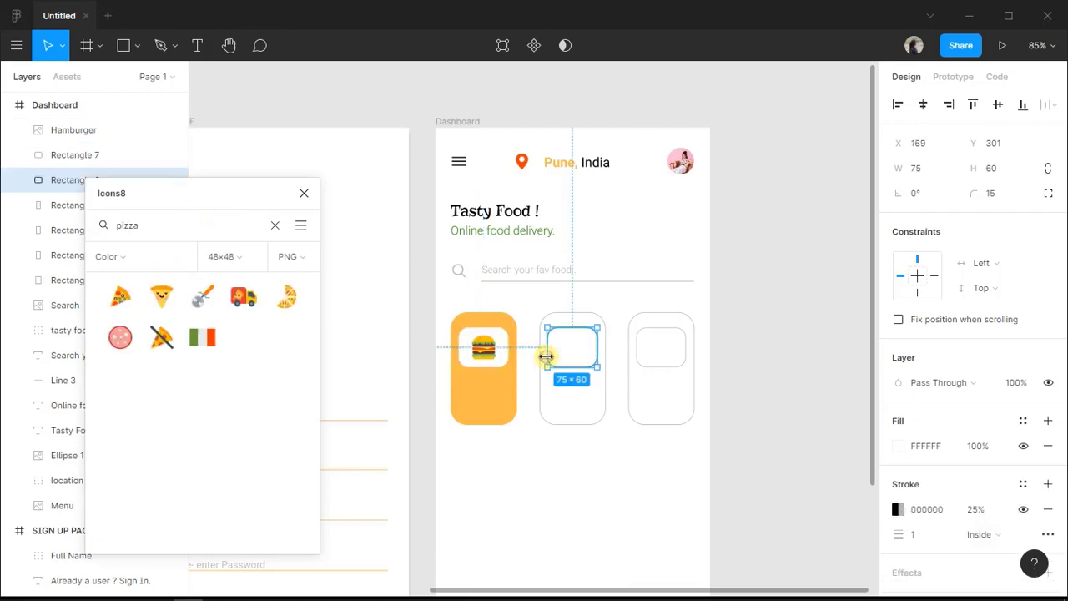
pyautogui.click(127, 304)
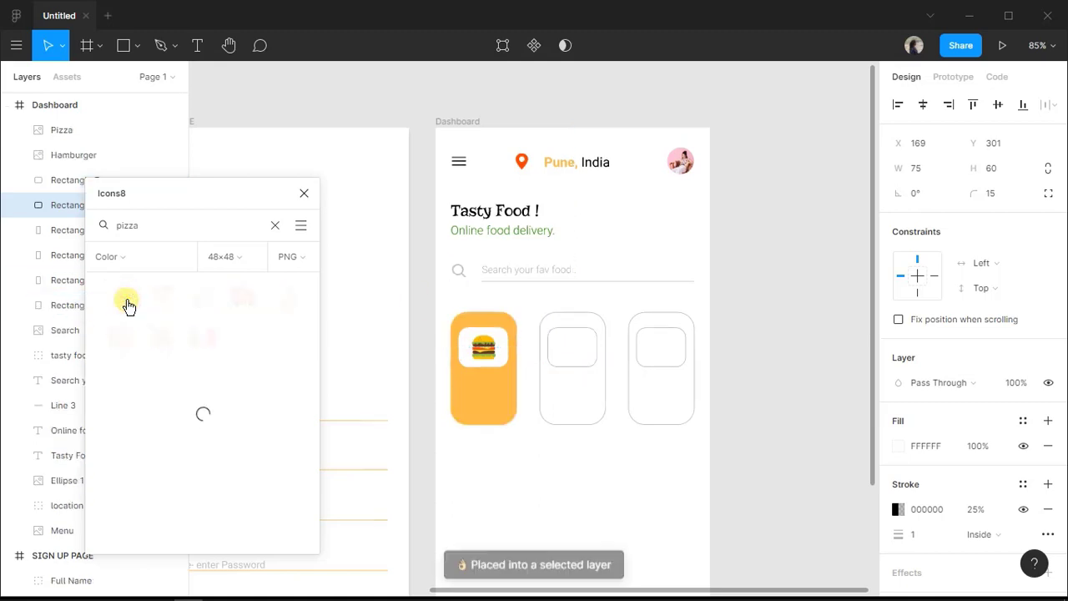
# Search Icons8 for "dessert", place the cupcakes icon in the third card's rounded rectangle, and close the plugin.
pyautogui.click(655, 373)
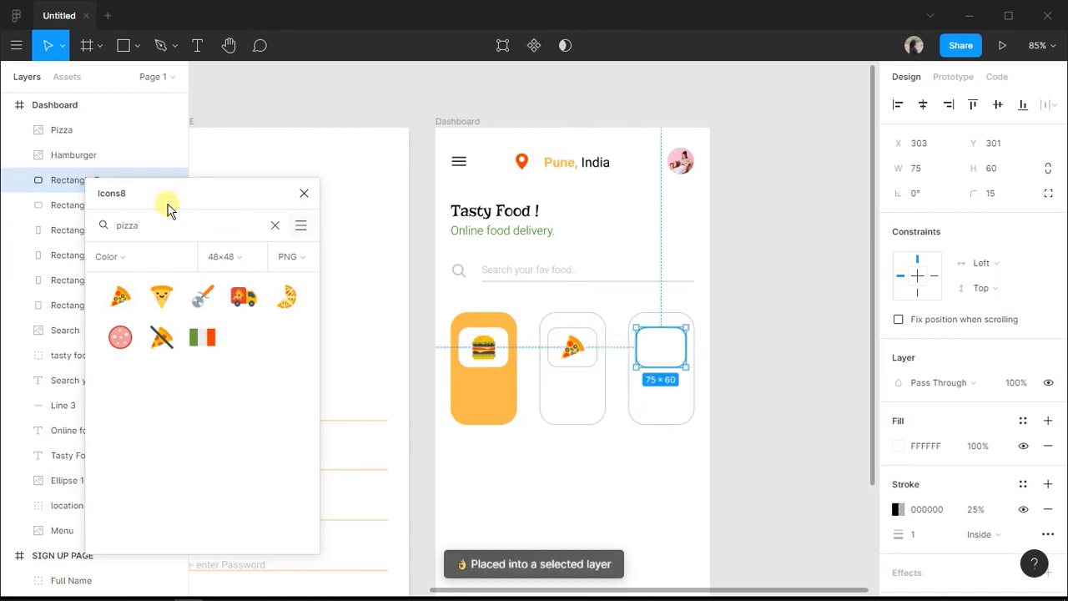
pyautogui.write('dessert')
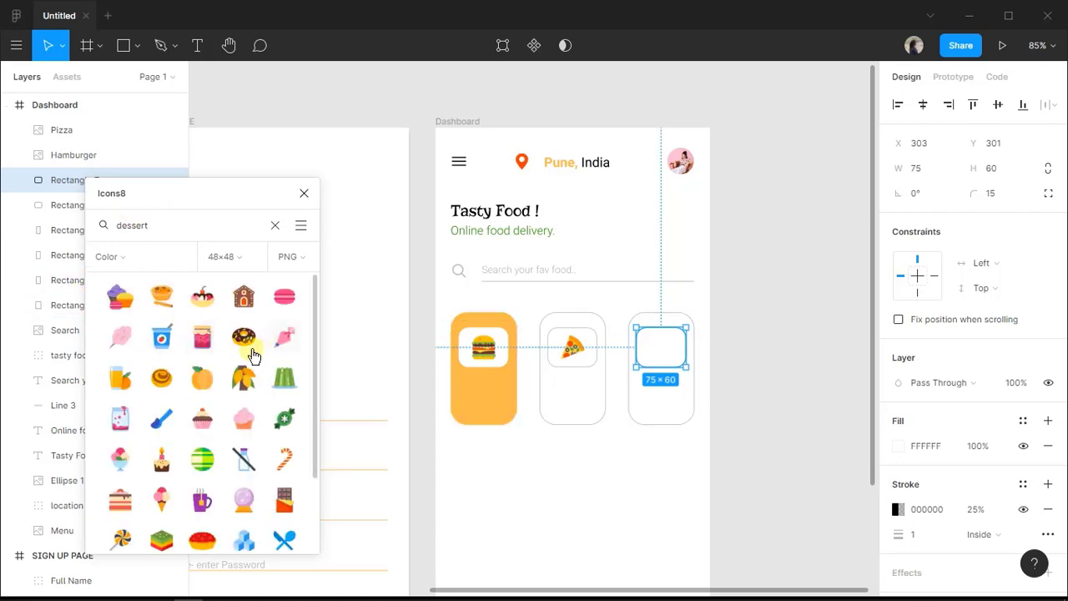
pyautogui.click(125, 313)
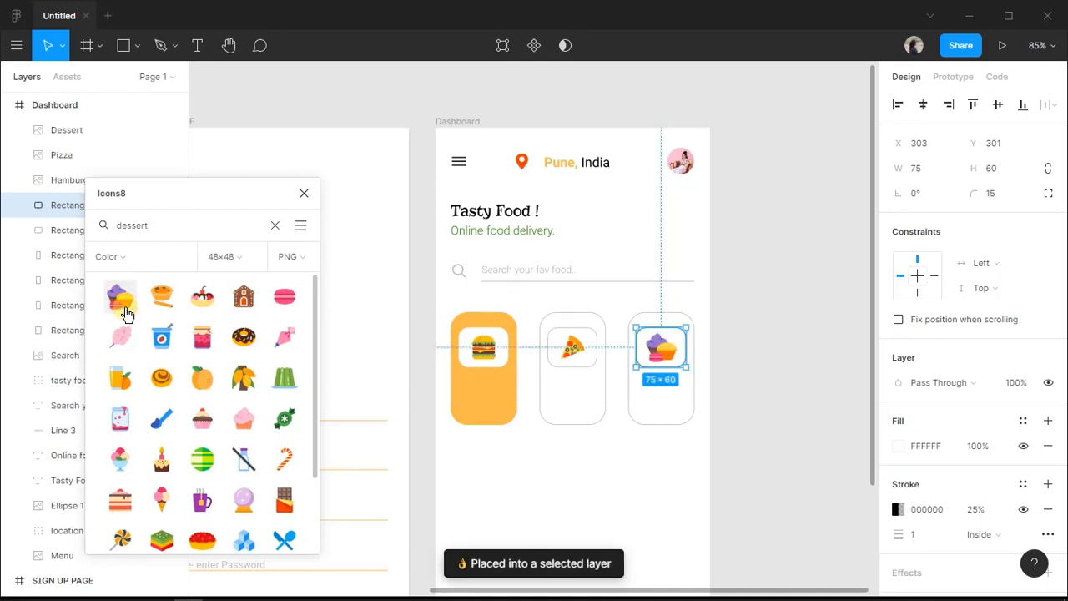
pyautogui.click(302, 194)
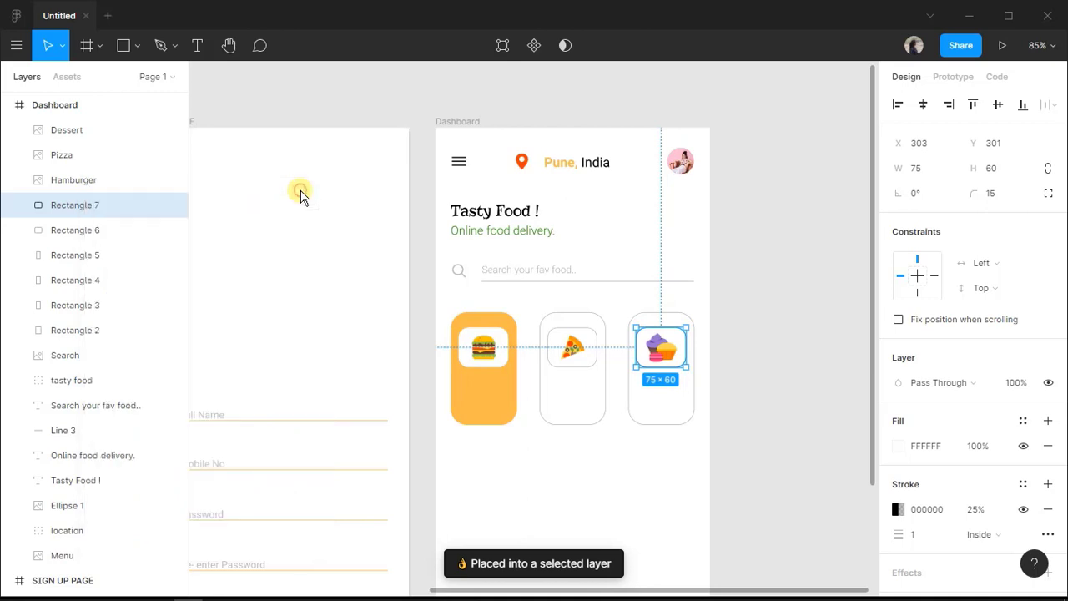
# Resize the hamburger, pizza and dessert icons together to 40 by 40 and centre them in their rounded rectangles.
pyautogui.click(471, 347)
pyautogui.keyDown('shift'); pyautogui.click(570, 349); pyautogui.keyUp('shift')
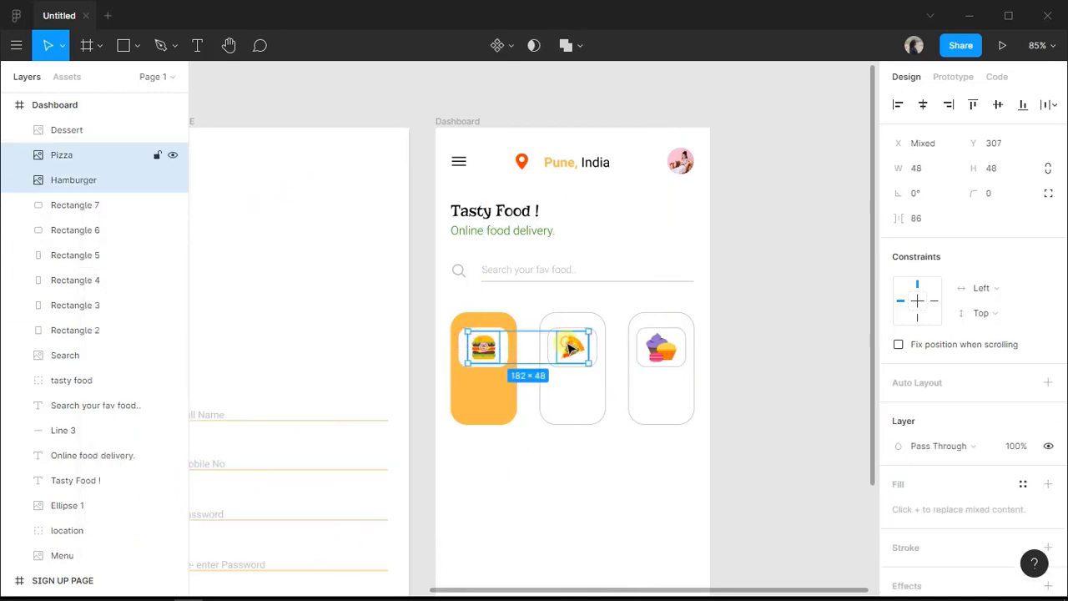
pyautogui.keyDown('shift'); pyautogui.click(658, 347); pyautogui.keyUp('shift')
pyautogui.click(937, 168)
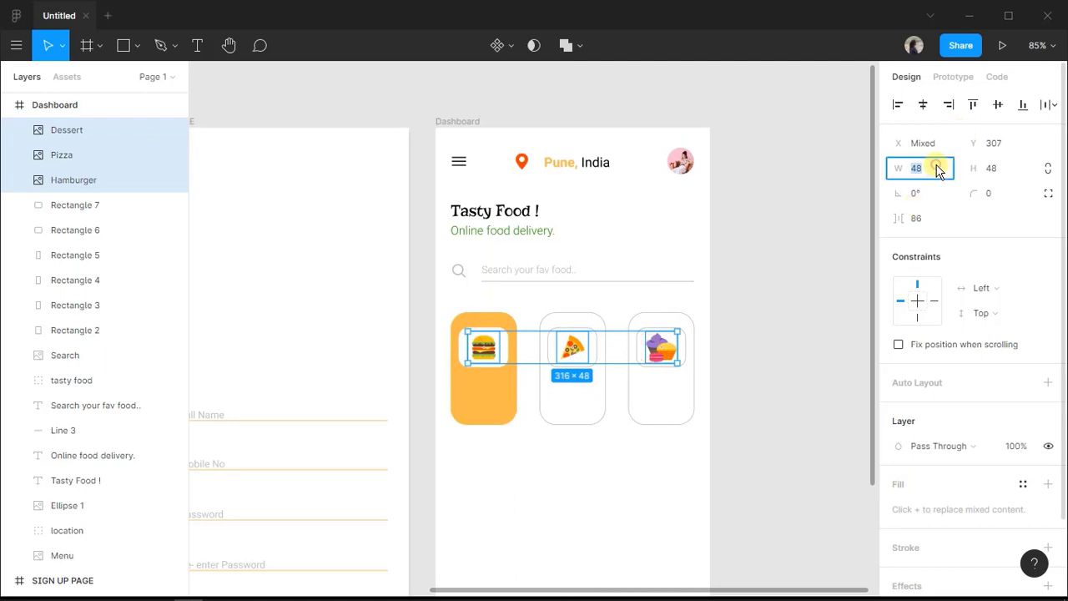
pyautogui.write('40')
pyautogui.click(1000, 170)
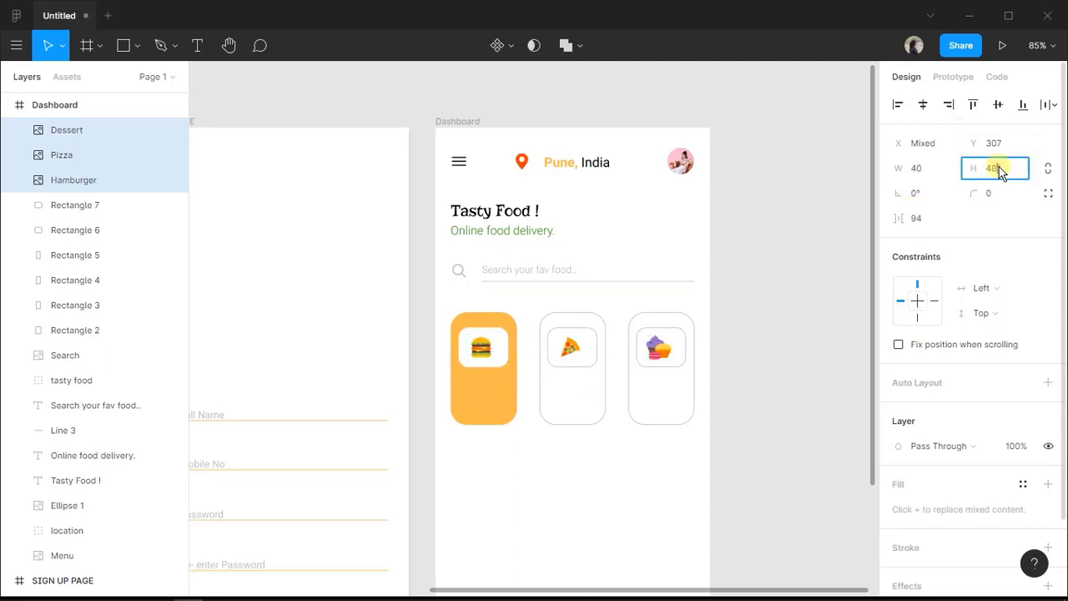
pyautogui.write('40')
pyautogui.press('Return')
pyautogui.click(587, 488)
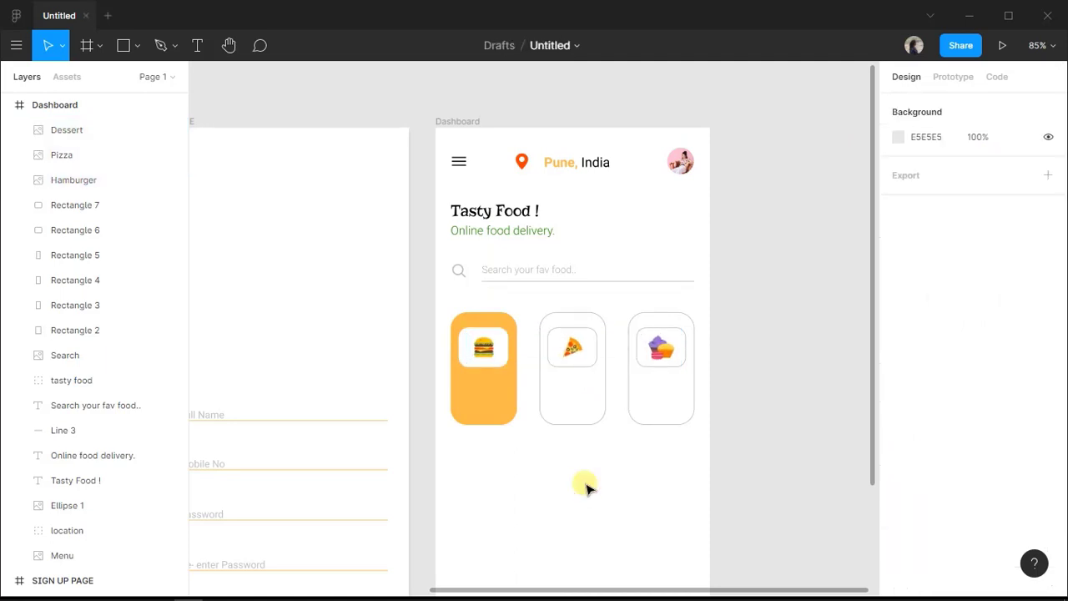
# Add the text label "Burger" below the hamburger icon in the orange card.
pyautogui.click(189, 53)
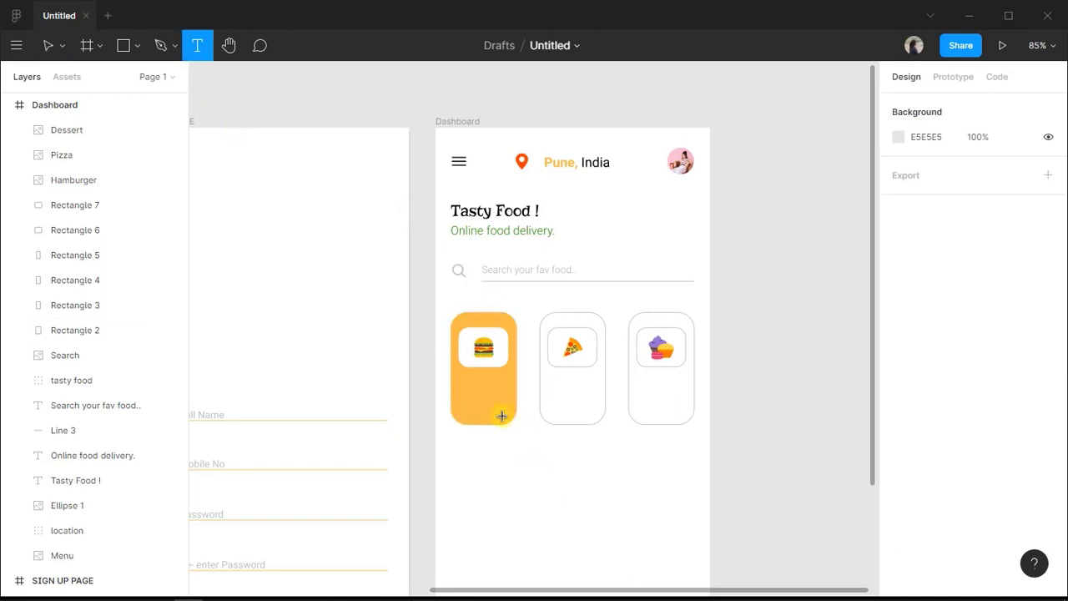
pyautogui.click(459, 375)
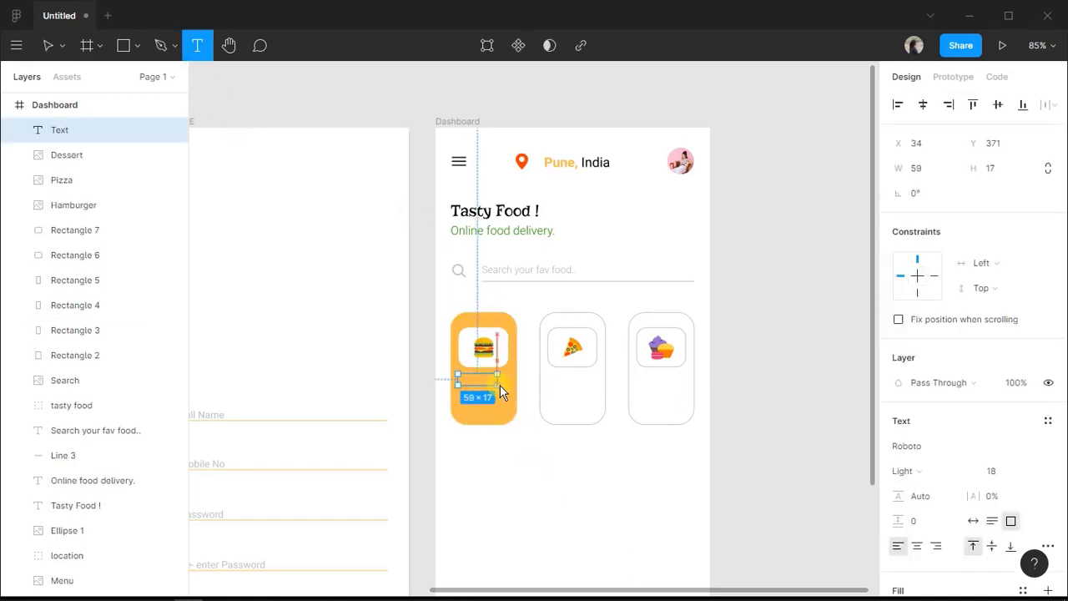
pyautogui.write('Burger')
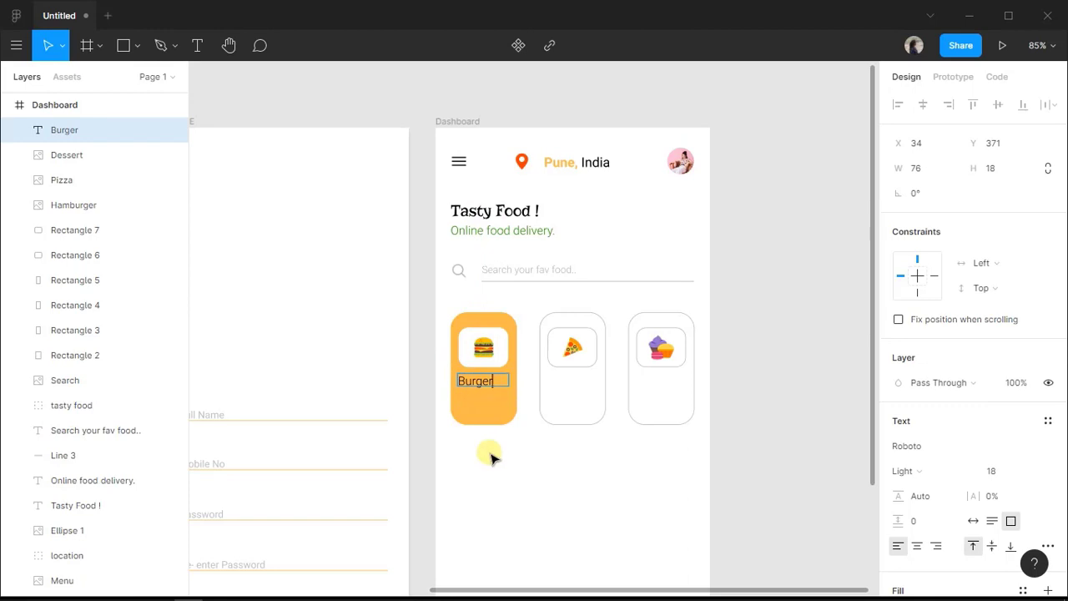
pyautogui.press('Escape')
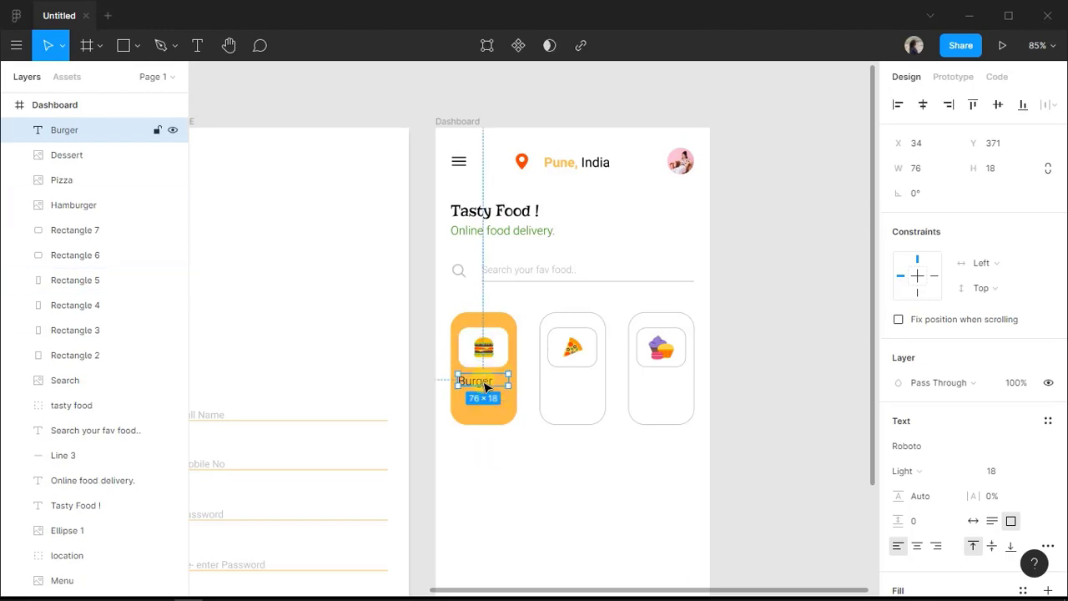
# Duplicate the "Burger" label into the second and third cards and change the copies to "Pizza" and "Dessert".
pyautogui.moveTo(486, 386); pyautogui.dragTo(571, 384)
pyautogui.doubleClick(572, 384)
pyautogui.write('Pizza')
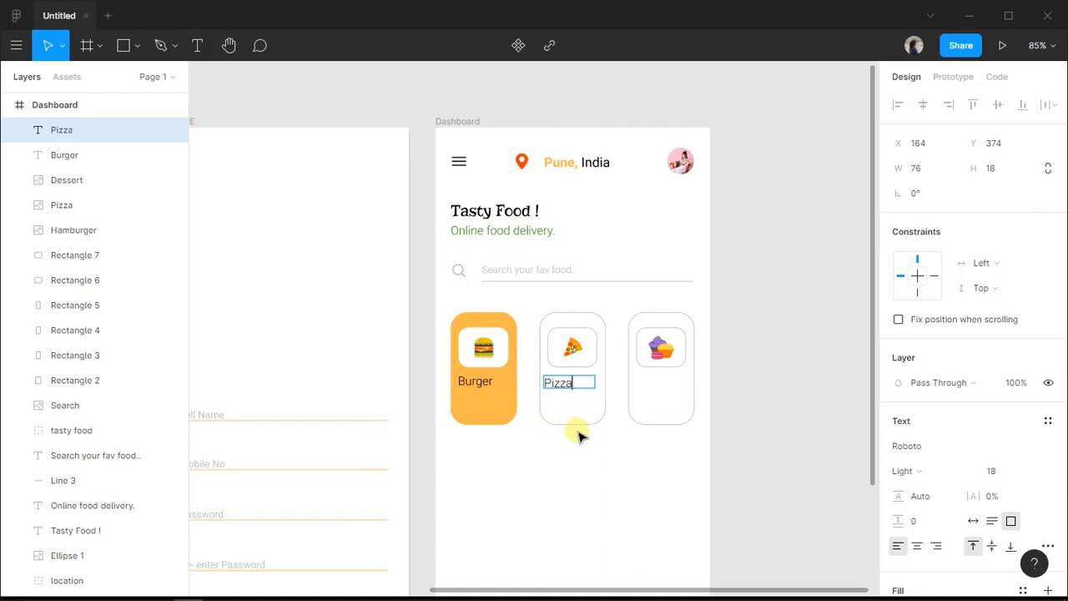
pyautogui.press('Escape')
pyautogui.moveTo(565, 392); pyautogui.dragTo(656, 385)
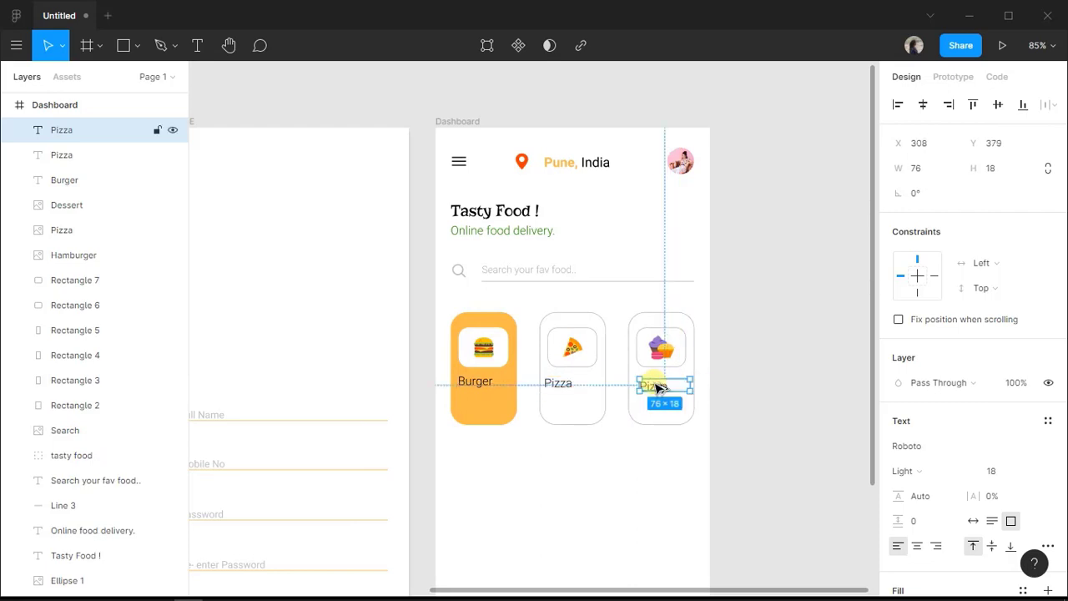
pyautogui.doubleClick(655, 384)
pyautogui.write('Dessert')
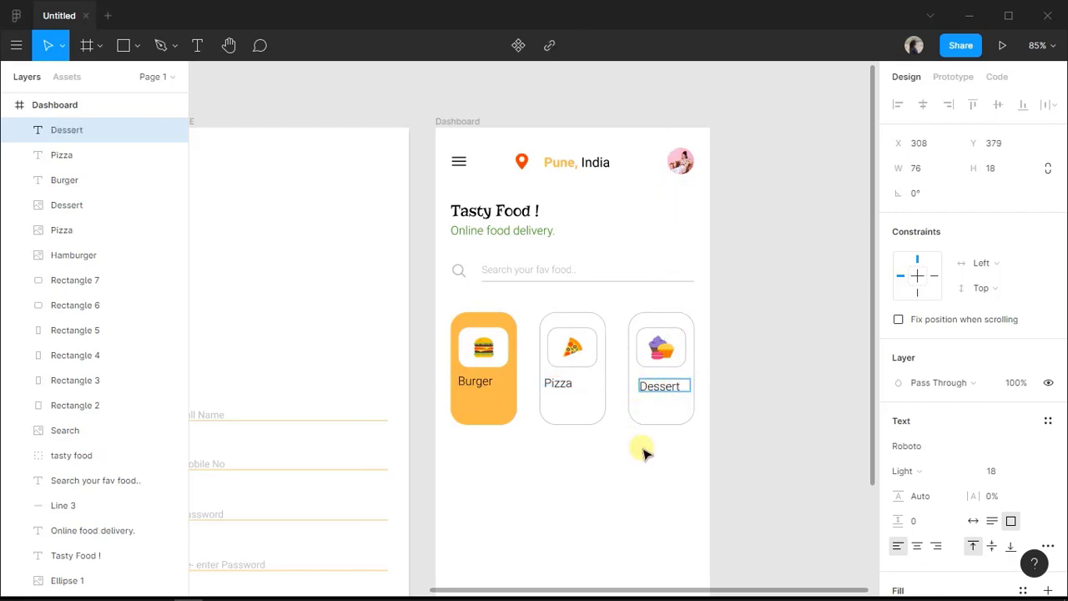
pyautogui.press('Escape')
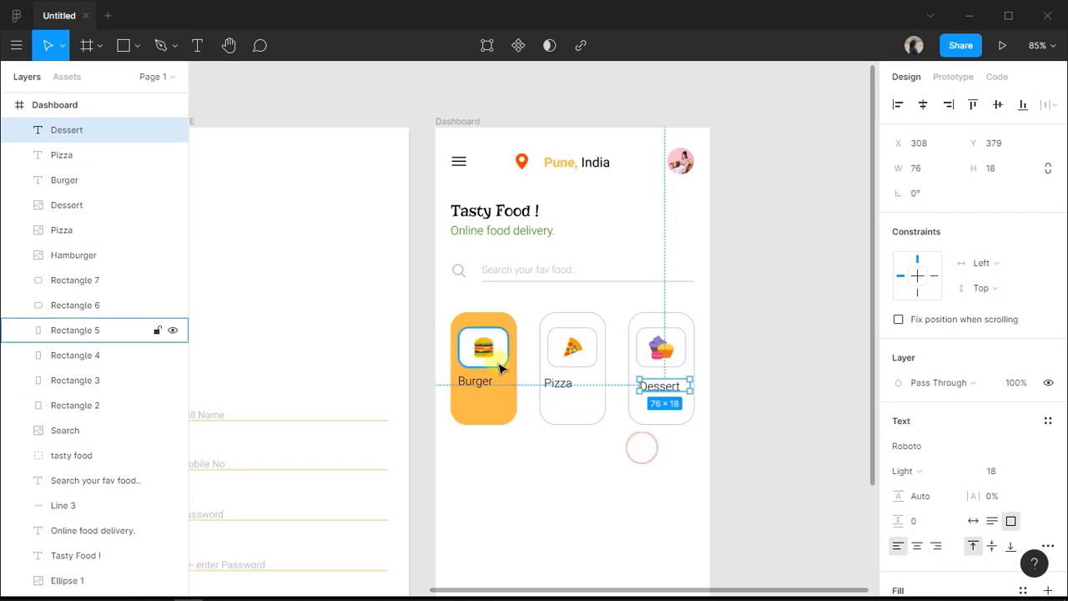
# Set the Burger, Pizza and Dessert labels together to Regular weight and font size 20.
pyautogui.click(488, 385)
pyautogui.keyDown('shift'); pyautogui.click(557, 383); pyautogui.keyUp('shift')
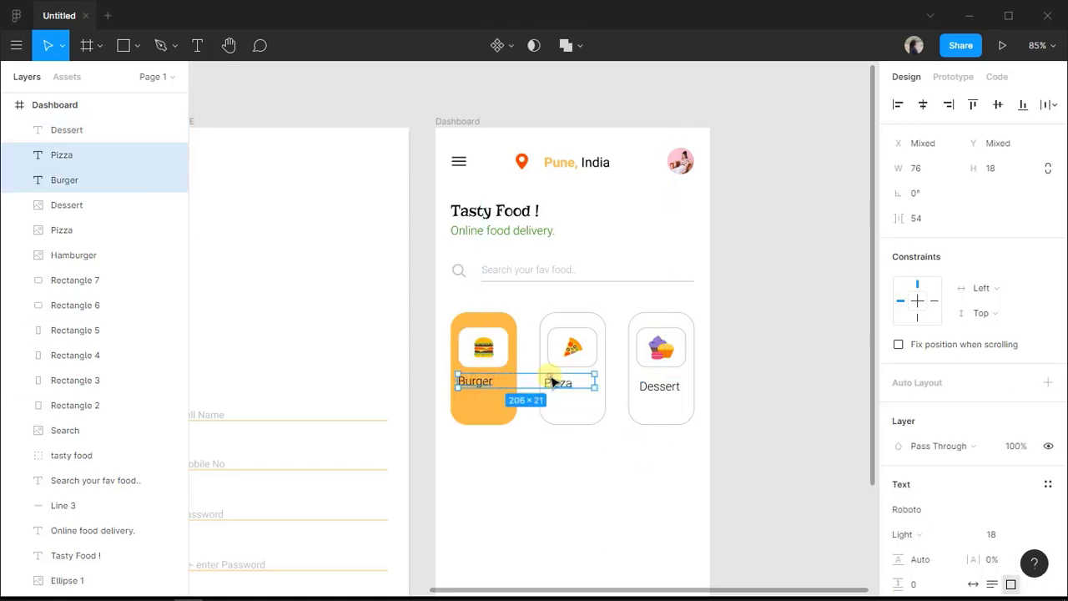
pyautogui.keyDown('shift'); pyautogui.click(658, 392); pyautogui.keyUp('shift')
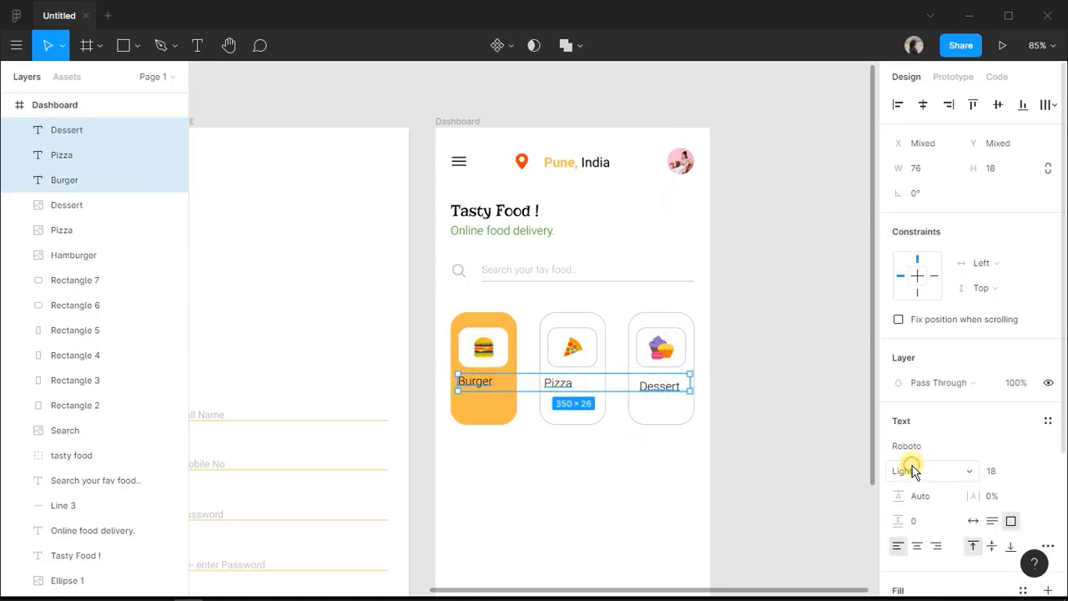
pyautogui.click(913, 470)
pyautogui.click(912, 392)
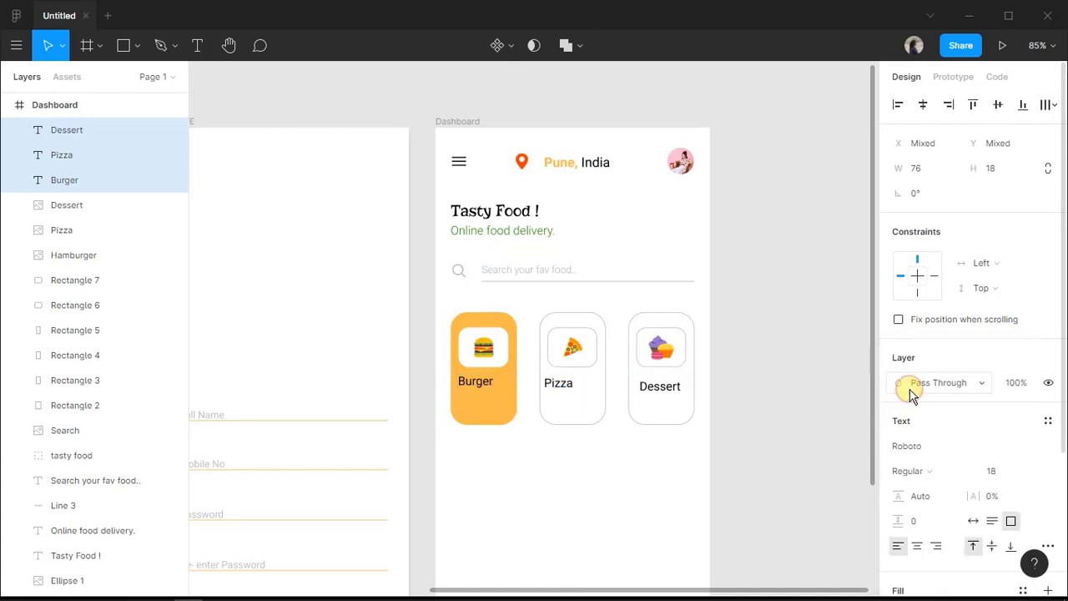
pyautogui.click(991, 472)
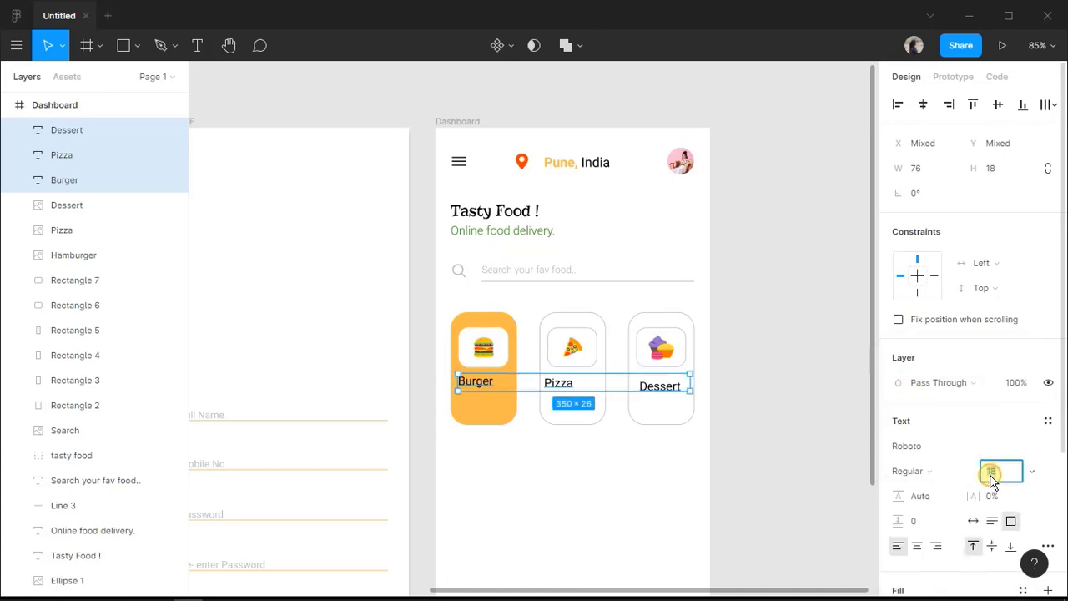
pyautogui.press('Return')
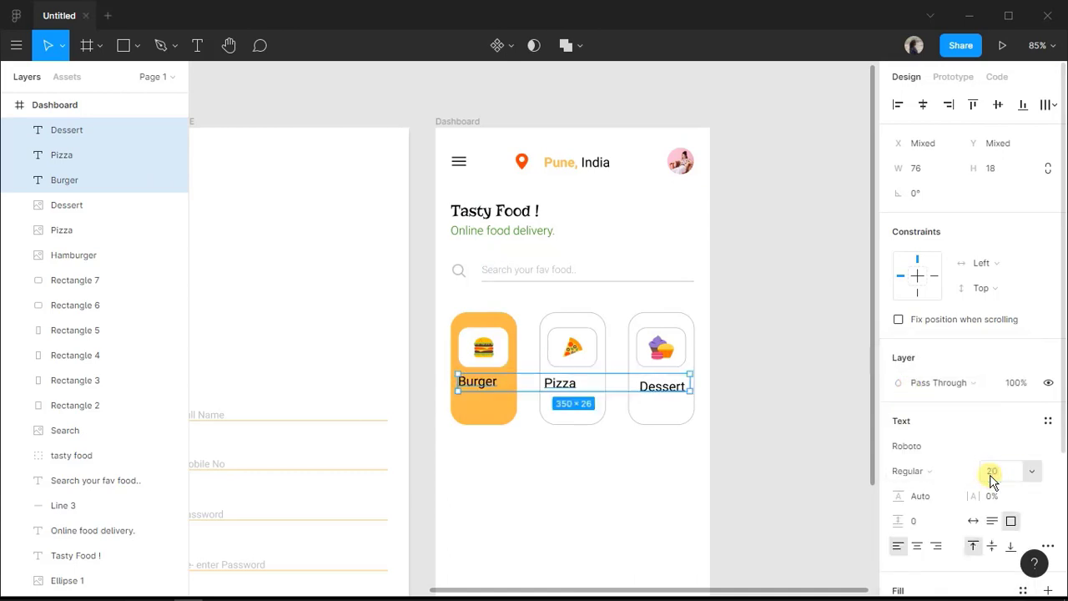
pyautogui.click(559, 478)
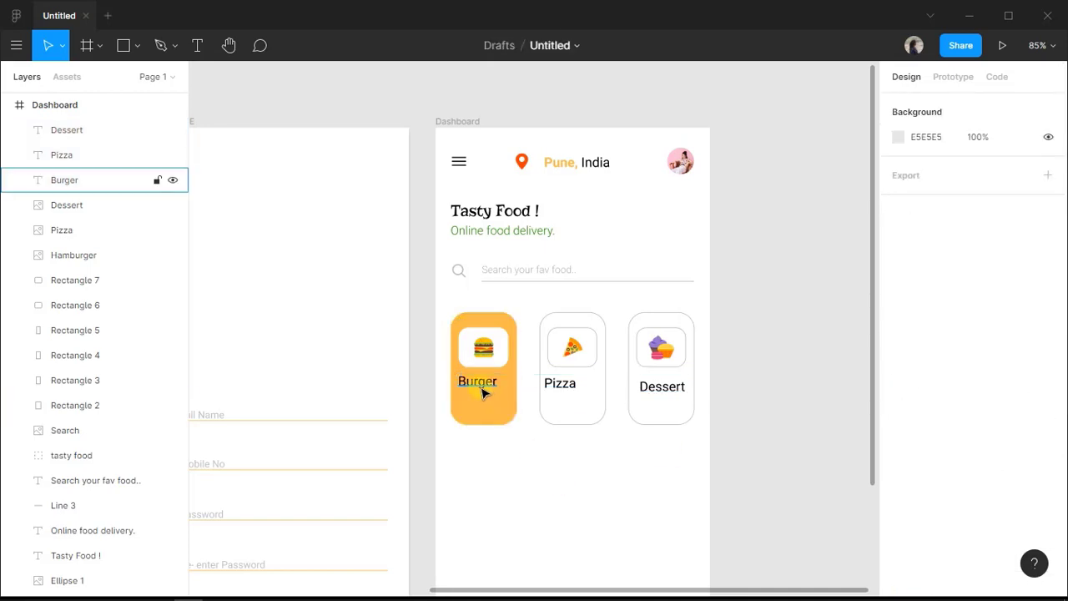
# Narrow the Burger label's text box to 68 and align the three labels on one line, centred under their icons.
pyautogui.moveTo(485, 390); pyautogui.dragTo(493, 383)
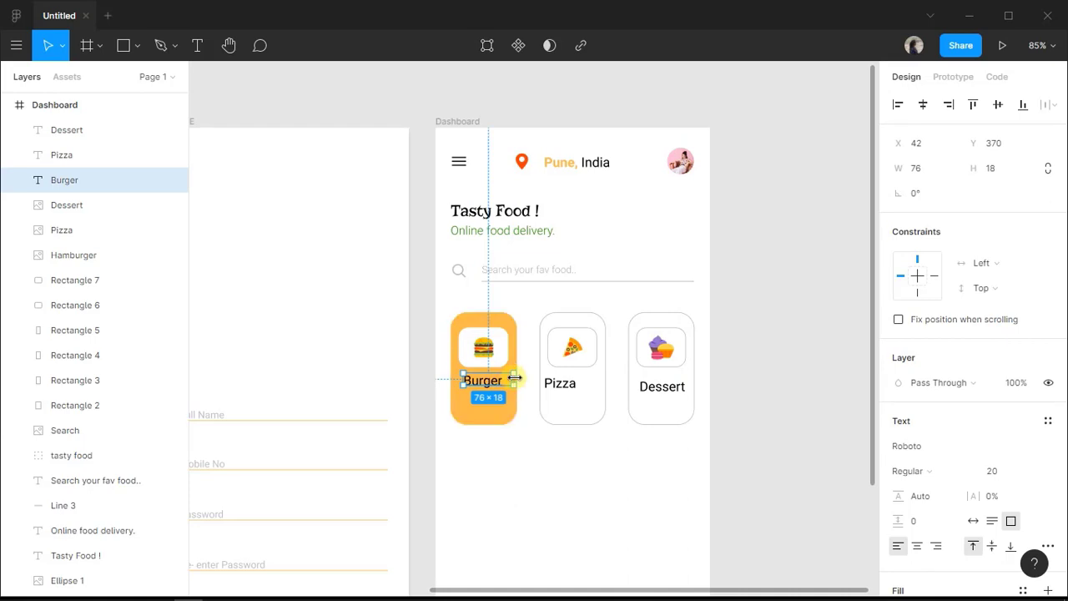
pyautogui.moveTo(515, 378); pyautogui.dragTo(508, 378)
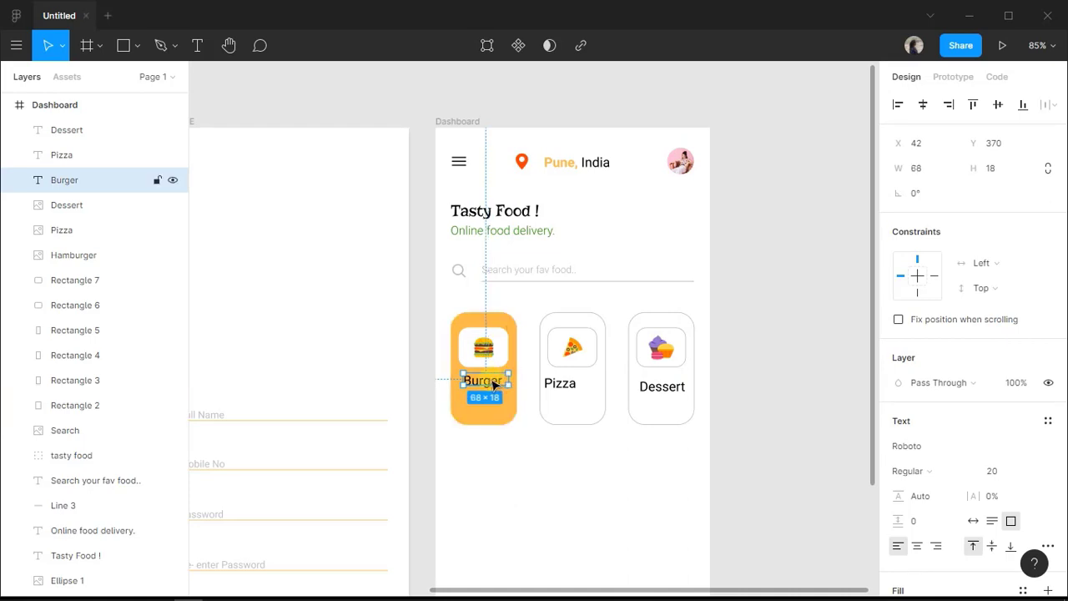
pyautogui.click(672, 385)
pyautogui.keyDown('ctrl'); pyautogui.scroll(5, 648, 377); pyautogui.keyUp('ctrl')
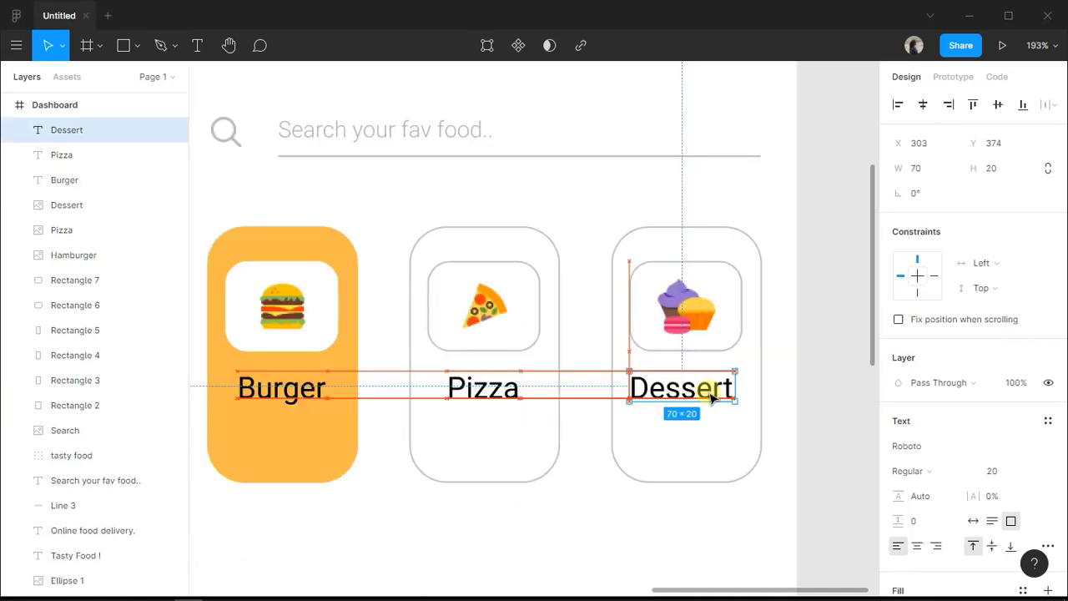
pyautogui.moveTo(712, 398); pyautogui.dragTo(717, 398)
pyautogui.click(586, 500)
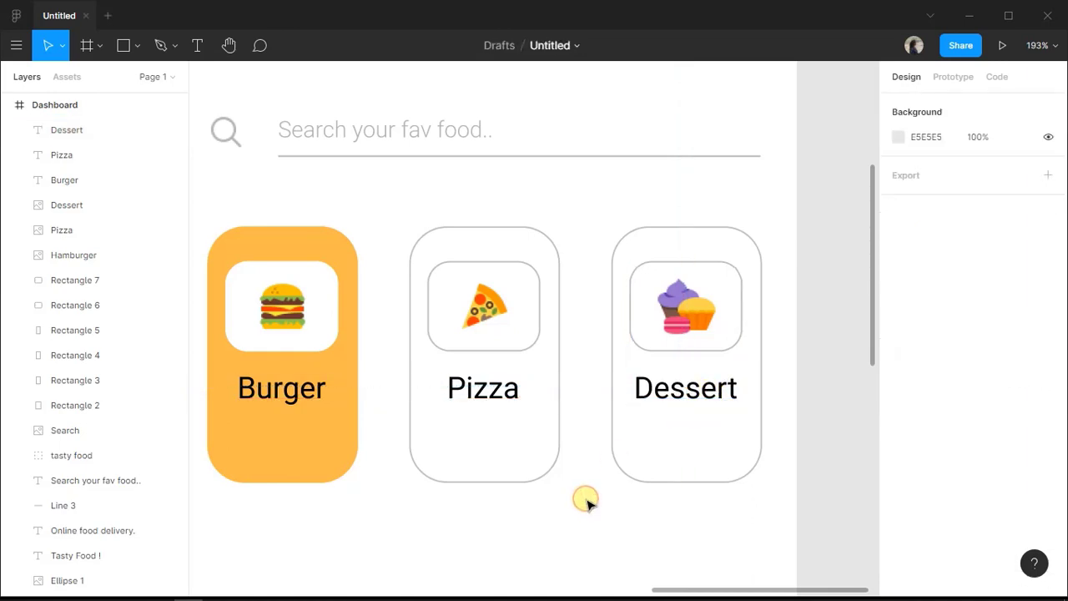
# Run the Icons8 plugin, search for "next", insert the black circled right-arrow icon, and close the plugin.
pyautogui.click(18, 46)
pyautogui.moveTo(133, 255)
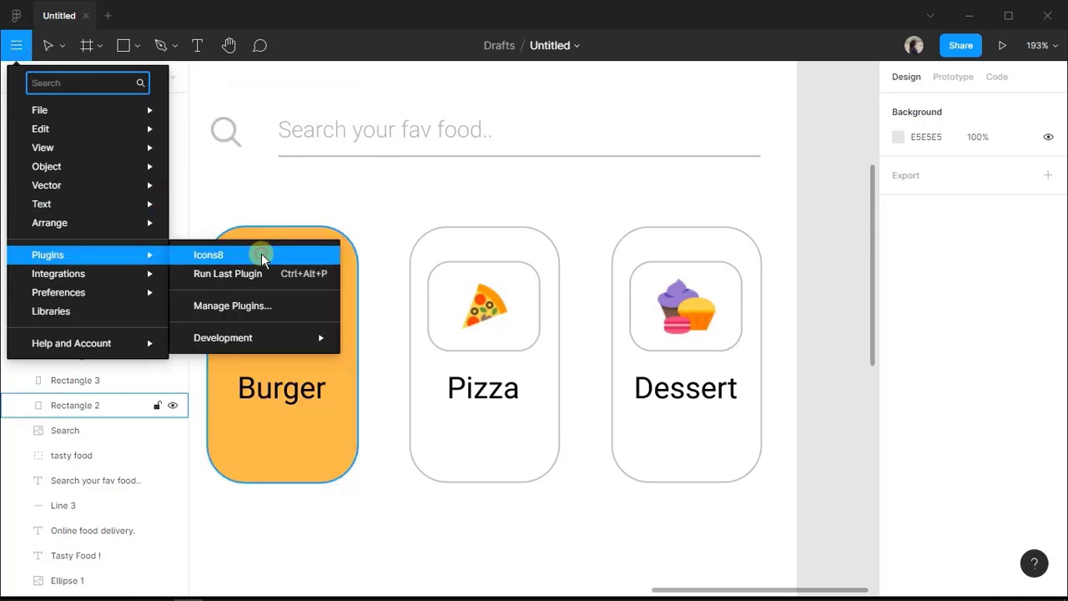
pyautogui.click(262, 257)
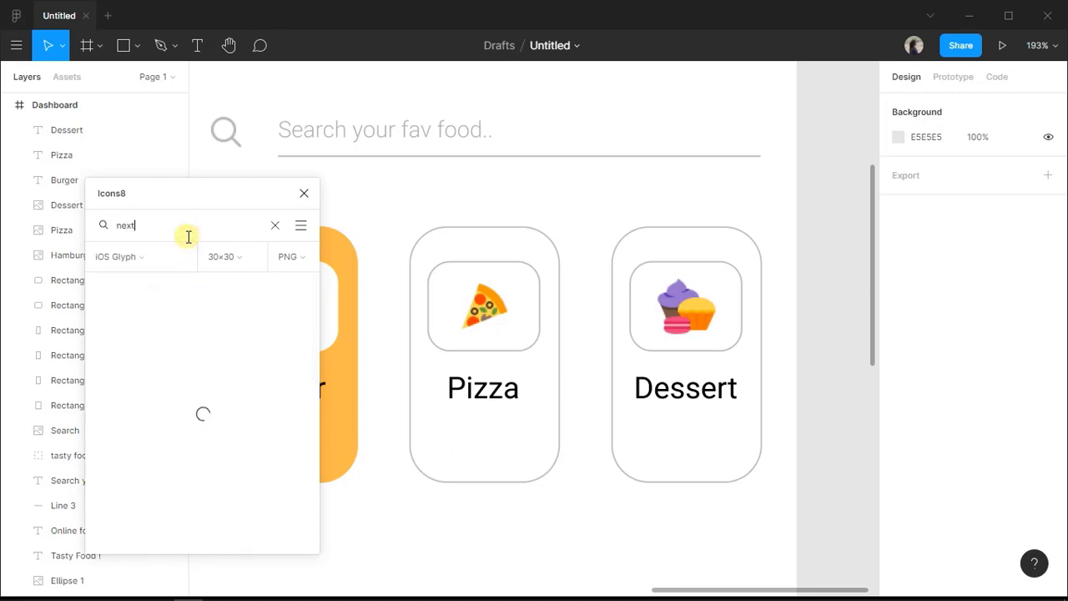
pyautogui.click(174, 302)
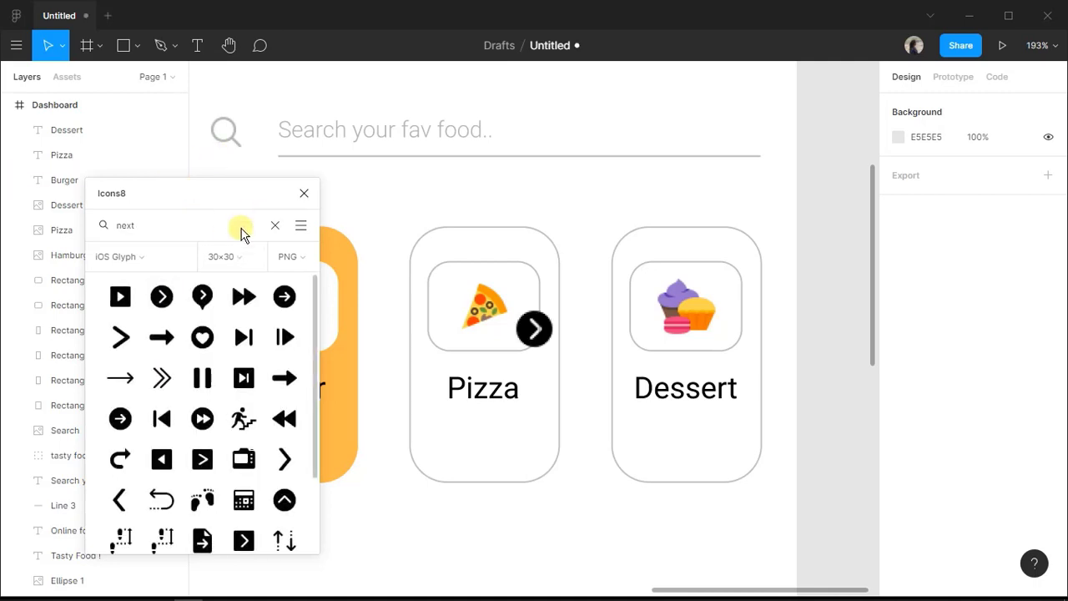
pyautogui.click(306, 198)
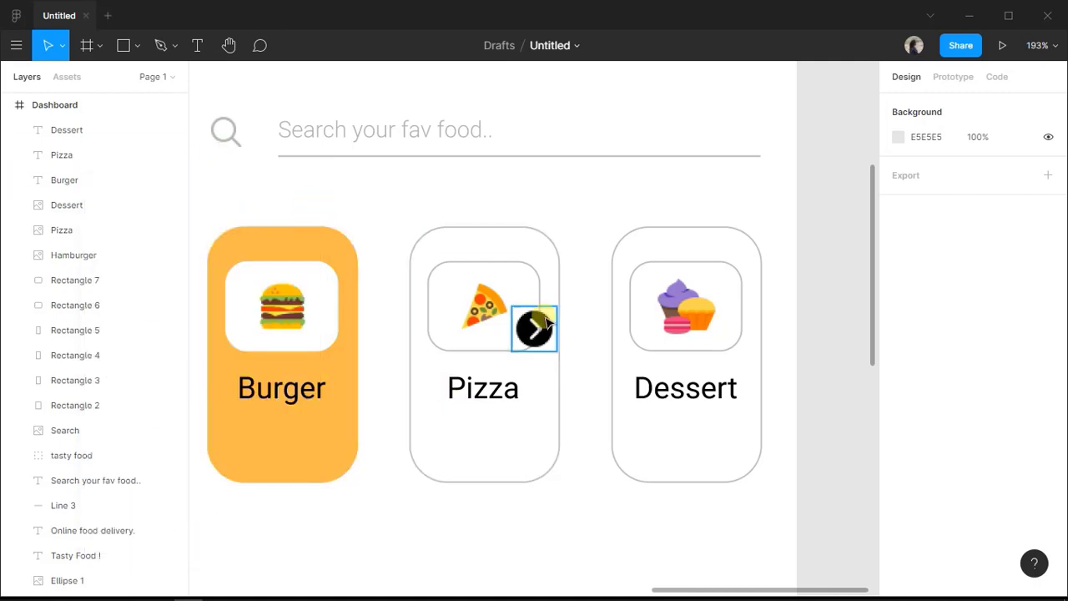
# Move the circled arrow icon below the Burger label and resize it to 25 by 25.
pyautogui.moveTo(547, 321); pyautogui.dragTo(278, 440)
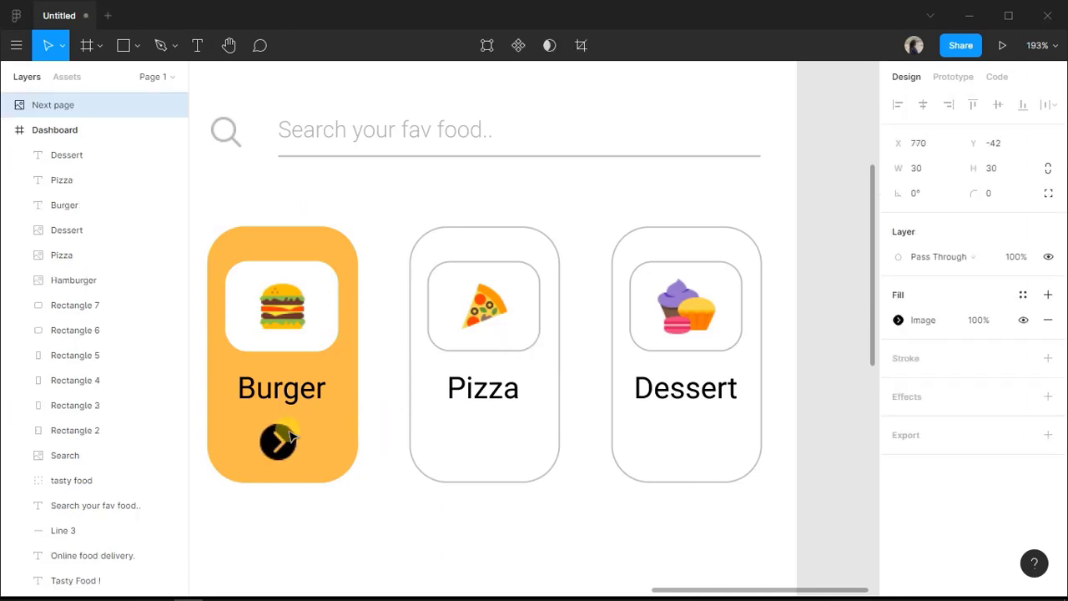
pyautogui.click(926, 169)
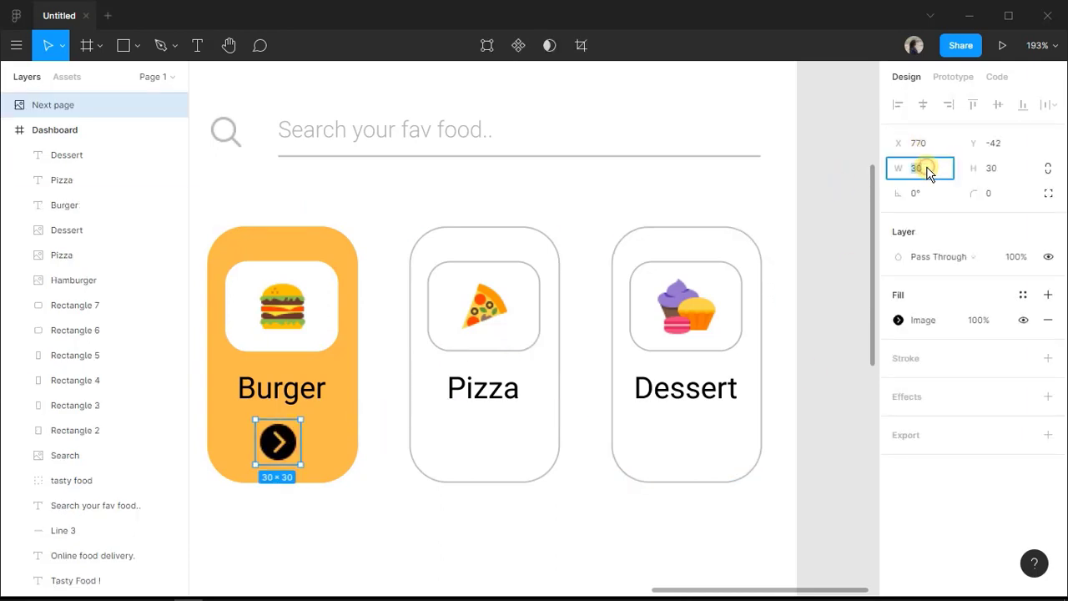
pyautogui.click(981, 168)
pyautogui.write('2')
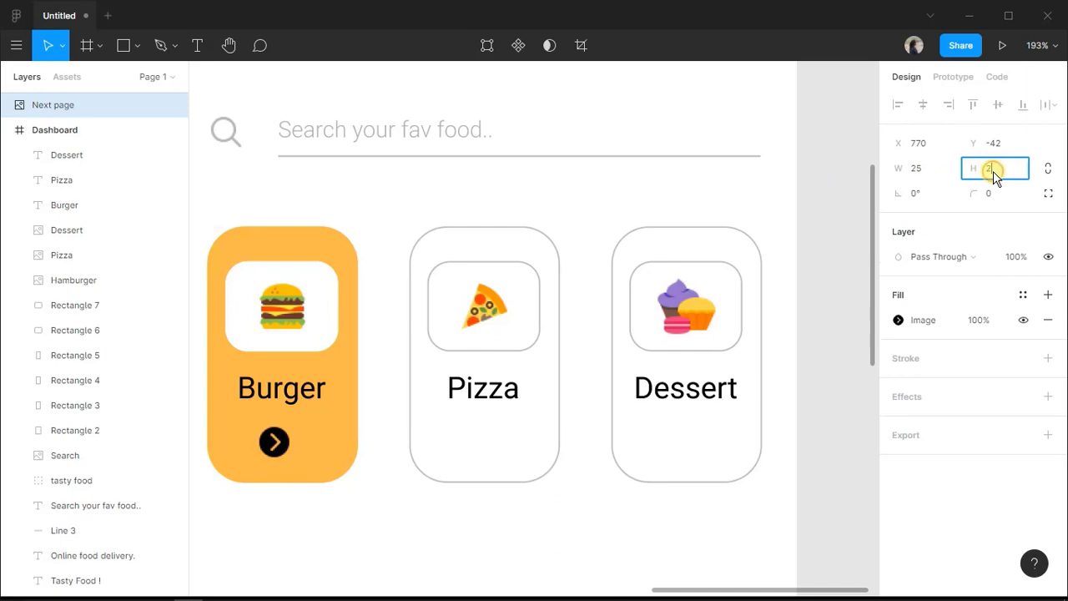
pyautogui.write('5')
pyautogui.press('Return')
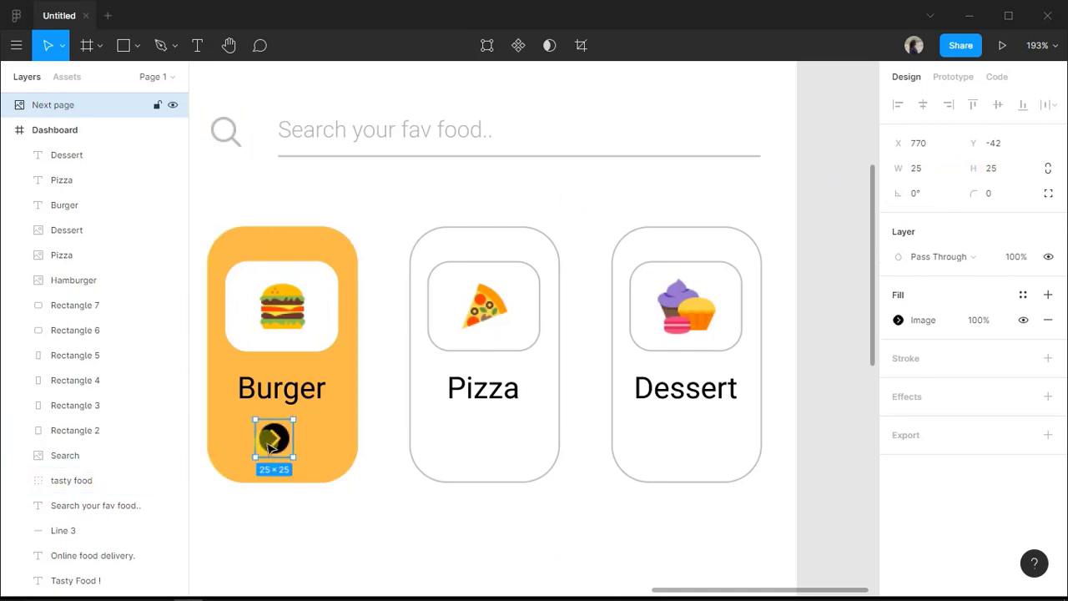
# Centre the arrow icon under Burger with its layer inside the Dashboard frame, and copy it below the Pizza and Dessert labels.
pyautogui.scroll(-3, 269, 448)
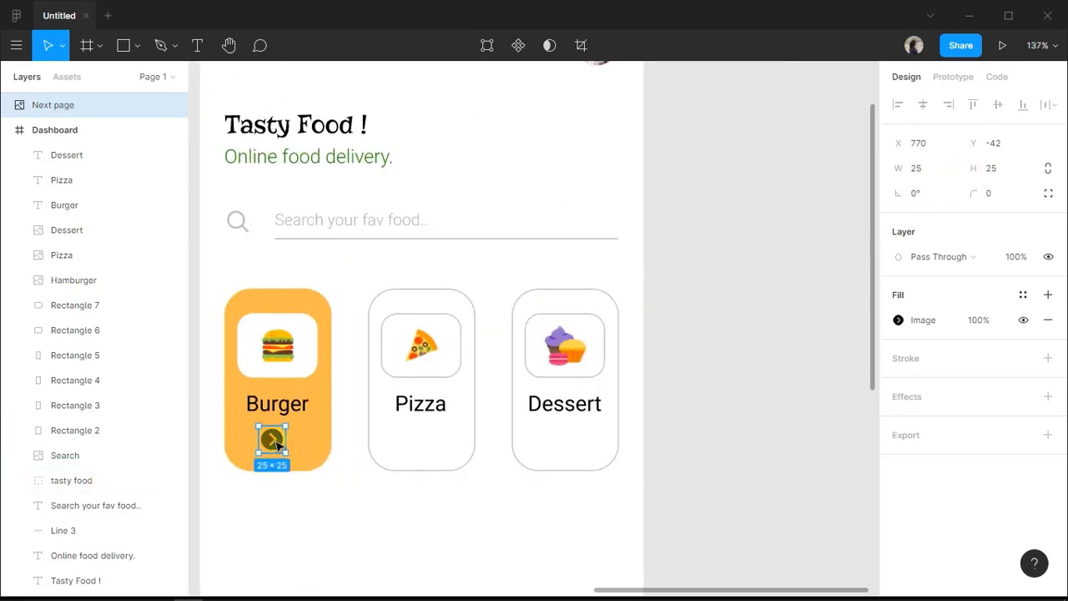
pyautogui.moveTo(278, 444); pyautogui.dragTo(282, 451)
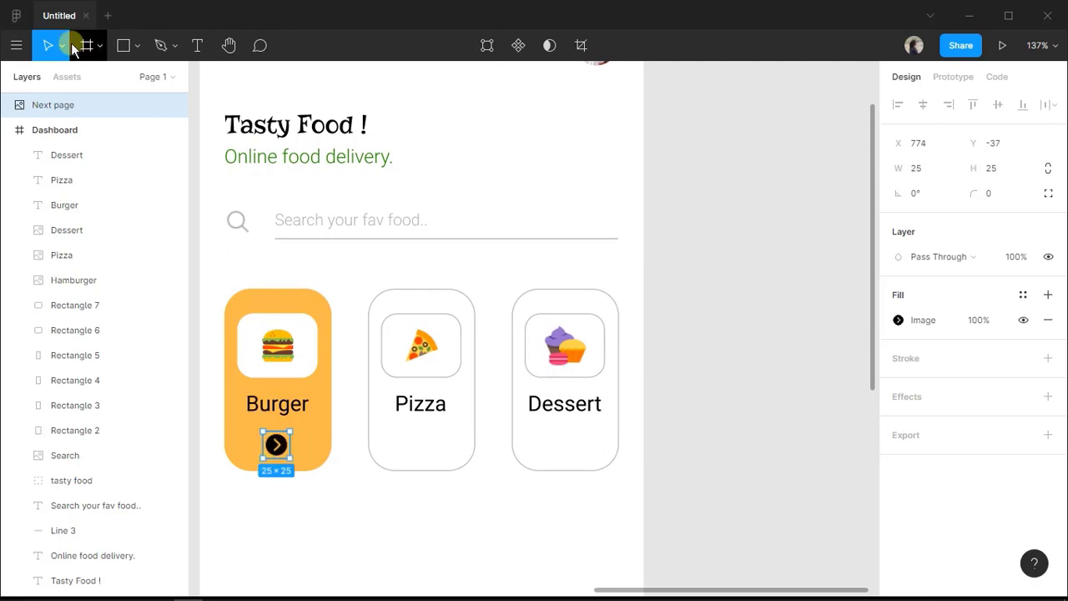
pyautogui.moveTo(62, 105); pyautogui.dragTo(46, 139)
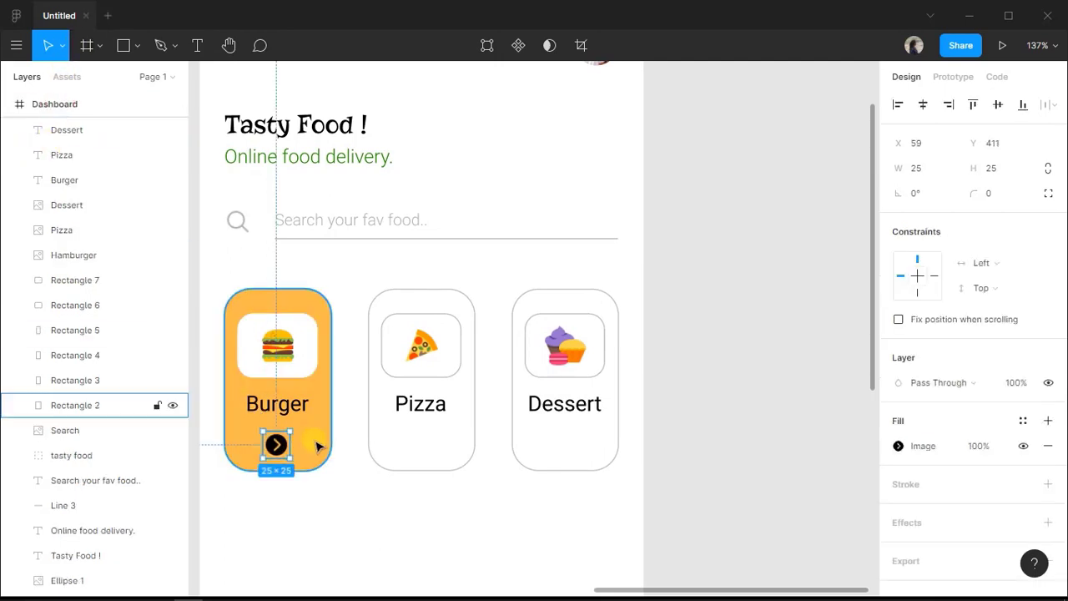
pyautogui.moveTo(278, 445); pyautogui.dragTo(575, 451)
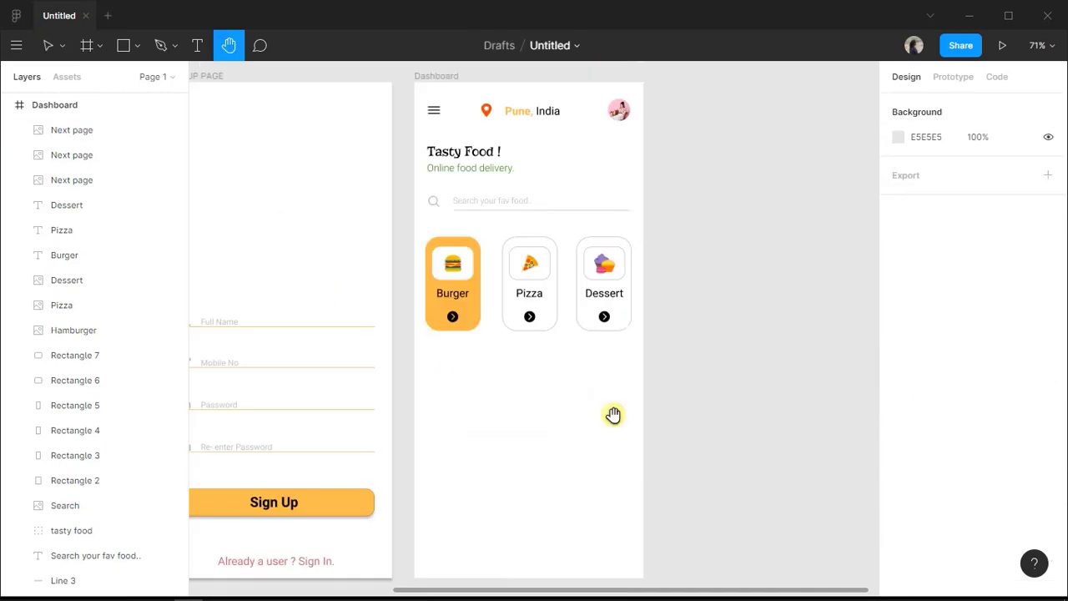
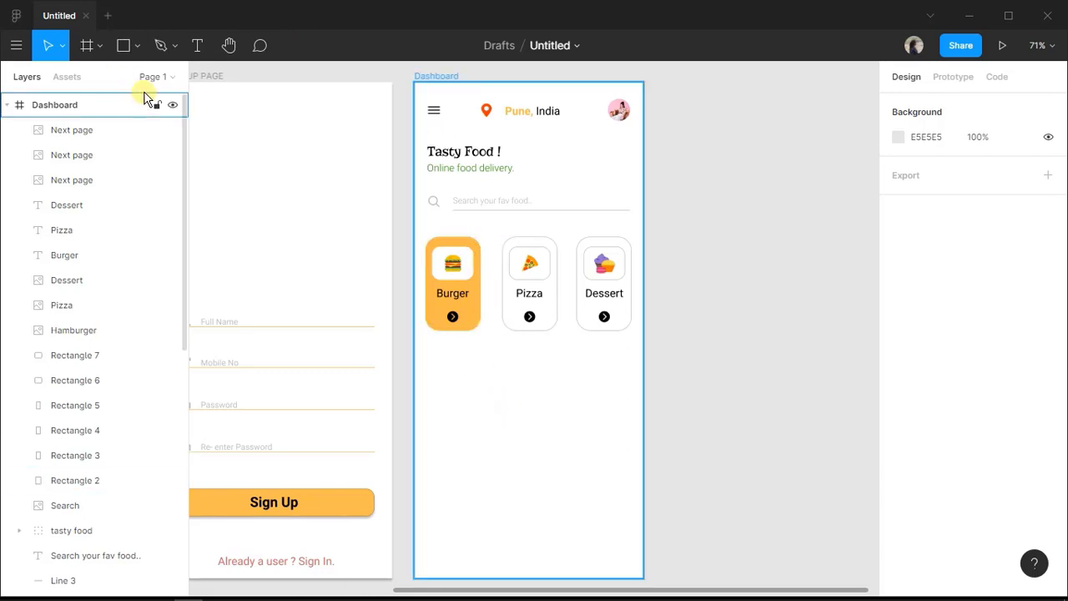
# Add a "Recommended" text box about 168 by 50 below the Burger card and set its font size to 25.
pyautogui.click(194, 50)
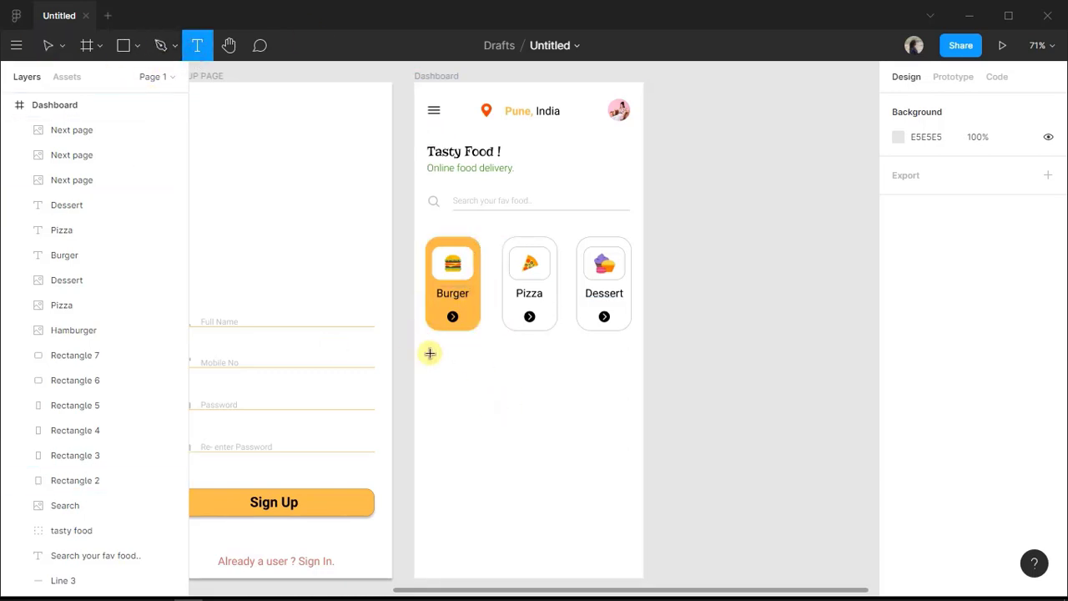
pyautogui.moveTo(430, 353); pyautogui.dragTo(528, 384)
pyautogui.write('Recommended')
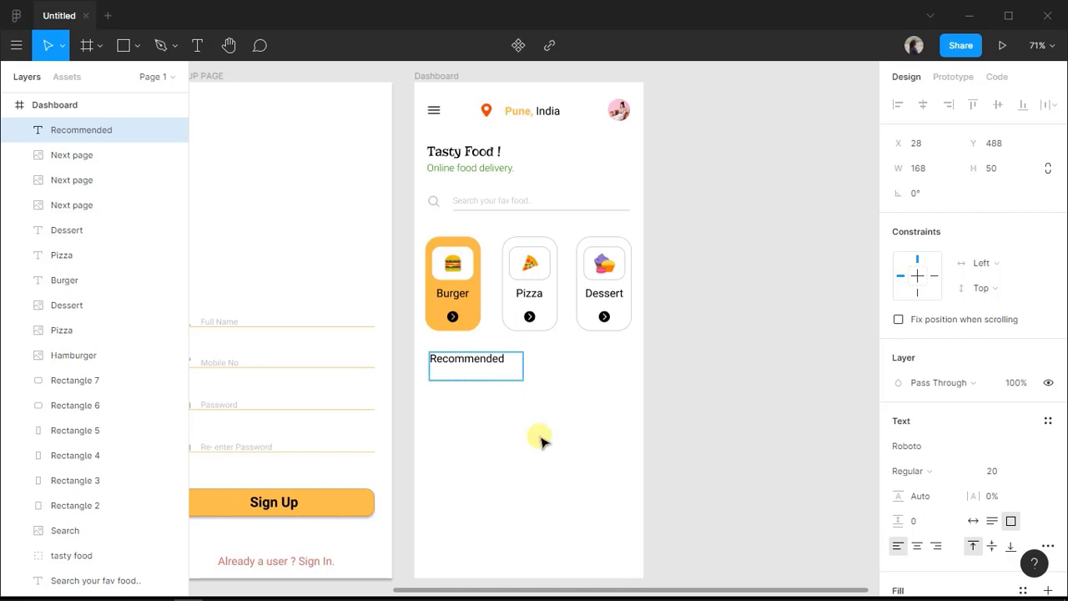
pyautogui.press('Escape')
pyautogui.click(1004, 473)
pyautogui.write('2')
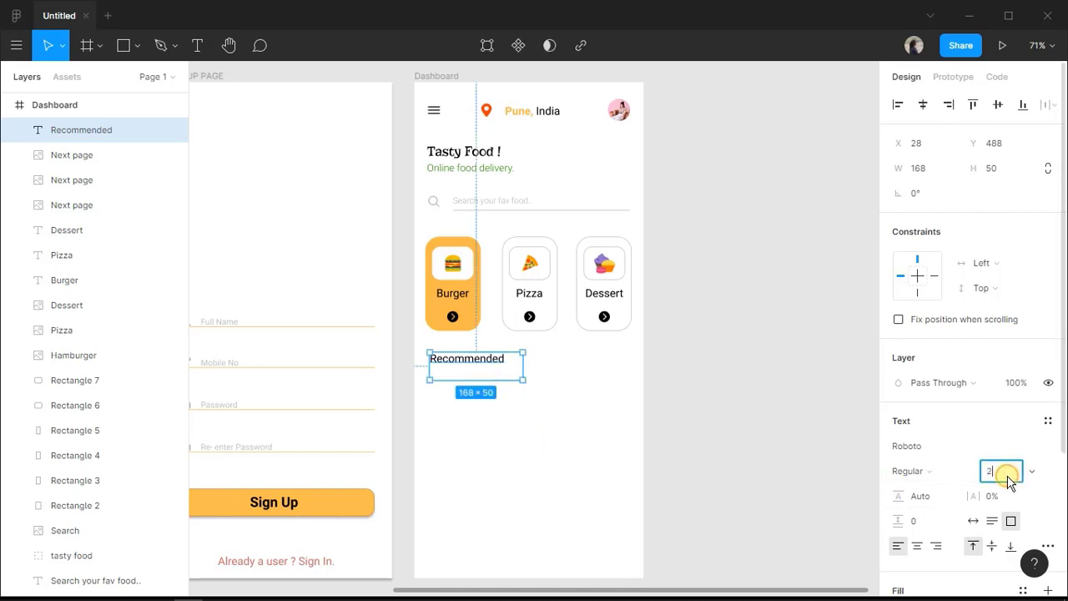
pyautogui.write('5')
pyautogui.press('Return')
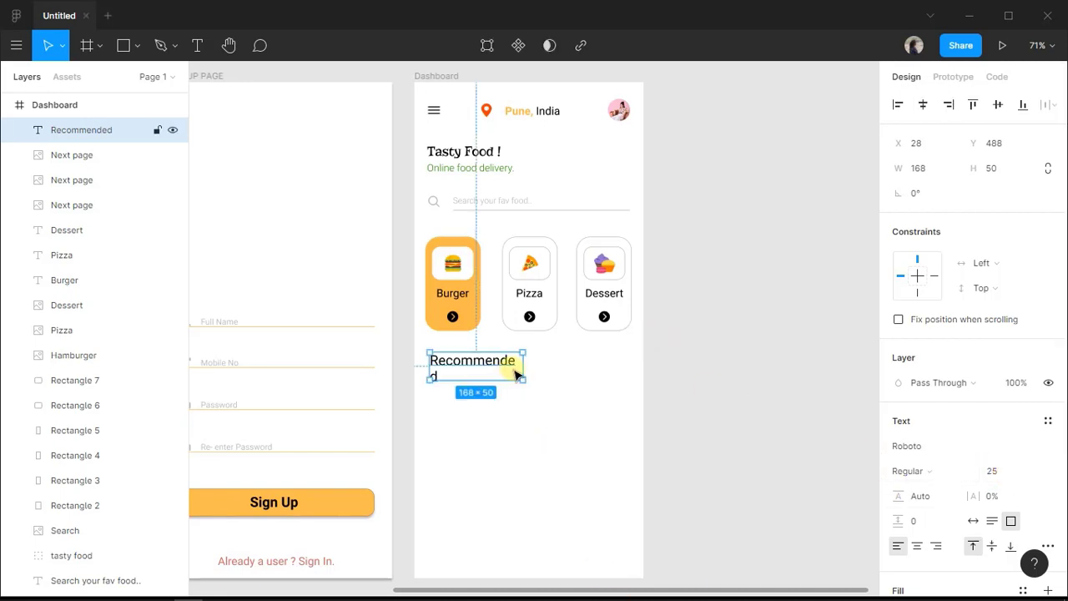
# Widen the Recommended text box to about 185, make it Bold at size 22, and move it slightly down.
pyautogui.moveTo(523, 364); pyautogui.dragTo(529, 365)
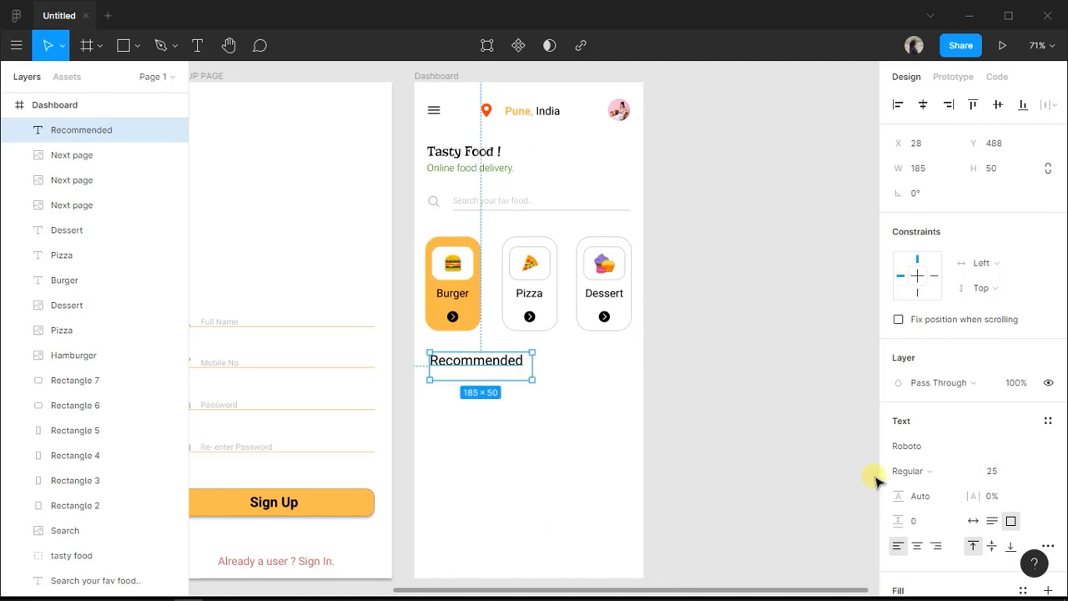
pyautogui.click(953, 473)
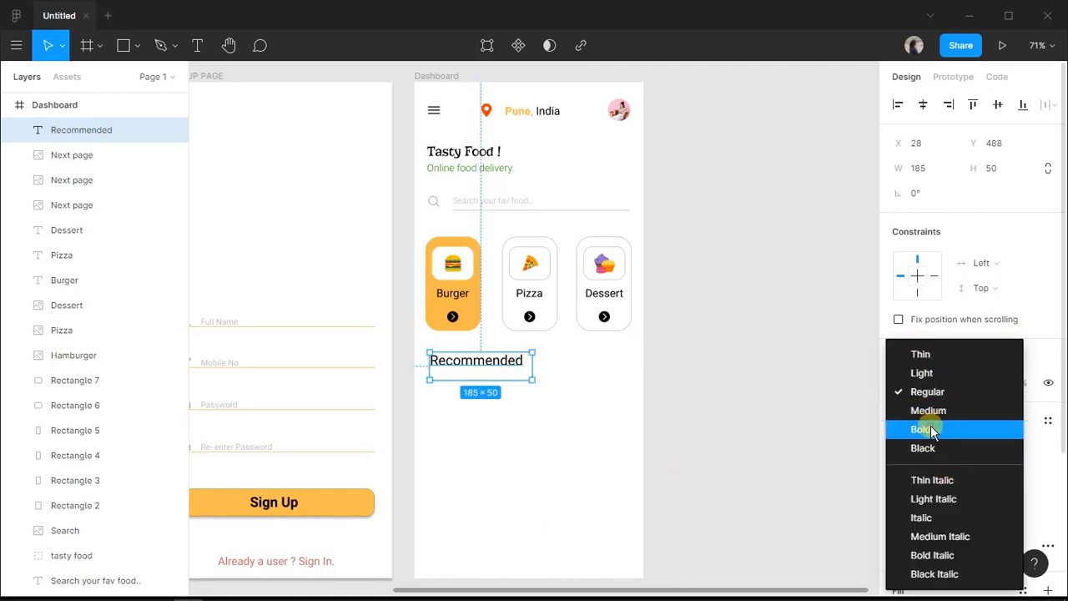
pyautogui.click(932, 431)
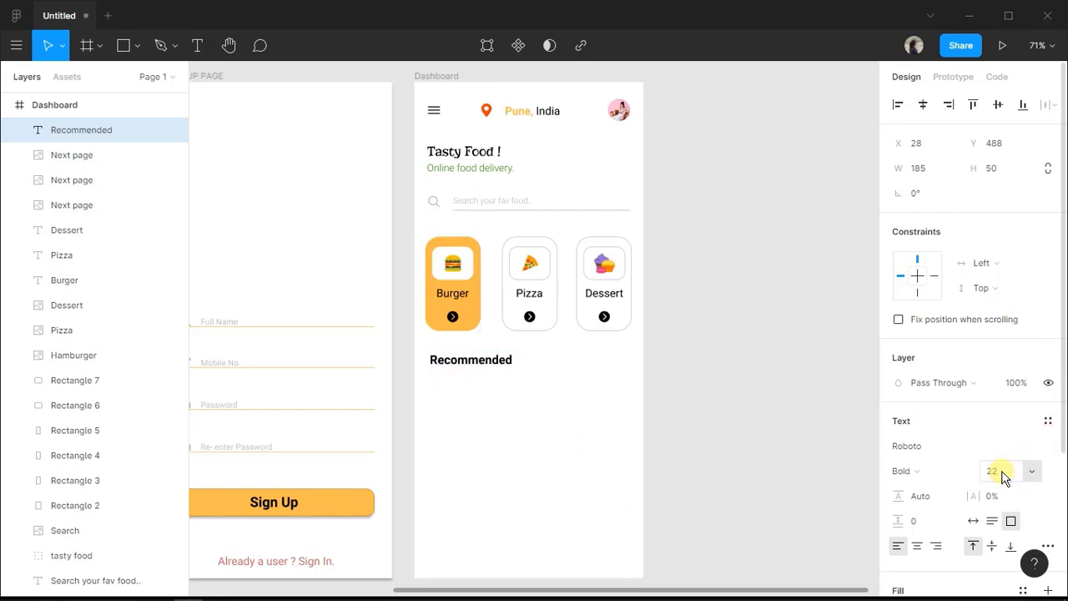
pyautogui.moveTo(479, 358); pyautogui.dragTo(489, 374)
# Insert the burger photo from the Saved Pictures folder below the Recommended heading on the Dashboard.
pyautogui.press('Escape')
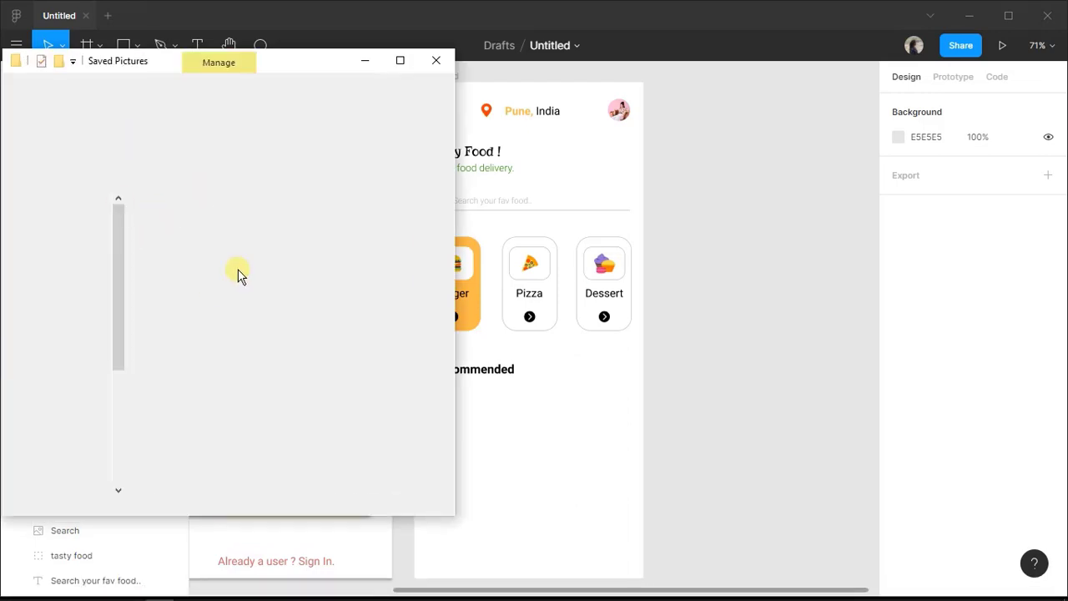
pyautogui.moveTo(186, 296); pyautogui.dragTo(523, 470)
pyautogui.click(660, 410)
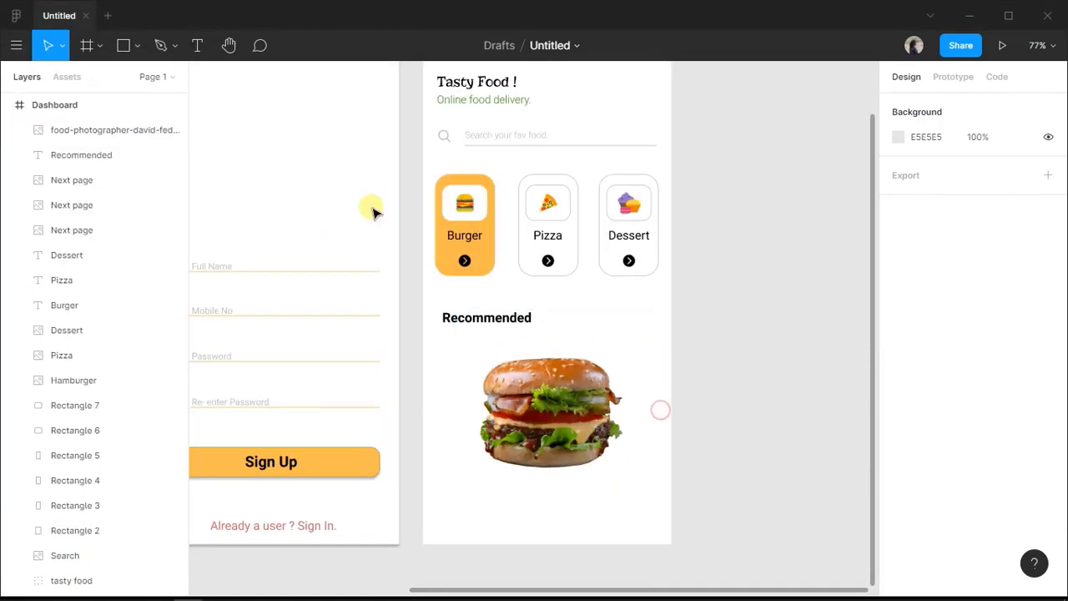
# Draw a rectangle over the burger photo, size it to 360 by 155, and order the photo's layer above it.
pyautogui.click(123, 46)
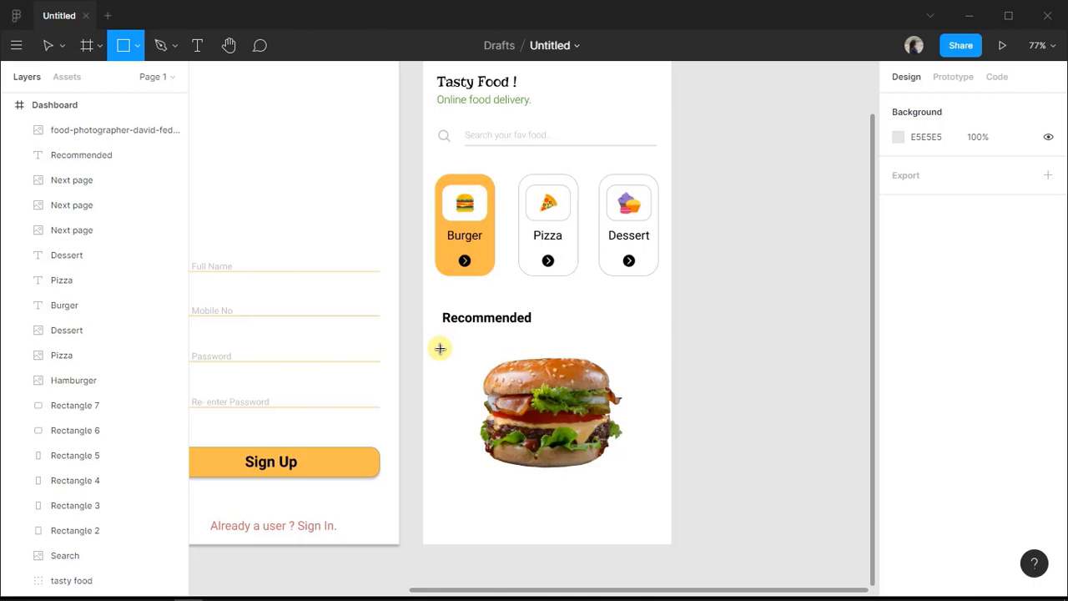
pyautogui.moveTo(440, 348); pyautogui.dragTo(657, 448)
pyautogui.click(933, 177)
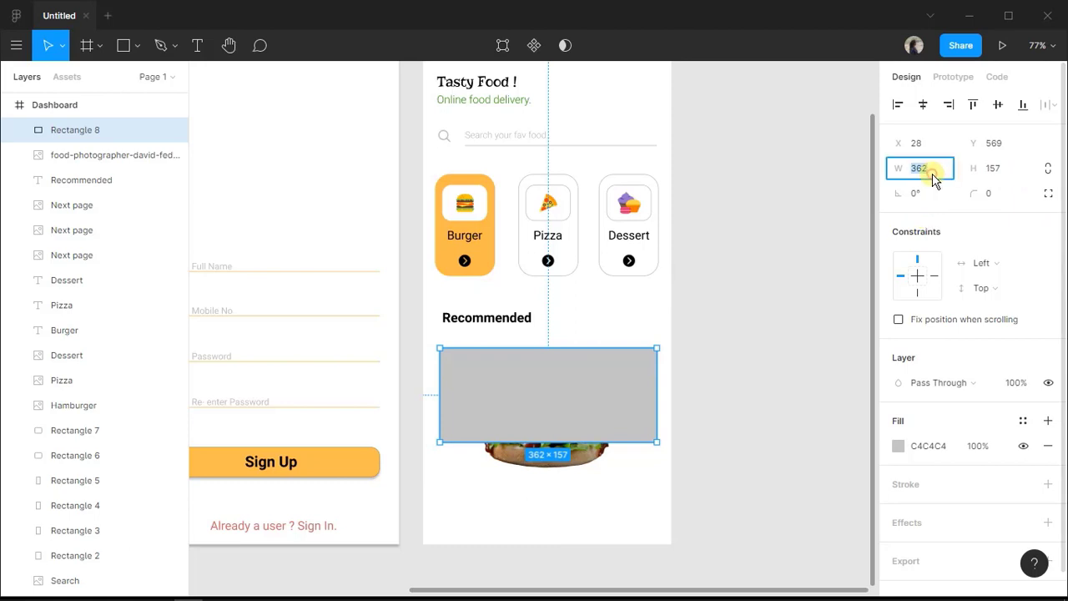
pyautogui.write('360')
pyautogui.click(992, 170)
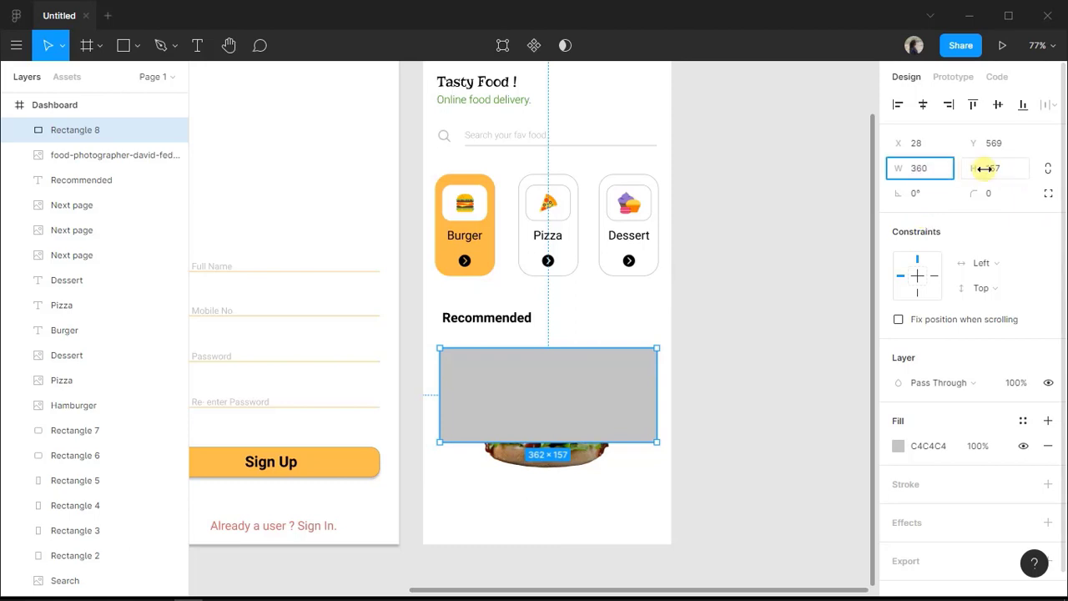
pyautogui.write('155')
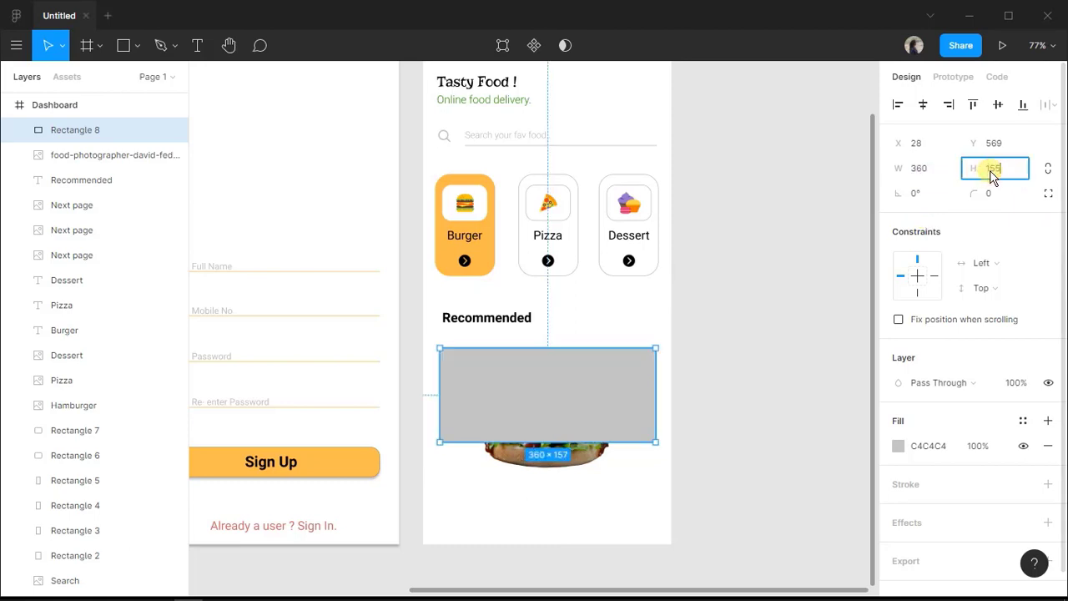
pyautogui.press('Return')
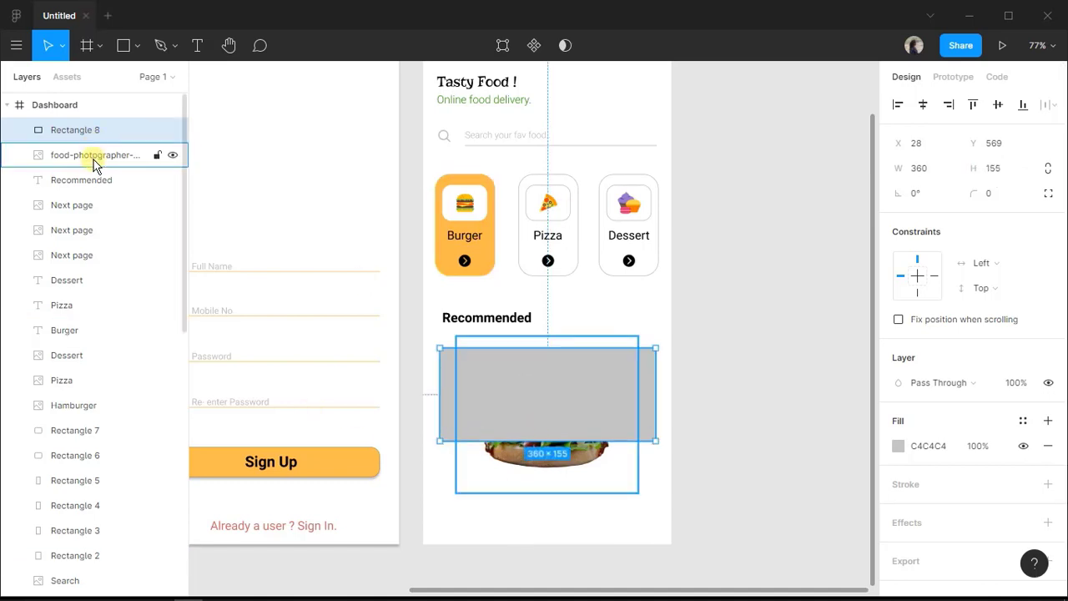
pyautogui.moveTo(93, 163); pyautogui.dragTo(78, 129)
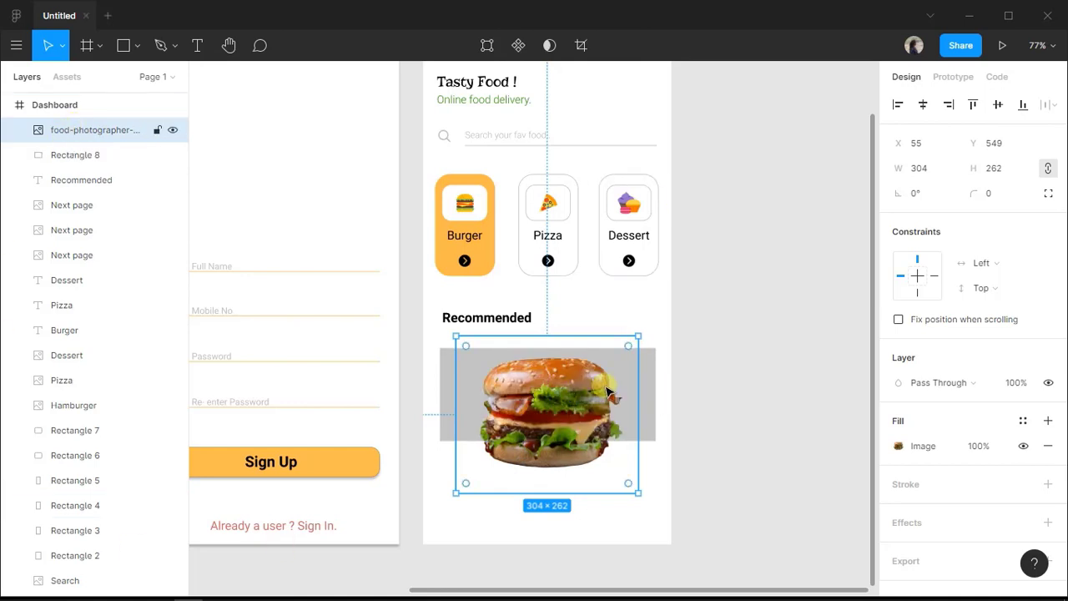
# Enable independent corner radii on the grey rectangle behind the burger and set its top-left radius to 25.
pyautogui.click(651, 374)
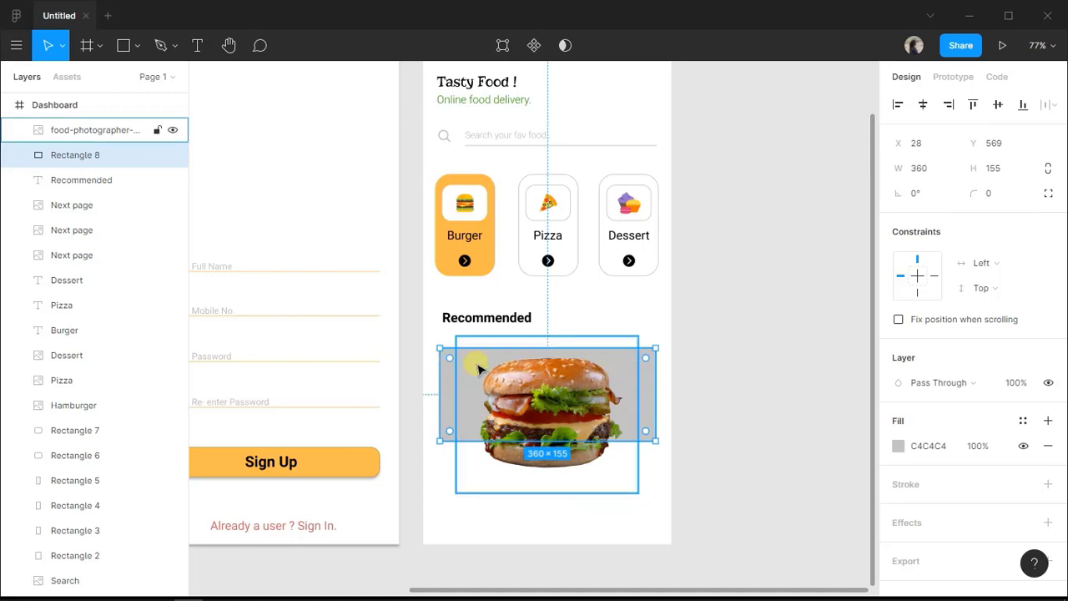
pyautogui.click(1049, 192)
pyautogui.click(914, 219)
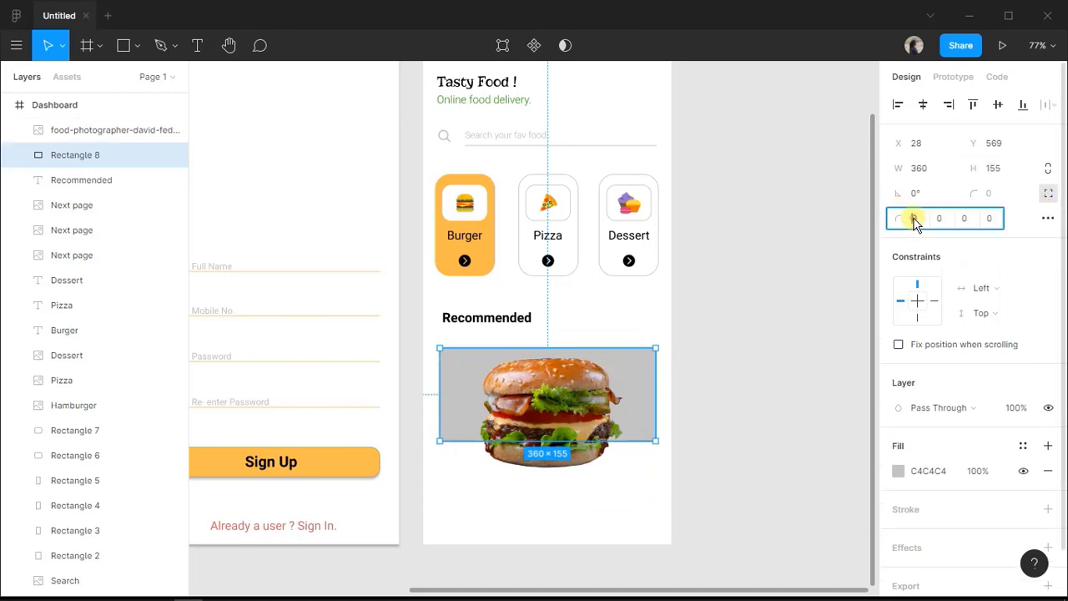
pyautogui.write('25')
pyautogui.press('Return')
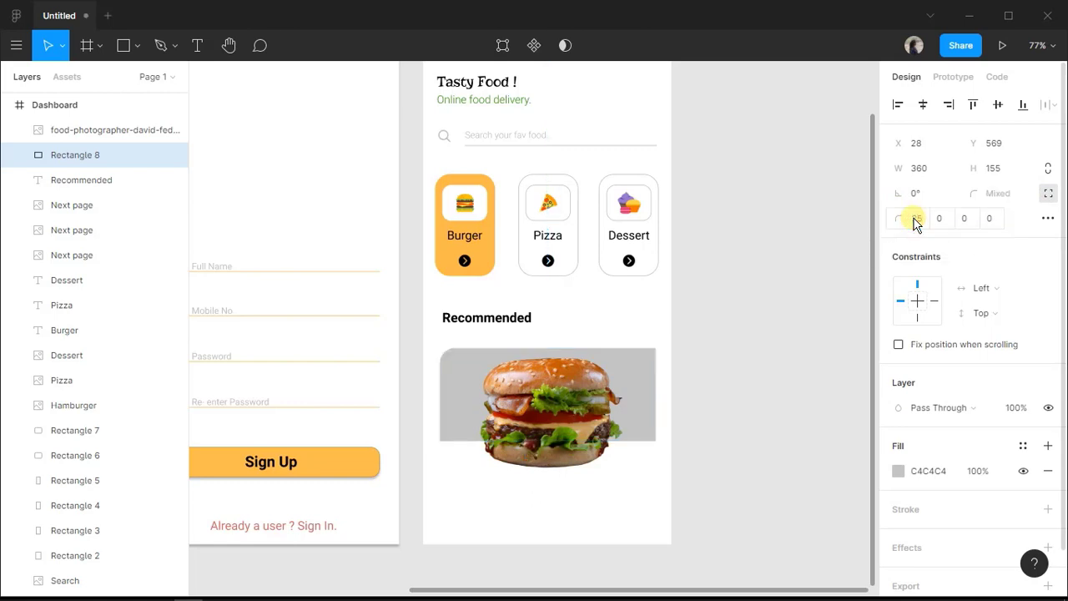
# Set the grey rectangle's bottom-right corner radius to 25.
pyautogui.click(966, 218)
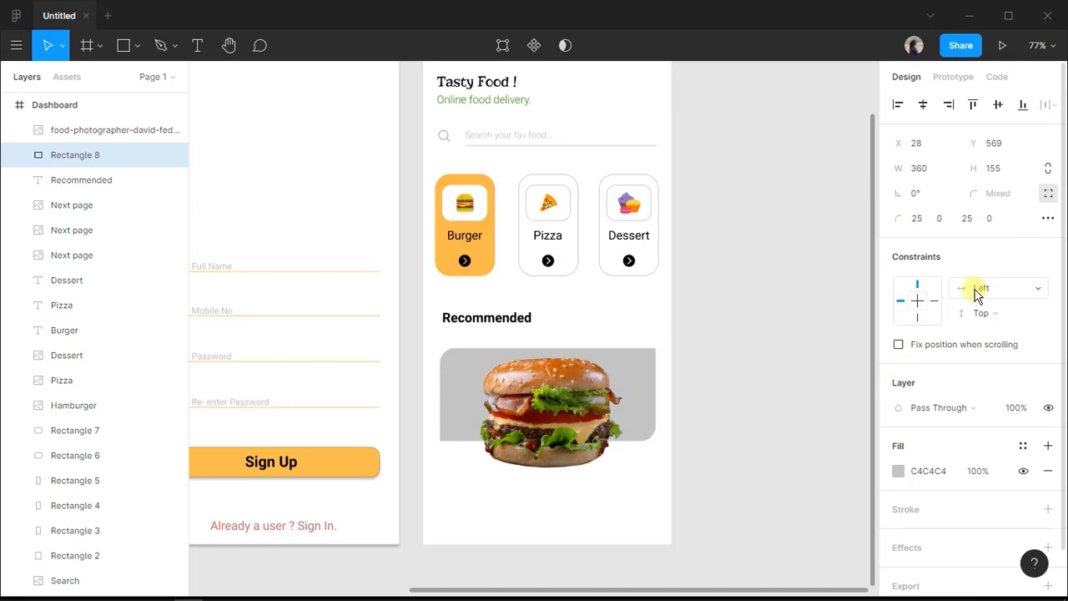
pyautogui.click(968, 221)
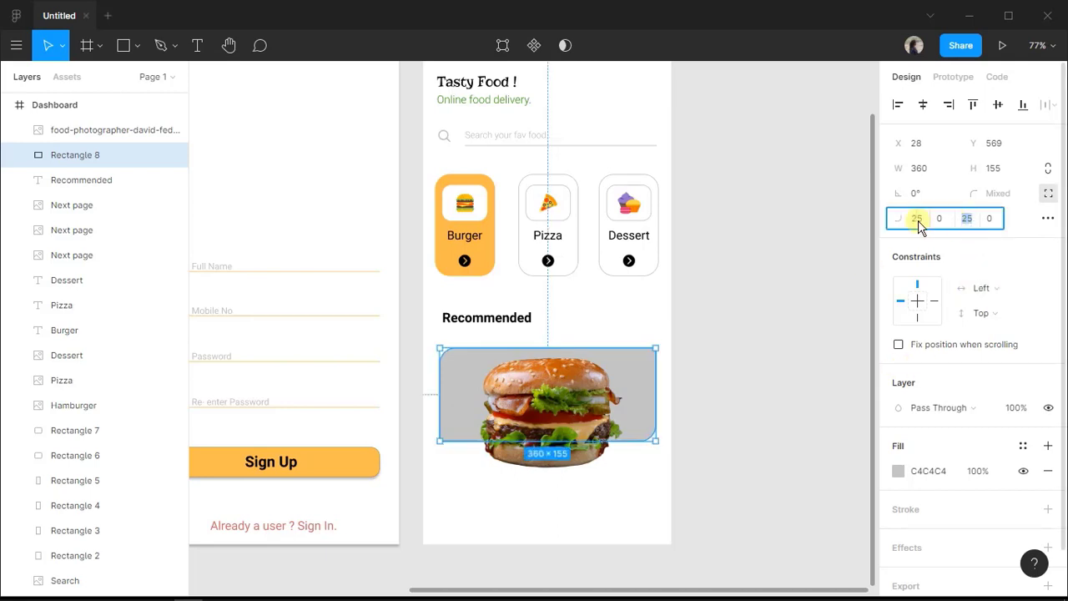
pyautogui.write('25')
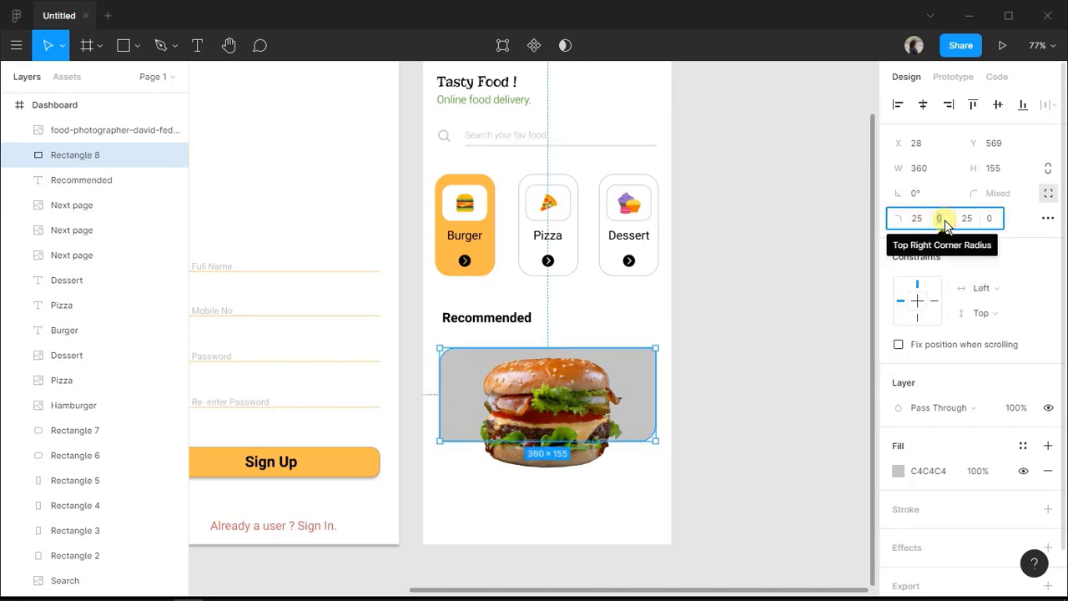
# Set the grey rectangle's top-right corner radius to 25 and its bottom-right radius to 0.
pyautogui.click(942, 218)
pyautogui.write('25')
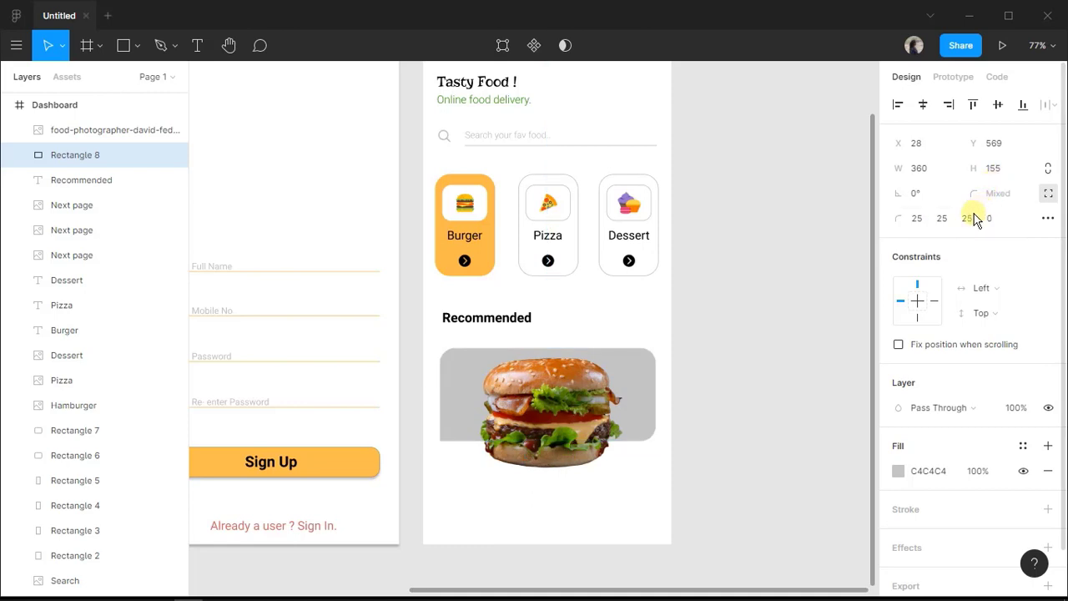
pyautogui.click(968, 220)
pyautogui.write('0')
pyautogui.press('Return')
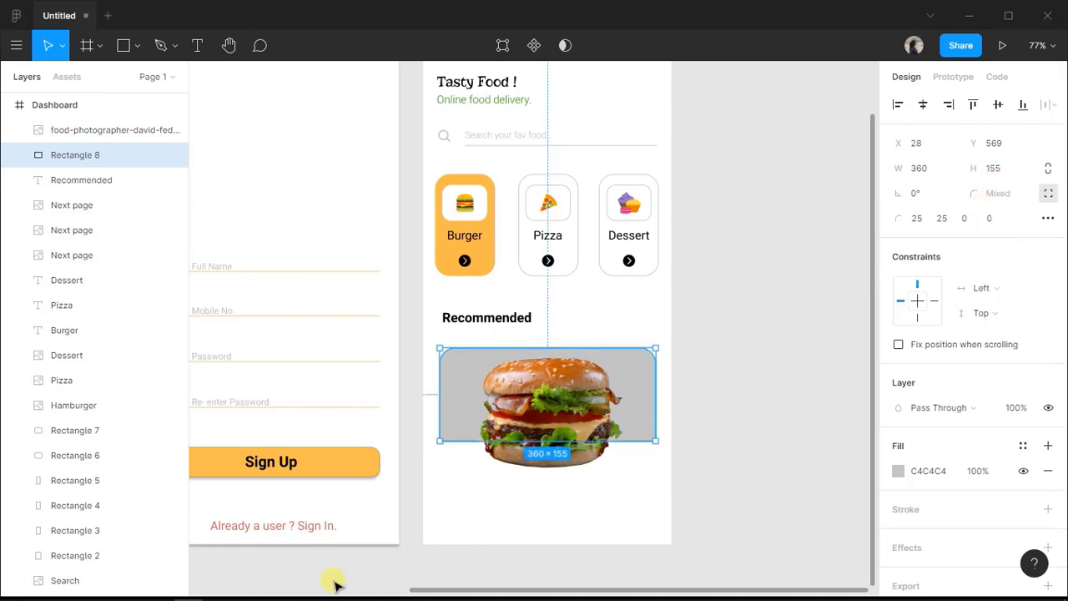
# Select the grey rectangle behind the burger photo.
pyautogui.click(632, 432)
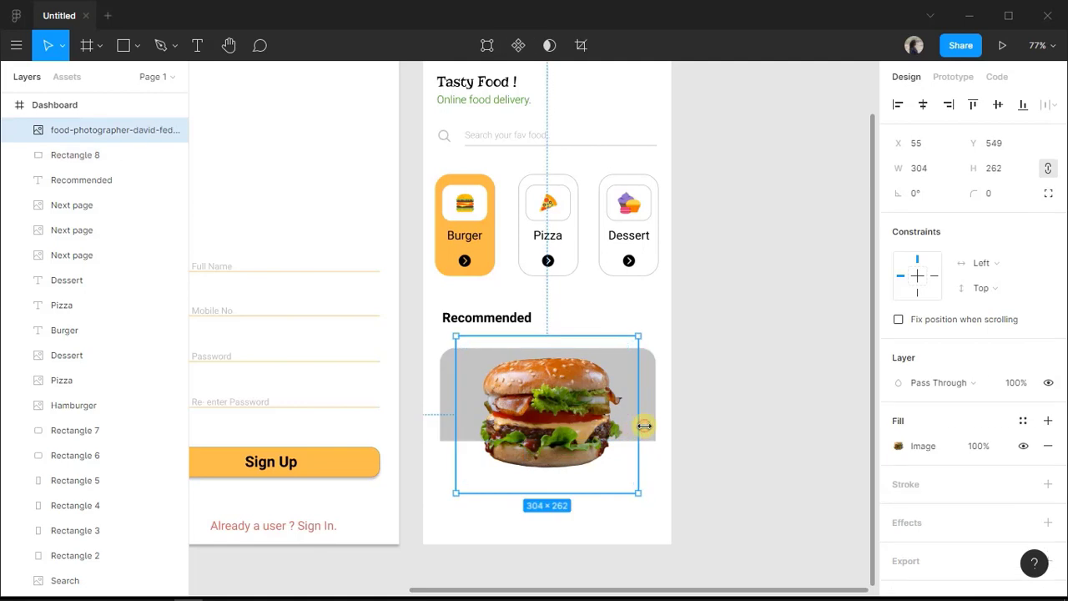
pyautogui.click(645, 426)
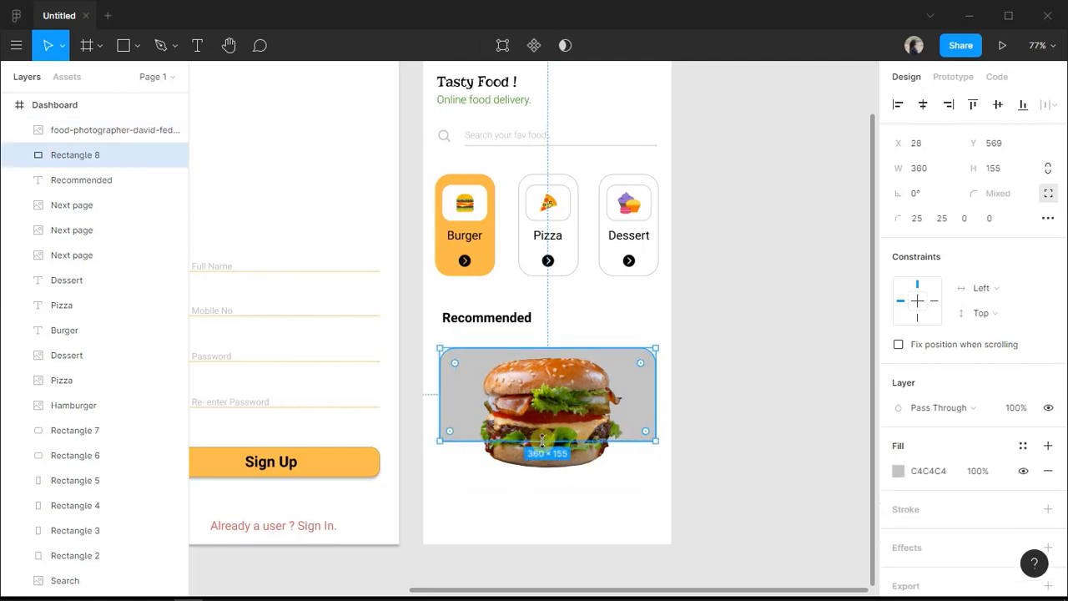
# Resize the rectangle behind the burger image to 360 × 167 and fill it with the orange document color FFB84A.
pyautogui.moveTo(541, 441); pyautogui.dragTo(568, 446)
pyautogui.click(651, 424)
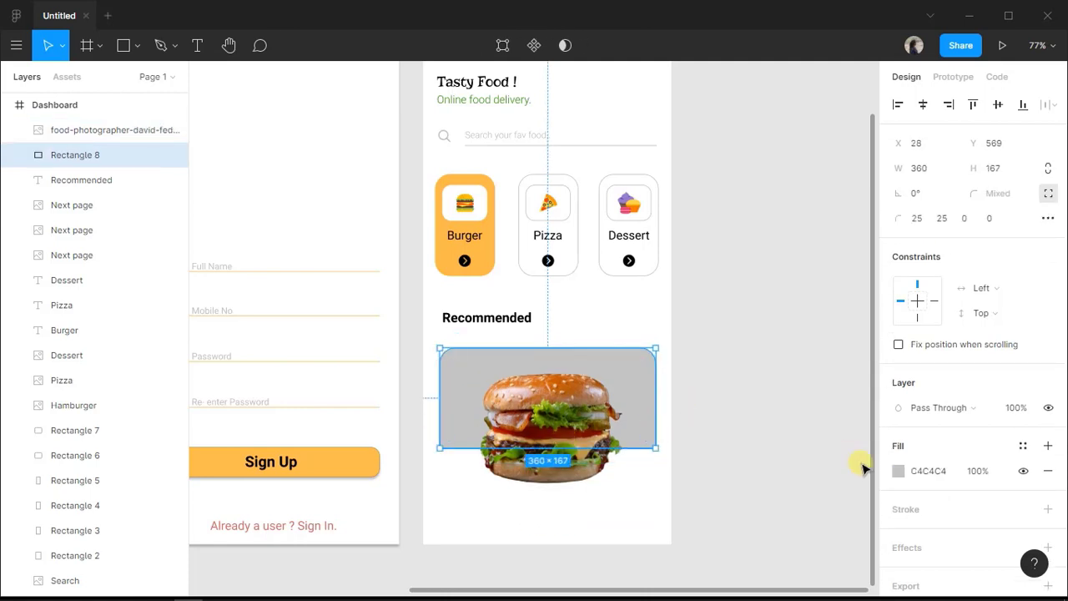
pyautogui.click(898, 473)
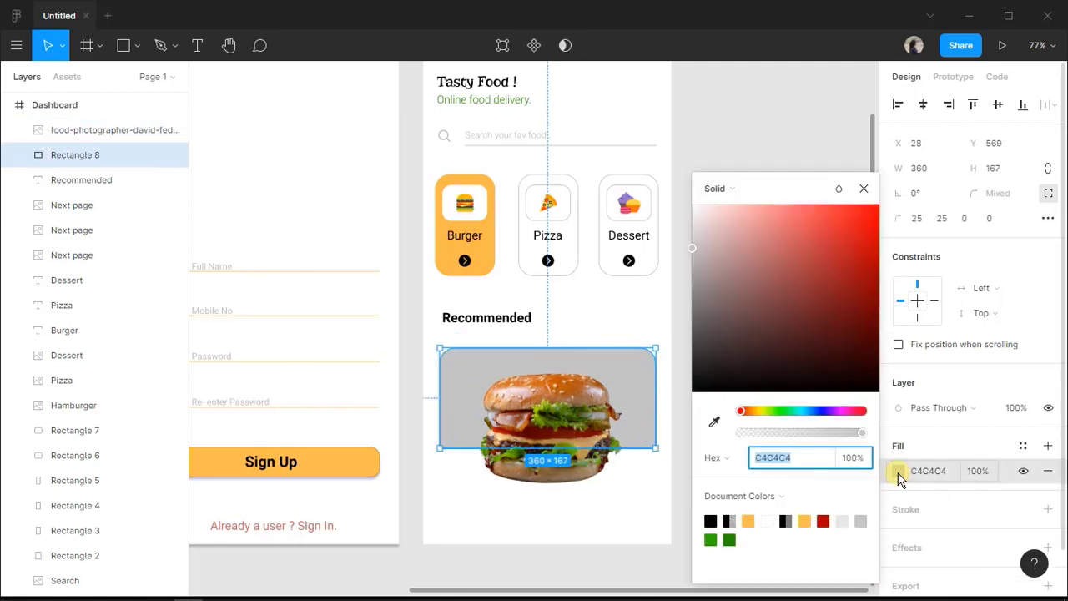
pyautogui.click(749, 522)
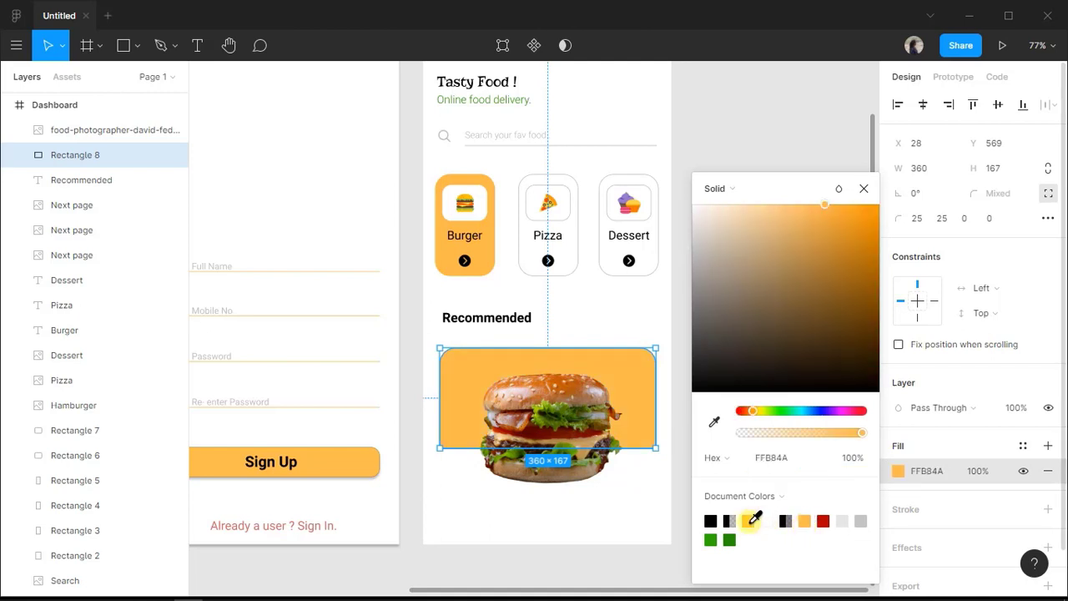
pyautogui.click(606, 520)
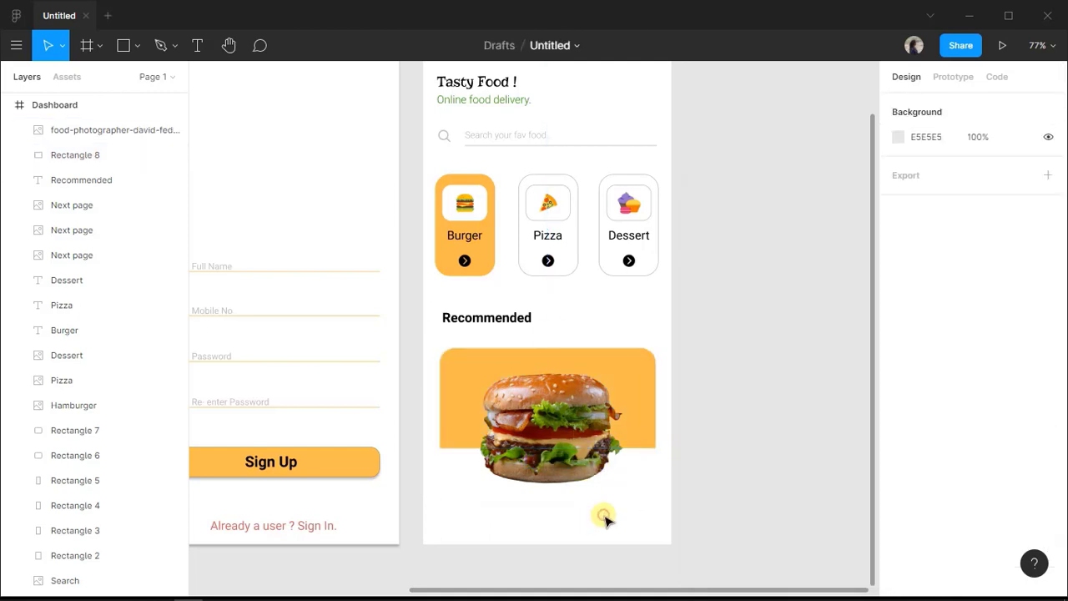
# Group the burger image with its orange rectangle and name the group "bacon burger".
pyautogui.moveTo(434, 337); pyautogui.dragTo(610, 465)
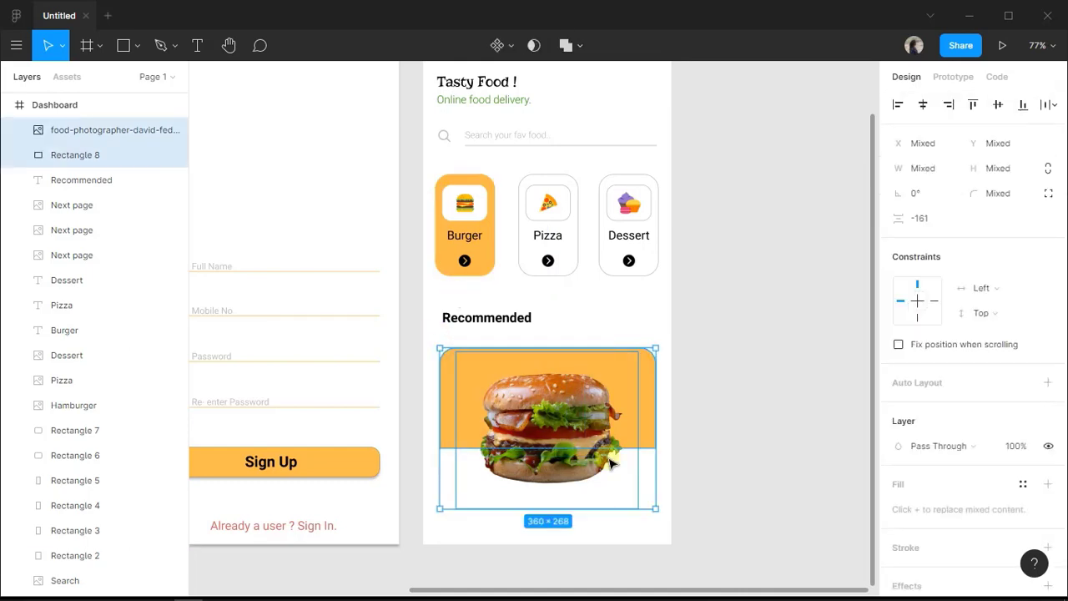
pyautogui.hotkey('ctrl', 'g')
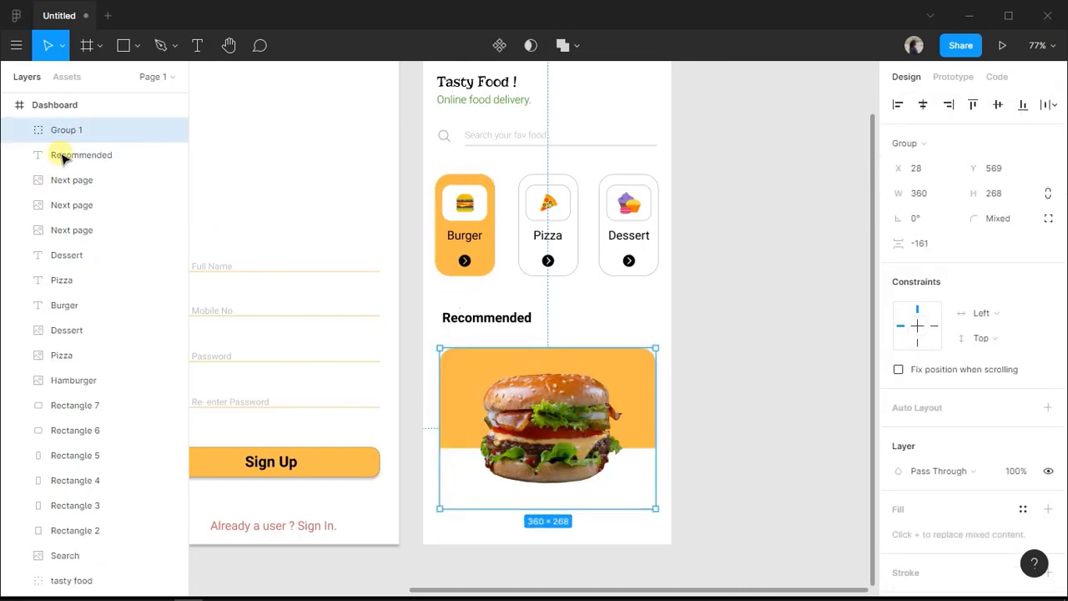
pyautogui.doubleClick(83, 135)
pyautogui.write('bacburger')
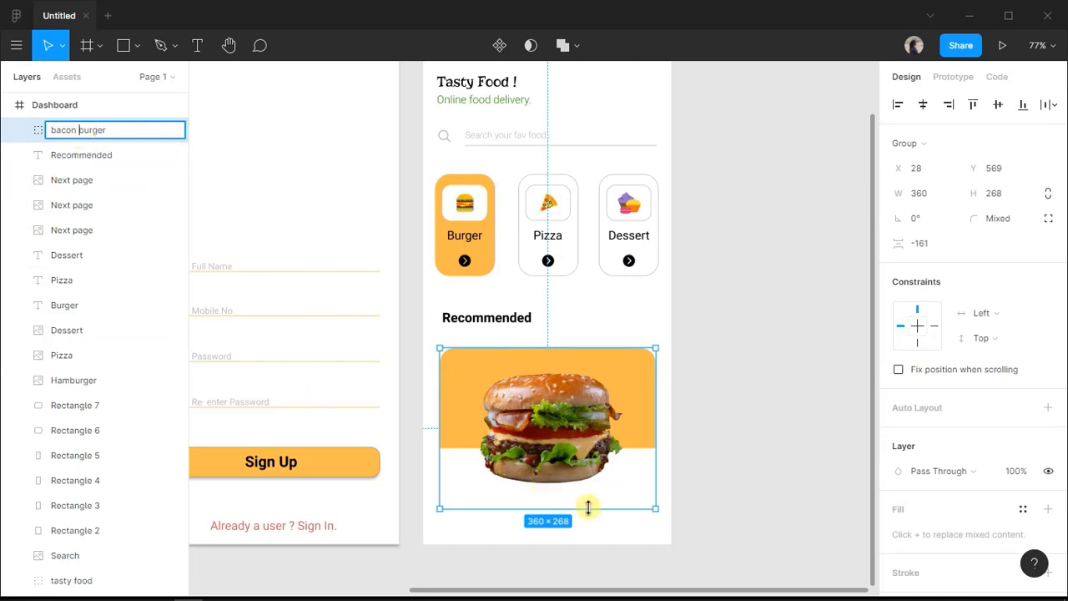
pyautogui.click(601, 537)
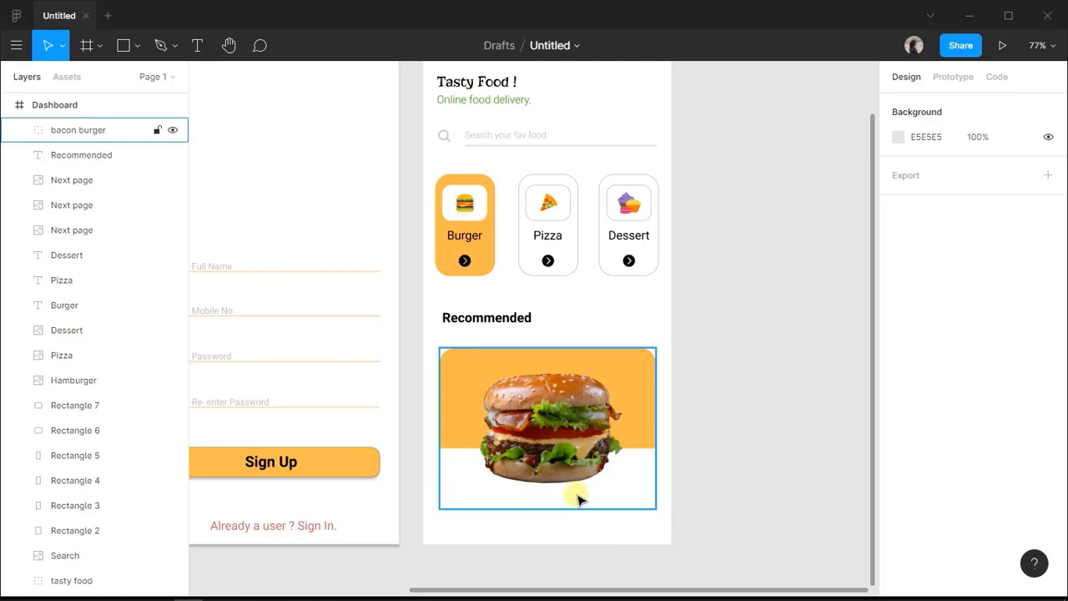
# Move the Recommended heading and the bacon burger group together slightly upward on the Dashboard frame.
pyautogui.moveTo(580, 499); pyautogui.dragTo(466, 315)
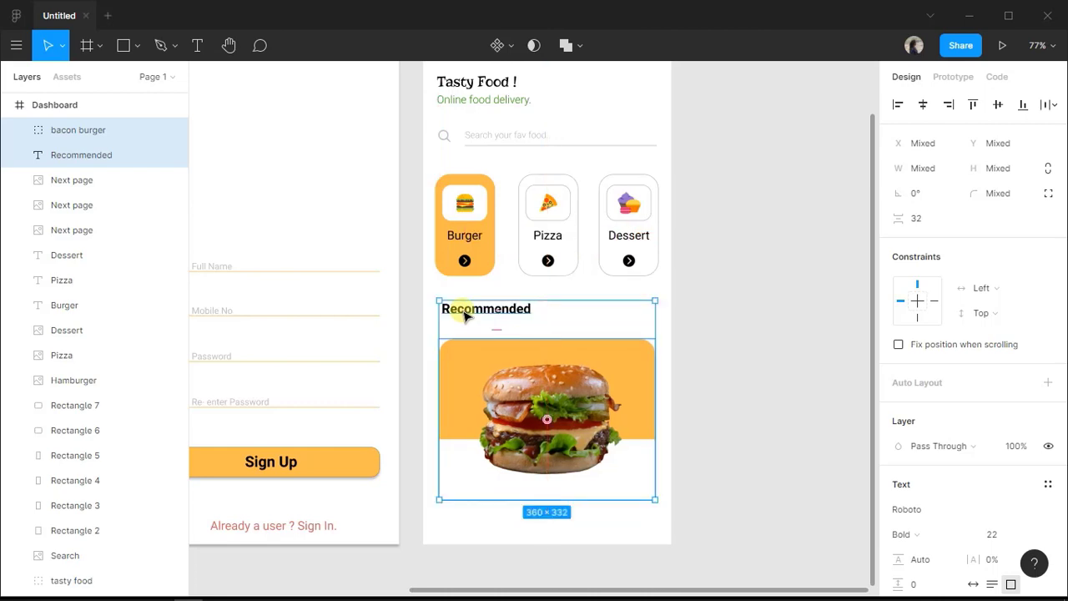
pyautogui.click(610, 541)
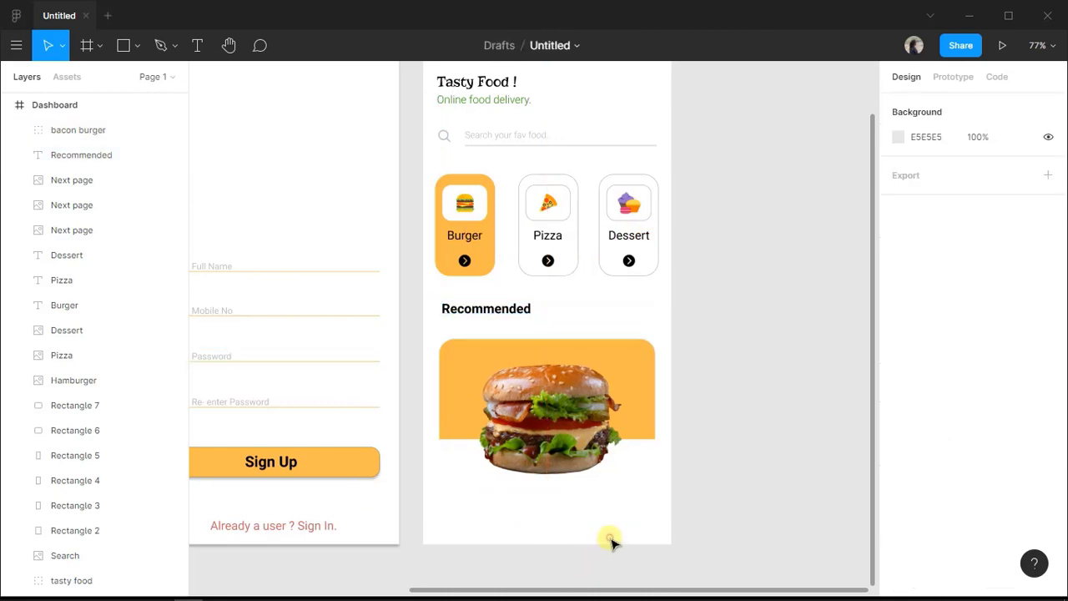
# Add a text box about 141 × 49 below the burger image reading "Bacon Burger".
pyautogui.click(198, 42)
pyautogui.moveTo(441, 501); pyautogui.dragTo(526, 530)
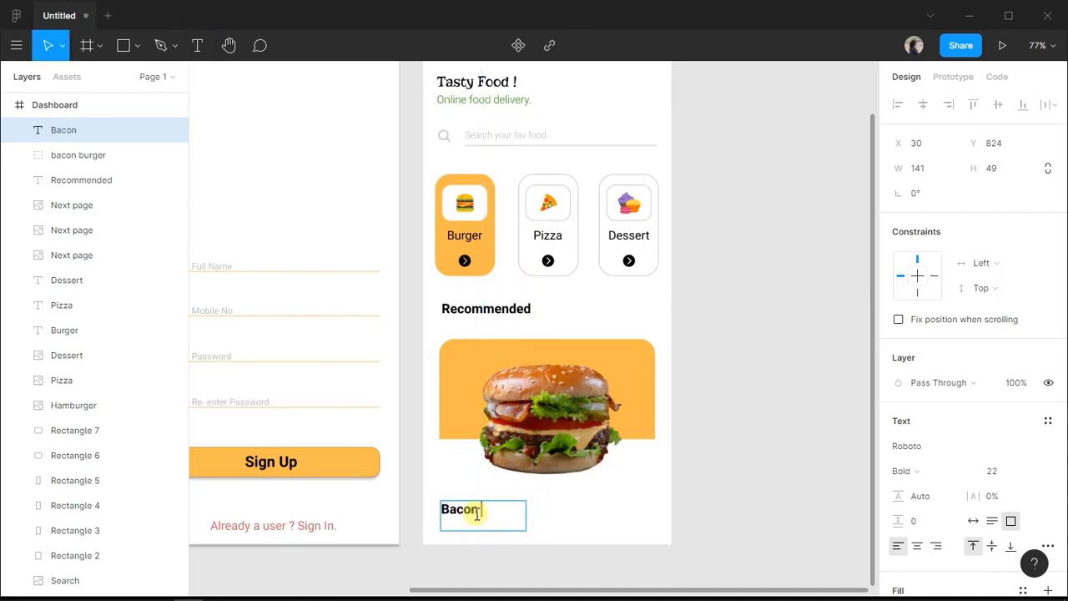
pyautogui.write('Bacon Burger')
pyautogui.press('Escape')
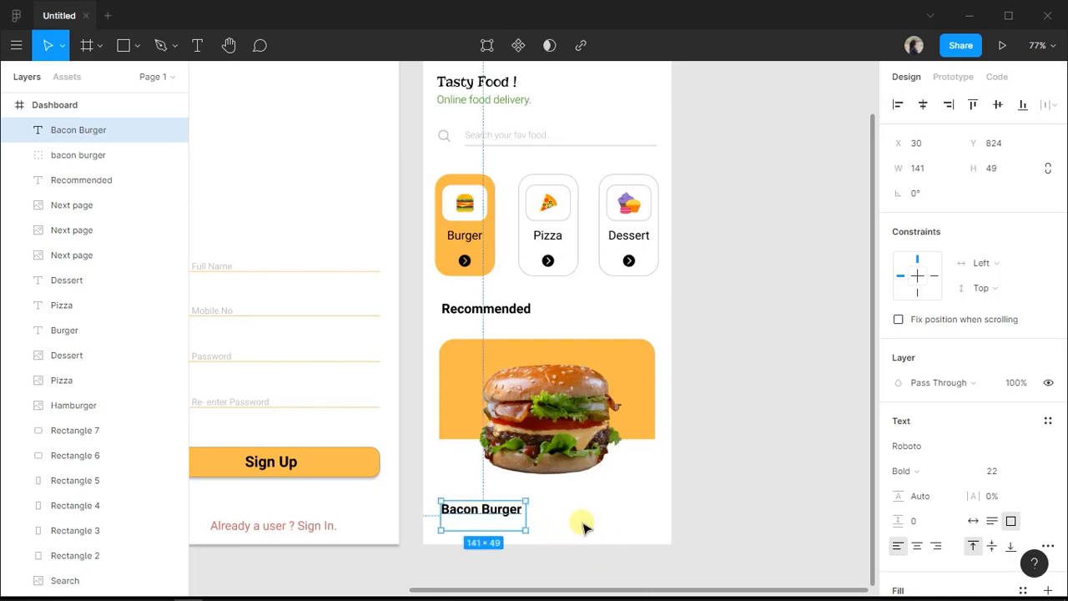
# Set the font weight of the Bacon Burger label to Medium.
pyautogui.click(912, 479)
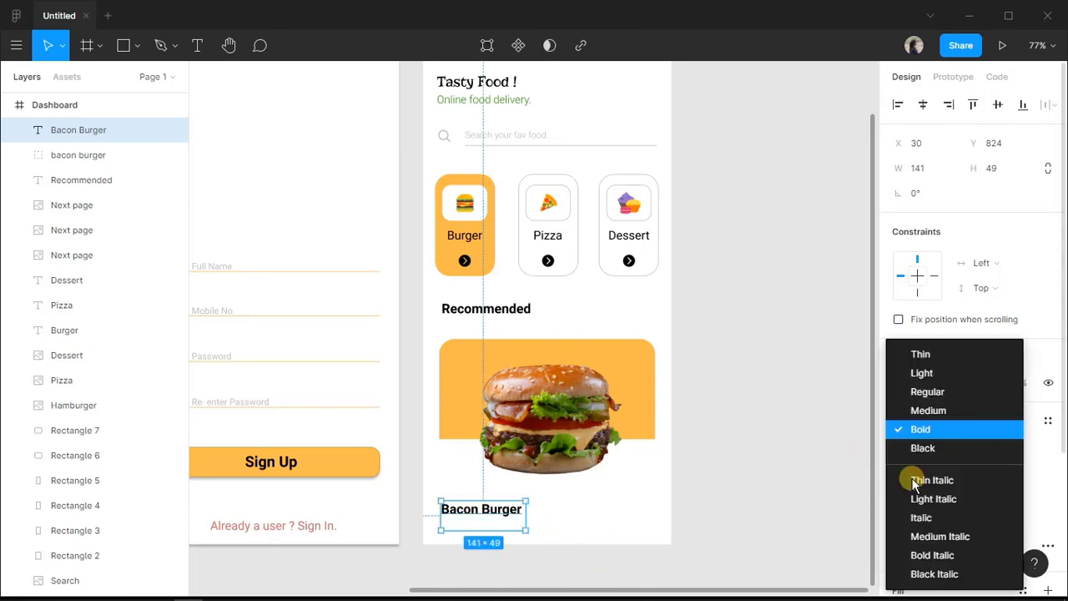
pyautogui.click(946, 391)
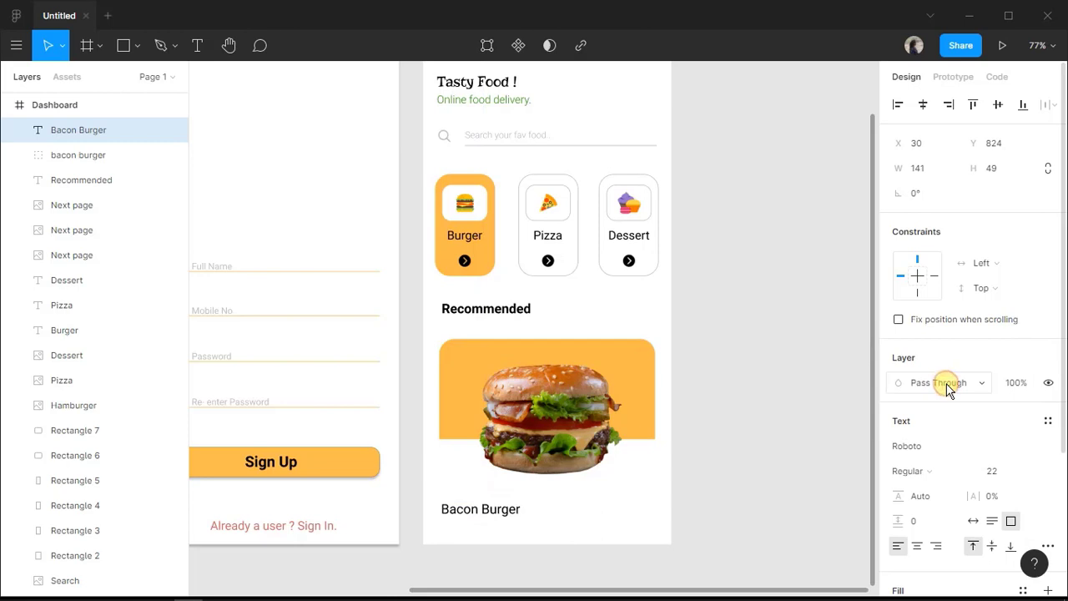
pyautogui.click(920, 451)
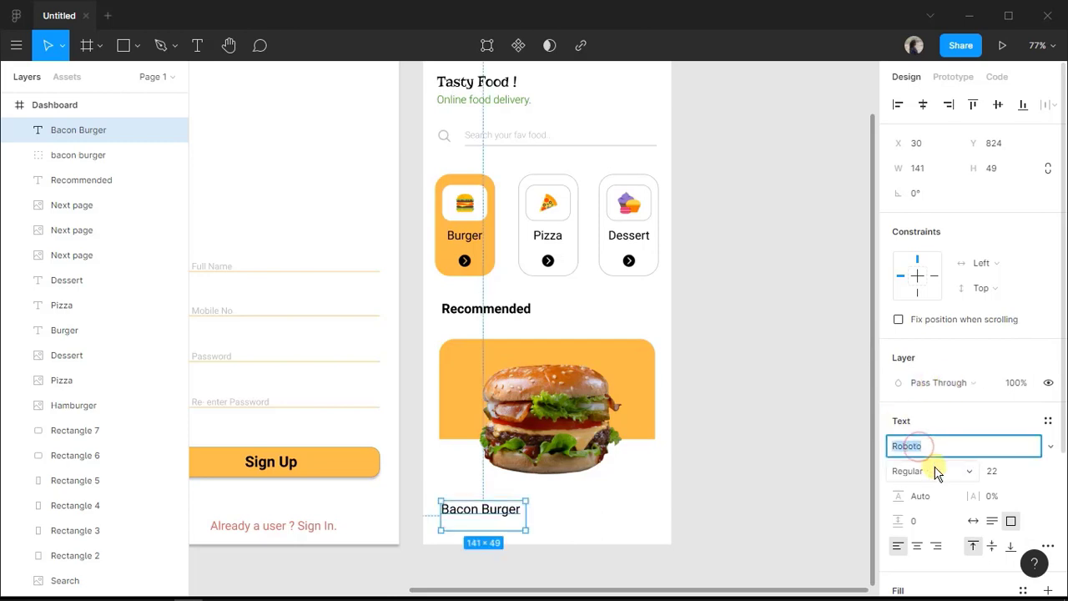
pyautogui.click(934, 469)
pyautogui.click(962, 411)
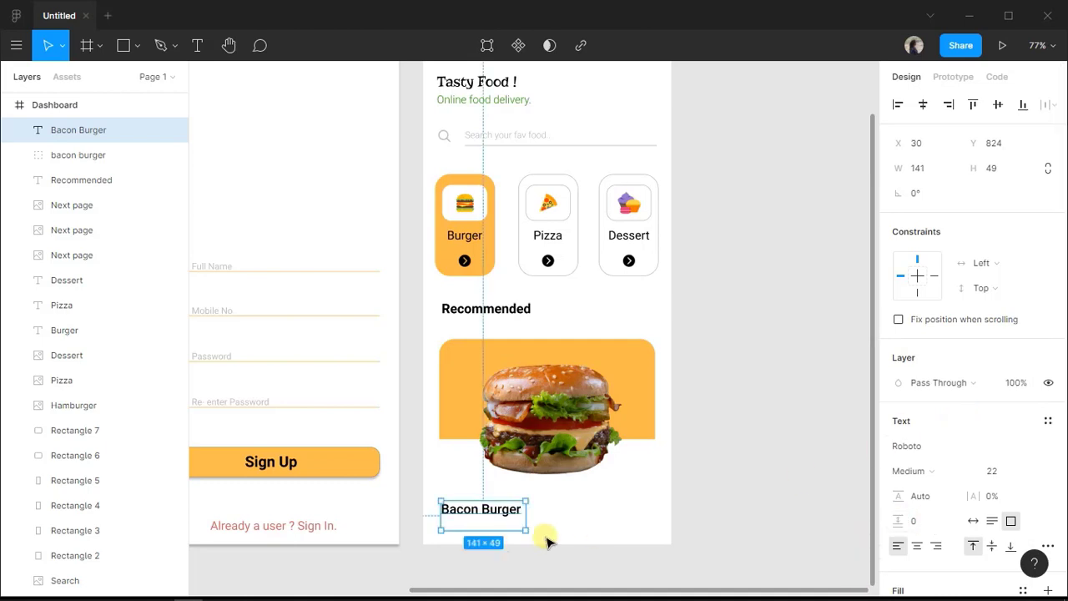
# Place a copy of the Bacon Burger label directly beneath it and change the copy's text to "Large Size".
pyautogui.click(504, 516)
pyautogui.moveTo(505, 517)
pyautogui.mouseDown()
pyautogui.moveTo(506, 507)
pyautogui.moveTo(503, 524)
pyautogui.mouseUp()
pyautogui.doubleClick(504, 524)
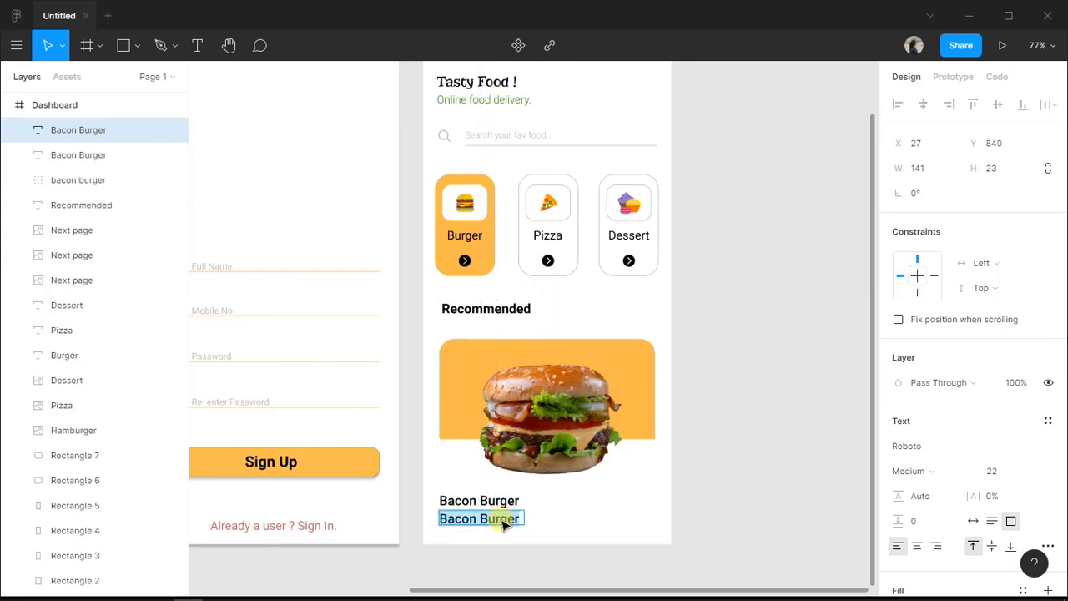
pyautogui.write('Large Size')
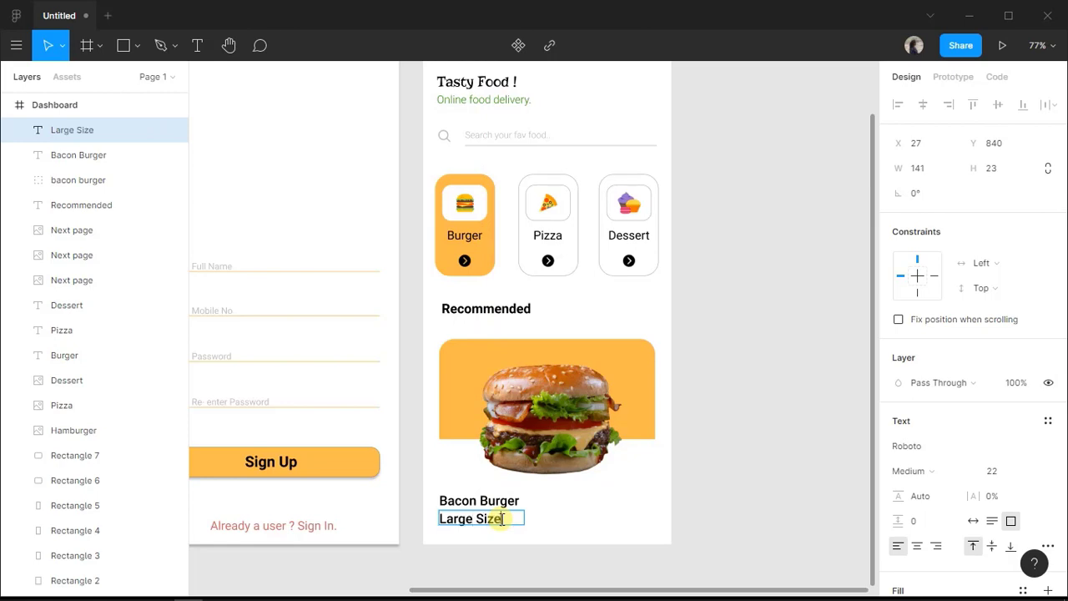
pyautogui.press('Escape')
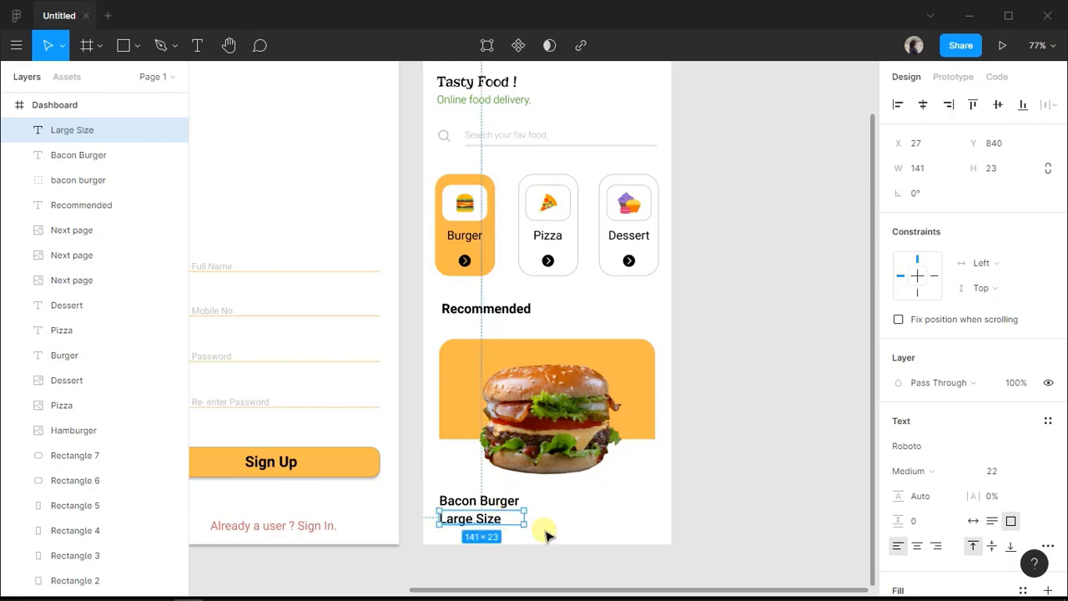
# Set the Large Size text to font size 18 and Regular weight.
pyautogui.click(991, 473)
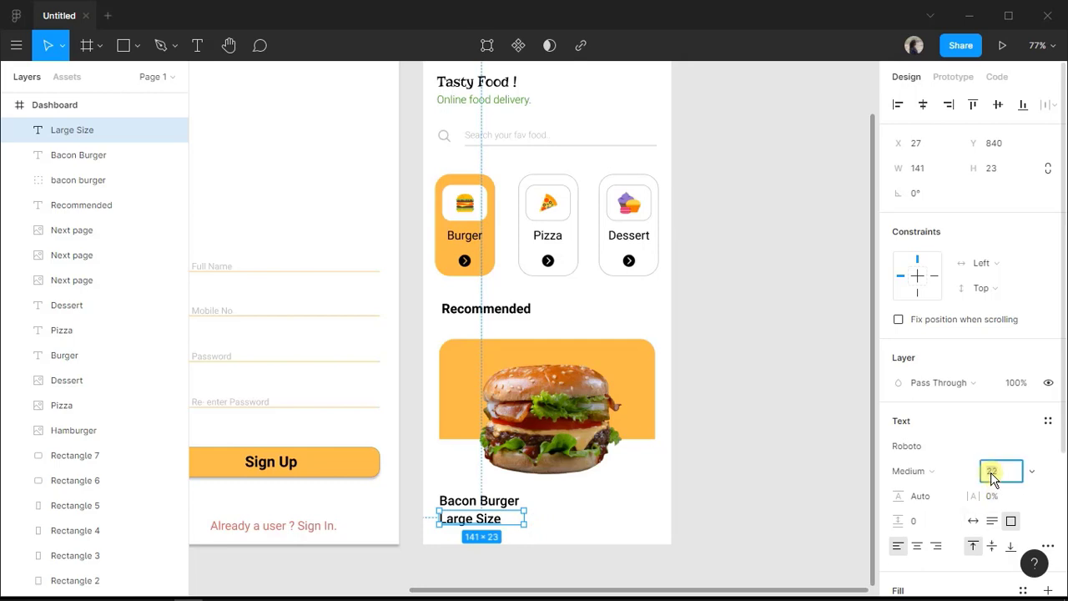
pyautogui.click(925, 476)
pyautogui.click(938, 387)
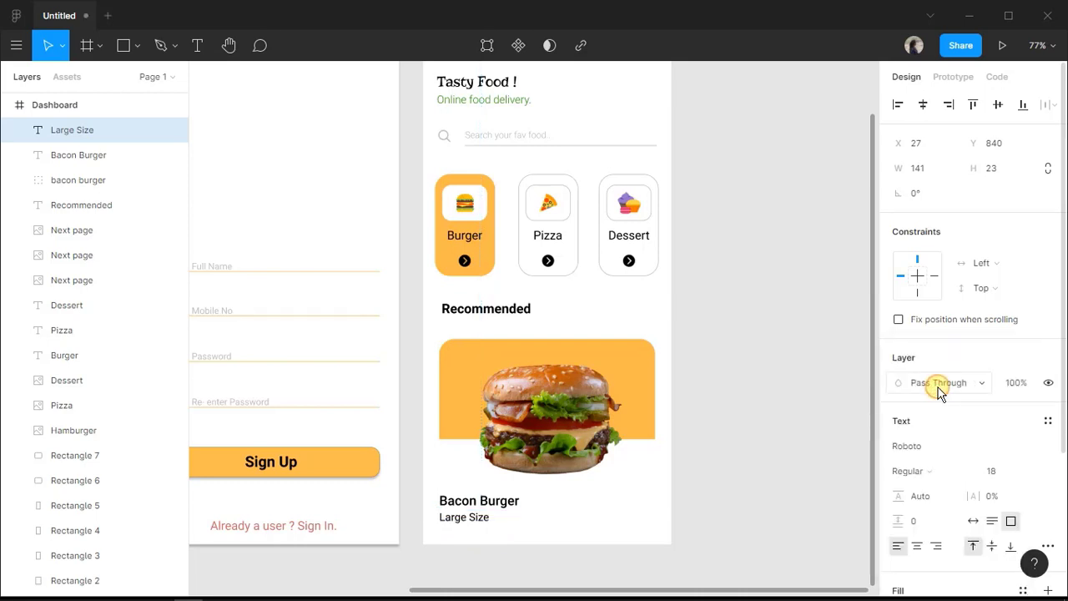
pyautogui.click(963, 448)
pyautogui.click(960, 449)
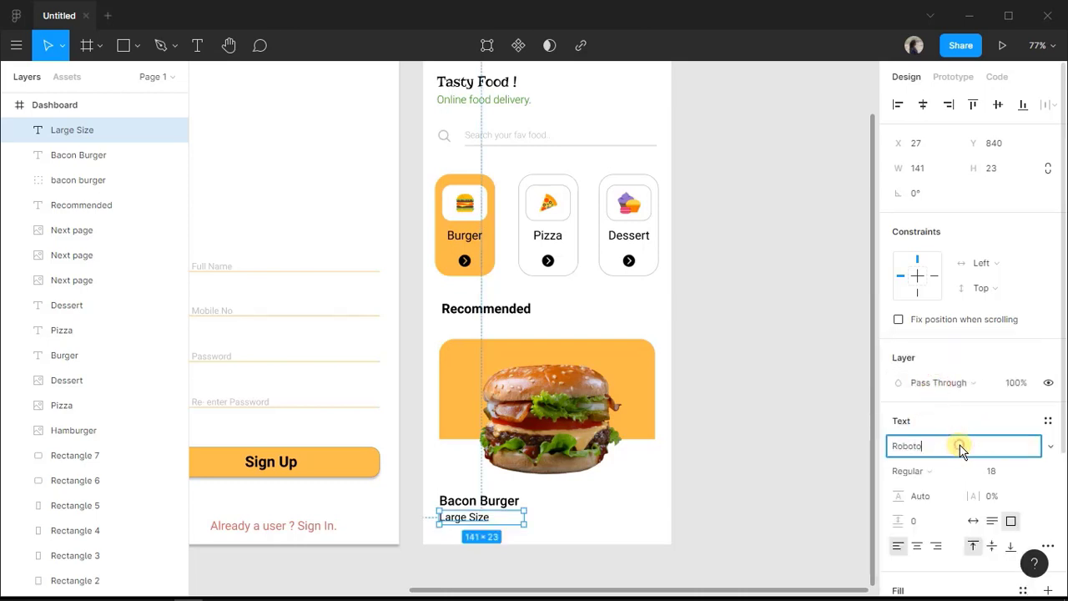
# Change the fill of the Large Size text to grey 808080.
pyautogui.scroll(-5, 948, 471)
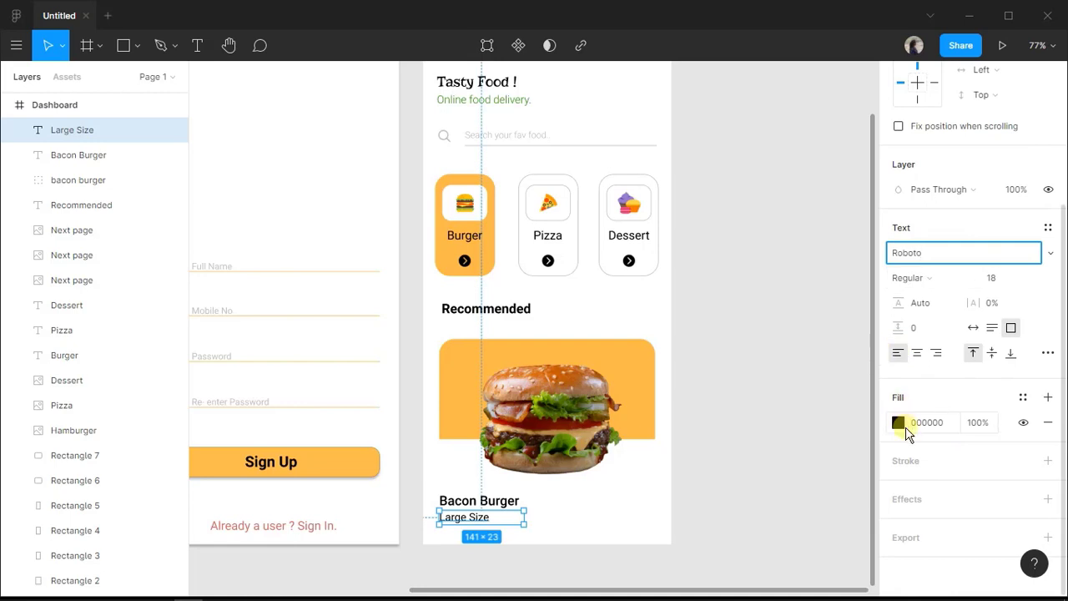
pyautogui.click(897, 423)
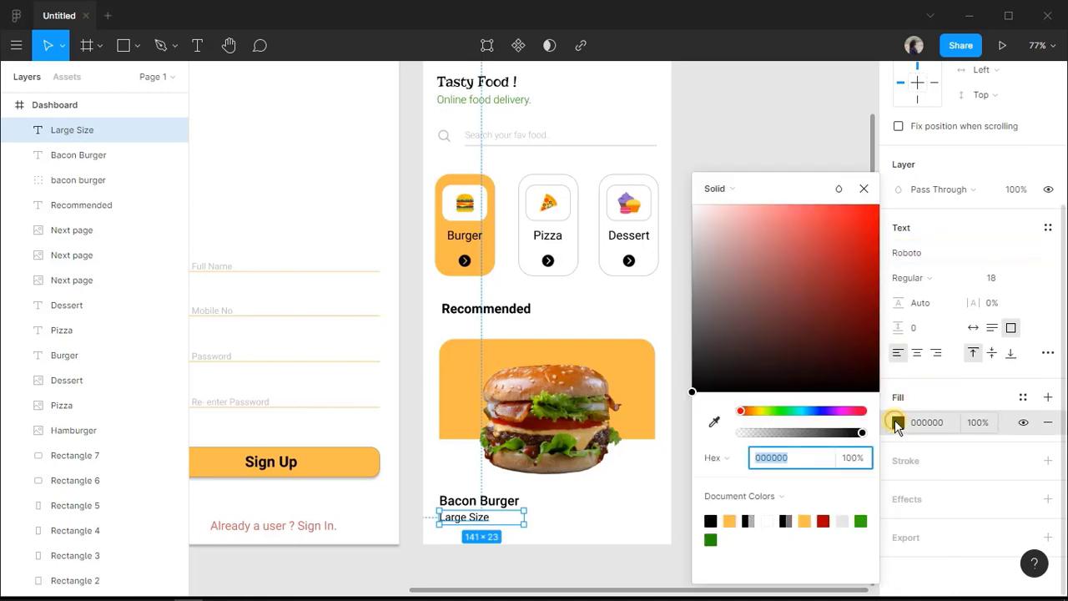
pyautogui.click(692, 315)
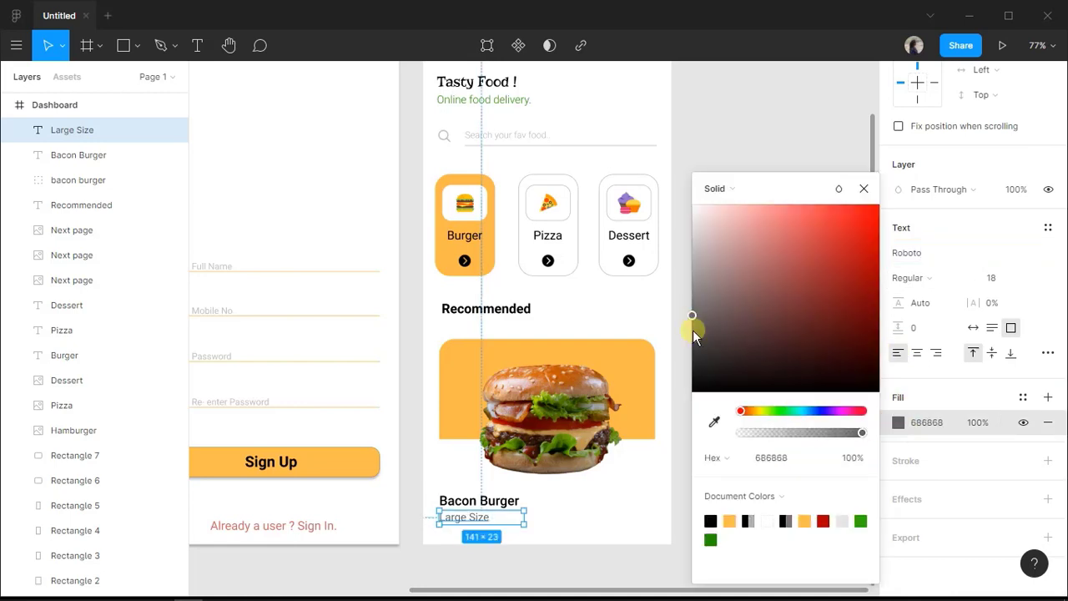
pyautogui.moveTo(693, 330); pyautogui.dragTo(693, 313)
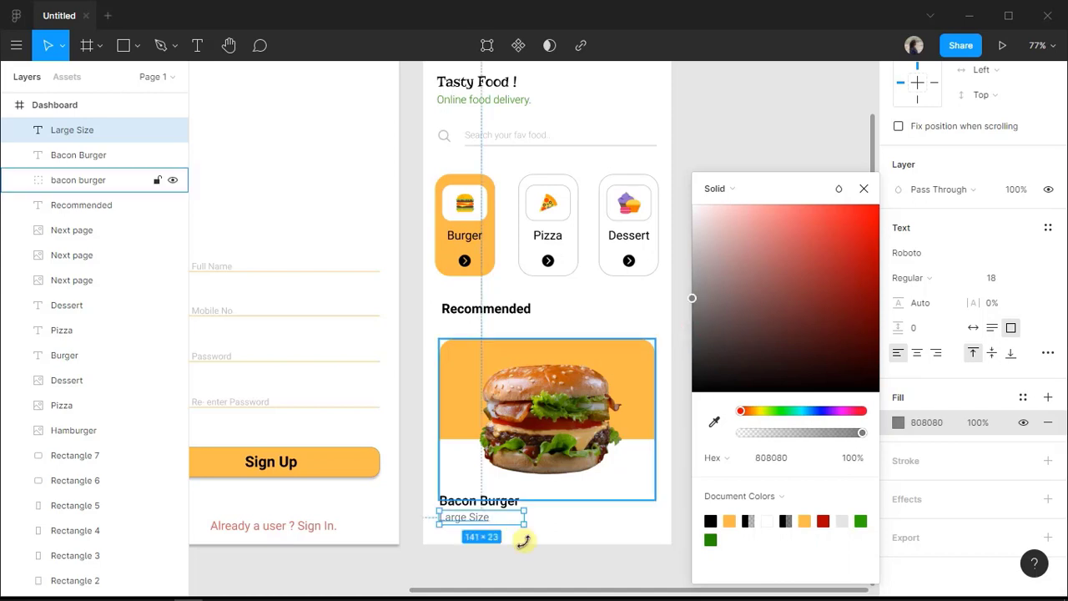
pyautogui.click(532, 543)
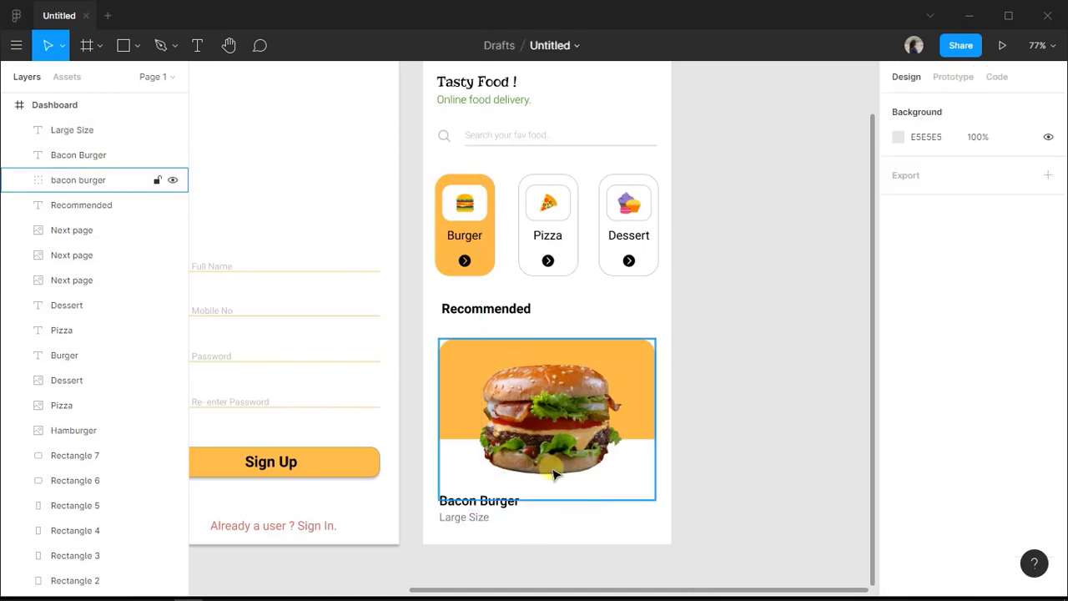
# Add a price text reading "$ 44.50" to the right of the Bacon Burger label.
pyautogui.click(199, 47)
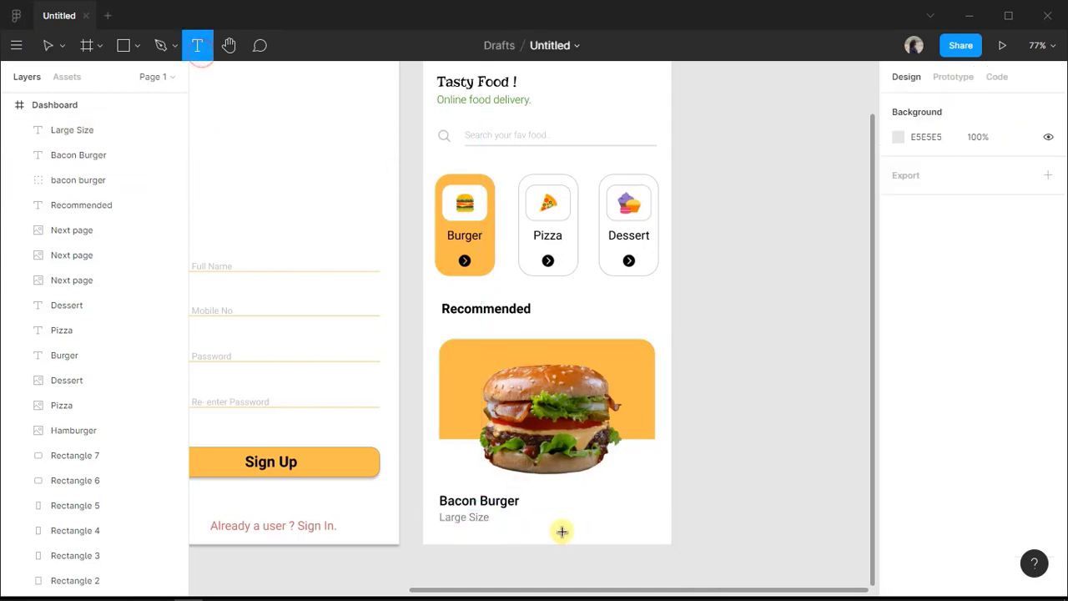
pyautogui.moveTo(562, 500); pyautogui.dragTo(639, 524)
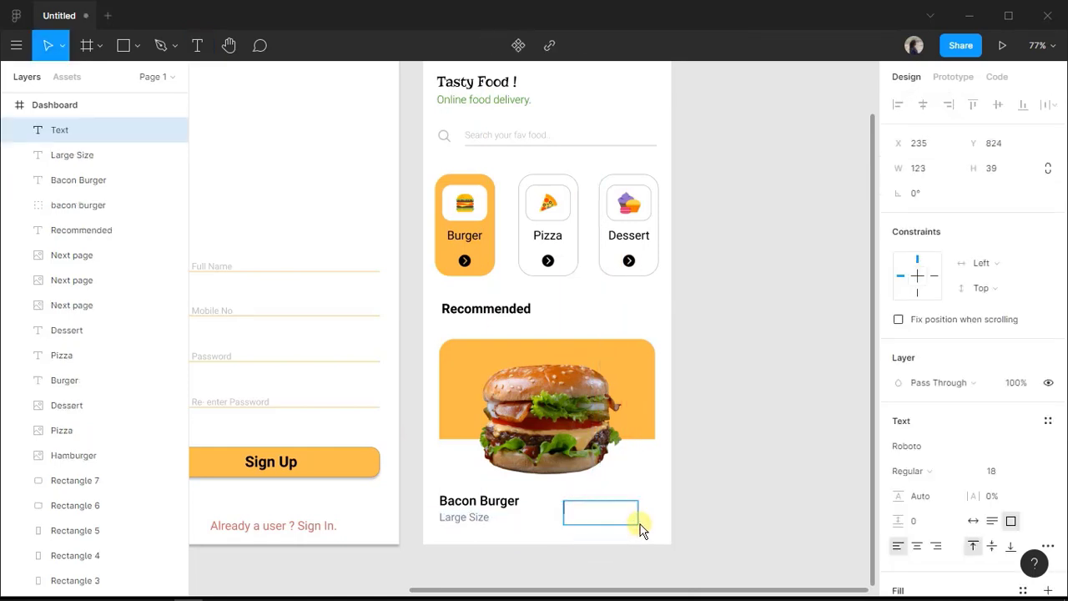
pyautogui.write('44.50')
pyautogui.press('Home')
pyautogui.write('$')
pyautogui.press('Escape')
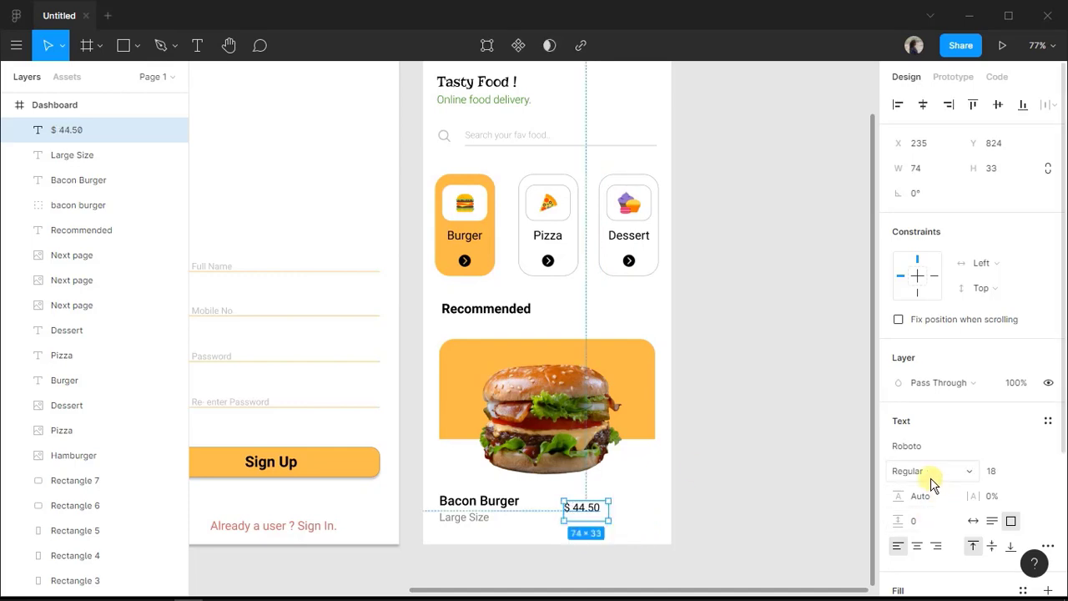
# Format the $ 44.50 price as Bold at size 22 and widen its text box to 96 to fit one line.
pyautogui.click(928, 474)
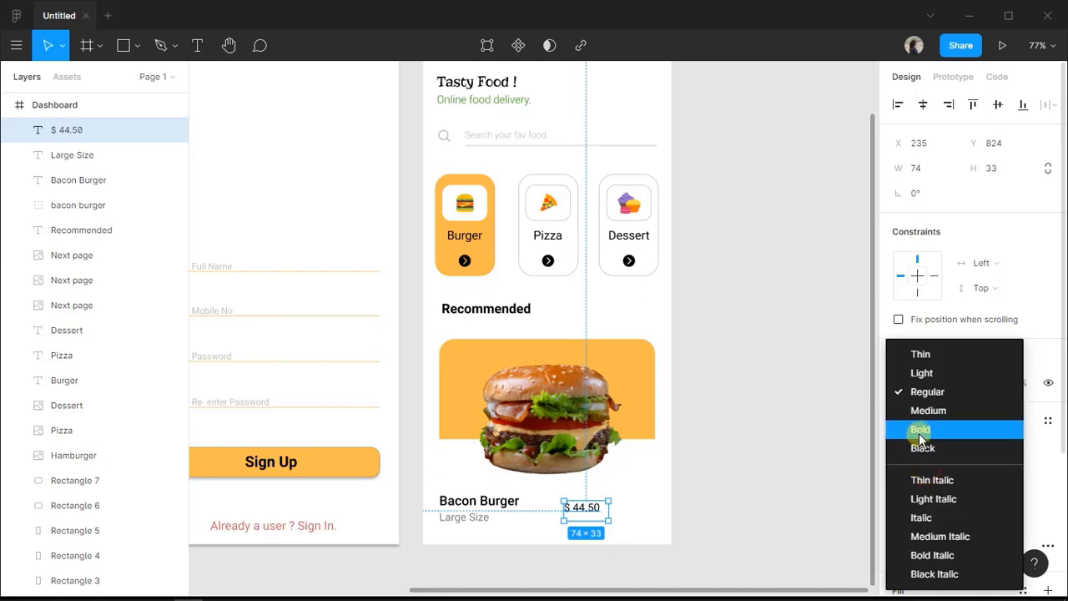
pyautogui.click(922, 430)
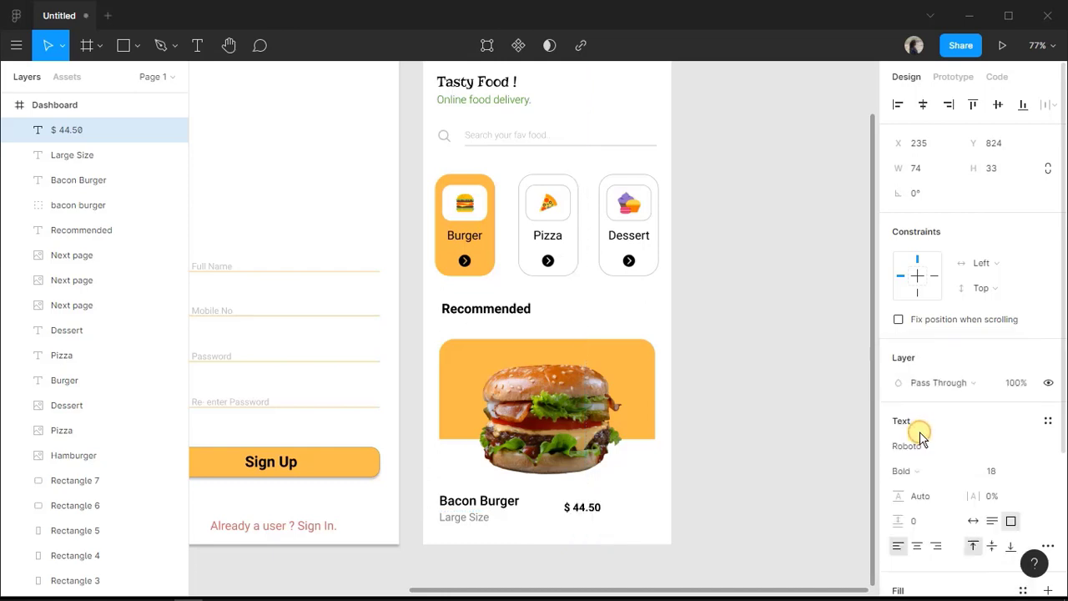
pyautogui.click(1010, 472)
pyautogui.write('22')
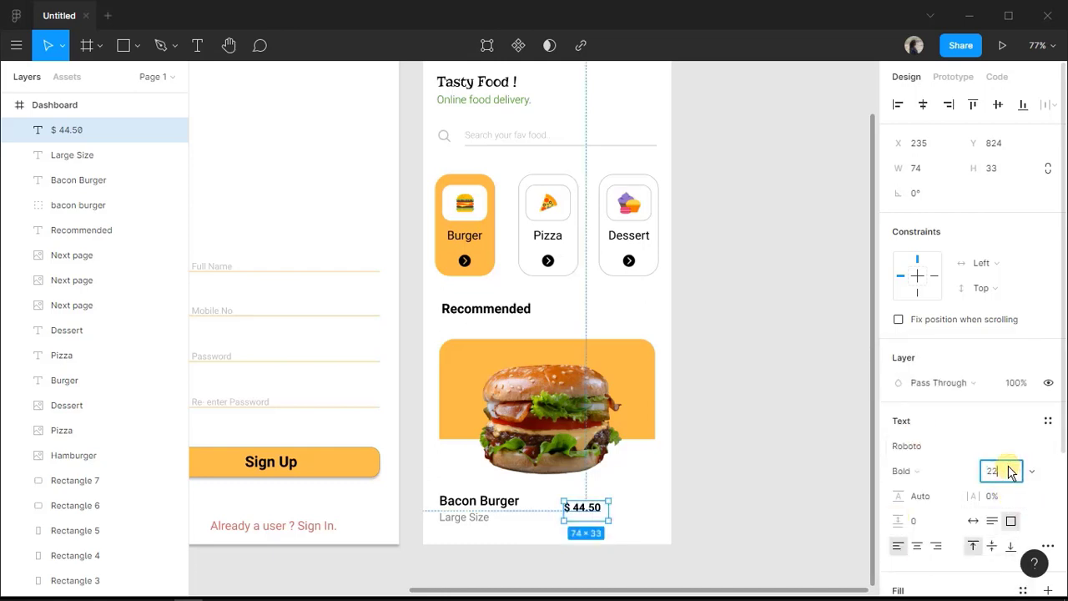
pyautogui.press('Return')
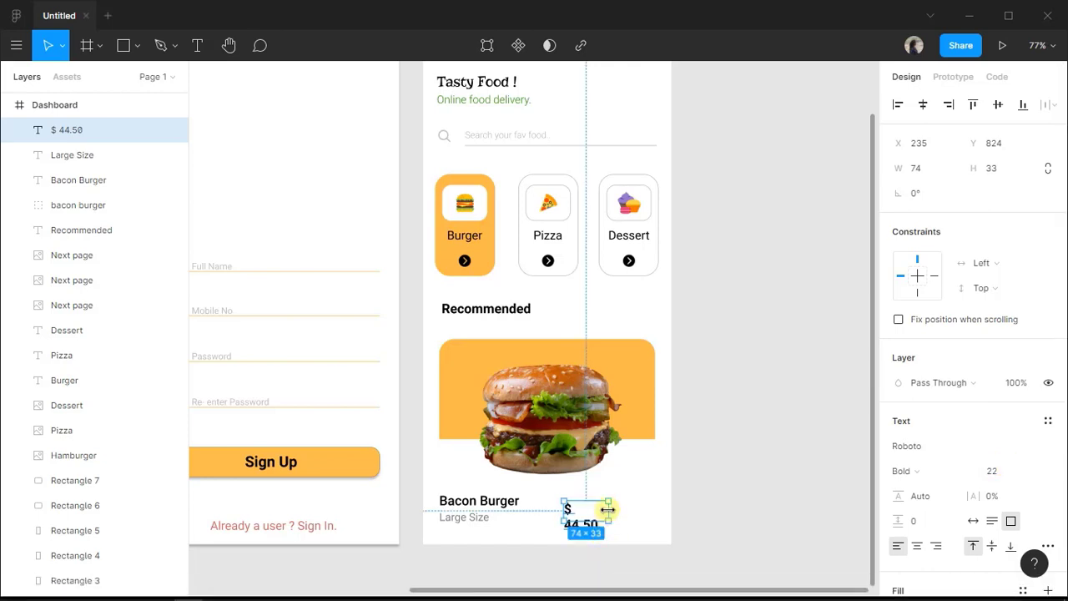
pyautogui.moveTo(610, 509); pyautogui.dragTo(623, 509)
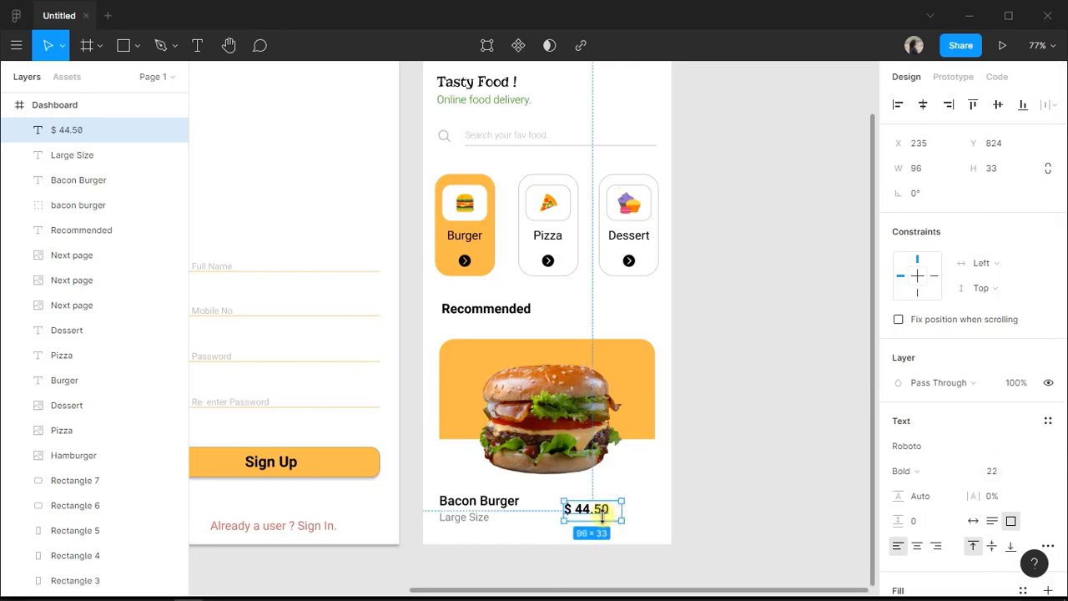
# Narrow the $ 44.50 text box to 79 and move it to X 300, Y 810, level with the Bacon Burger label.
pyautogui.click(667, 499)
pyautogui.moveTo(596, 509); pyautogui.dragTo(642, 507)
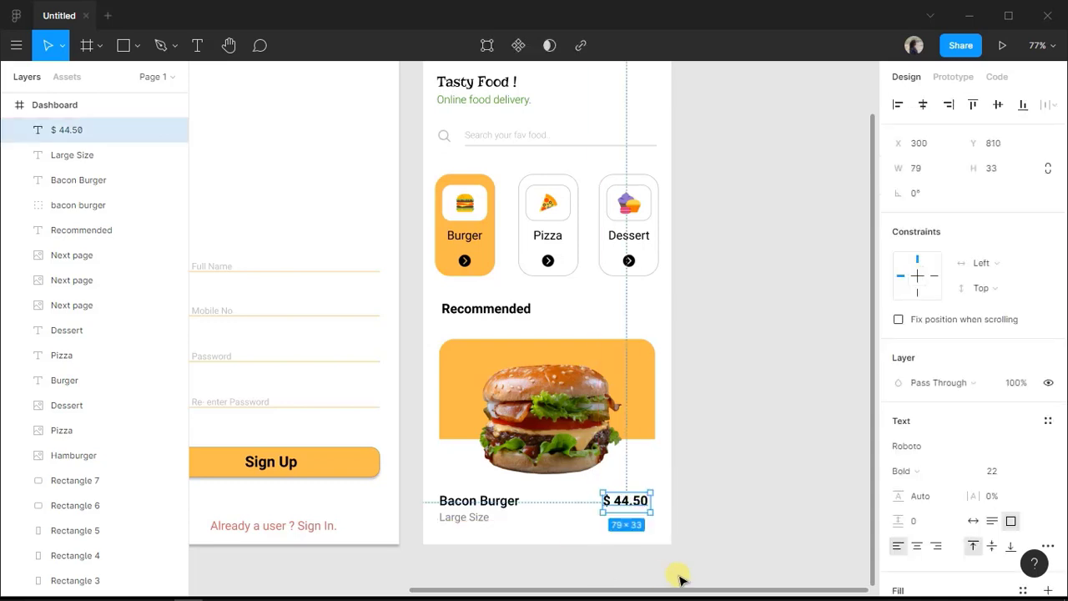
pyautogui.click(679, 577)
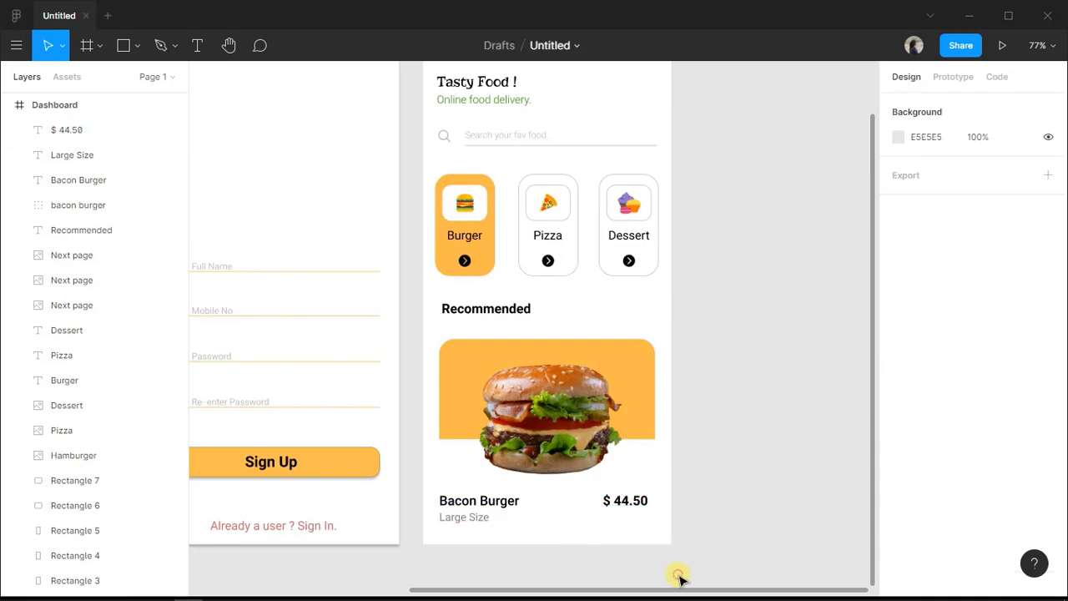
pyautogui.click(625, 515)
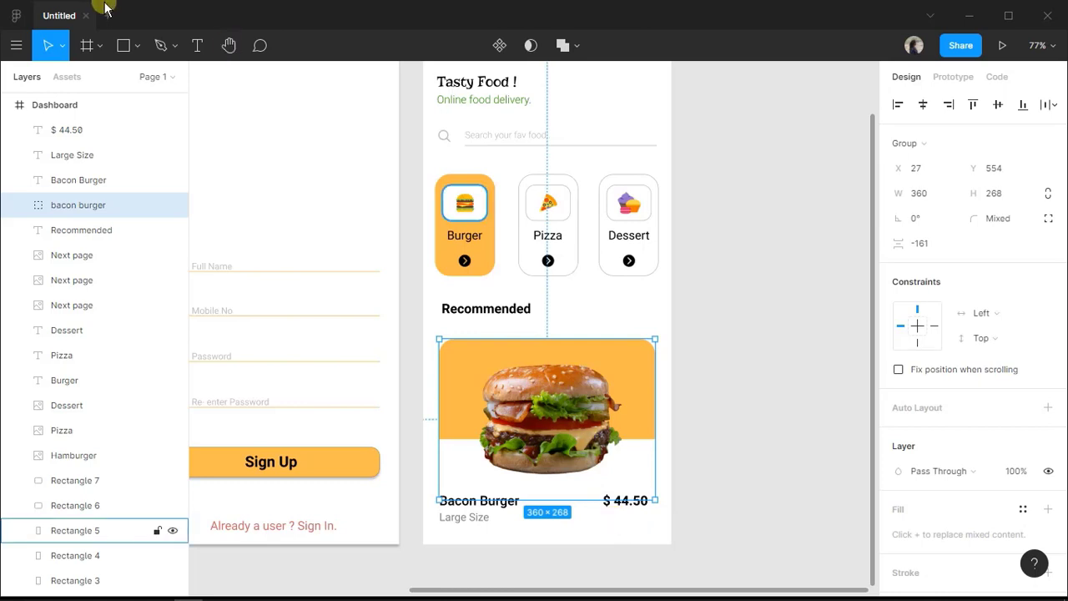
# Search the Icons8 plugin for "arrow", insert the solid right-pointing arrow and place it below the $ 44.50 price.
pyautogui.click(28, 50)
pyautogui.moveTo(78, 256)
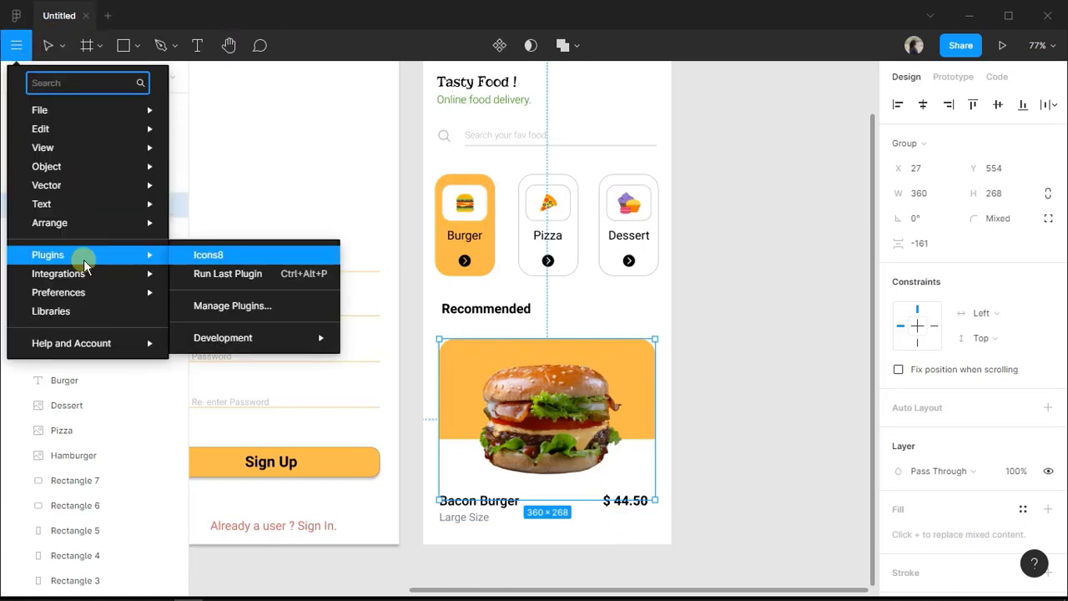
pyautogui.click(222, 257)
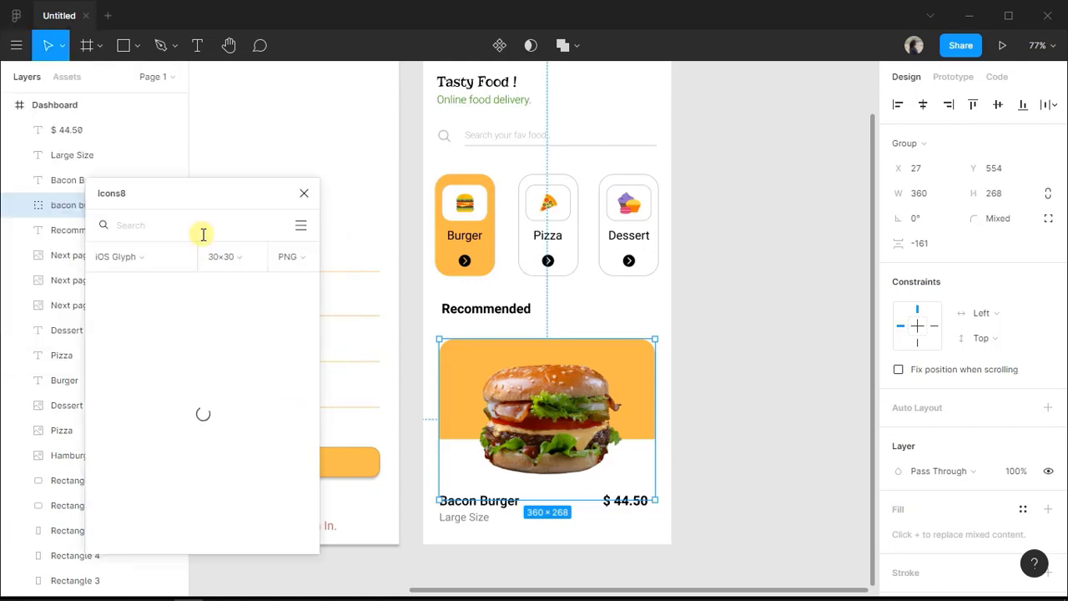
pyautogui.write('arrow')
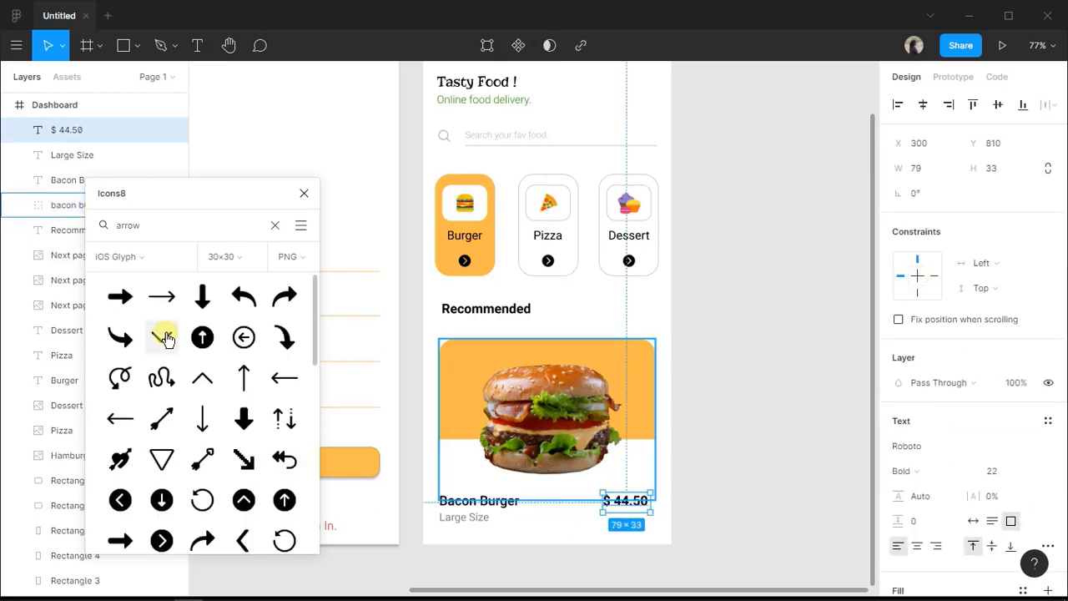
pyautogui.click(122, 296)
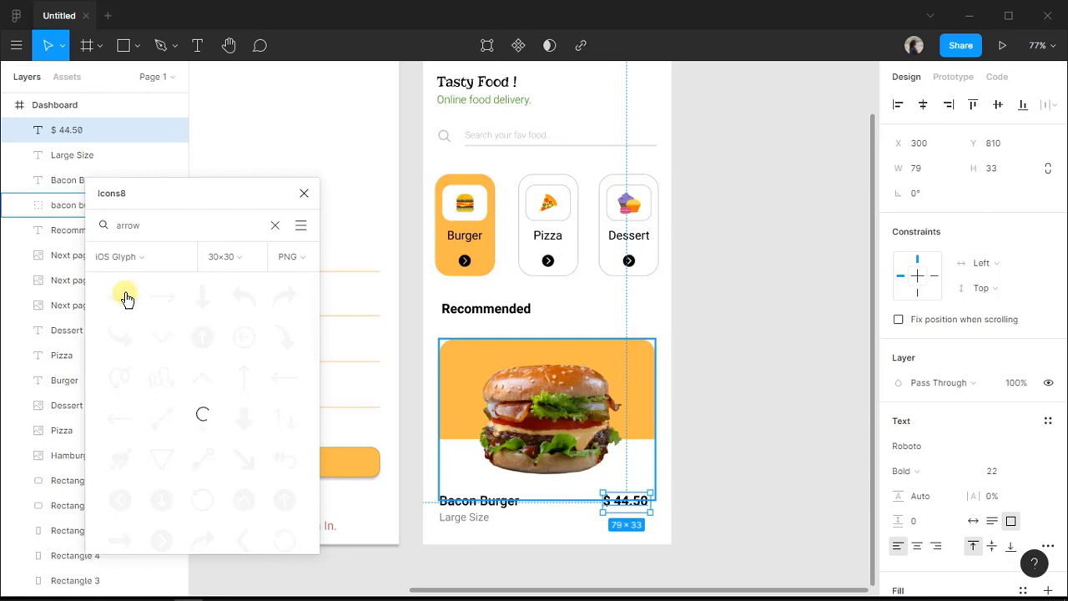
pyautogui.click(304, 199)
pyautogui.moveTo(626, 502); pyautogui.dragTo(627, 524)
pyautogui.click(674, 526)
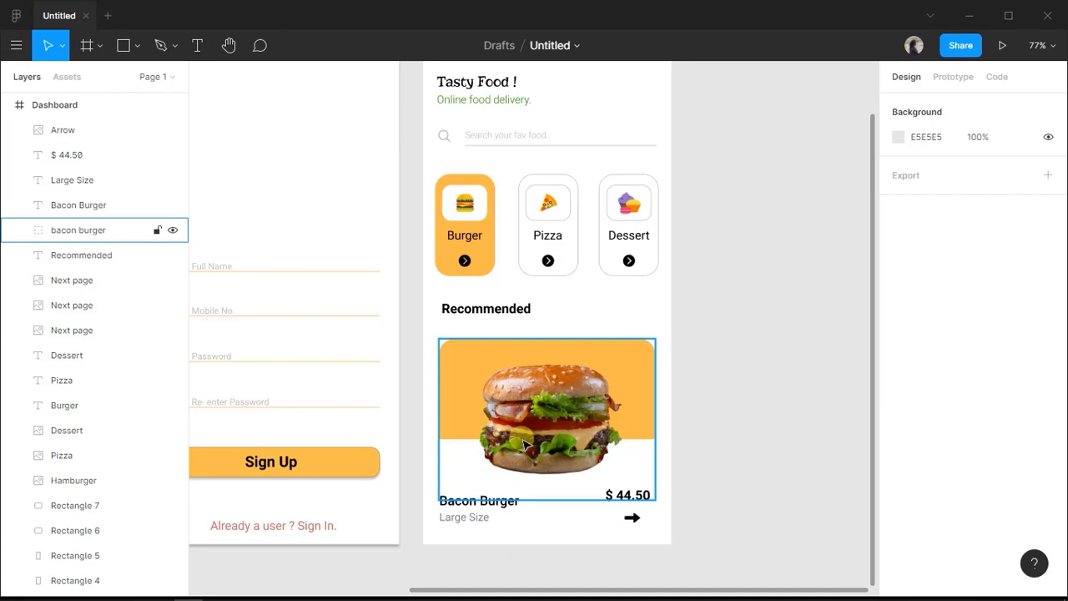
# Move the bacon burger image group up to Y 541, closer to the Recommended heading.
pyautogui.moveTo(655, 531); pyautogui.dragTo(425, 118)
pyautogui.moveTo(533, 249); pyautogui.dragTo(534, 248)
pyautogui.click(774, 538)
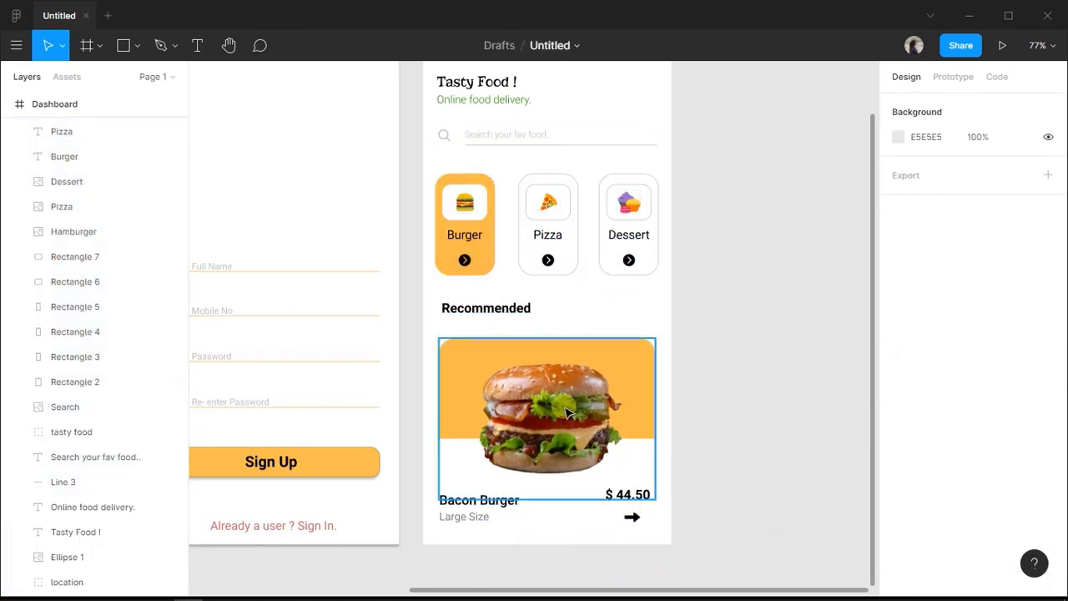
pyautogui.moveTo(566, 411); pyautogui.dragTo(567, 406)
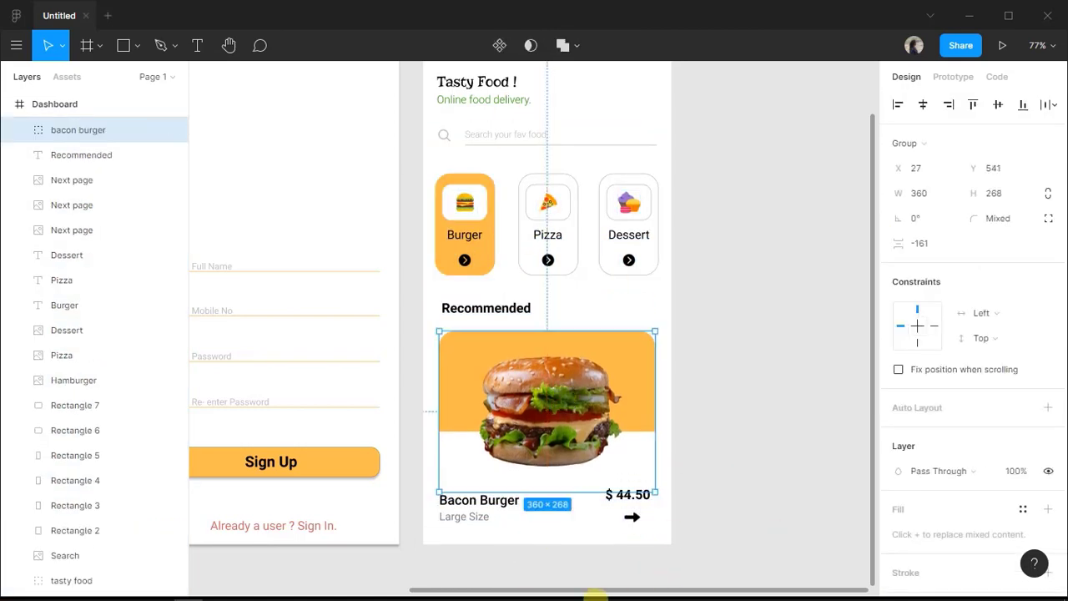
# Move the Bacon Burger and Large Size labels, the price and the arrow up together, closer to the burger image.
pyautogui.click(676, 582)
pyautogui.moveTo(676, 581); pyautogui.dragTo(487, 486)
pyautogui.click(742, 564)
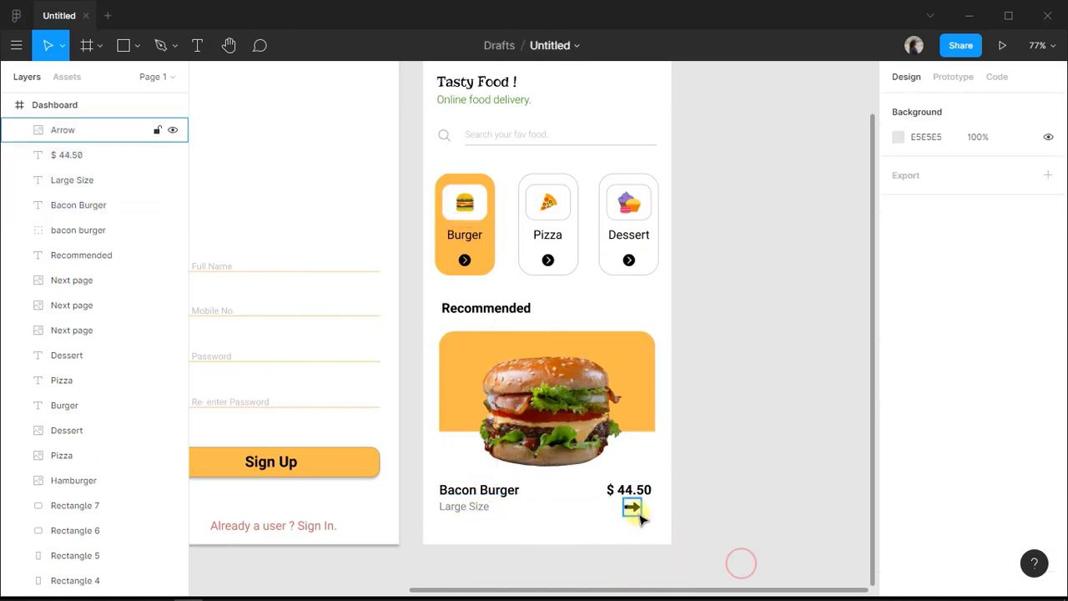
# Draw a rectangle about 68 × 34 over the arrow icon and fill it with orange FFB84A.
pyautogui.moveTo(637, 516)
pyautogui.mouseDown()
pyautogui.moveTo(634, 506)
pyautogui.moveTo(654, 532)
pyautogui.mouseUp()
pyautogui.press('r')
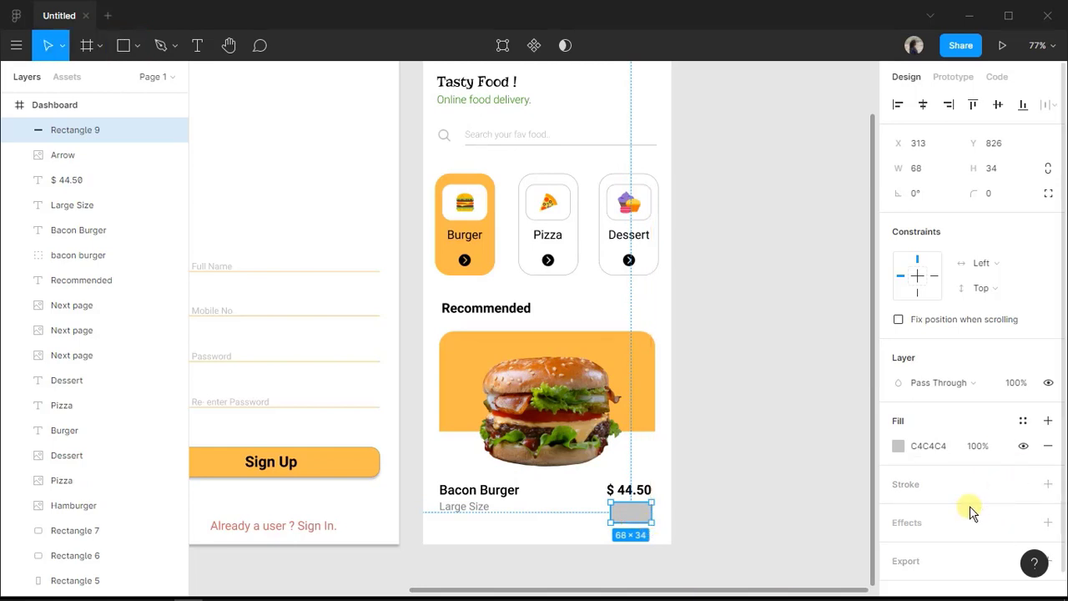
pyautogui.click(898, 446)
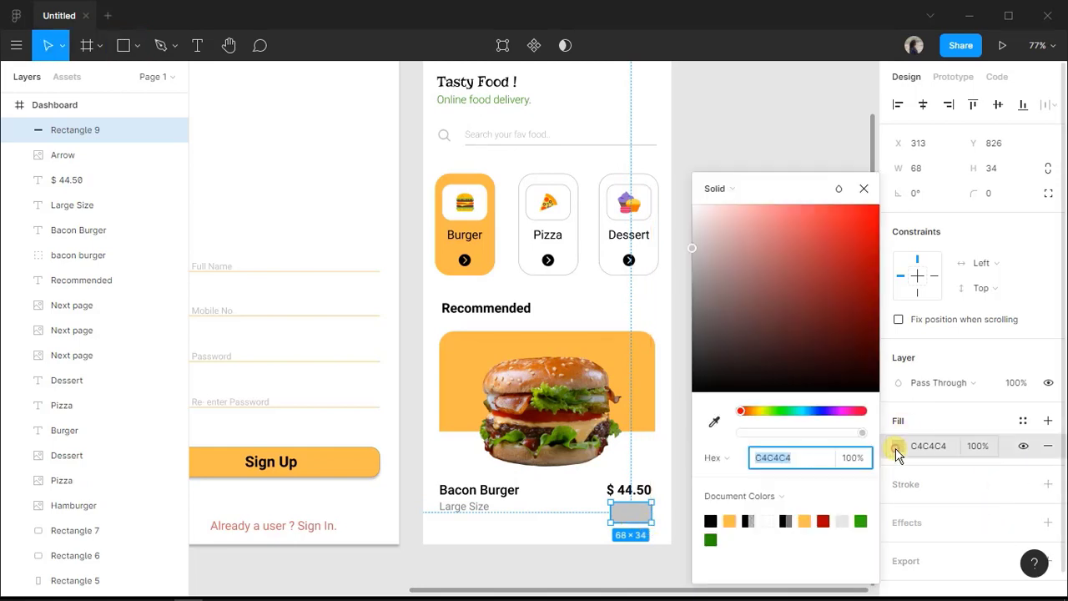
pyautogui.click(730, 521)
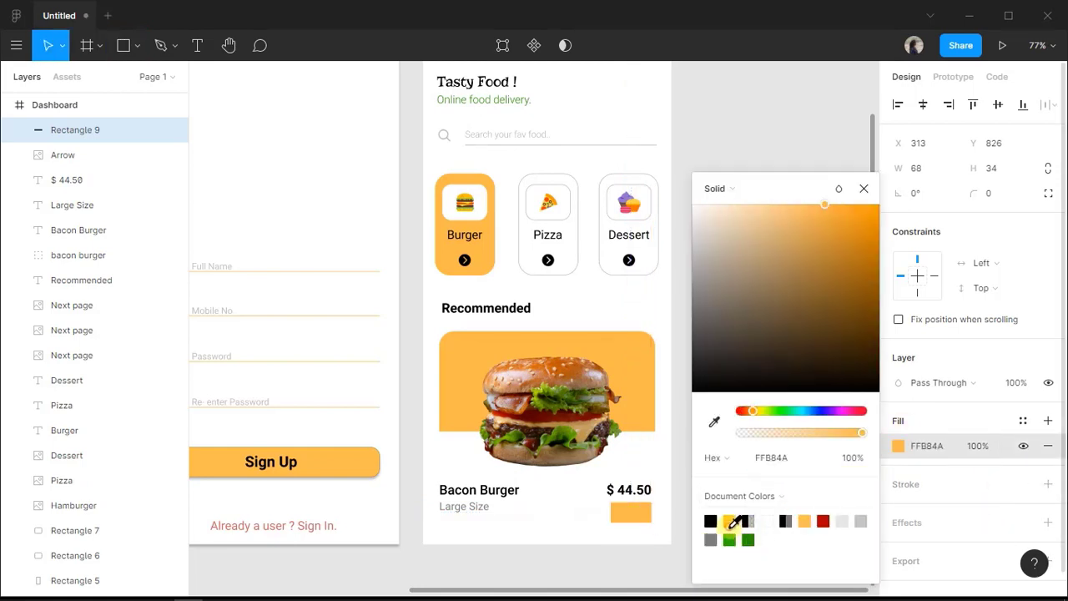
# Try a fill opacity of 20% on the orange rectangle over the arrow.
pyautogui.click(853, 458)
pyautogui.write('20')
pyautogui.press('Return')
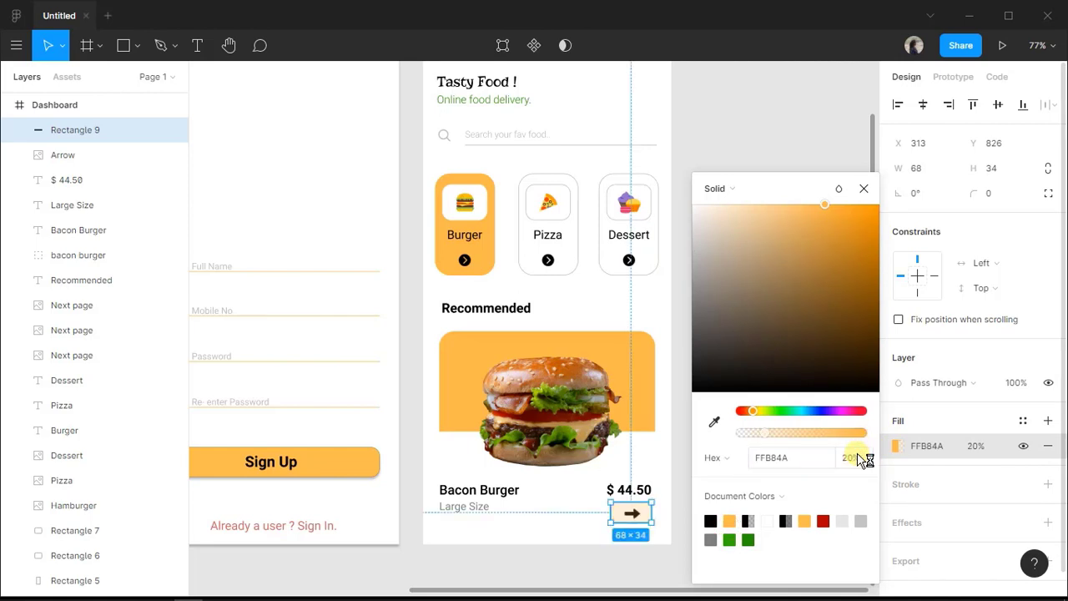
# Set the fill opacity of the orange rectangle over the arrow to 50%.
pyautogui.click(858, 457)
pyautogui.write('50')
pyautogui.press('Return')
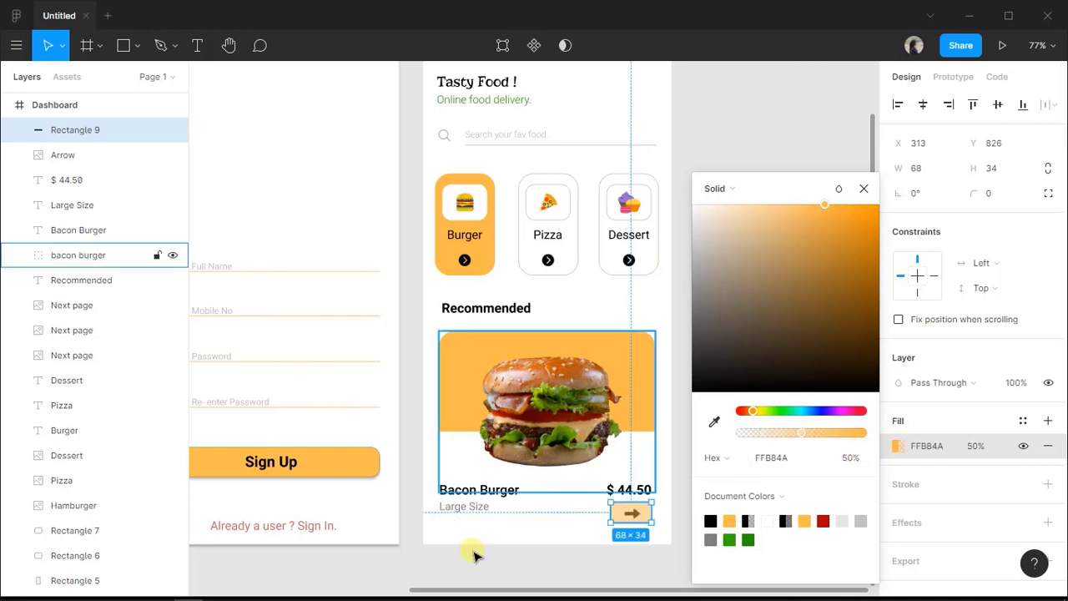
pyautogui.click(648, 565)
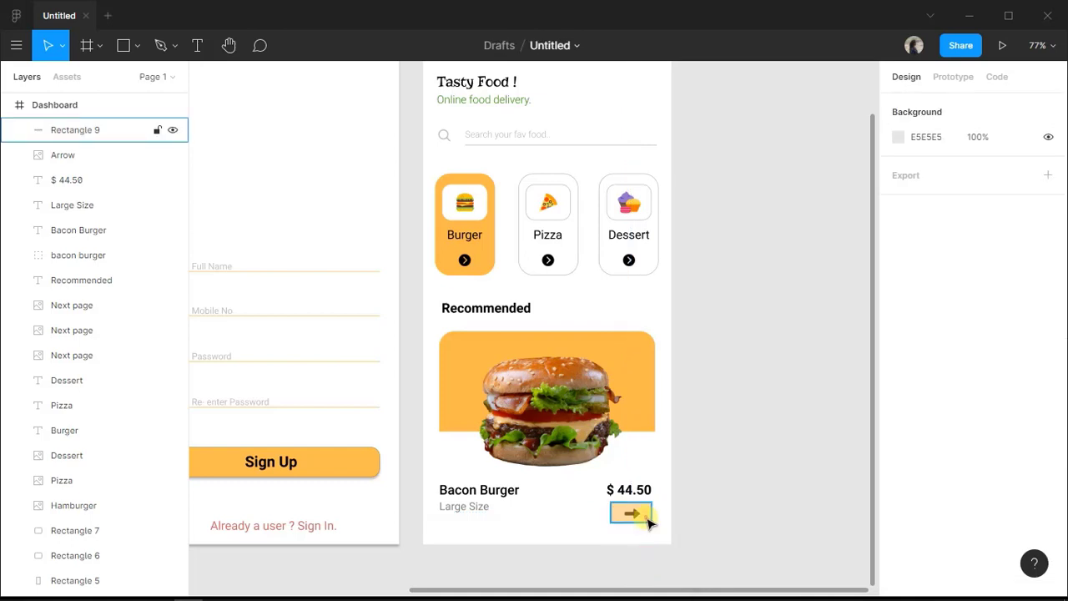
# Resize the orange rectangle behind the price arrow to width 60 and height 35.
pyautogui.click(649, 523)
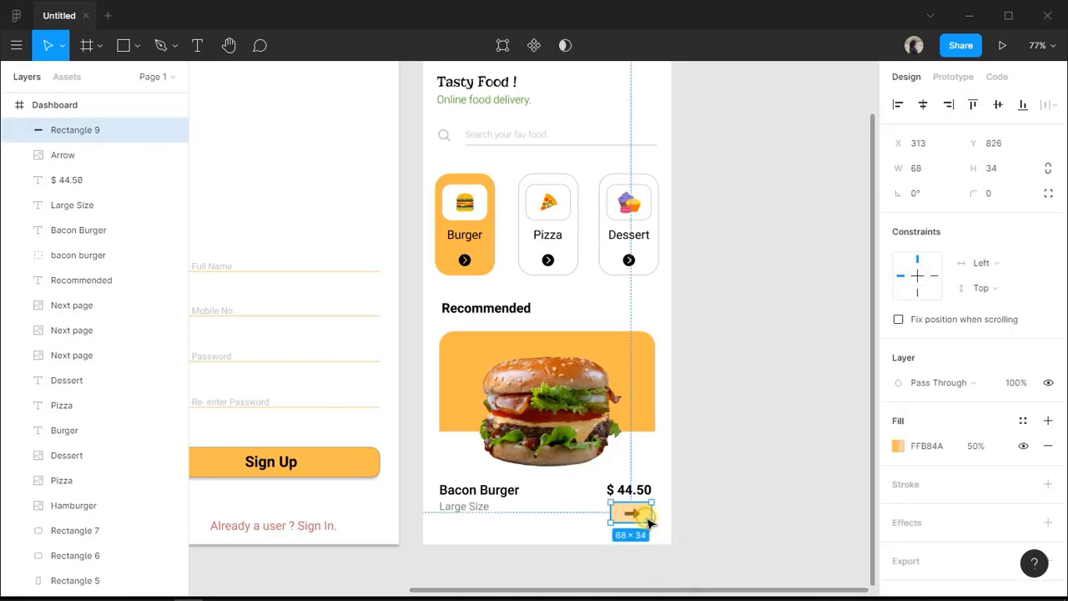
pyautogui.click(918, 168)
pyautogui.write('6')
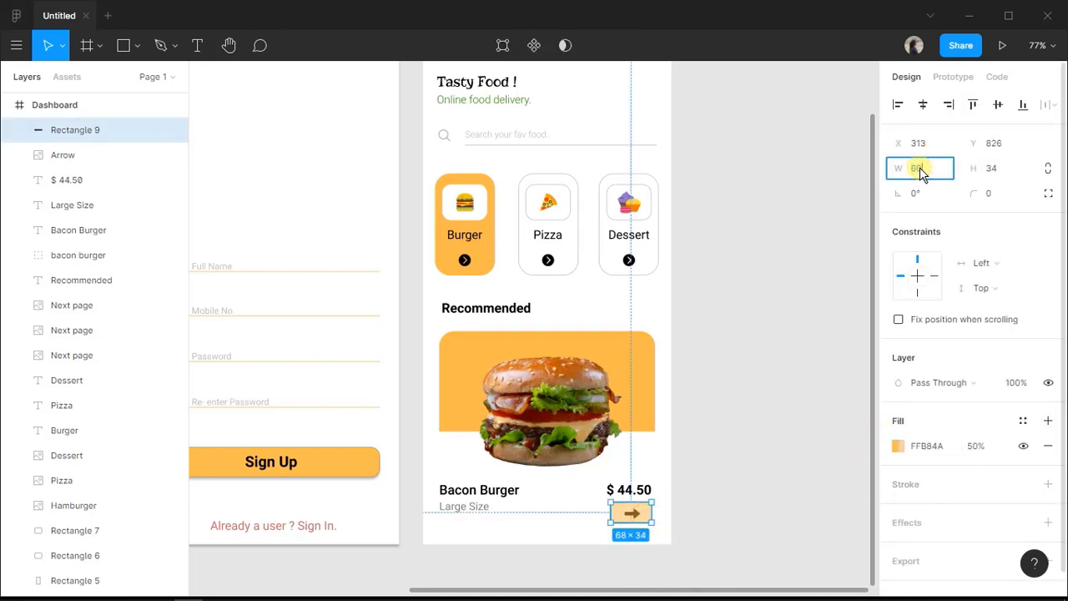
pyautogui.write('0')
pyautogui.click(997, 173)
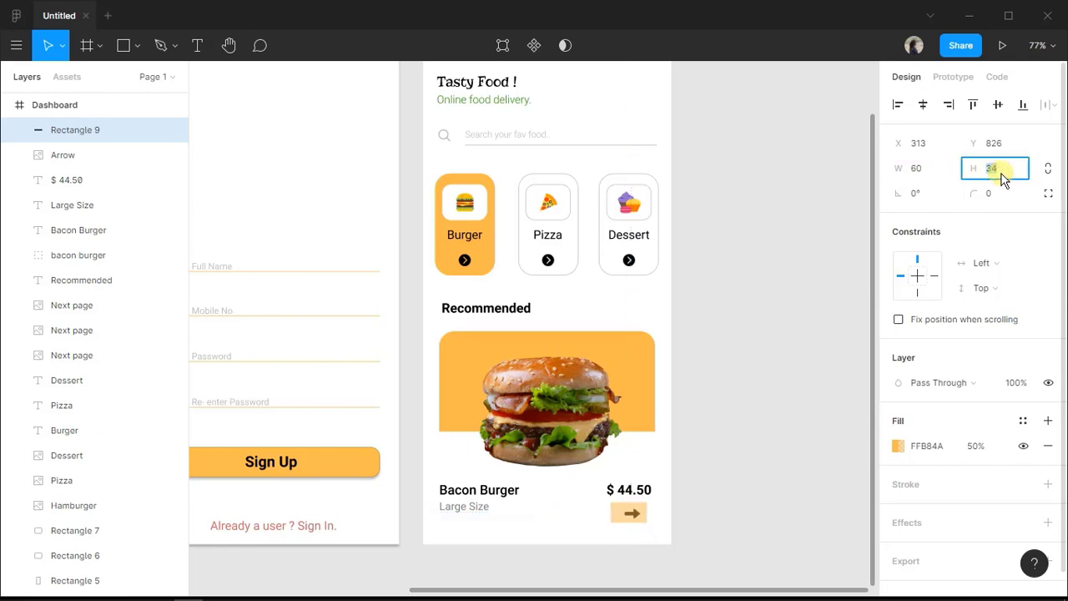
pyautogui.press('Return')
# Reorder the layers so the Arrow icon sits above Rectangle 9.
pyautogui.scroll(4, 646, 505)
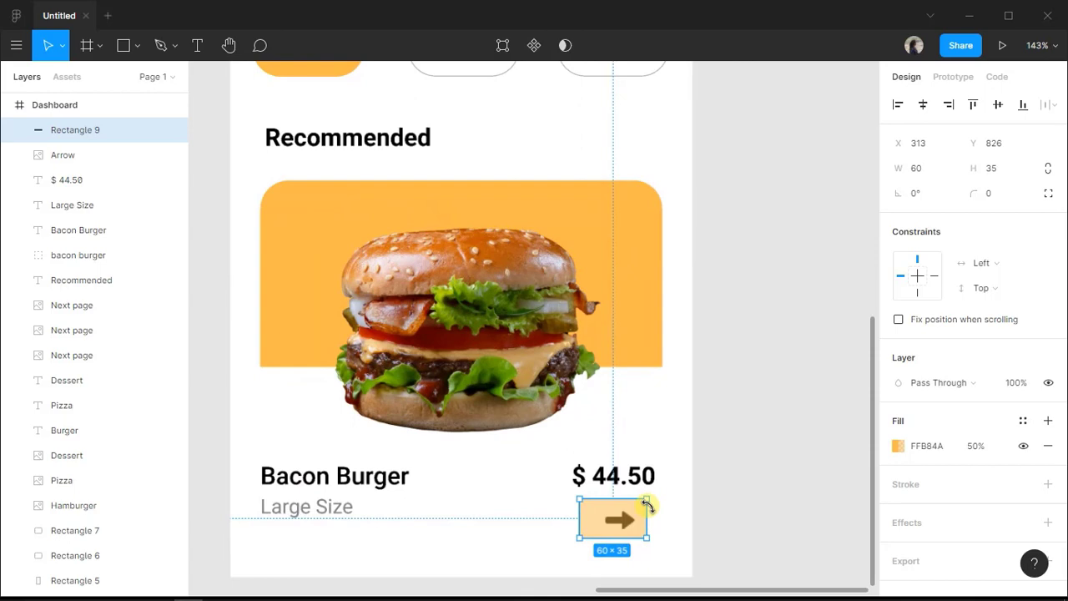
pyautogui.click(95, 154)
pyautogui.moveTo(105, 137); pyautogui.dragTo(107, 130)
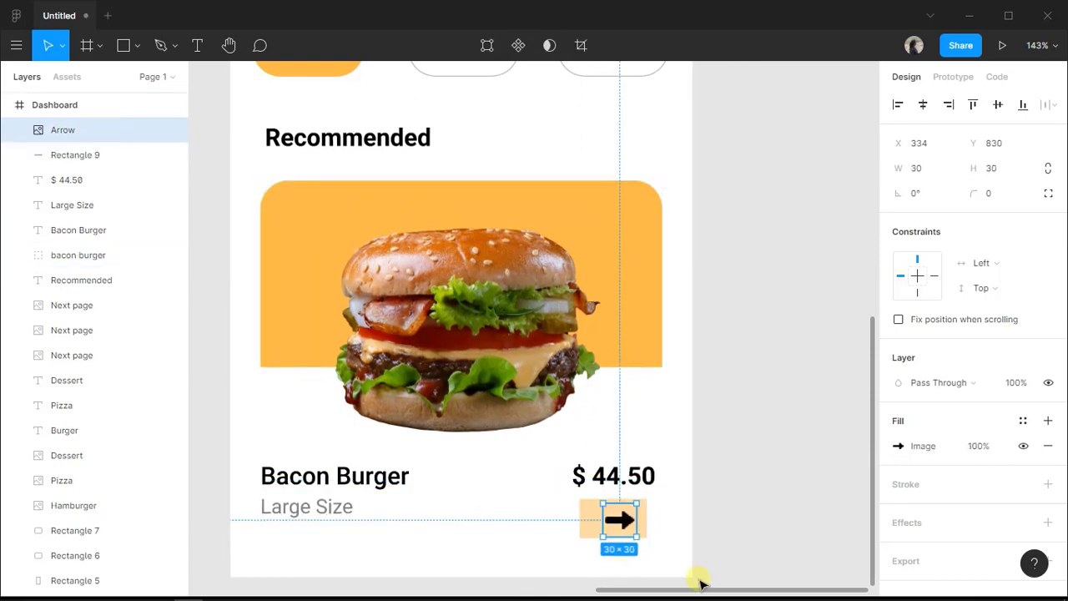
# Group the arrow with its orange rectangle and rename the group "next botton".
pyautogui.keyDown('shift'); pyautogui.click(641, 522); pyautogui.keyUp('shift')
pyautogui.hotkey('ctrl', 'g')
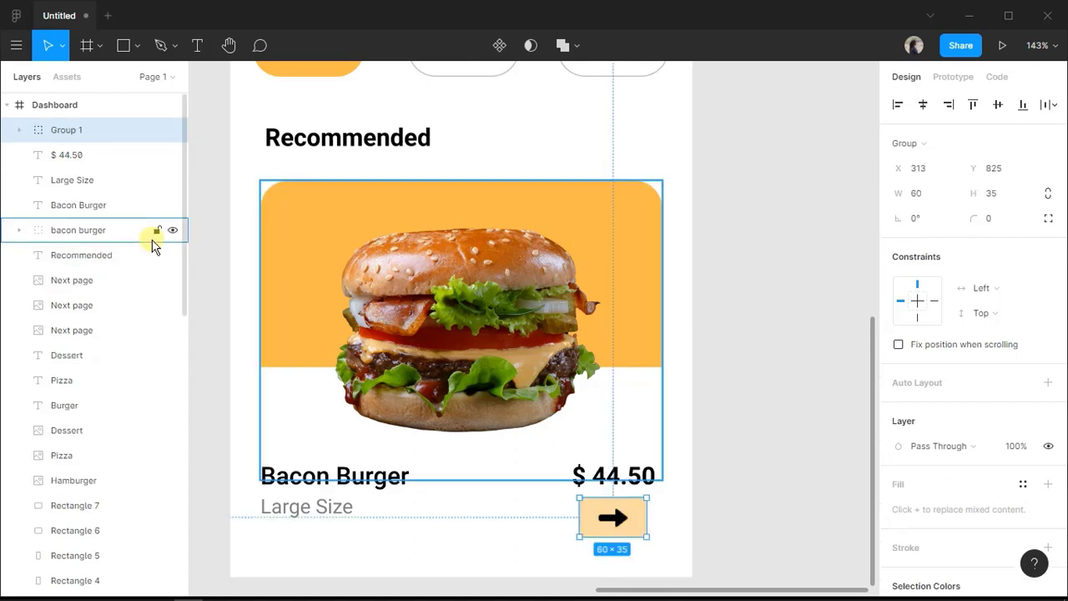
pyautogui.doubleClick(105, 131)
pyautogui.write('next botton')
pyautogui.click(672, 505)
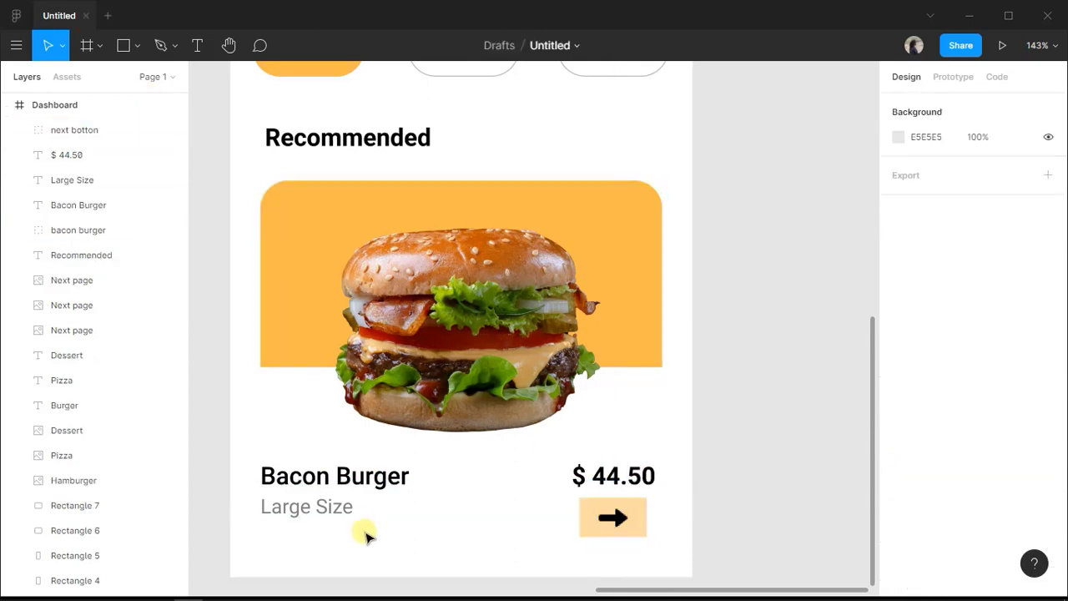
# Select the Bacon Burger and Large Size labels together and move them slightly down.
pyautogui.click(342, 509)
pyautogui.keyDown('shift'); pyautogui.click(316, 486); pyautogui.keyUp('shift')
pyautogui.keyDown('shift'); pyautogui.click(312, 482); pyautogui.keyUp('shift')
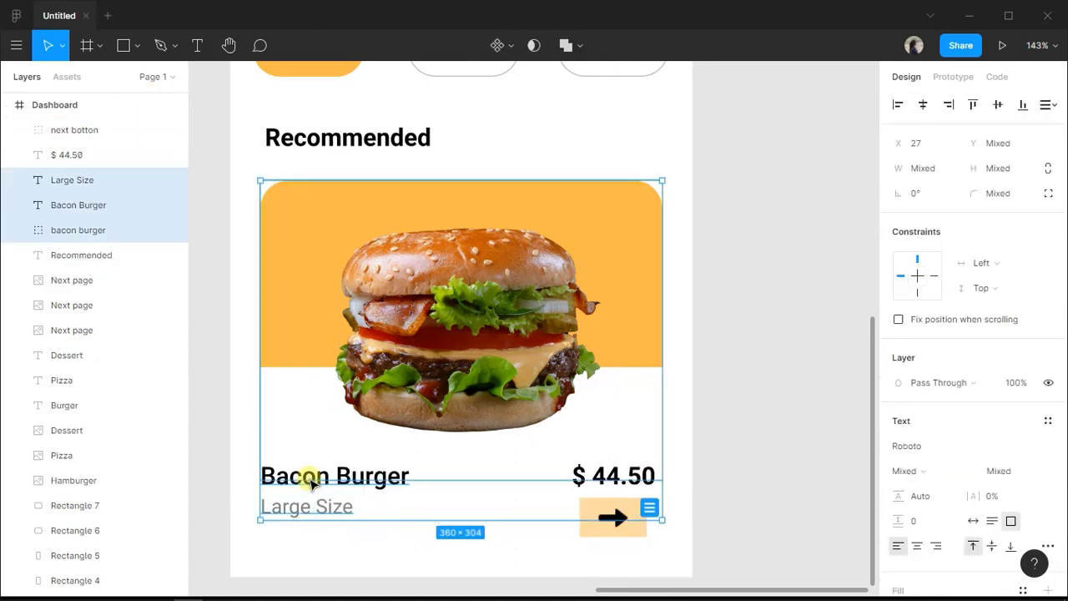
pyautogui.click(311, 483)
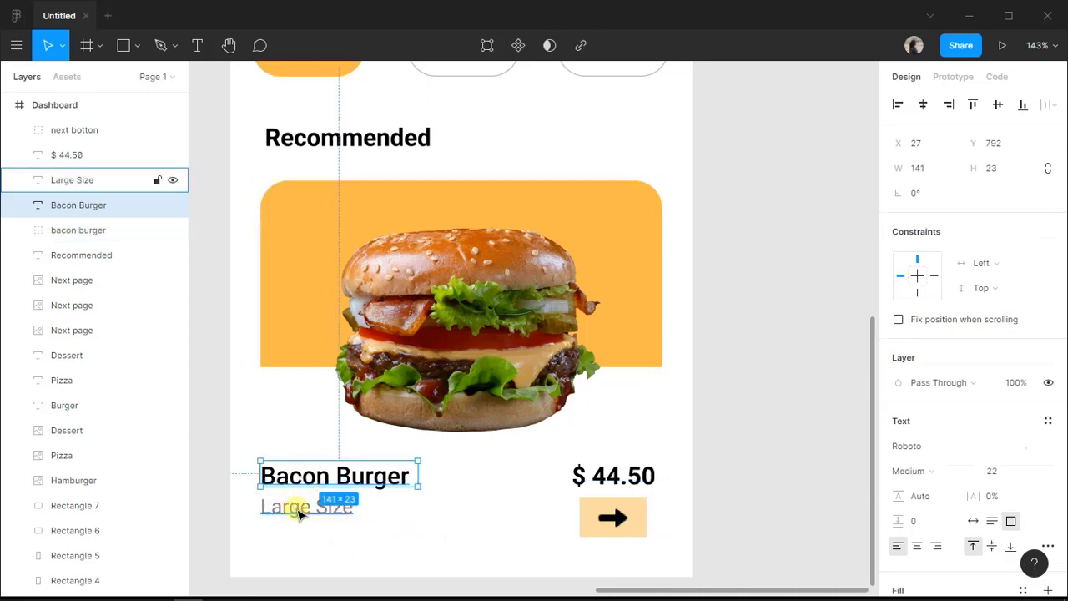
pyautogui.keyDown('shift'); pyautogui.click(298, 514); pyautogui.keyUp('shift')
pyautogui.moveTo(317, 474); pyautogui.dragTo(320, 489)
pyautogui.click(616, 504)
# Duplicate the Dashboard frame to its right and rename the copy "Bacon burger".
pyautogui.scroll(-5, 615, 504)
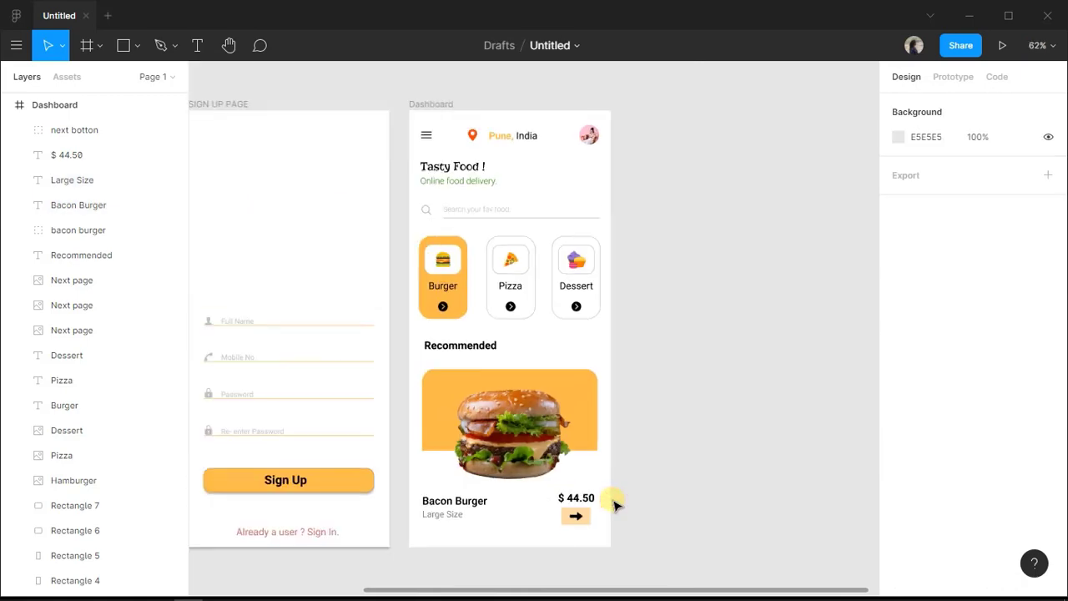
pyautogui.click(425, 111)
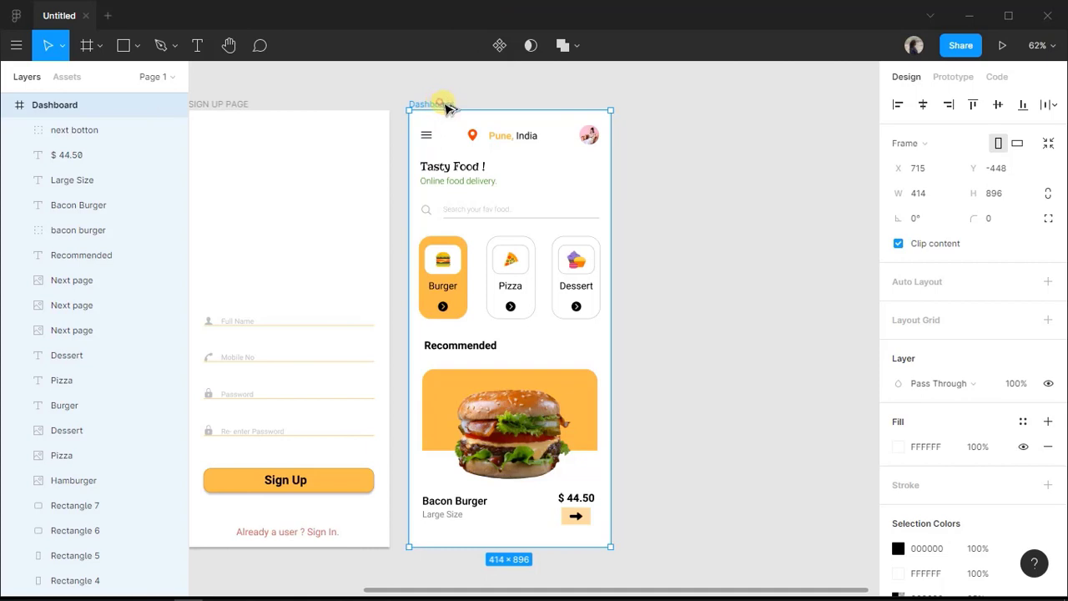
pyautogui.moveTo(440, 106); pyautogui.dragTo(667, 105)
pyautogui.doubleClick(673, 104)
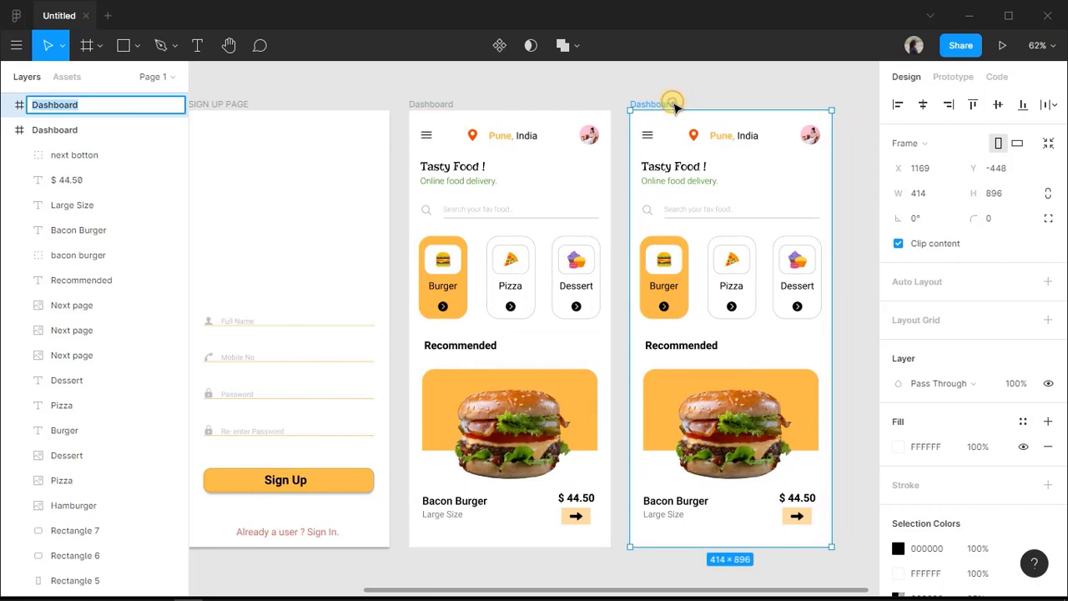
pyautogui.write('Bacon burger')
pyautogui.click(770, 95)
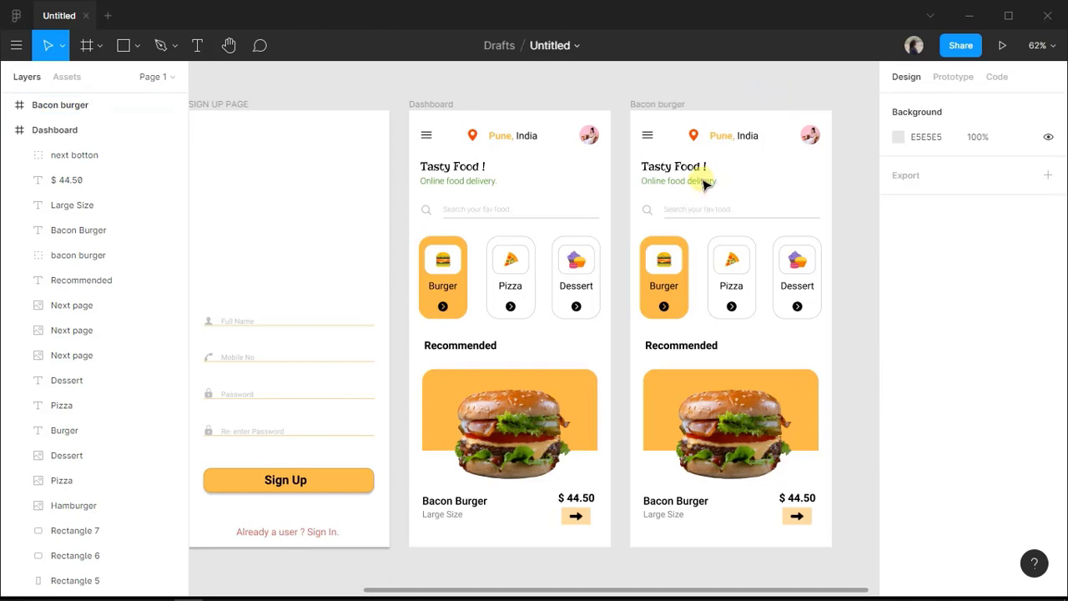
# Delete the menu icon, location, titles, search bar, category cards and Recommended heading from the Bacon burger frame.
pyautogui.moveTo(626, 160); pyautogui.dragTo(833, 325)
pyautogui.press('Delete')
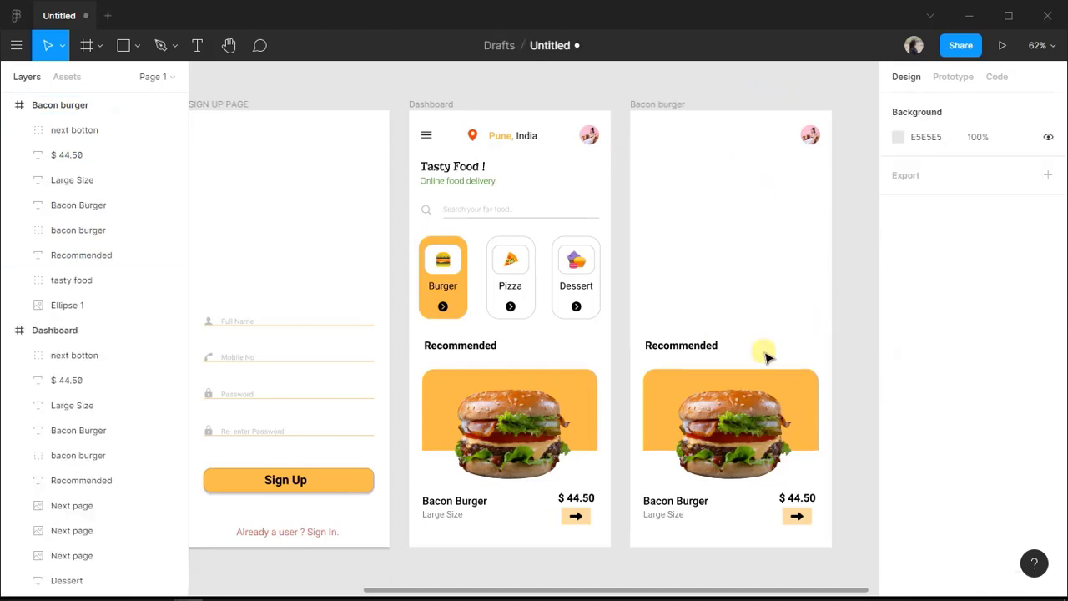
pyautogui.click(716, 356)
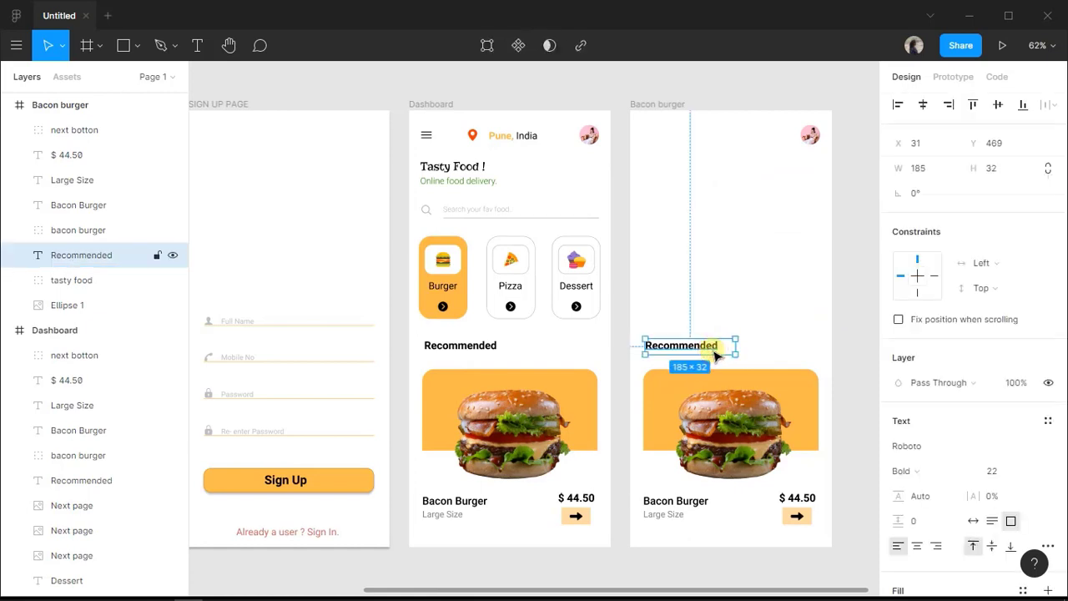
pyautogui.press('Delete')
# Move the burger image group up to Y 109 in the Bacon burger frame and ungroup it.
pyautogui.moveTo(737, 456); pyautogui.dragTo(739, 252)
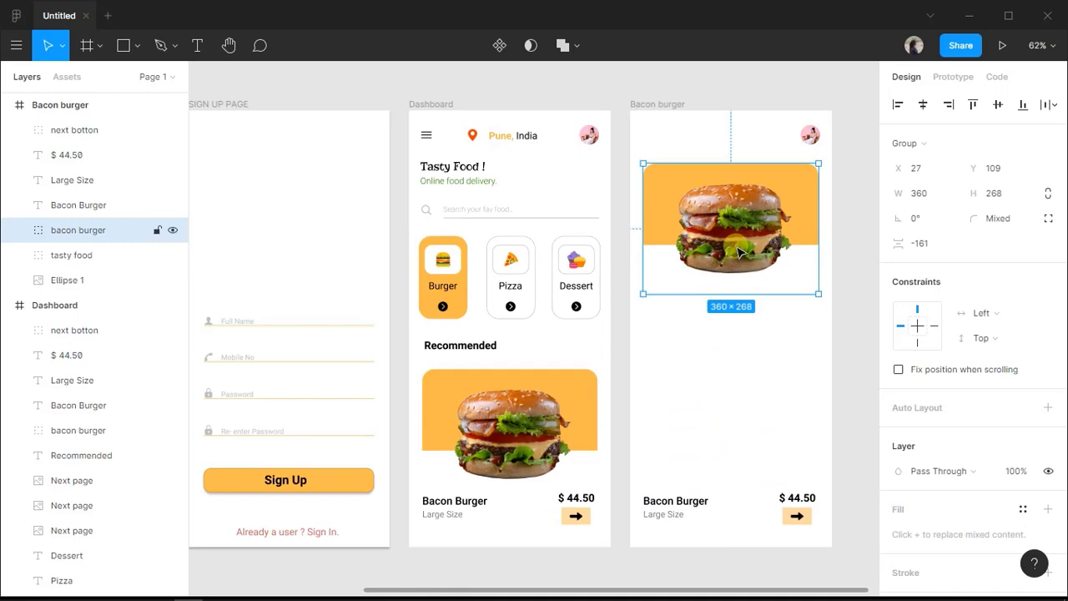
pyautogui.doubleClick(739, 252)
pyautogui.click(734, 361)
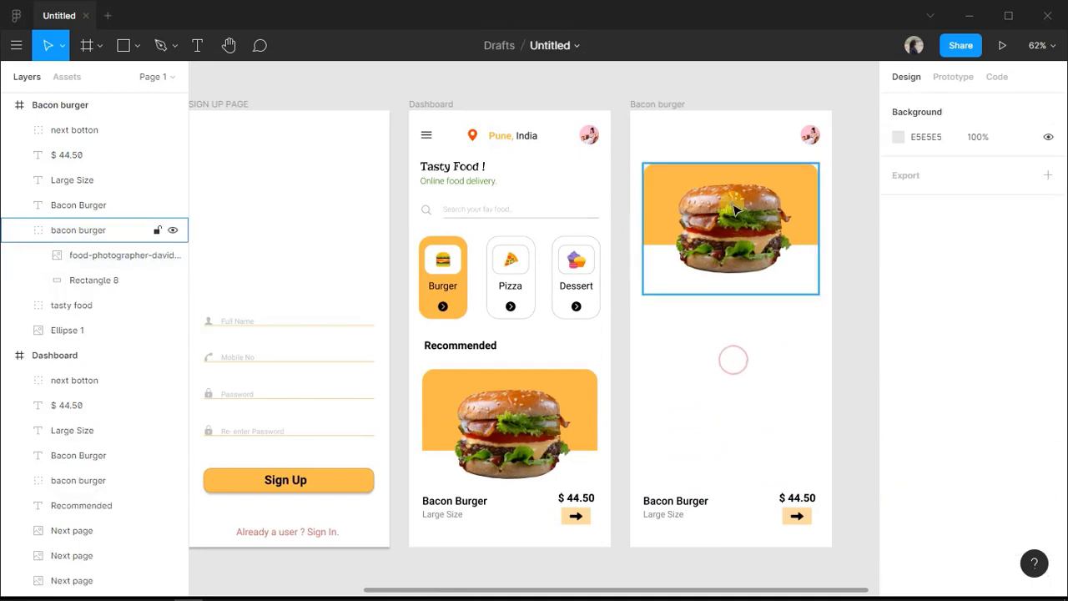
pyautogui.rightClick(734, 210)
pyautogui.click(811, 314)
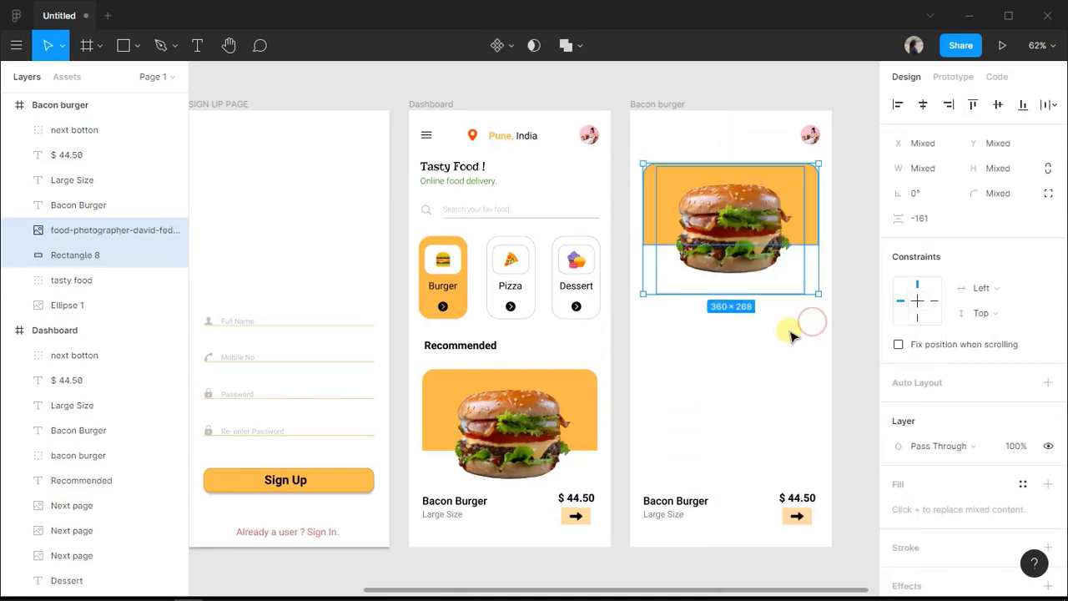
# Enlarge the burger image in the Bacon burger frame to about 412 × 364 and centre it horizontally.
pyautogui.click(792, 334)
pyautogui.click(798, 291)
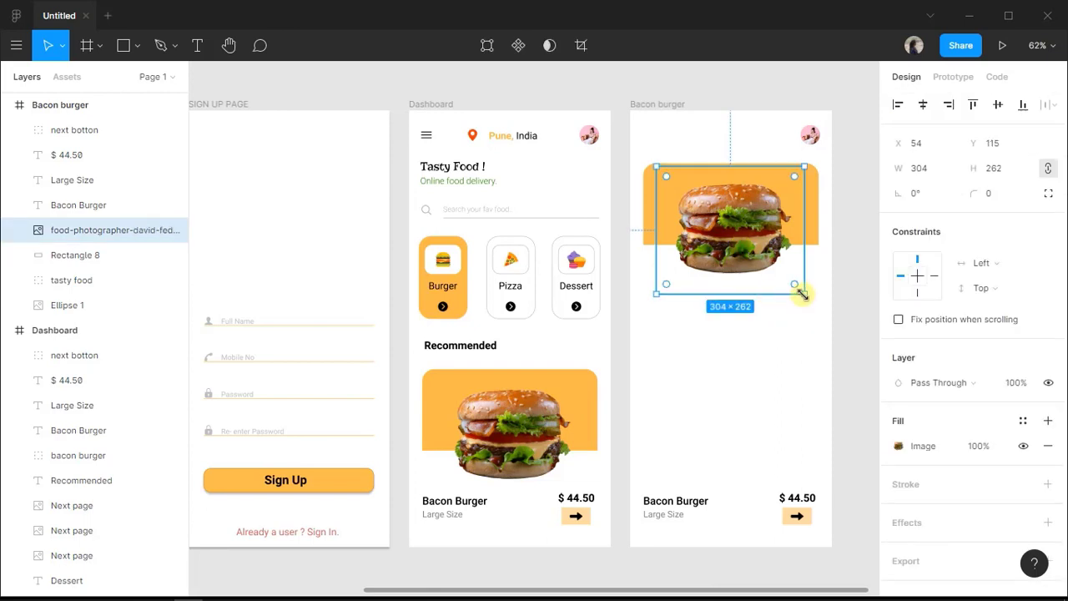
pyautogui.moveTo(801, 294); pyautogui.dragTo(856, 344)
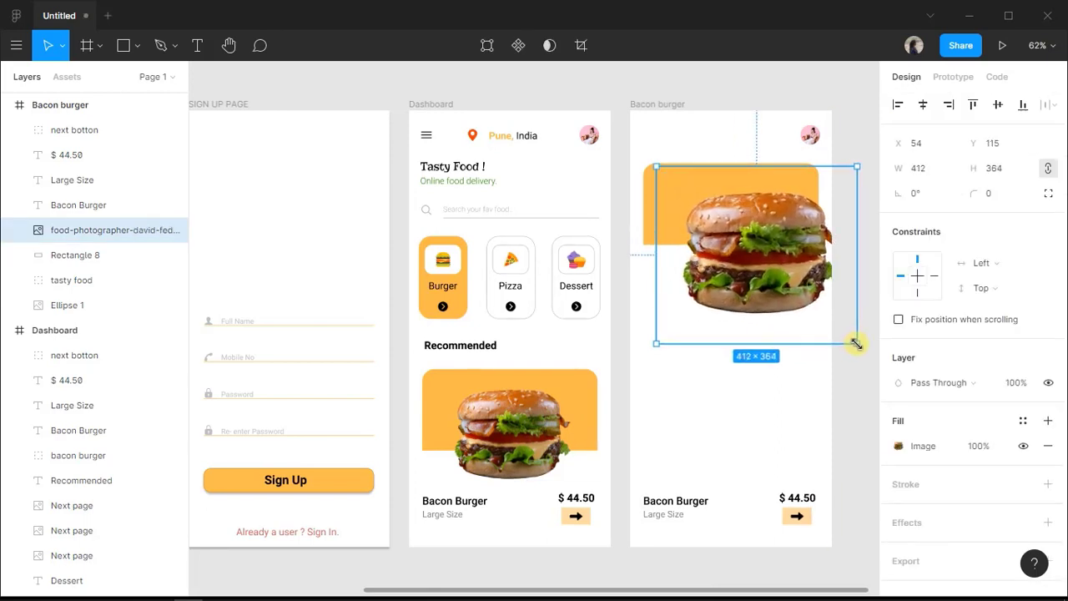
pyautogui.moveTo(770, 278); pyautogui.dragTo(747, 282)
# Set the orange rectangle behind the burger to 380 wide, centre it in the frame at X 17 and extend its lower edge slightly.
pyautogui.click(75, 254)
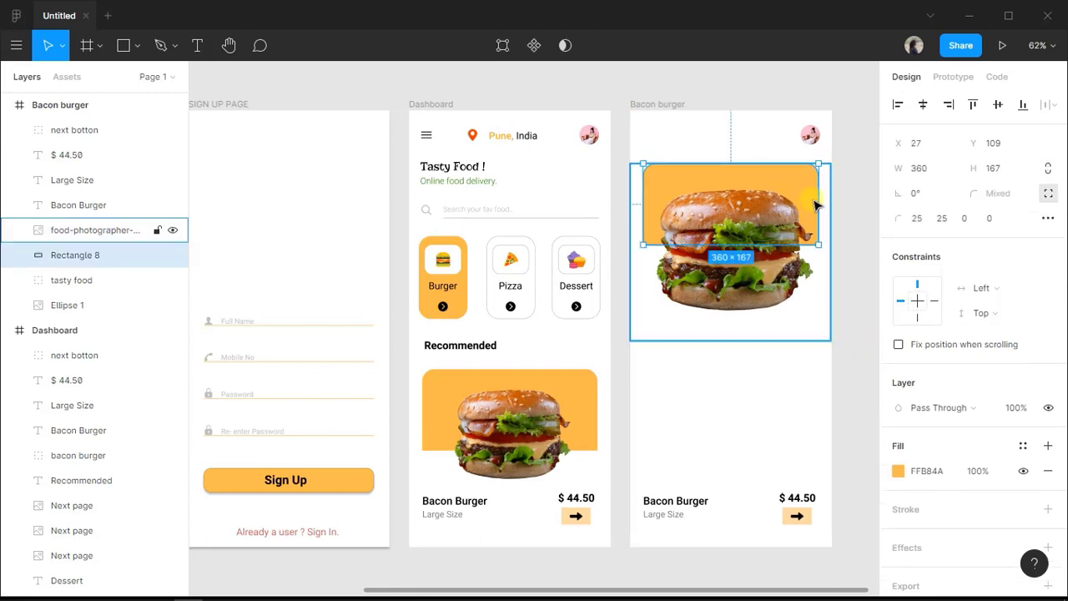
pyautogui.moveTo(822, 195); pyautogui.dragTo(826, 196)
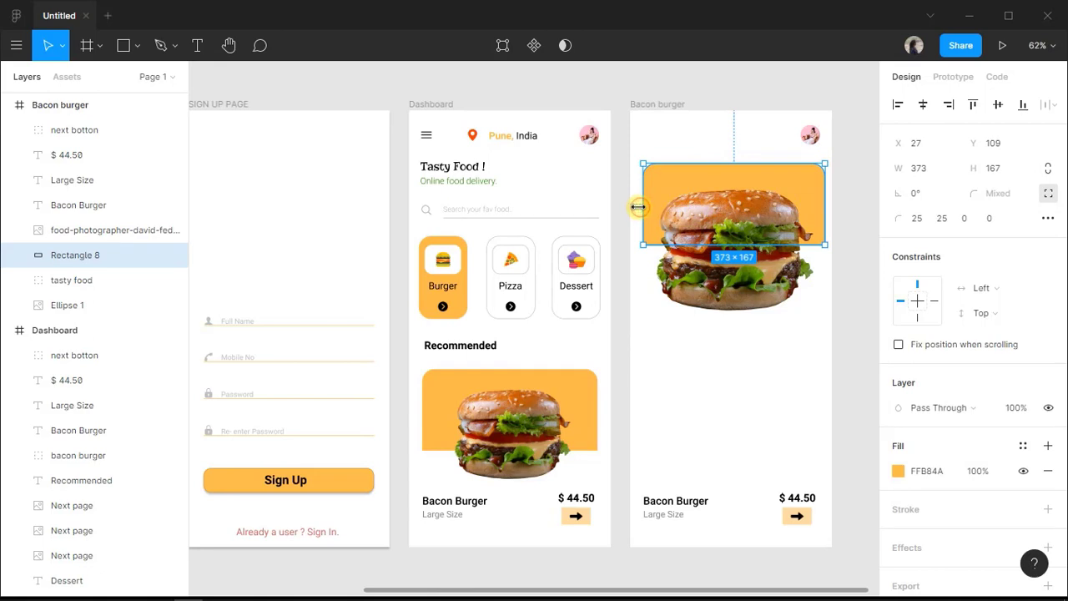
pyautogui.moveTo(639, 207); pyautogui.dragTo(635, 207)
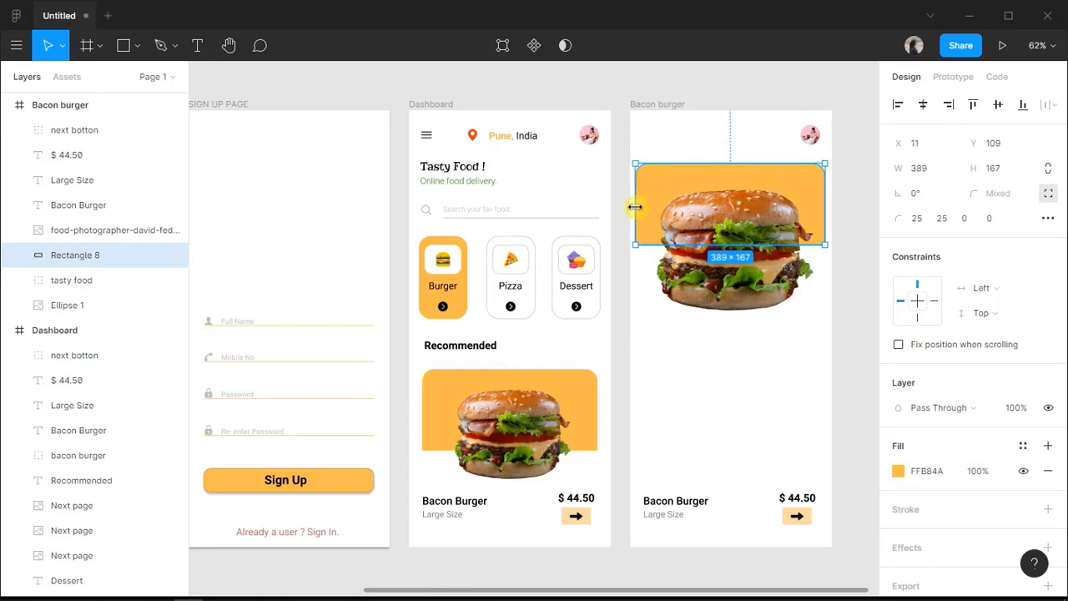
pyautogui.click(920, 168)
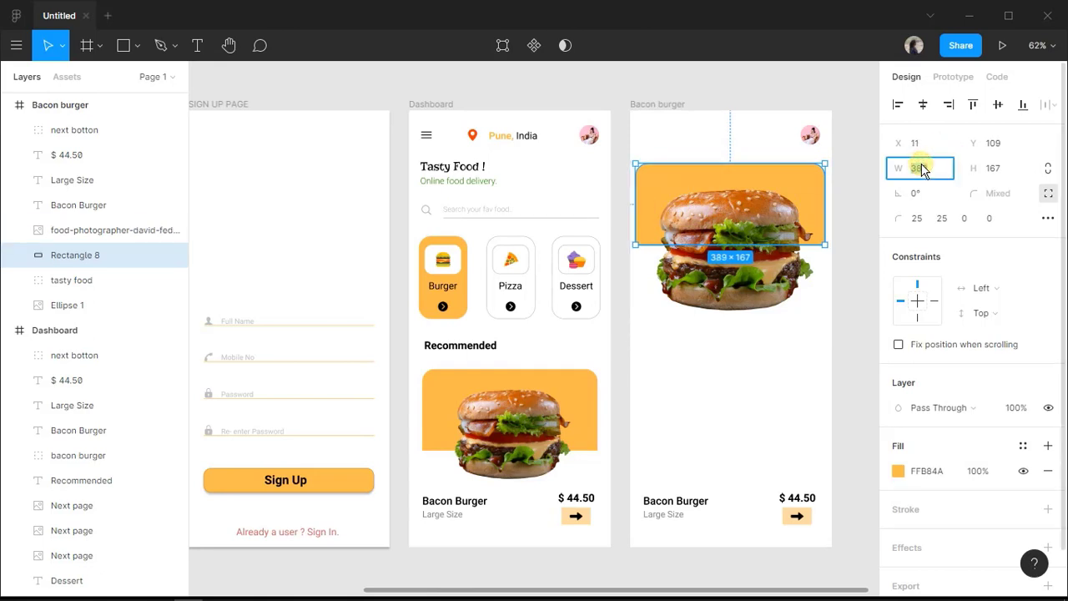
pyautogui.write('380')
pyautogui.press('Return')
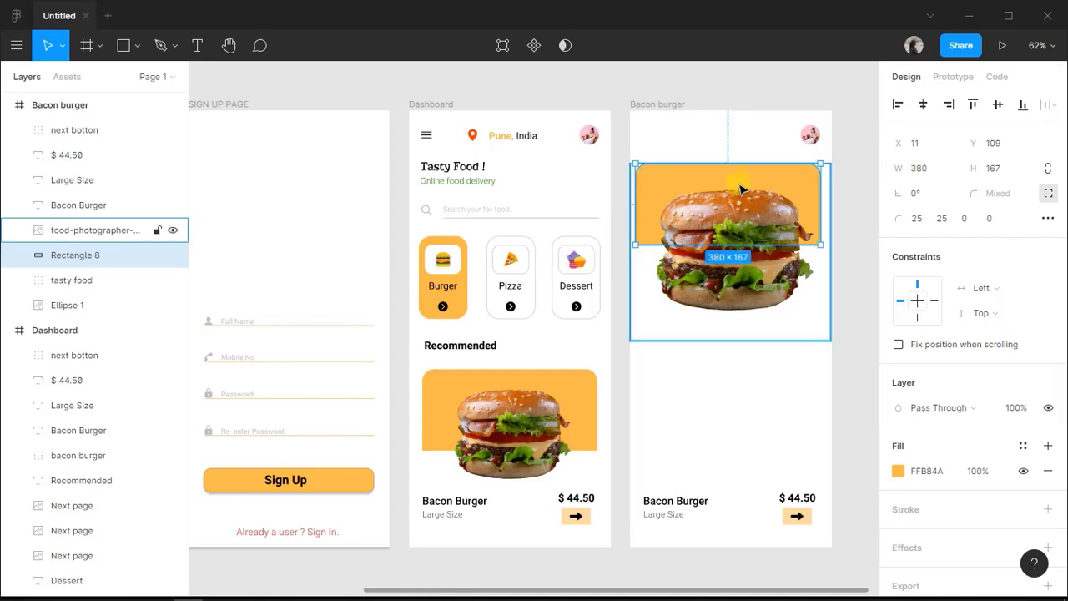
pyautogui.moveTo(752, 181); pyautogui.dragTo(757, 182)
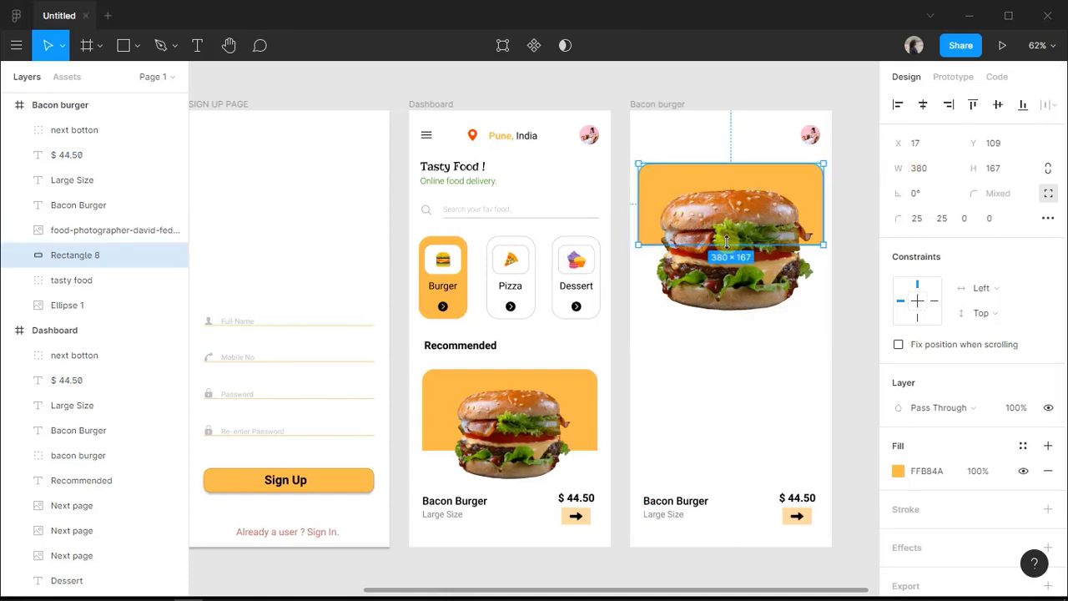
pyautogui.moveTo(730, 247); pyautogui.dragTo(731, 255)
# Group the enlarged burger image with its orange rectangle and rename the group "bacon burger".
pyautogui.moveTo(770, 390); pyautogui.dragTo(678, 182)
pyautogui.hotkey('ctrl', 'g')
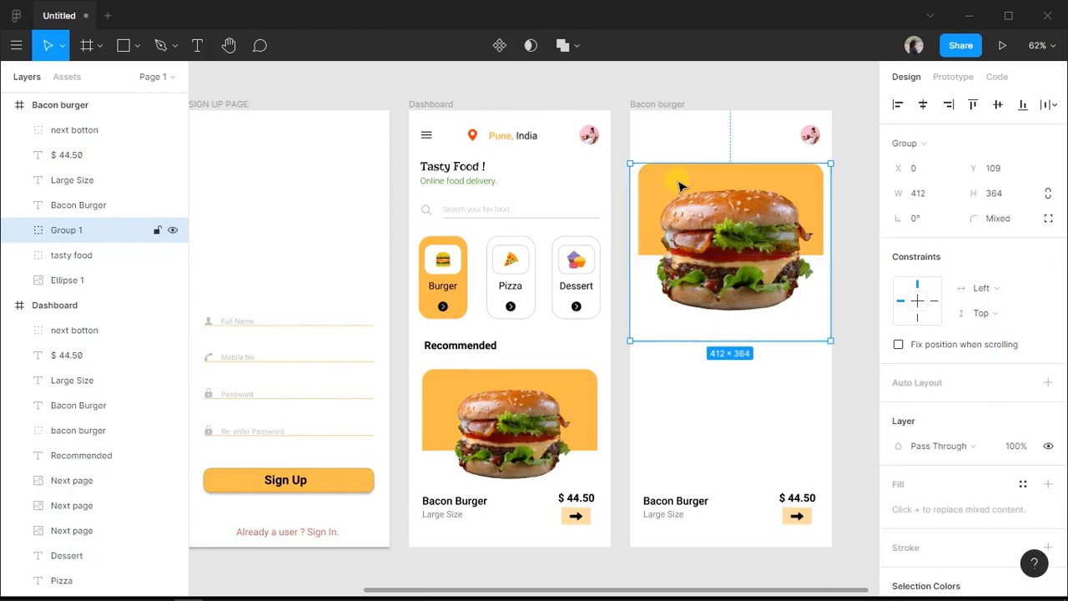
pyautogui.doubleClick(82, 231)
pyautogui.write('bacon burger')
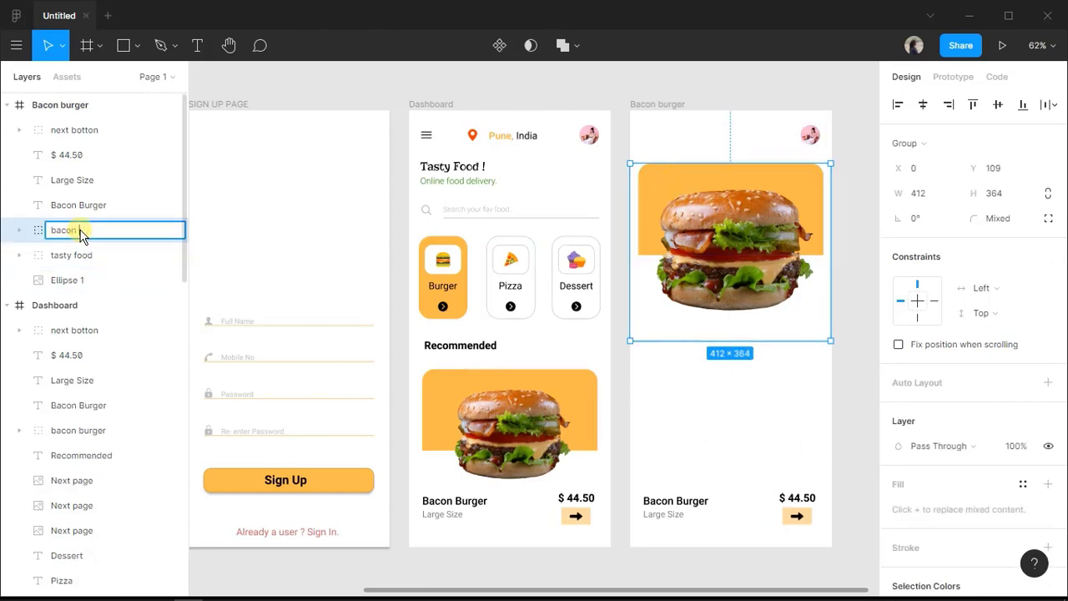
pyautogui.click(727, 434)
# Move the Bacon Burger title beneath the burger image, set its font size to 40 and fit its text box to one line.
pyautogui.moveTo(681, 501); pyautogui.dragTo(727, 347)
pyautogui.click(1000, 471)
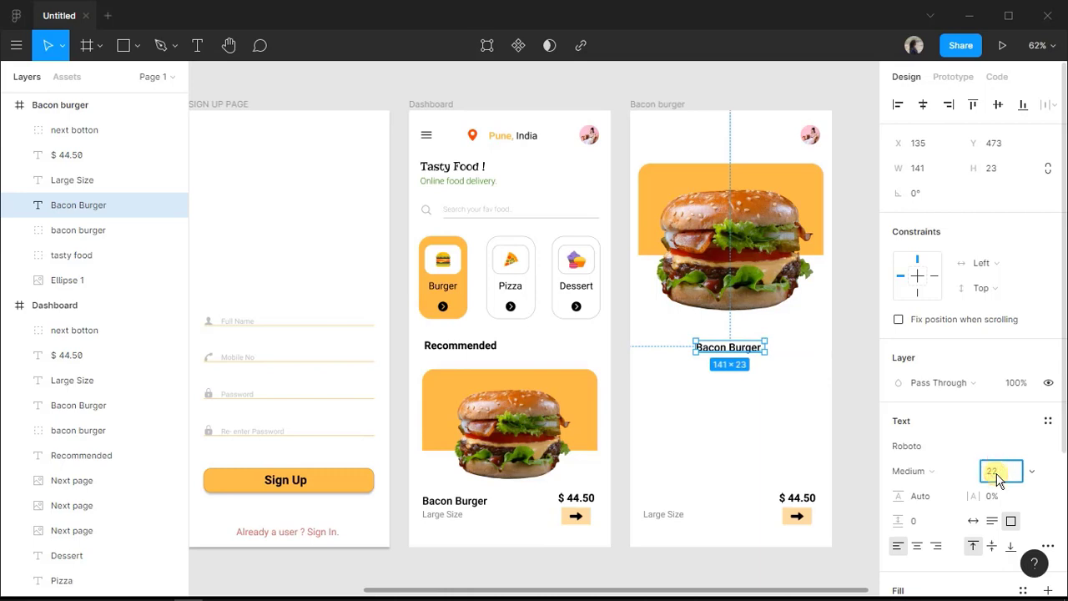
pyautogui.write('40')
pyautogui.press('Return')
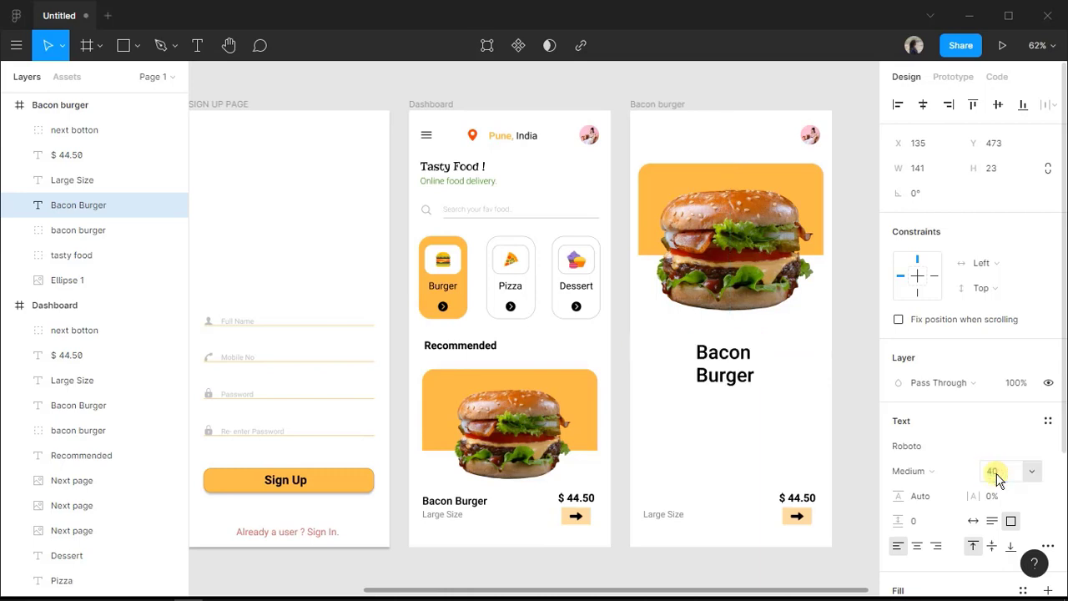
pyautogui.moveTo(765, 345)
pyautogui.mouseDown()
pyautogui.moveTo(829, 350)
pyautogui.moveTo(778, 353)
pyautogui.moveTo(753, 336)
pyautogui.mouseUp()
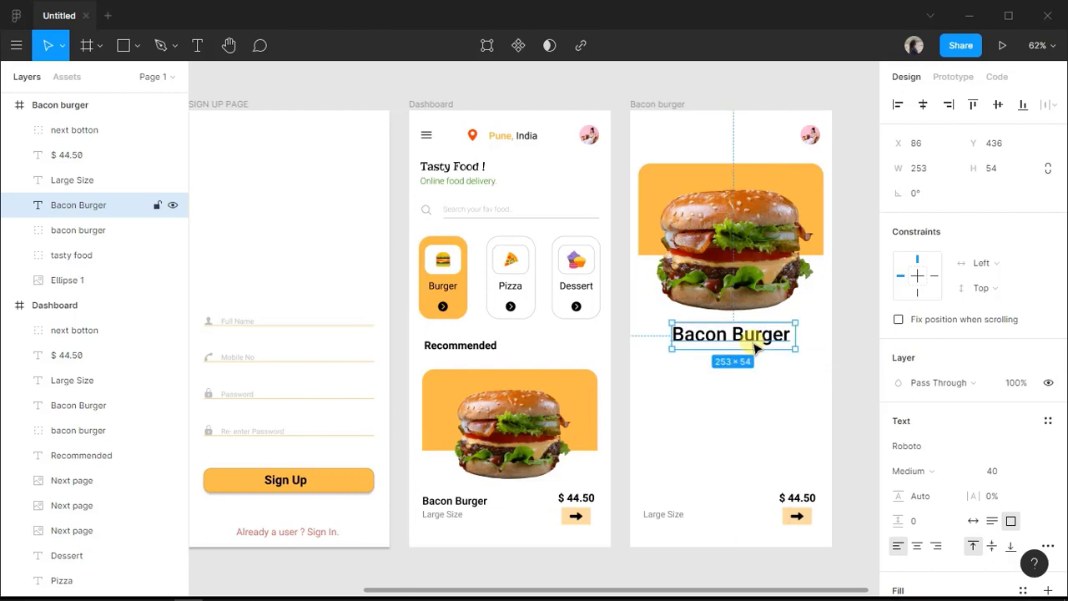
pyautogui.click(747, 396)
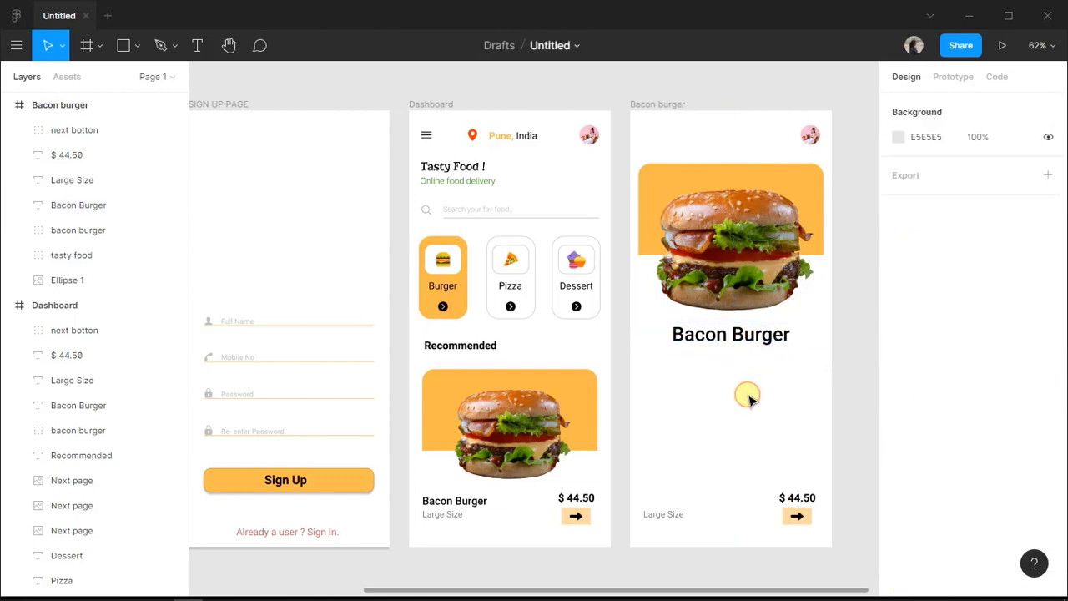
# Set the Bacon Burger title's font size to 30 and re-centre it beneath the burger.
pyautogui.click(763, 344)
pyautogui.click(1008, 484)
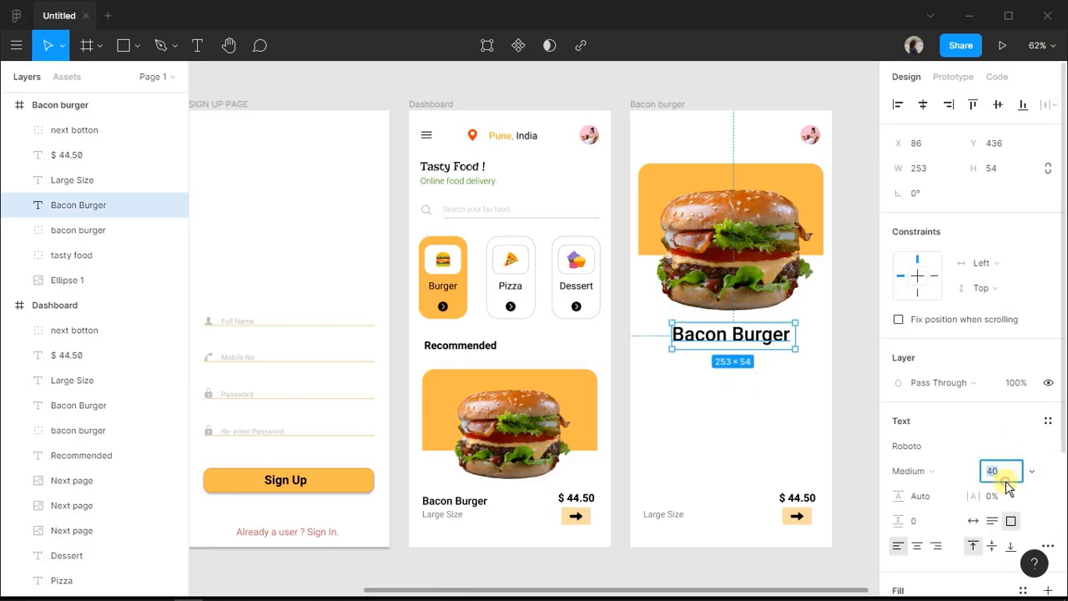
pyautogui.write('30')
pyautogui.press('Return')
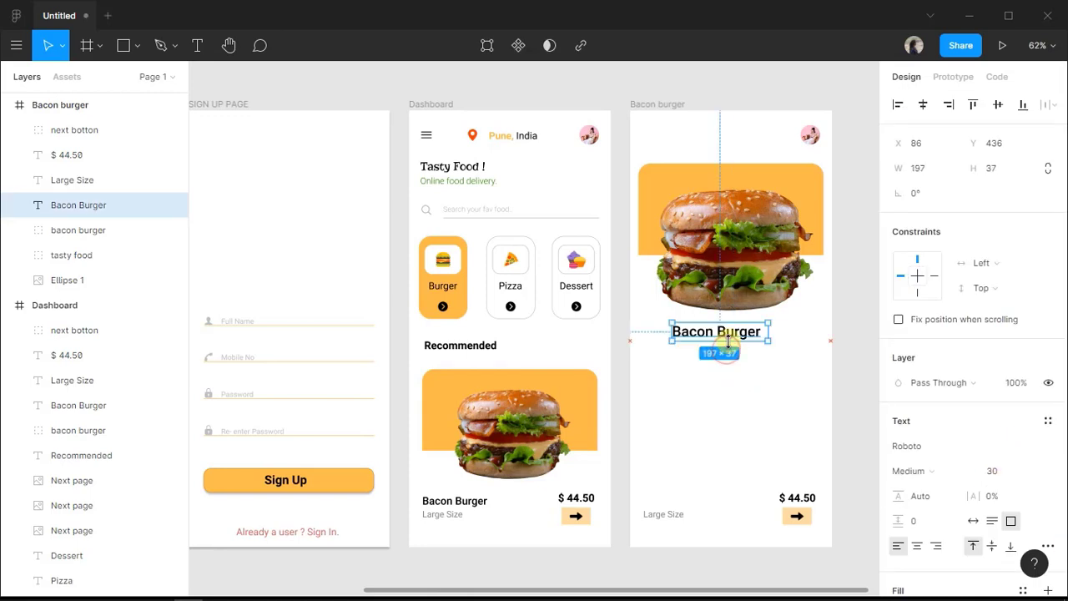
pyautogui.moveTo(747, 338); pyautogui.dragTo(758, 337)
pyautogui.click(729, 405)
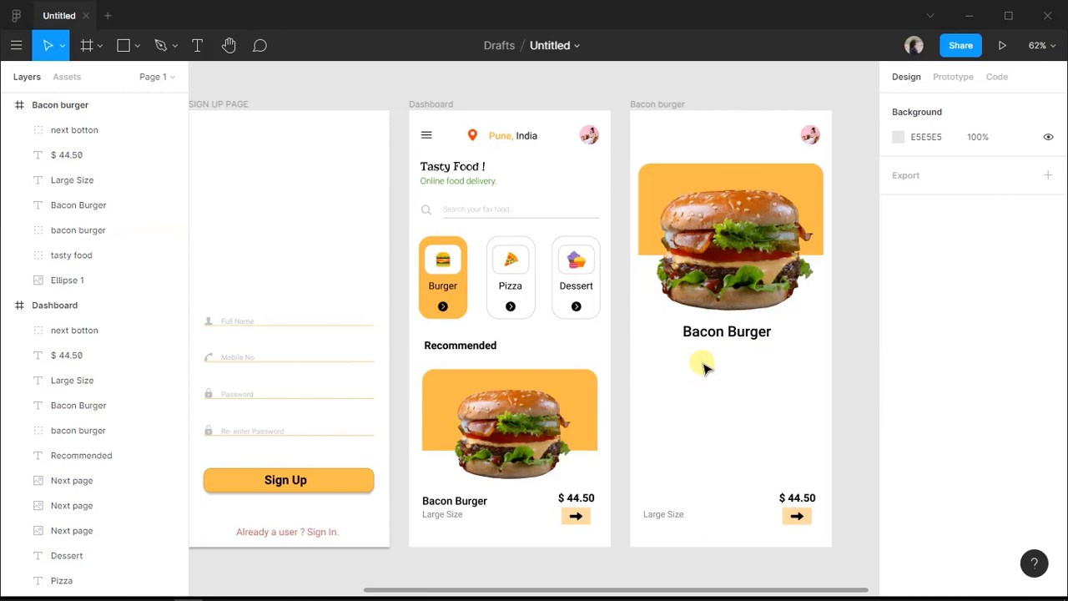
# Add the centre-aligned description "A signature flamed-grilled beef patty topped with smoked bacon." in a text box about 337 × 72 below the title.
pyautogui.press('t')
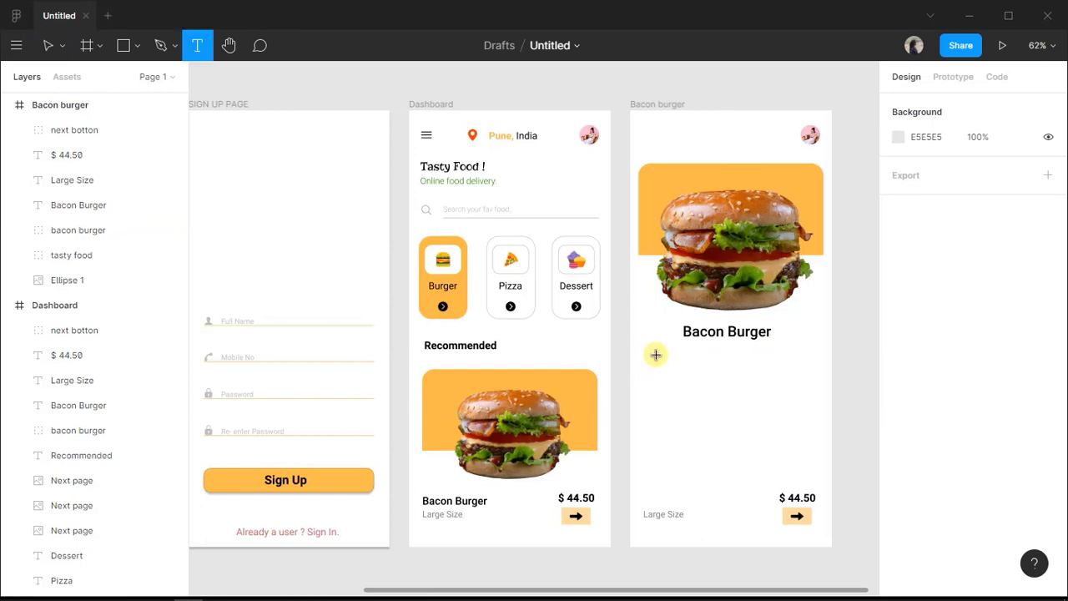
pyautogui.moveTo(656, 355); pyautogui.dragTo(815, 398)
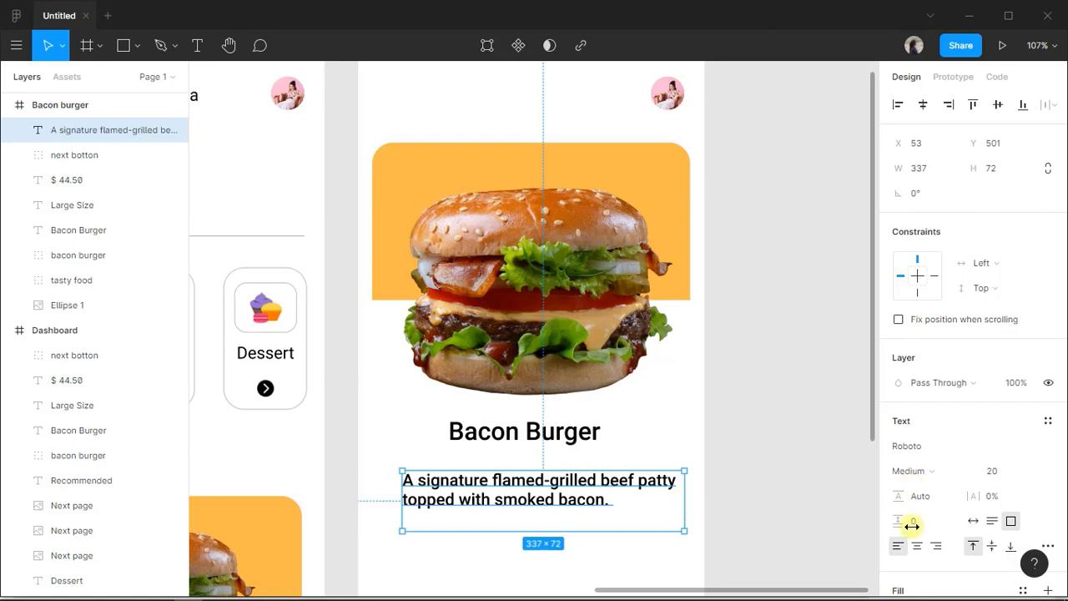
pyautogui.click(917, 553)
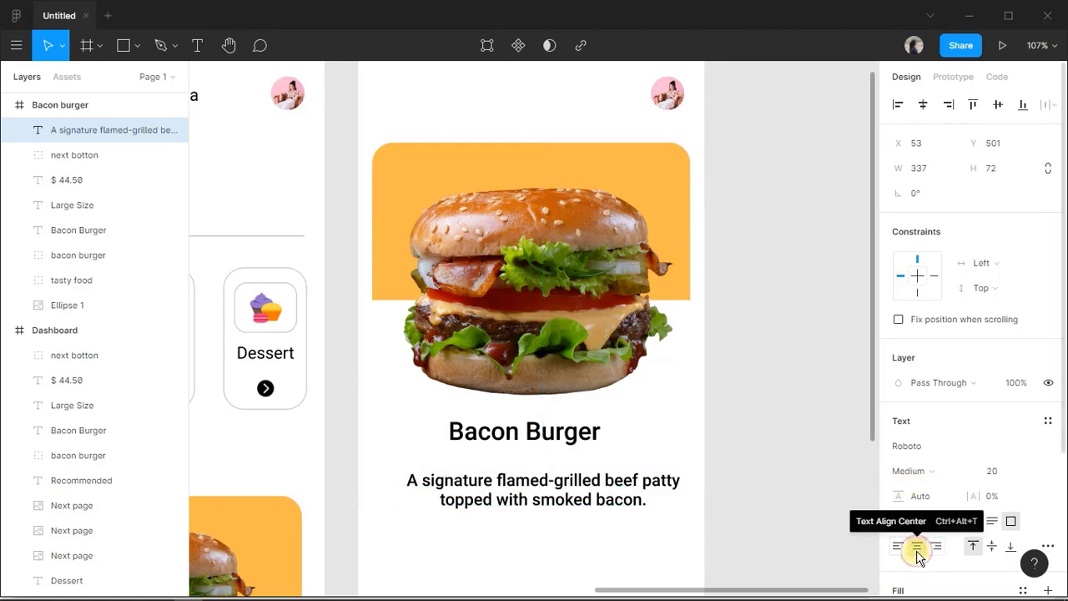
# Set the description text to font size 18 and Regular weight.
pyautogui.click(992, 474)
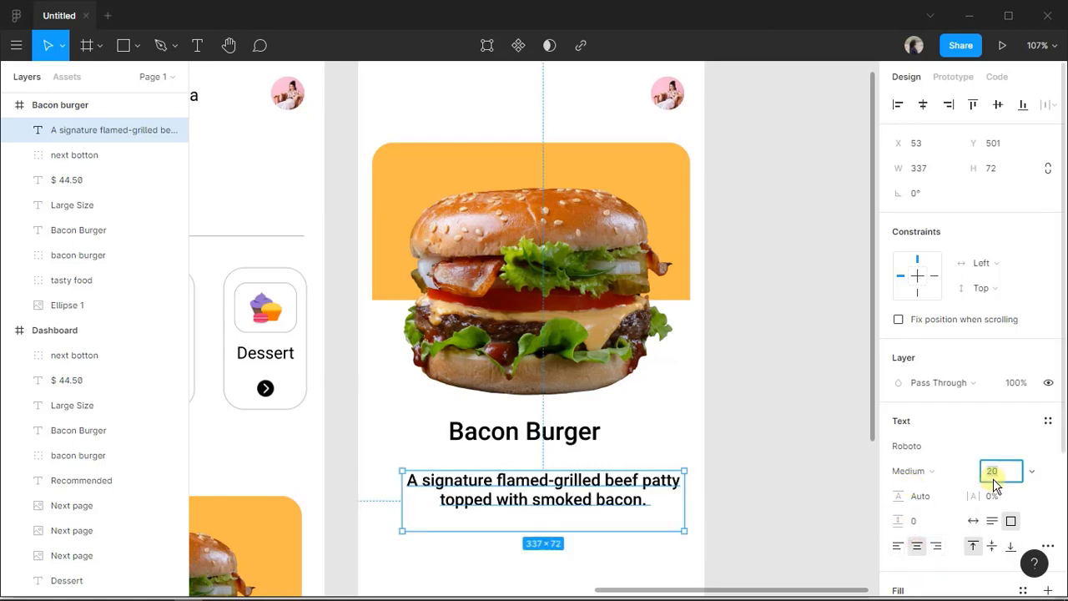
pyautogui.press('Return')
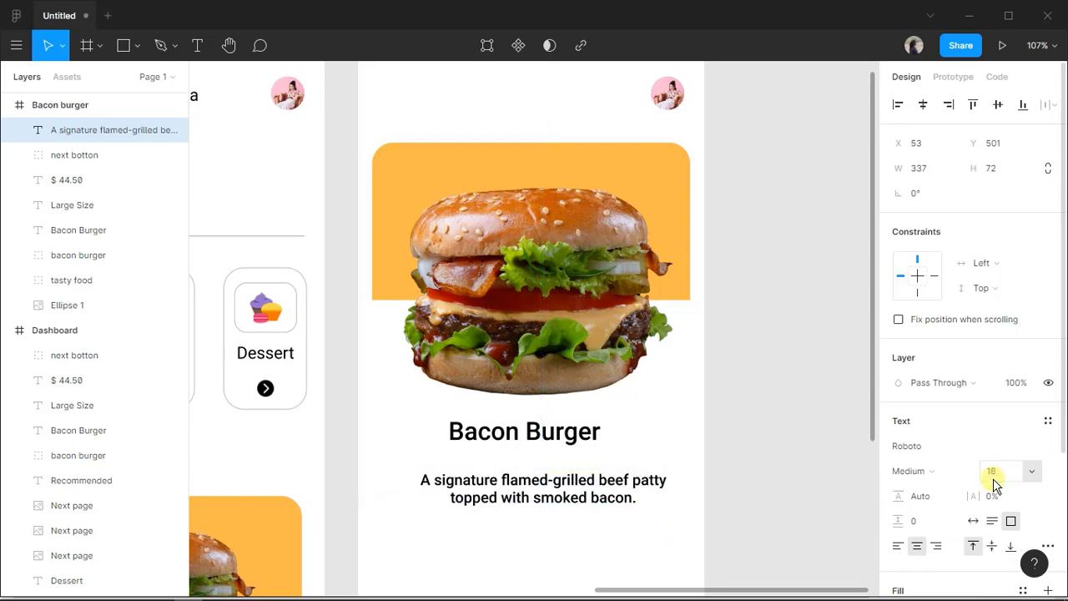
pyautogui.click(951, 473)
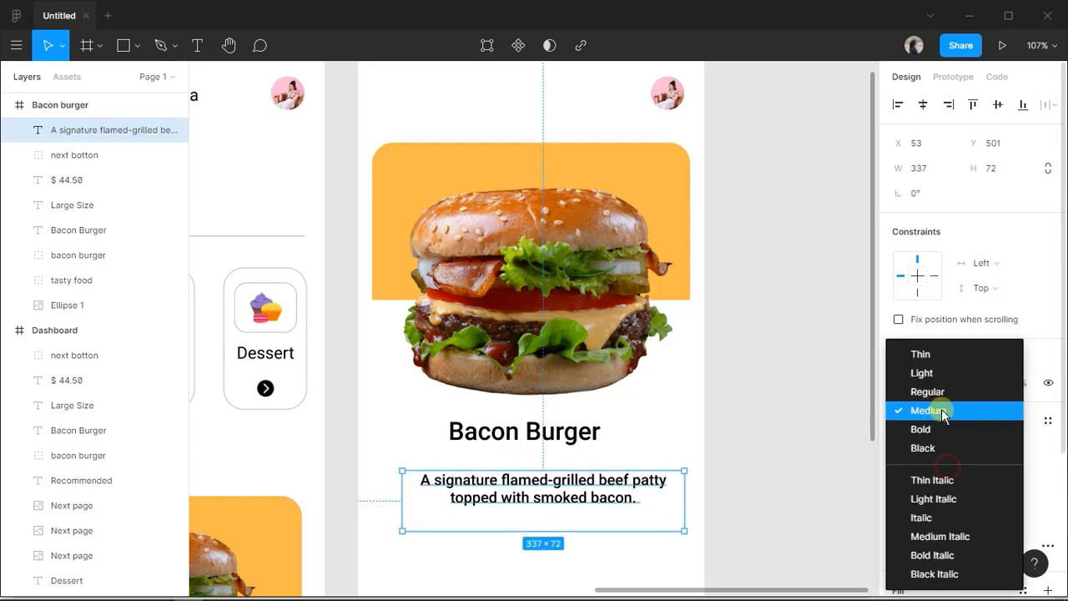
pyautogui.click(945, 392)
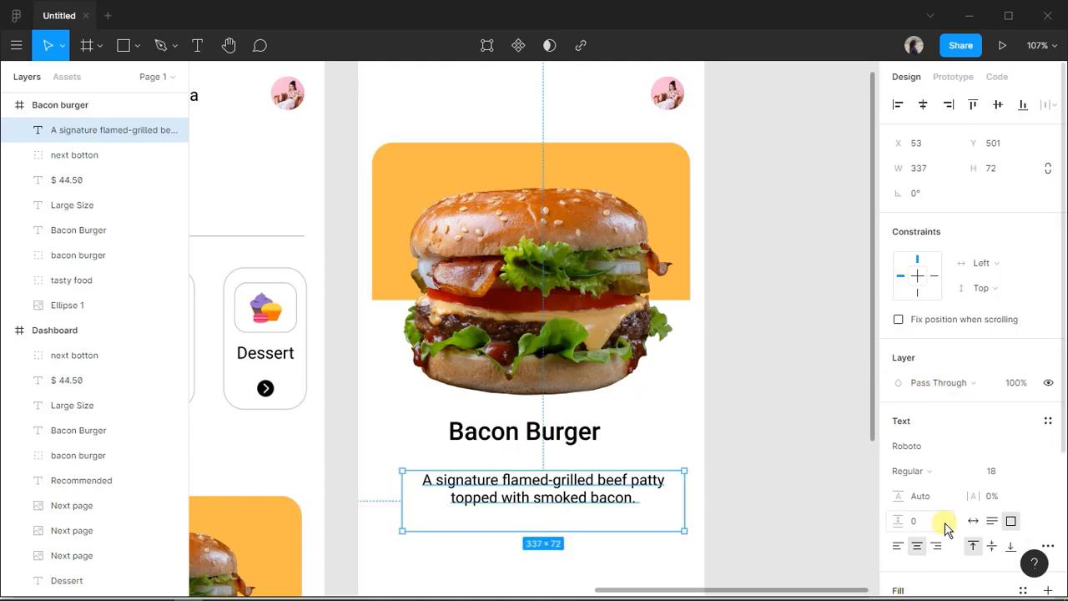
# Recolour the description with a brown sampled from the burger bun and move it up closer to the title.
pyautogui.scroll(-3, 945, 529)
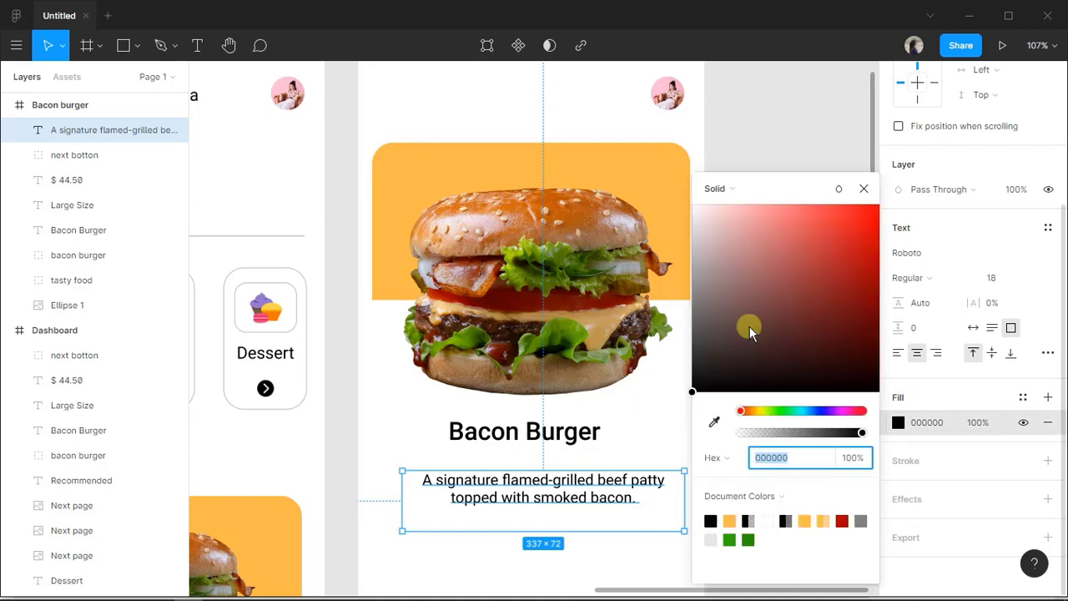
pyautogui.click(692, 321)
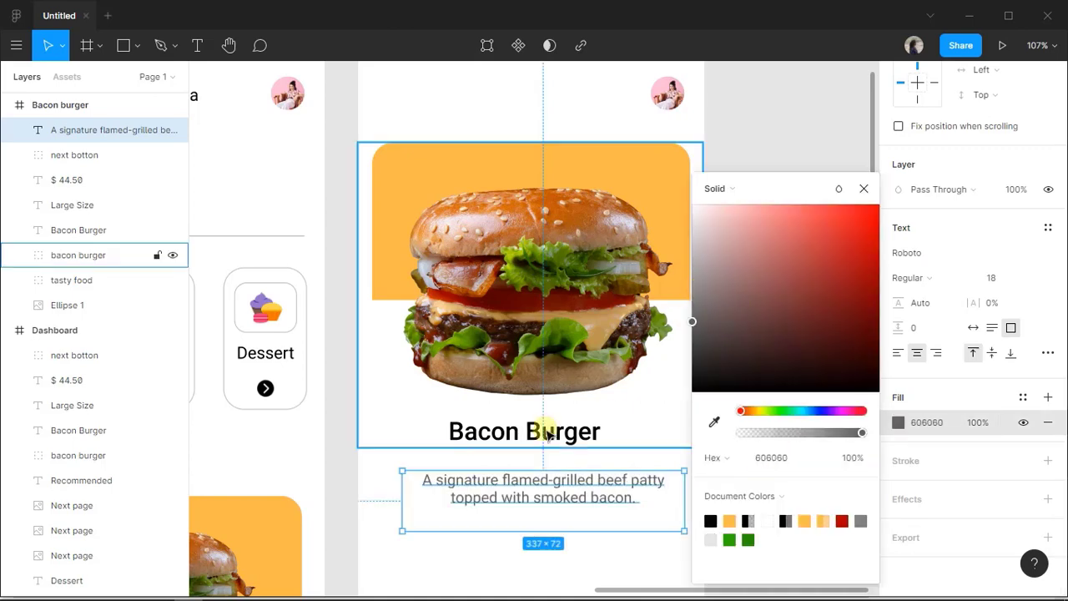
pyautogui.click(715, 427)
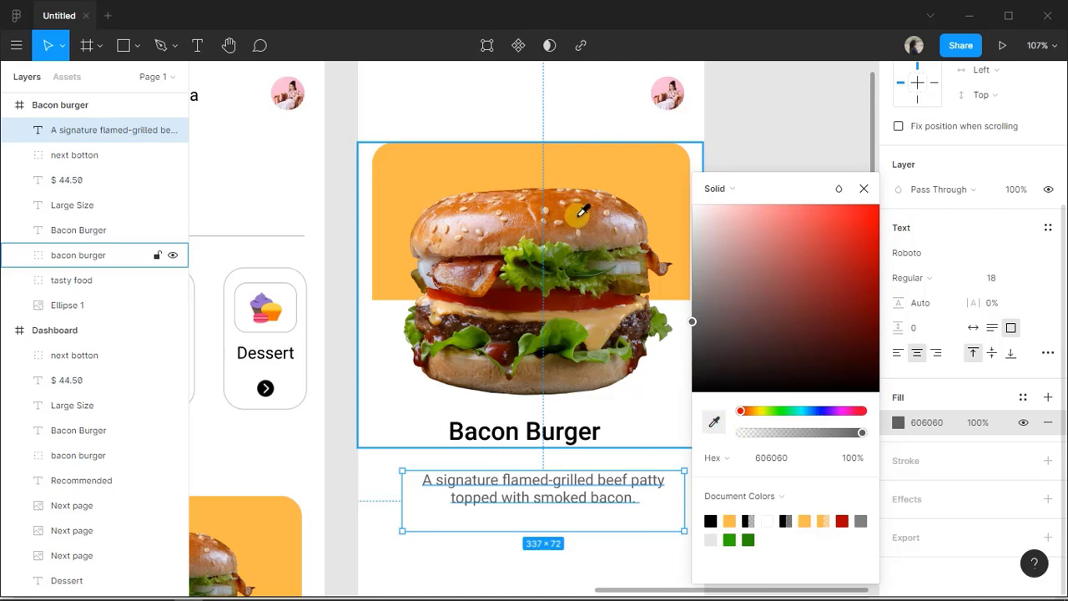
pyautogui.click(577, 216)
pyautogui.click(547, 544)
# Draw a small rectangle about 59 × 53 centred below the description in the Bacon burger frame.
pyautogui.scroll(-3, 547, 544)
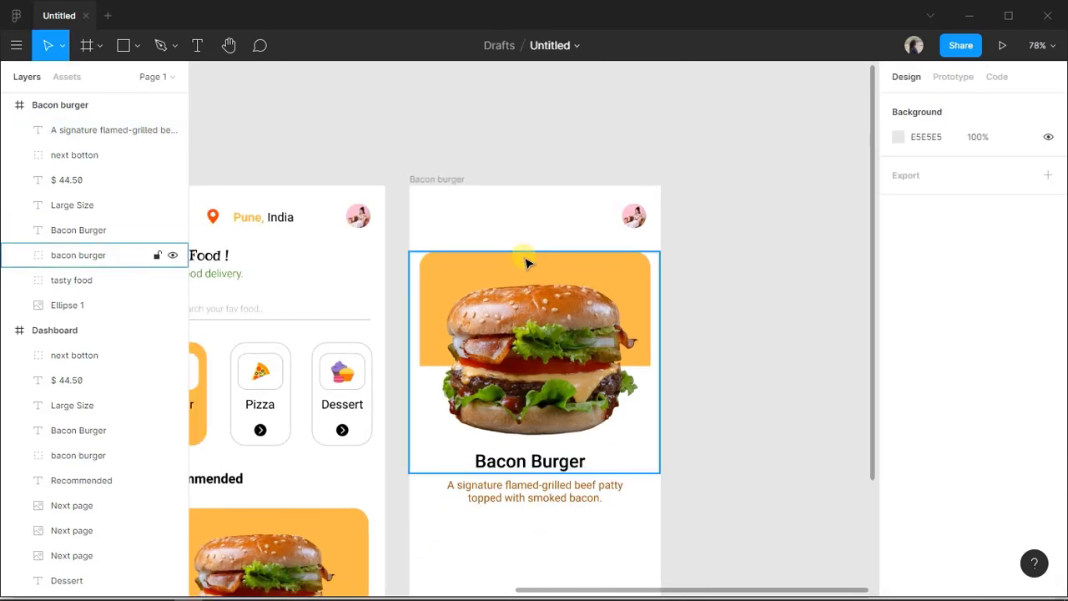
pyautogui.press('h')
pyautogui.moveTo(529, 262); pyautogui.dragTo(554, 76)
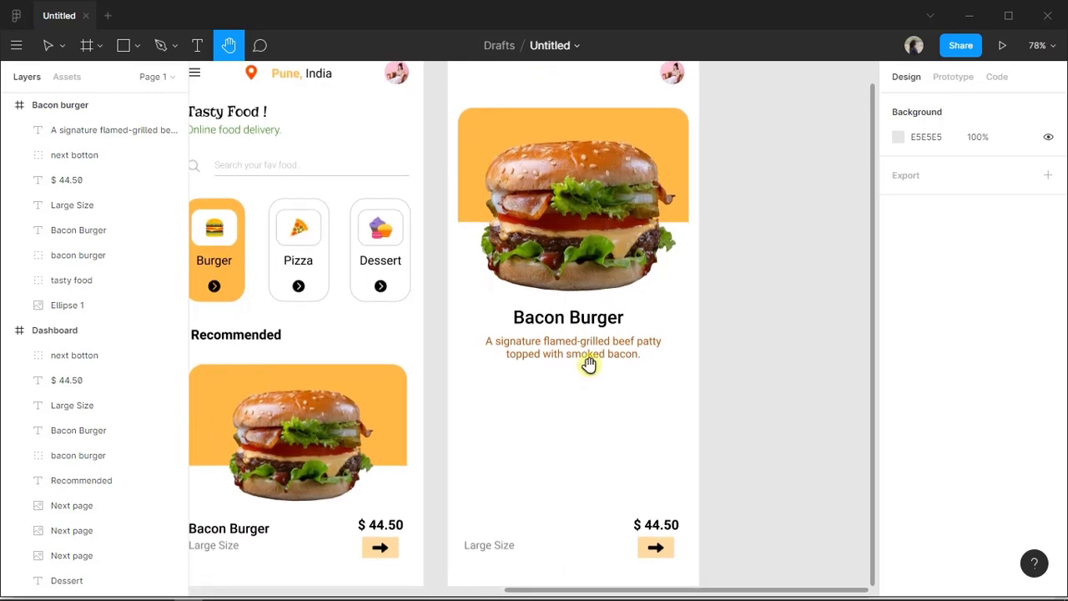
pyautogui.press('v')
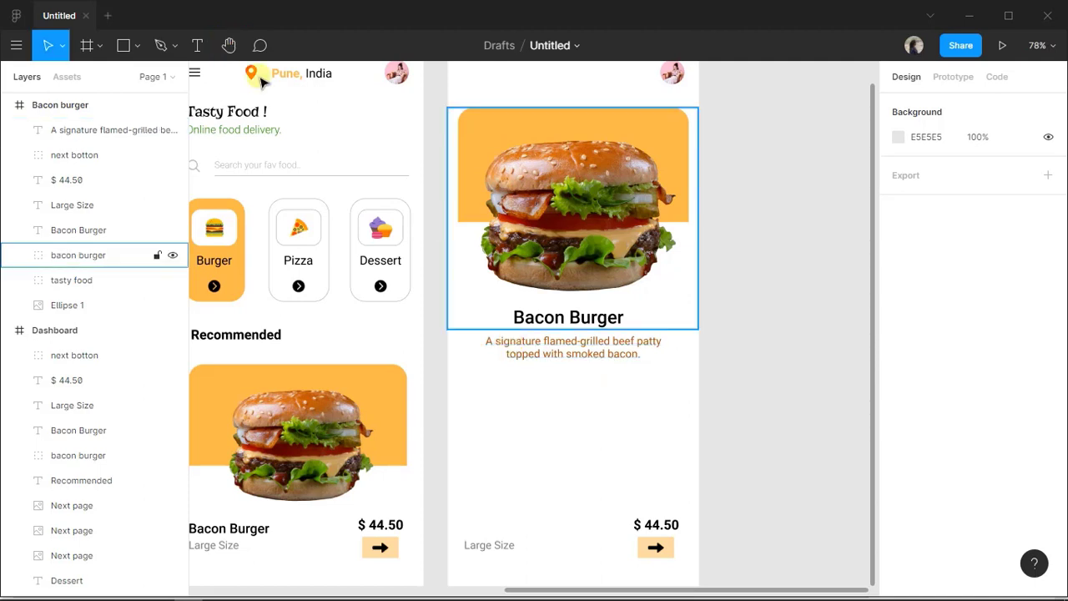
pyautogui.click(130, 49)
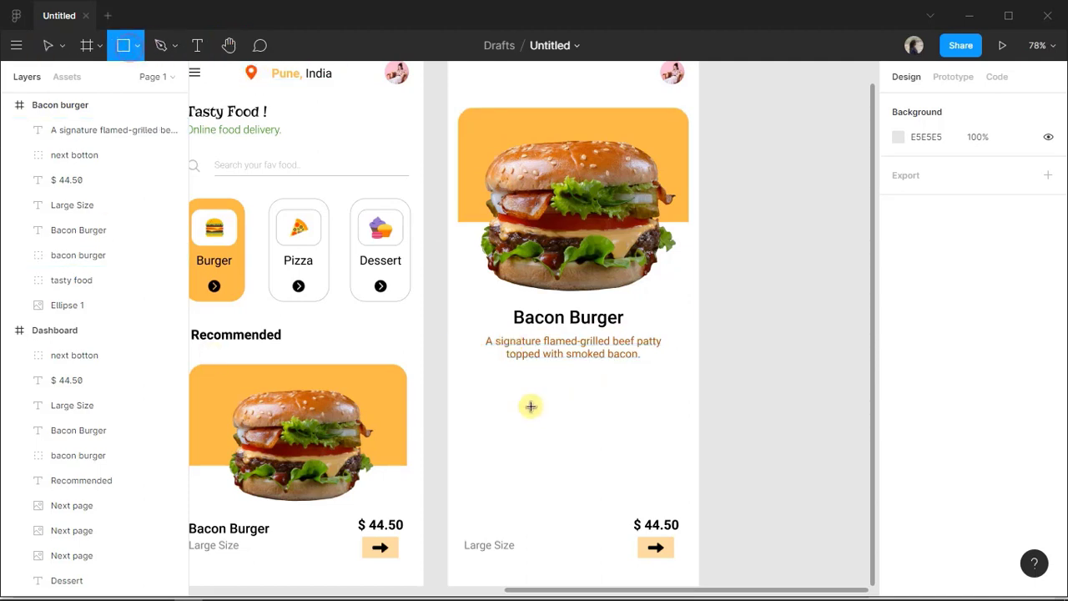
pyautogui.moveTo(549, 392)
pyautogui.mouseDown()
pyautogui.moveTo(589, 446)
pyautogui.moveTo(587, 429)
pyautogui.mouseUp()
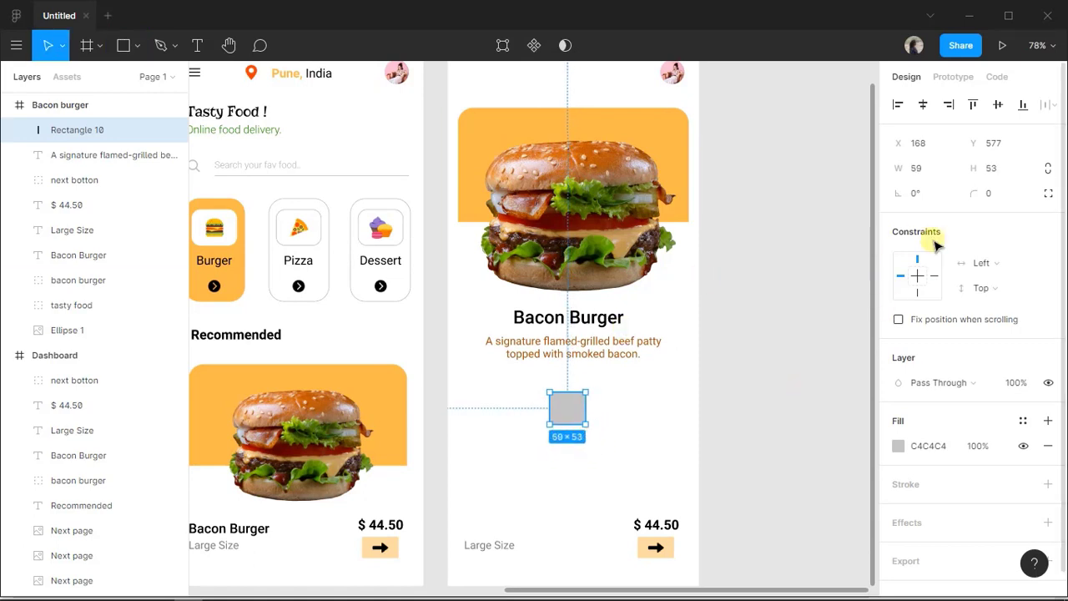
# Set the new rectangle's width and height to 55 and its corner radius to 25.
pyautogui.click(947, 177)
pyautogui.write('55')
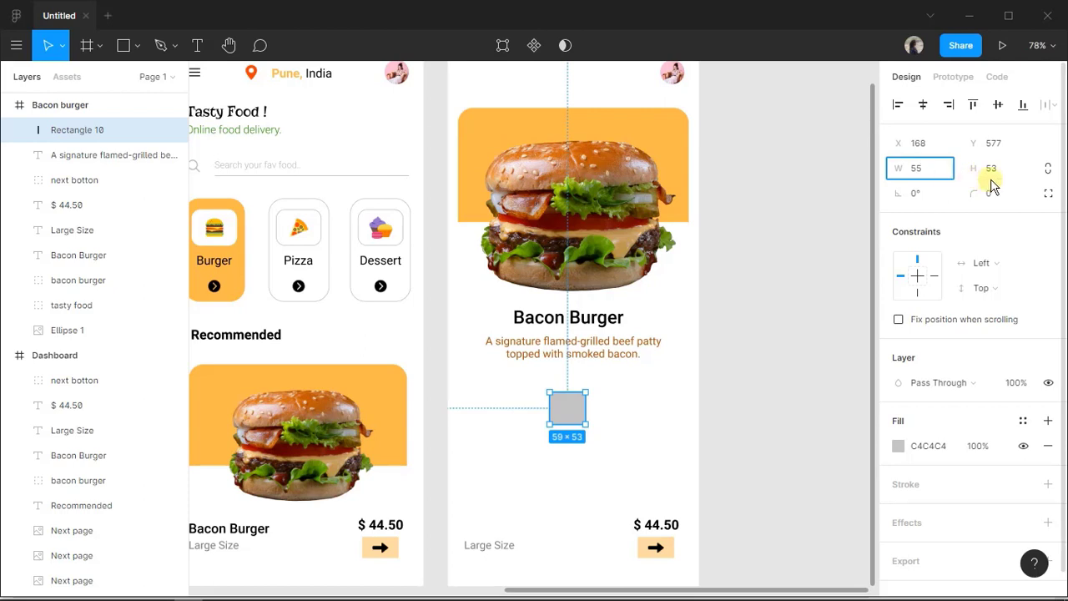
pyautogui.press('Return')
pyautogui.click(996, 177)
pyautogui.write('55')
pyautogui.press('Return')
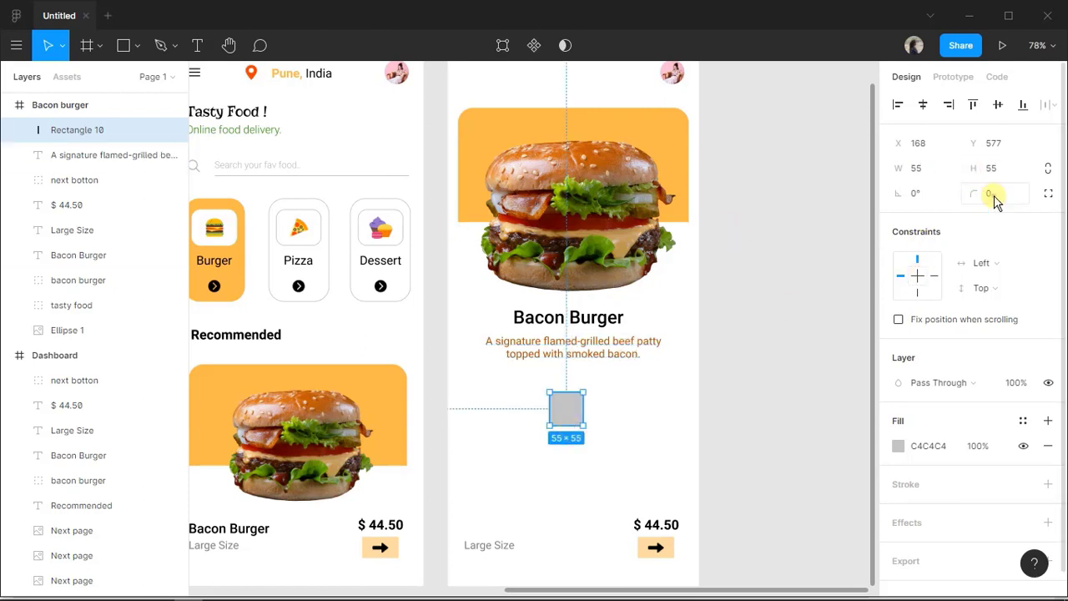
pyautogui.click(994, 195)
pyautogui.write('25')
pyautogui.press('Return')
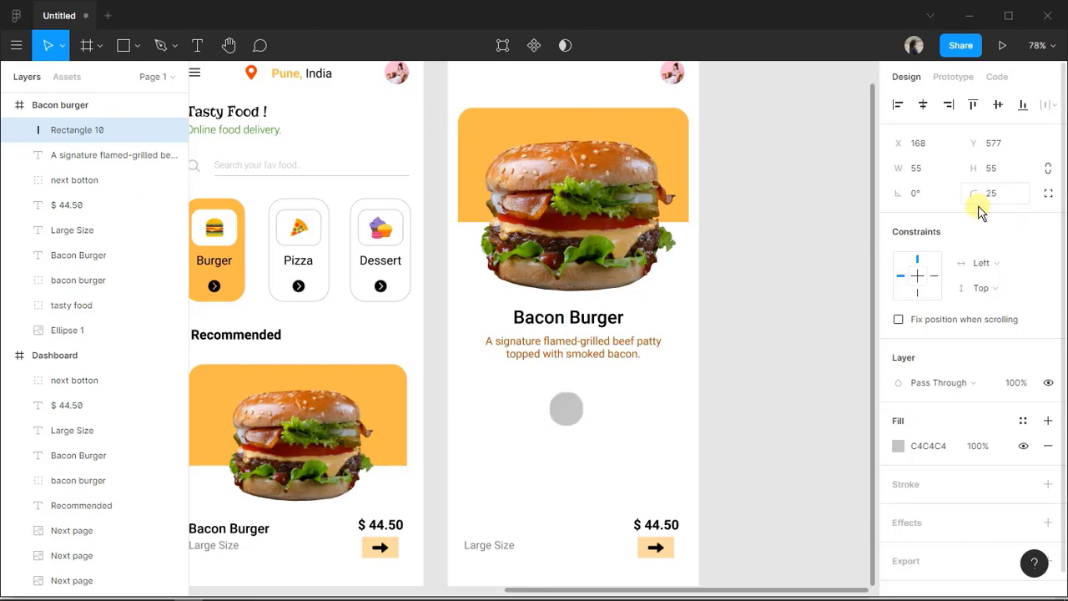
# Set the small rectangle's corner radius to 15 and shift it slightly right and down to centre it under the description.
pyautogui.click(1014, 201)
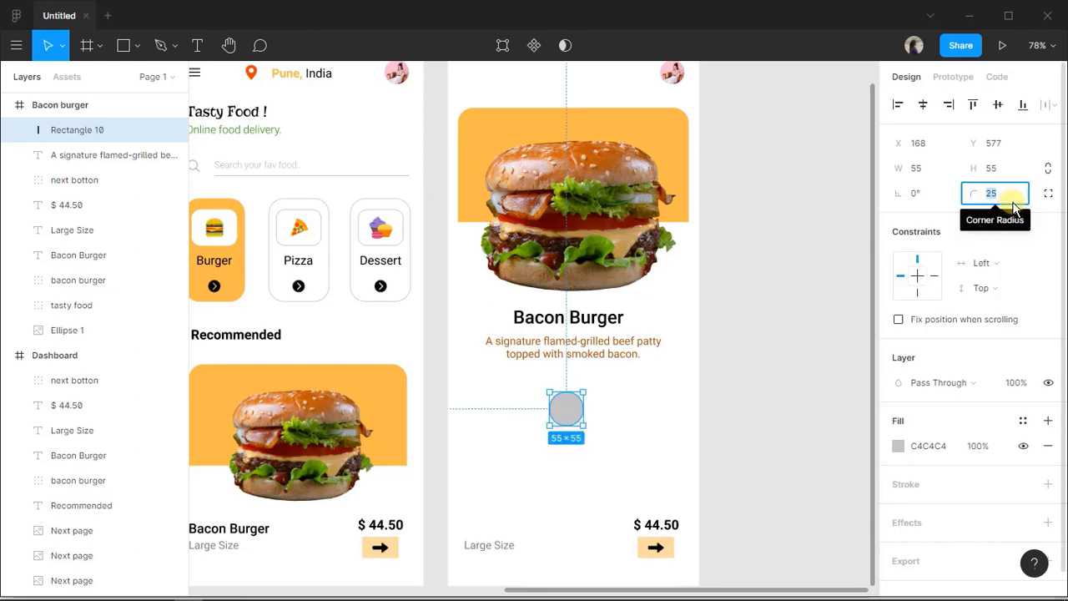
pyautogui.write('15')
pyautogui.press('Return')
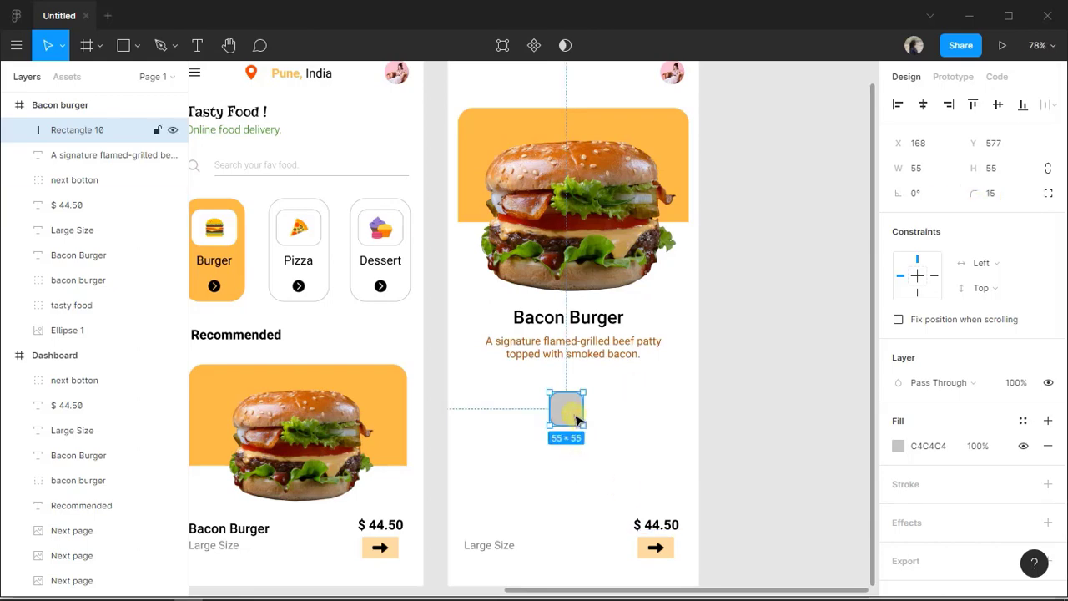
pyautogui.moveTo(572, 410); pyautogui.dragTo(581, 417)
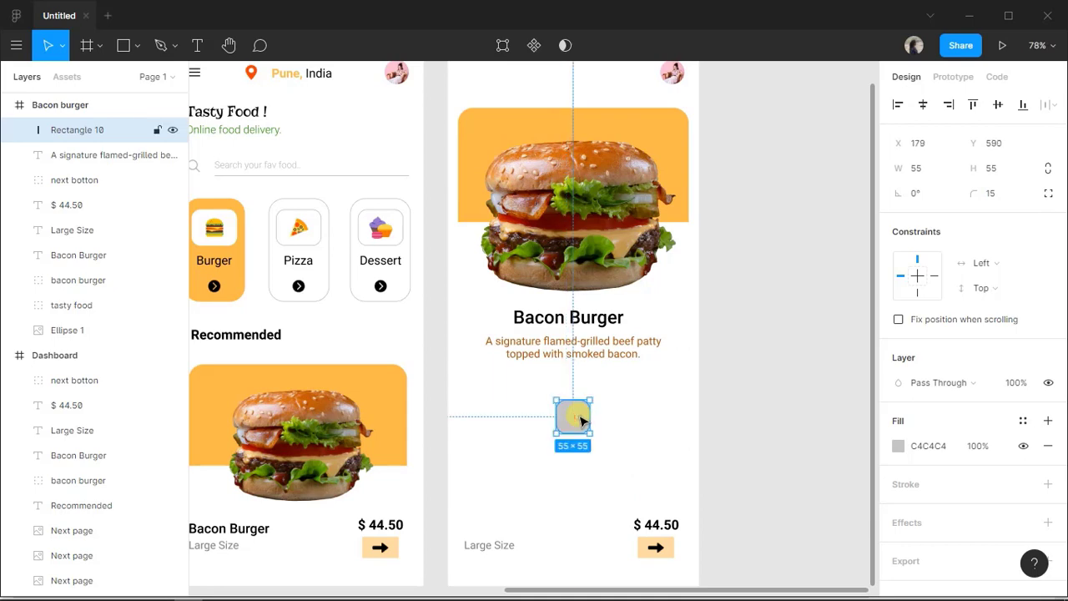
# Set the small rectangle's height to 50 and its fill to orange FFB84A.
pyautogui.scroll(2, 582, 422)
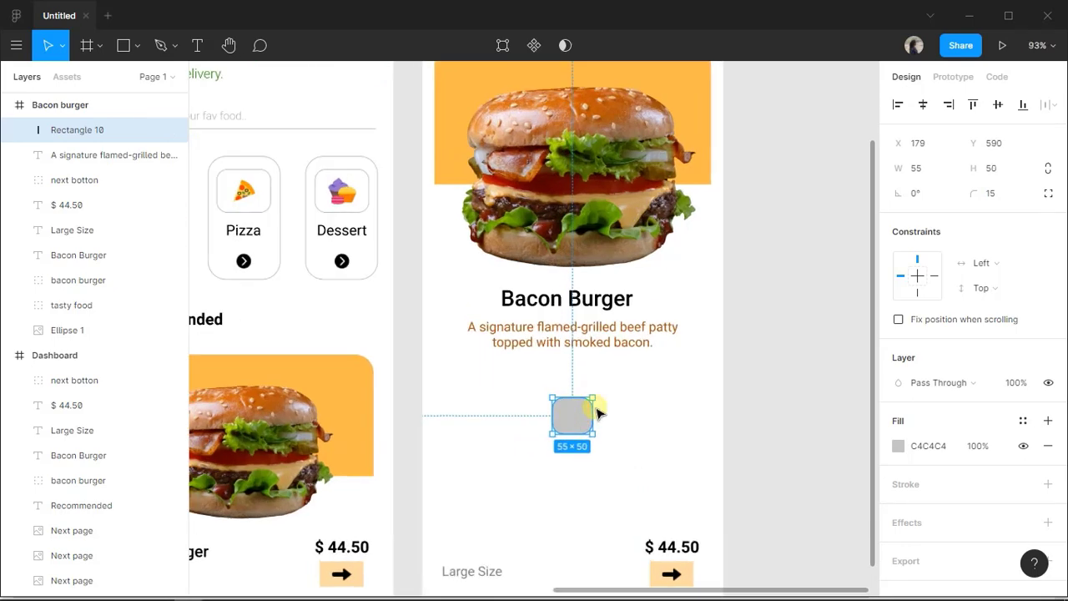
pyautogui.click(991, 171)
pyautogui.write('50')
pyautogui.press('Return')
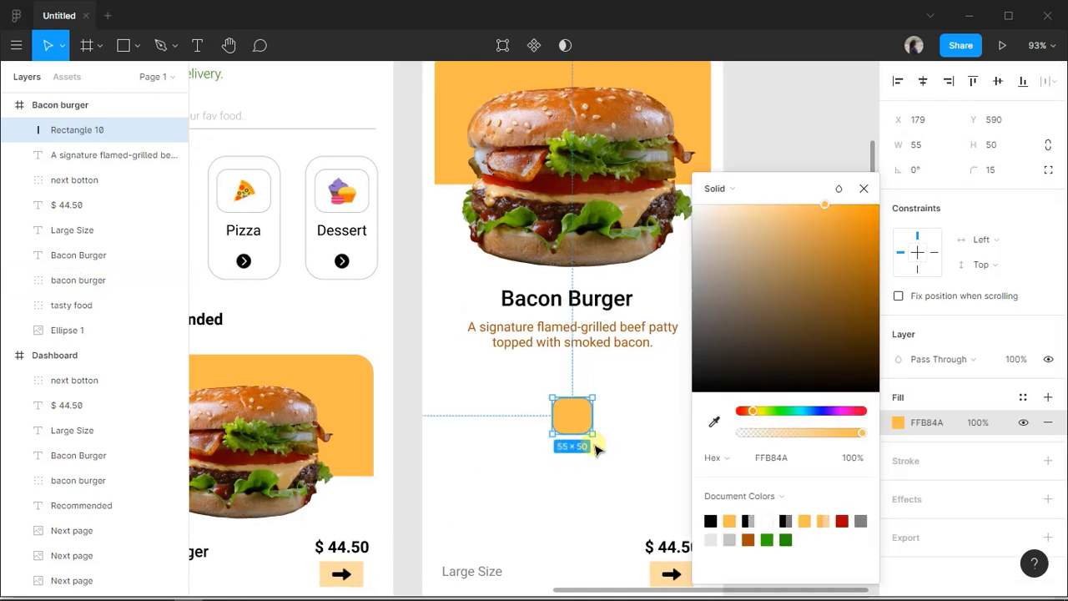
pyautogui.click(644, 501)
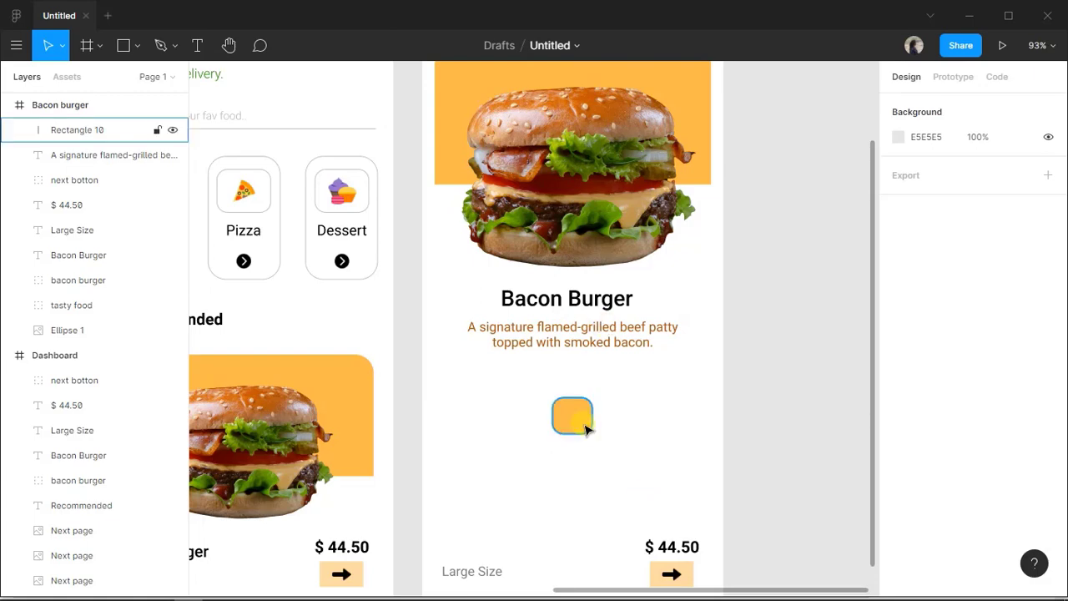
# Add a text reading "M" in a box reduced to about 36 × 24 and place it on the orange rectangle.
pyautogui.click(197, 45)
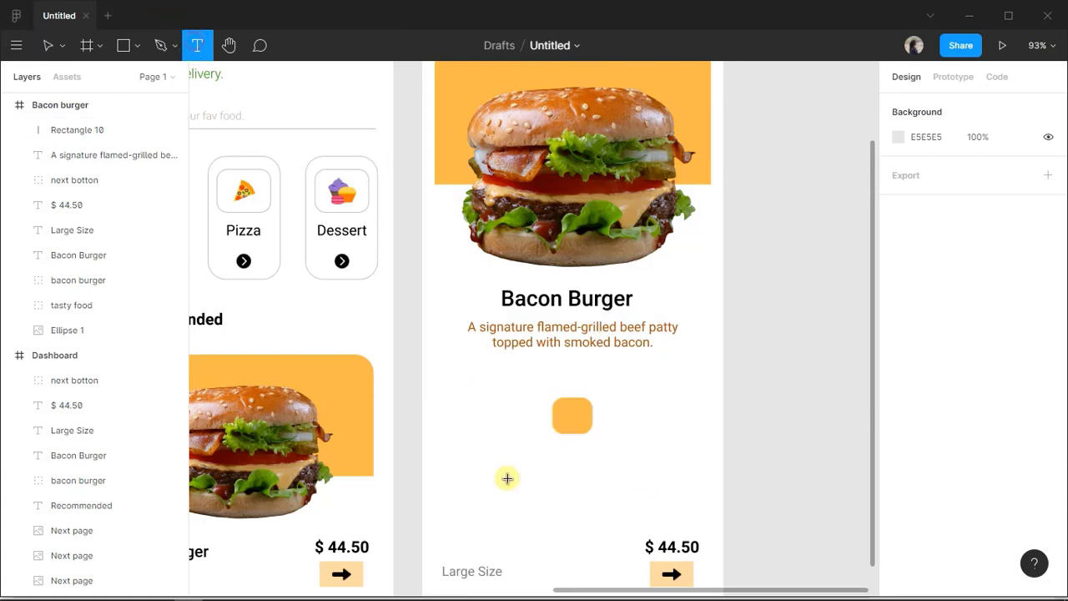
pyautogui.moveTo(519, 461); pyautogui.dragTo(565, 509)
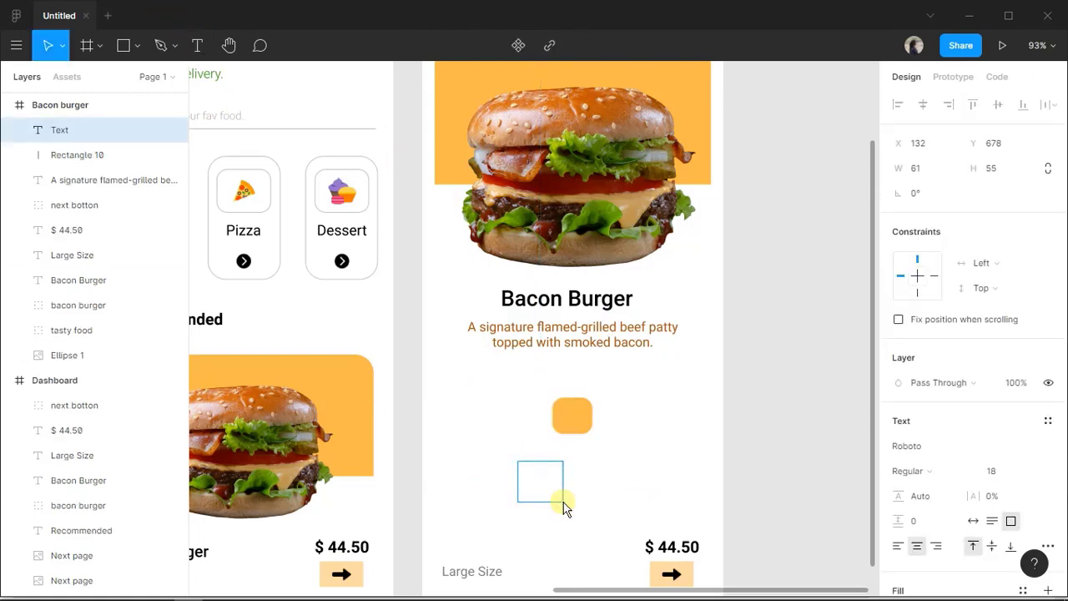
pyautogui.write('M')
pyautogui.press('Escape')
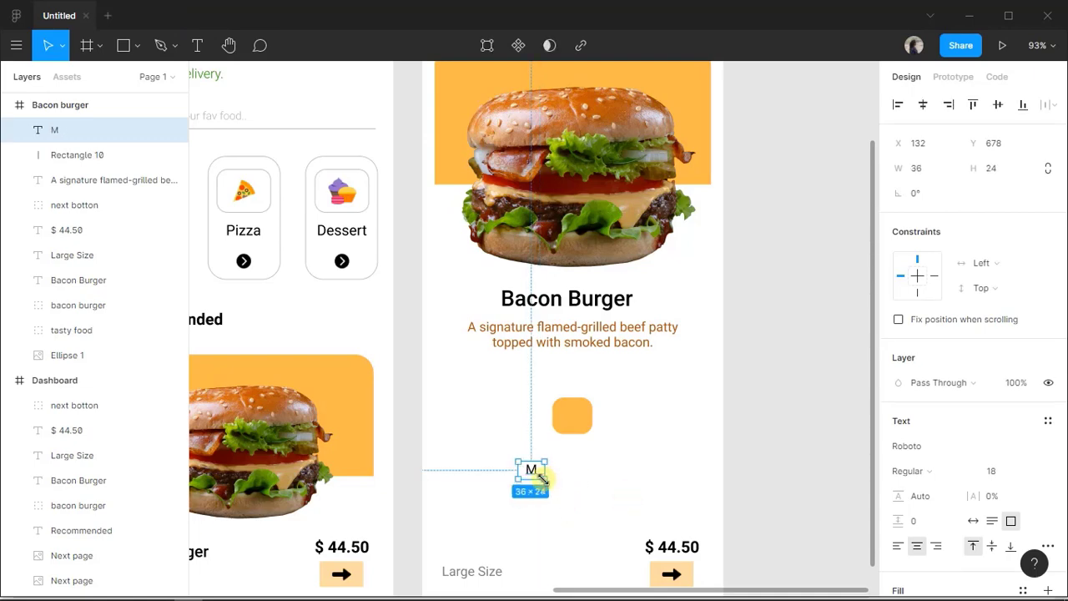
pyautogui.moveTo(543, 480); pyautogui.dragTo(584, 424)
# Make the letter M Bold at font size 30, with its text box resized to about 35 × 37.
pyautogui.click(1001, 473)
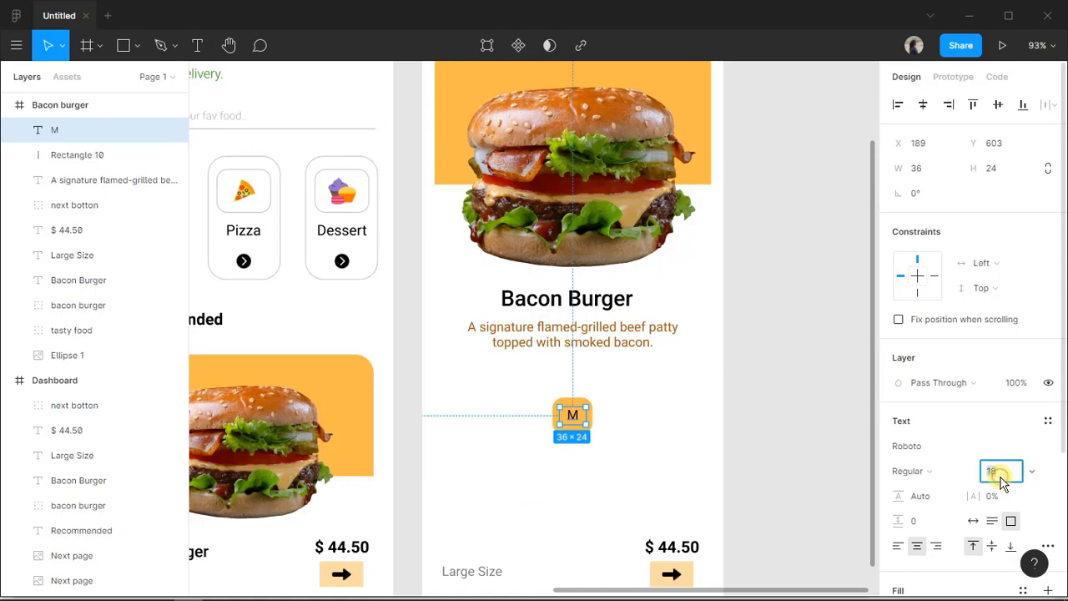
pyautogui.write('25')
pyautogui.press('Return')
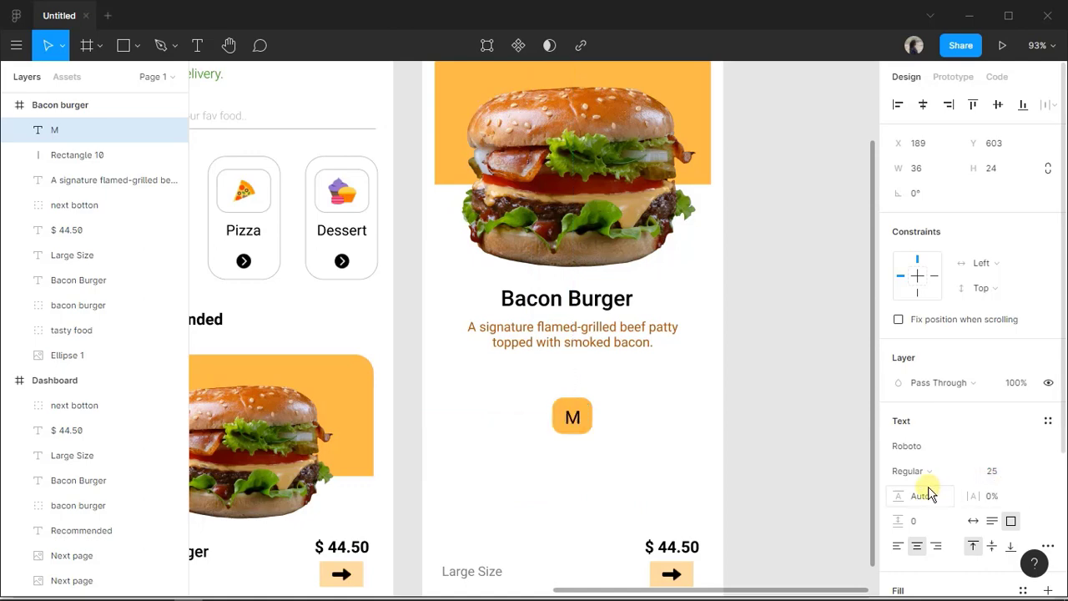
pyautogui.click(934, 470)
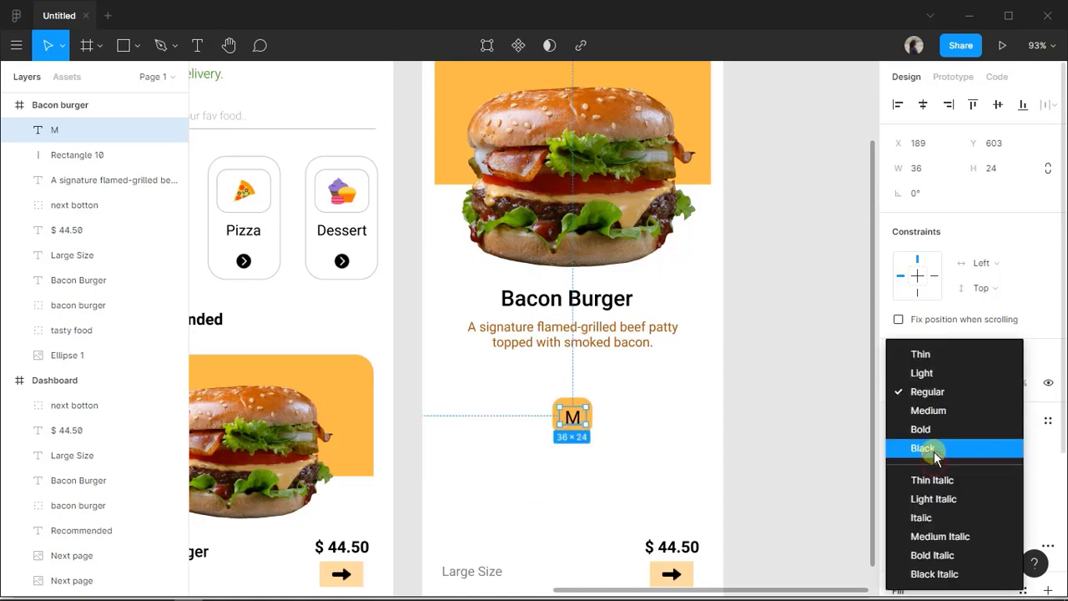
pyautogui.click(942, 434)
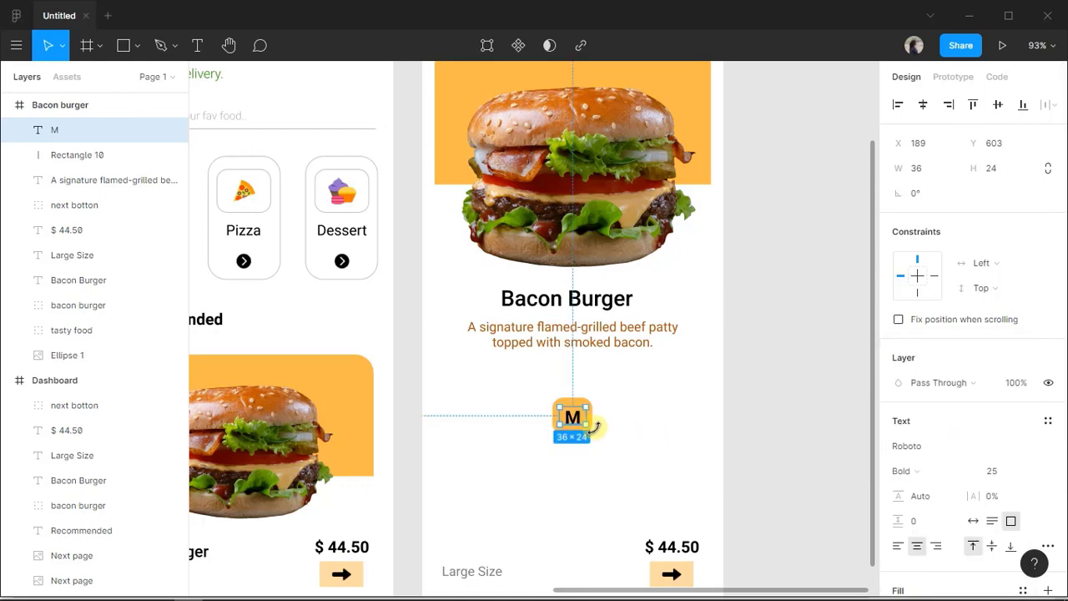
pyautogui.click(1005, 471)
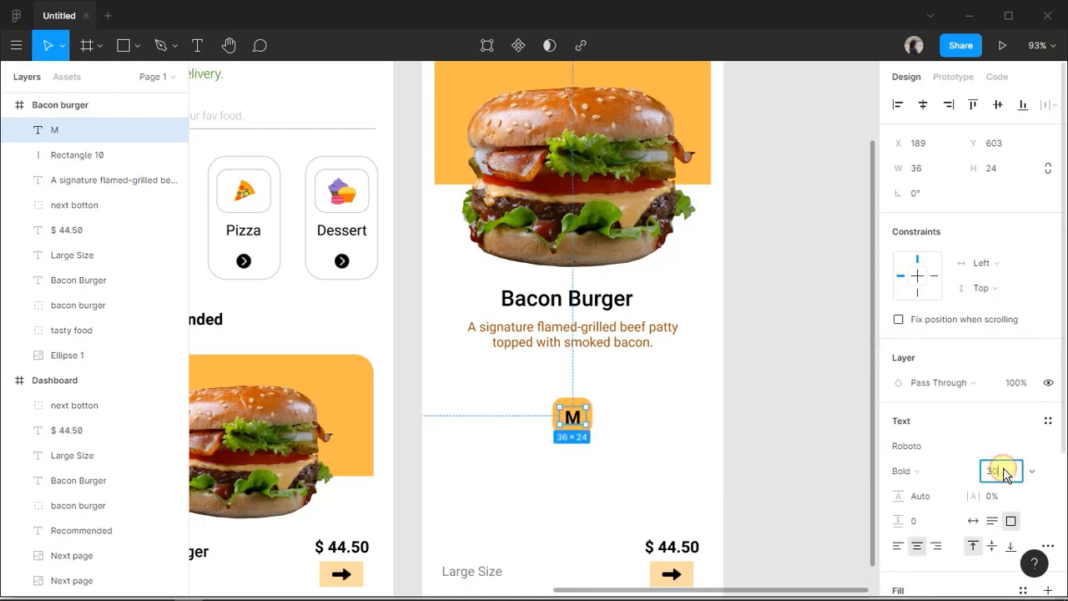
pyautogui.press('Return')
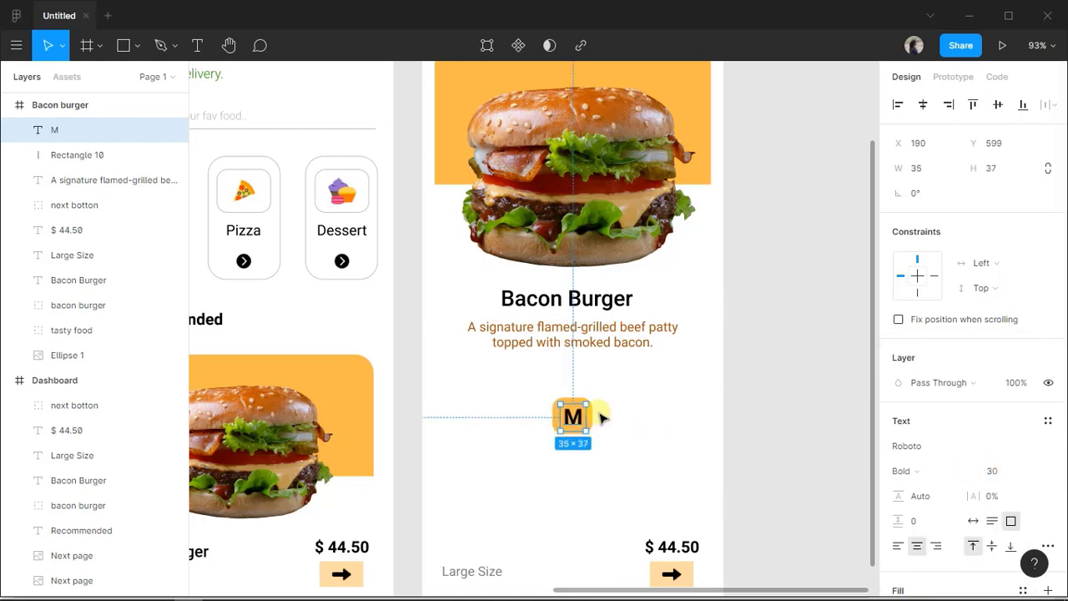
# Nudge the M up and group it with its rectangle under the name "m size button".
pyautogui.press('Up')
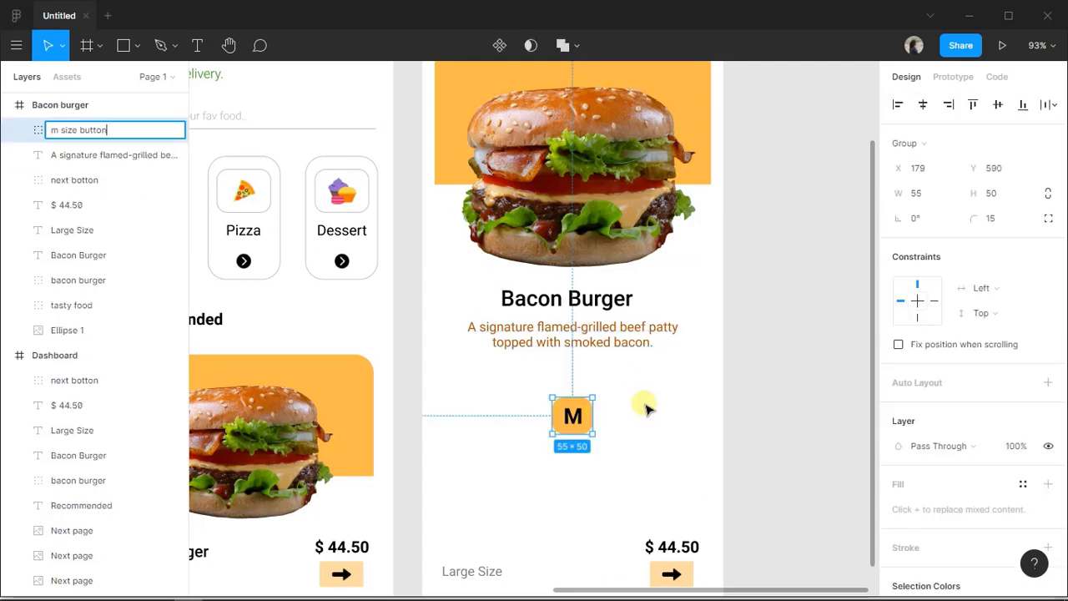
pyautogui.click(643, 404)
# Duplicate the M size button to both sides of the original, in one row.
pyautogui.click(591, 424)
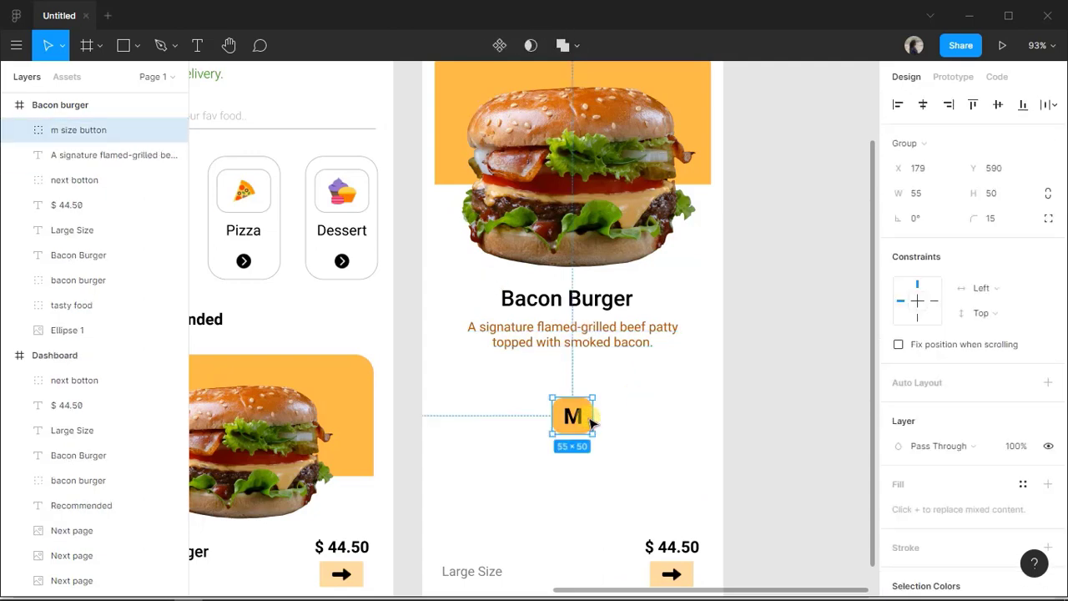
pyautogui.moveTo(591, 424); pyautogui.dragTo(496, 415)
pyautogui.hotkey('ctrl', 'z')
pyautogui.moveTo(583, 421); pyautogui.dragTo(511, 422)
# Give the left copy's rectangle a white FFFFFF fill and a black 1 px inside stroke at 25% opacity.
pyautogui.click(133, 179)
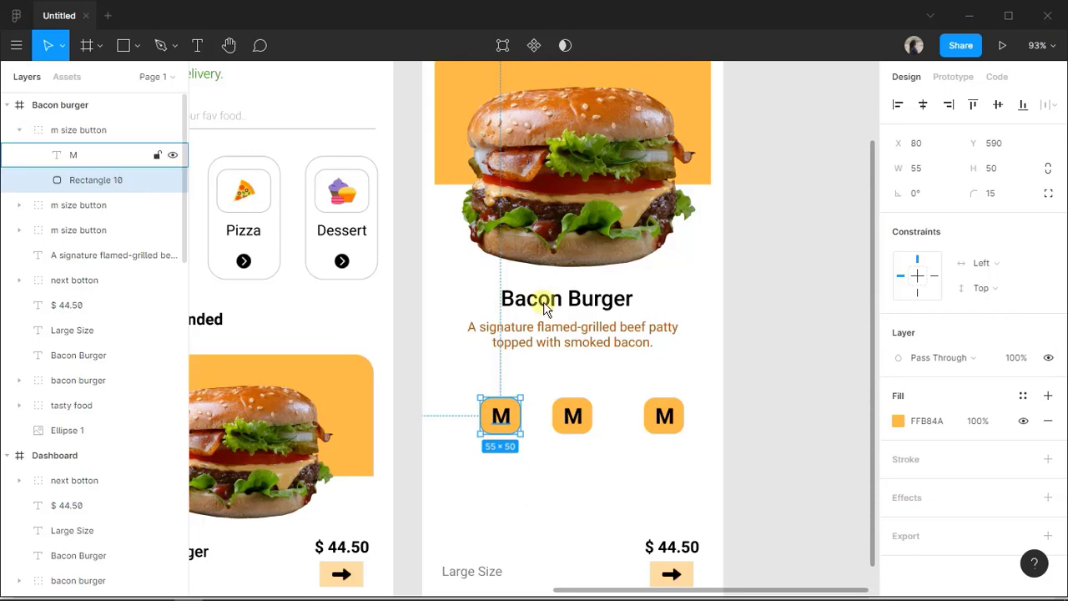
pyautogui.click(899, 422)
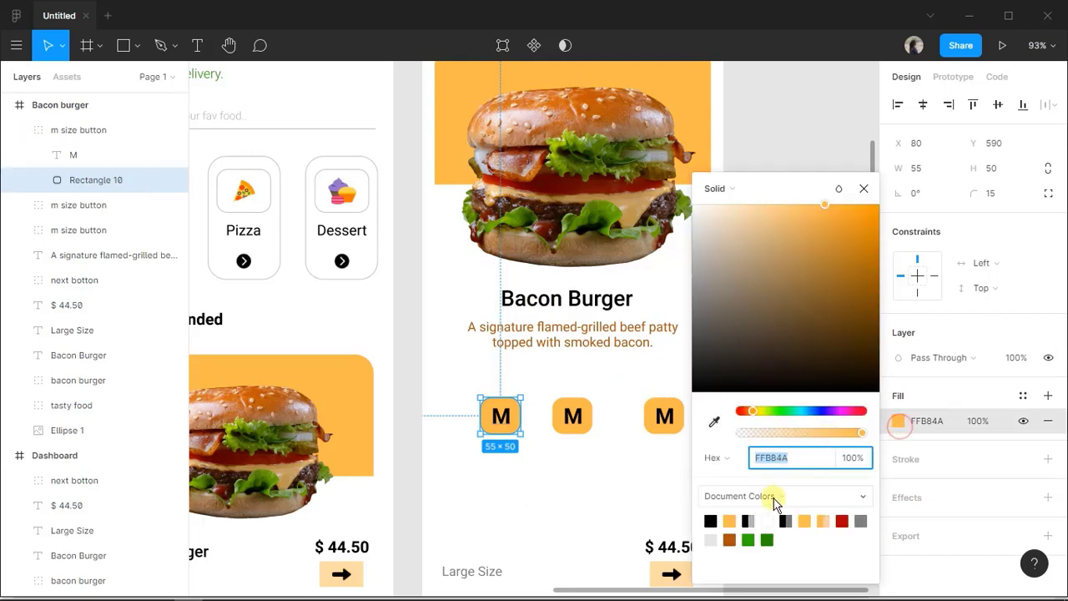
pyautogui.click(767, 519)
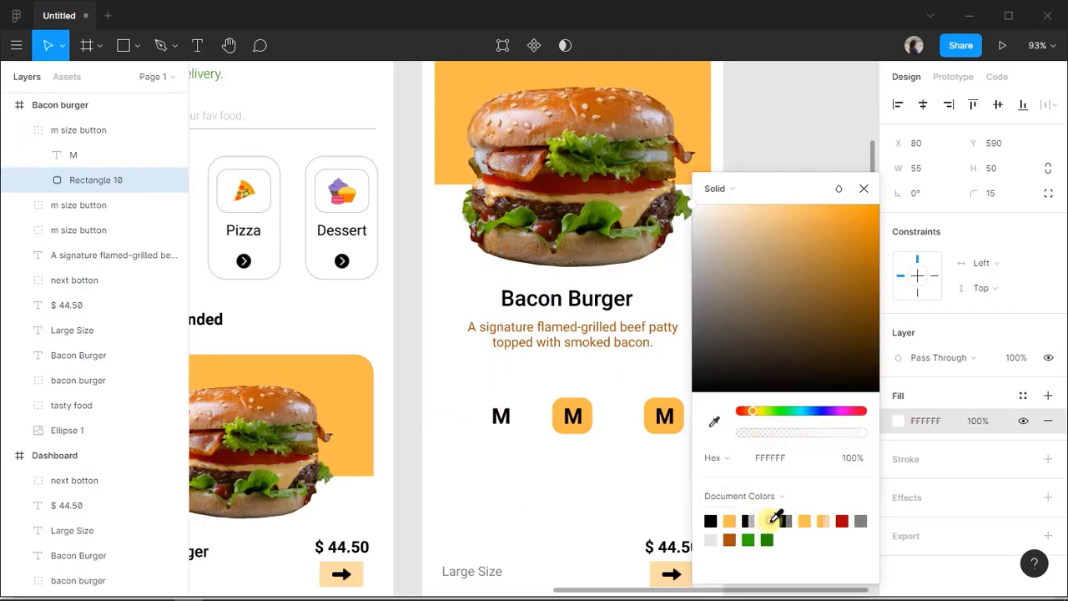
pyautogui.click(908, 472)
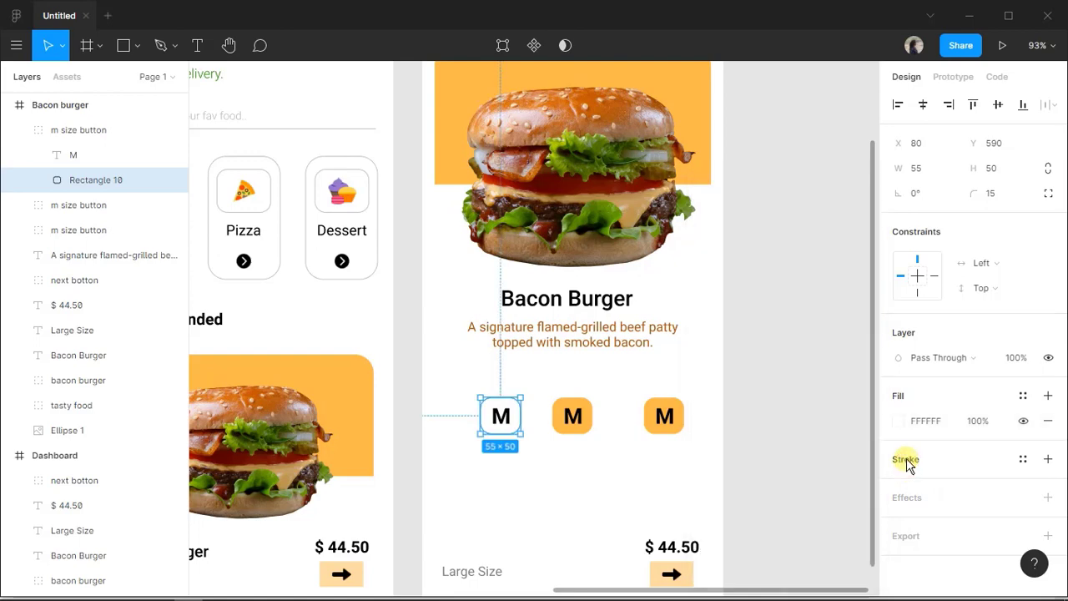
pyautogui.click(908, 465)
pyautogui.click(978, 486)
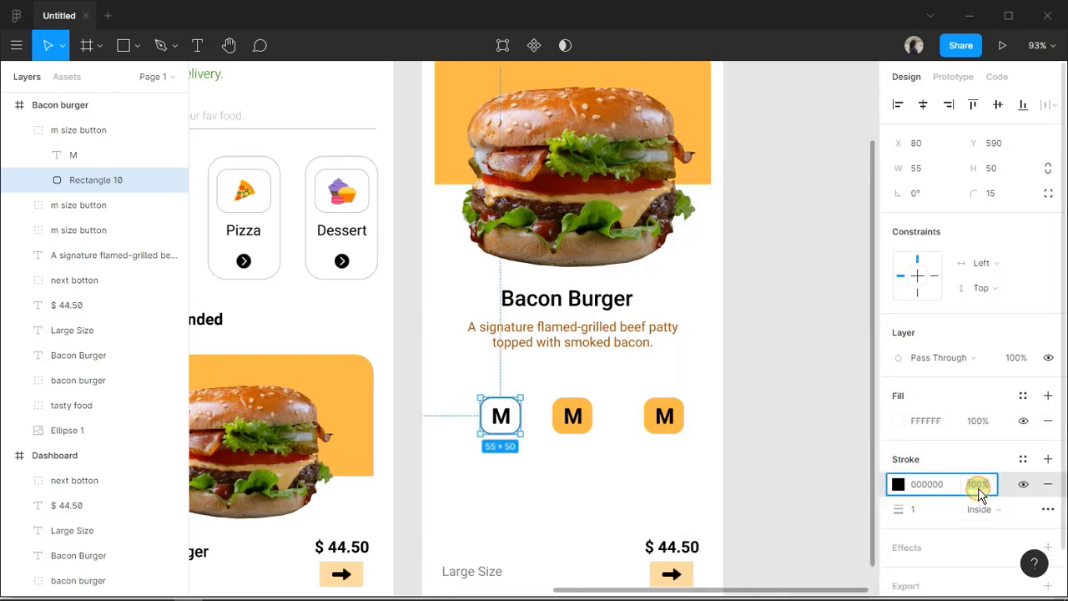
pyautogui.click(524, 510)
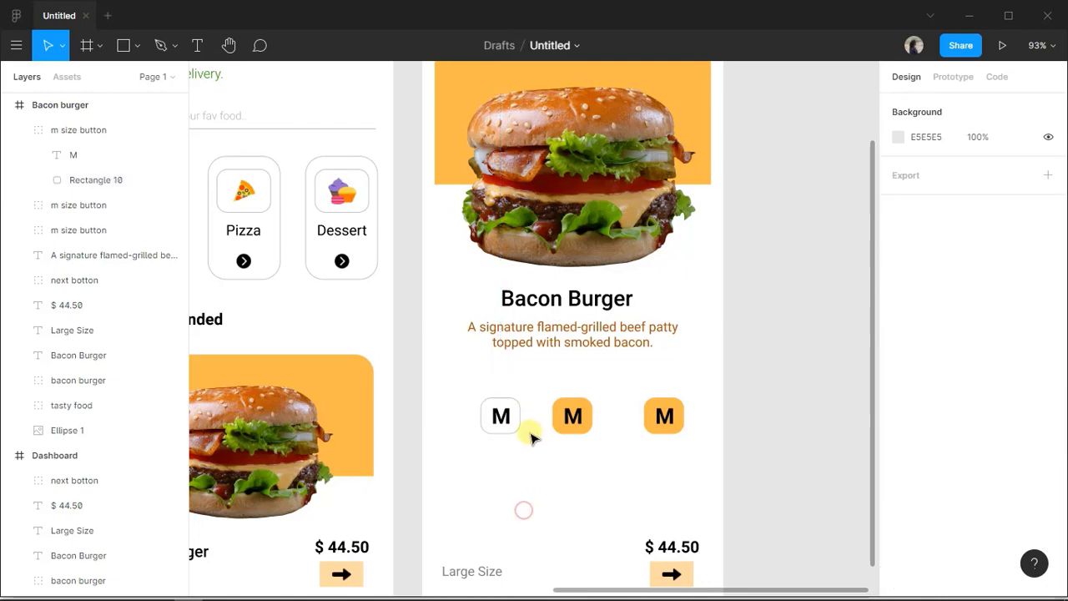
# Change the white button's letter to "S" and set its font size to 25.
pyautogui.click(500, 416)
pyautogui.doubleClick(501, 417)
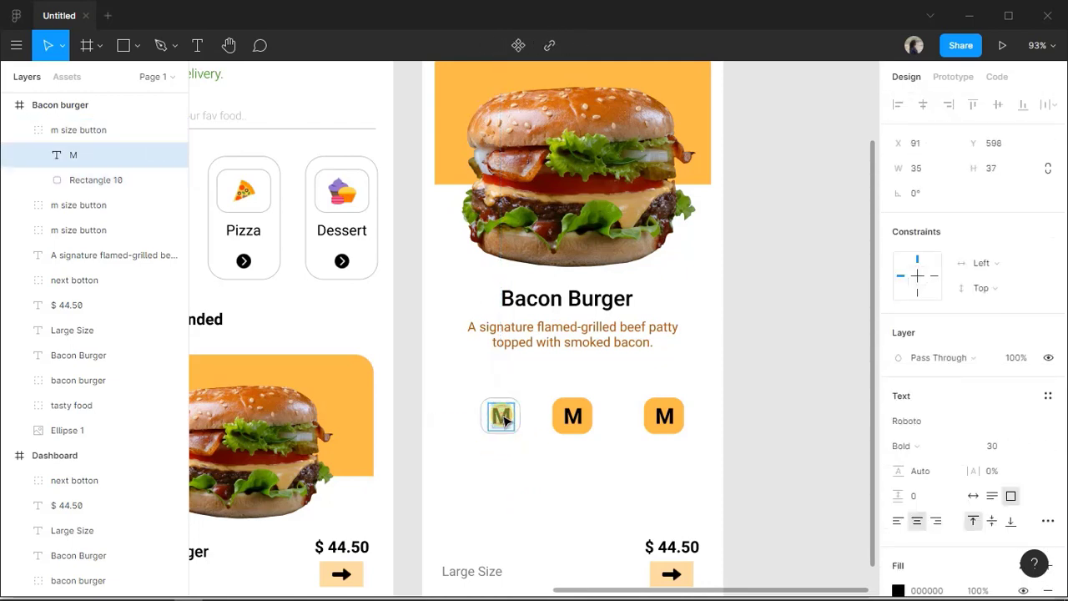
pyautogui.write('S')
pyautogui.press('Escape')
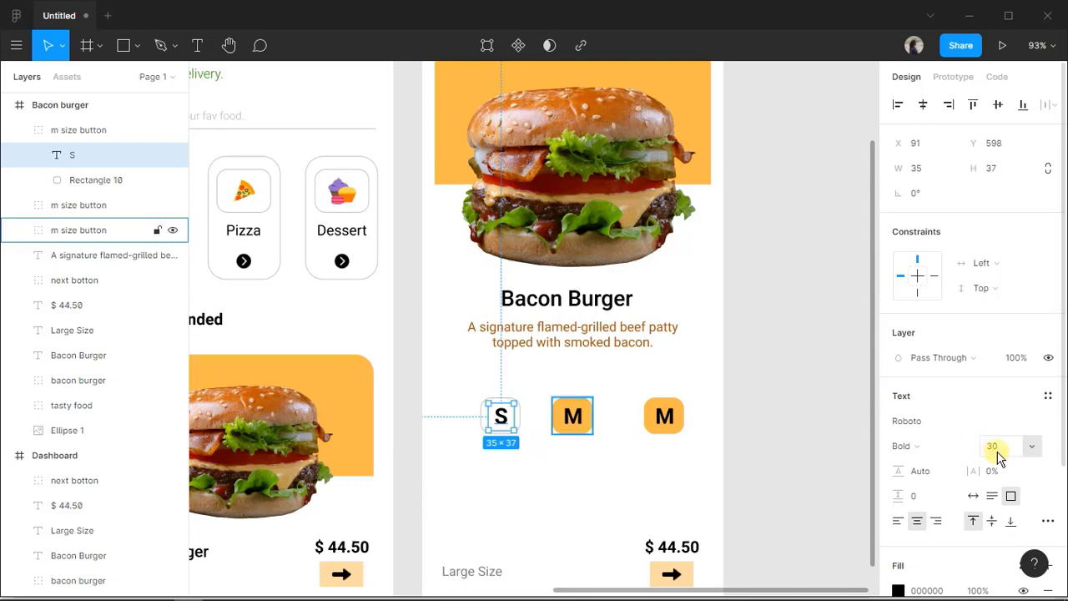
pyautogui.click(1000, 451)
pyautogui.write('25')
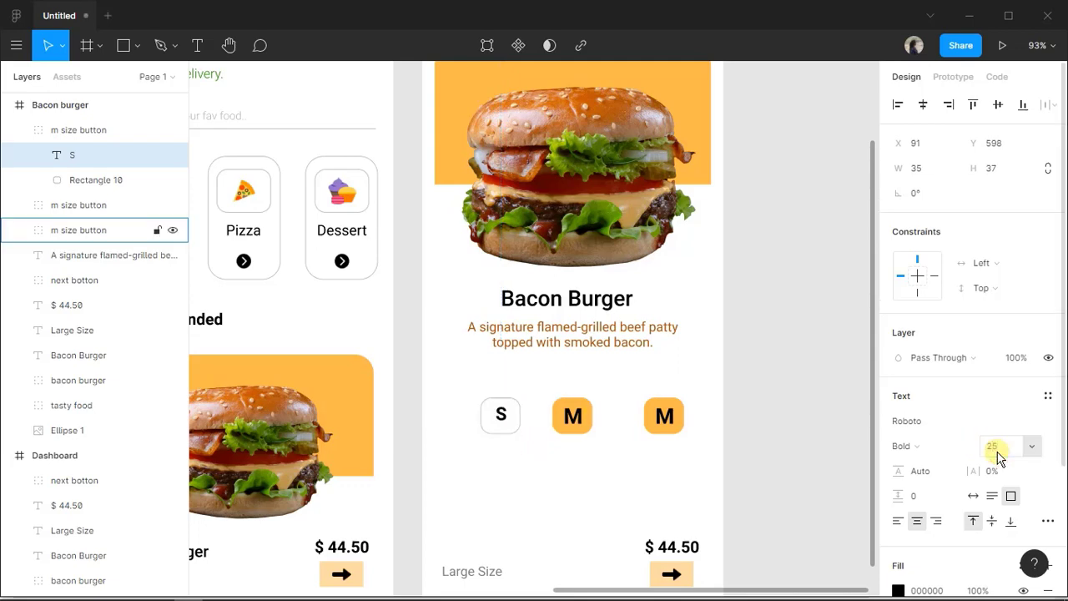
pyautogui.press('Return')
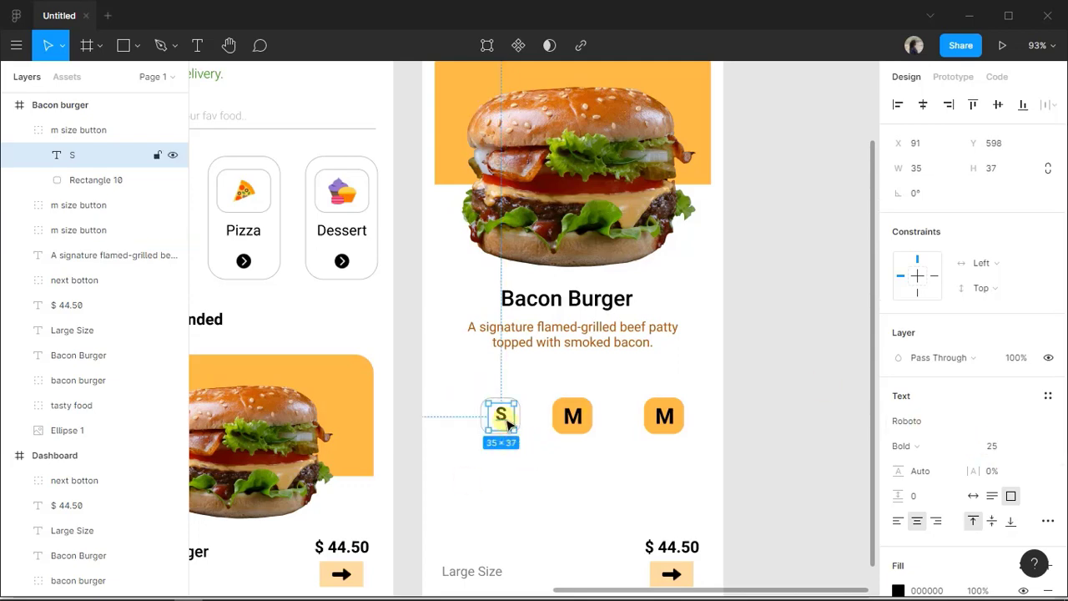
pyautogui.click(491, 483)
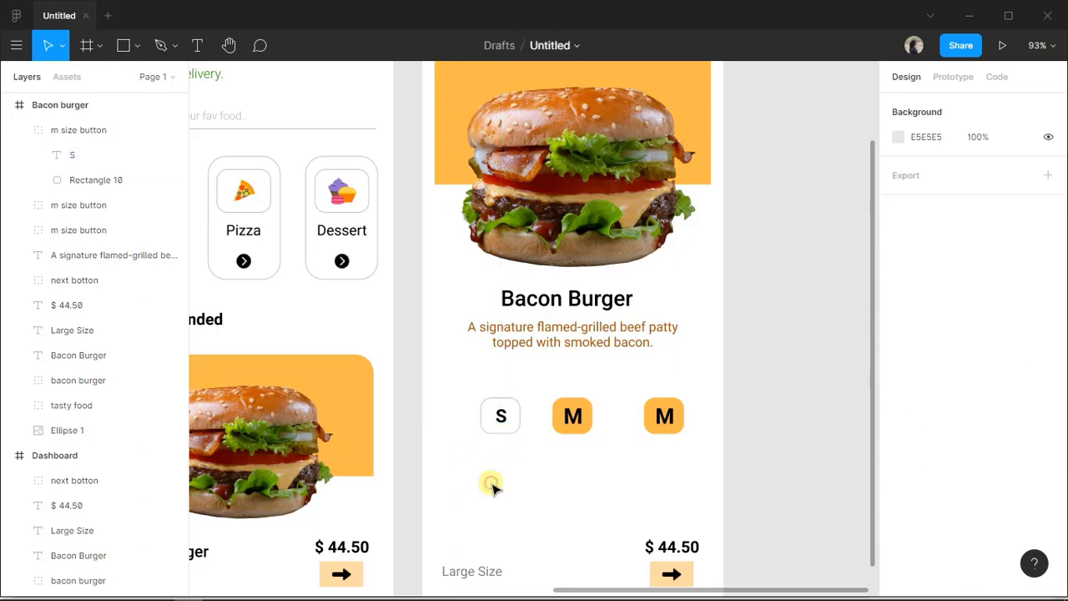
# Replace the orange button at the right of the row with a copy of the S button relabelled "L".
pyautogui.click(676, 424)
pyautogui.press('Delete')
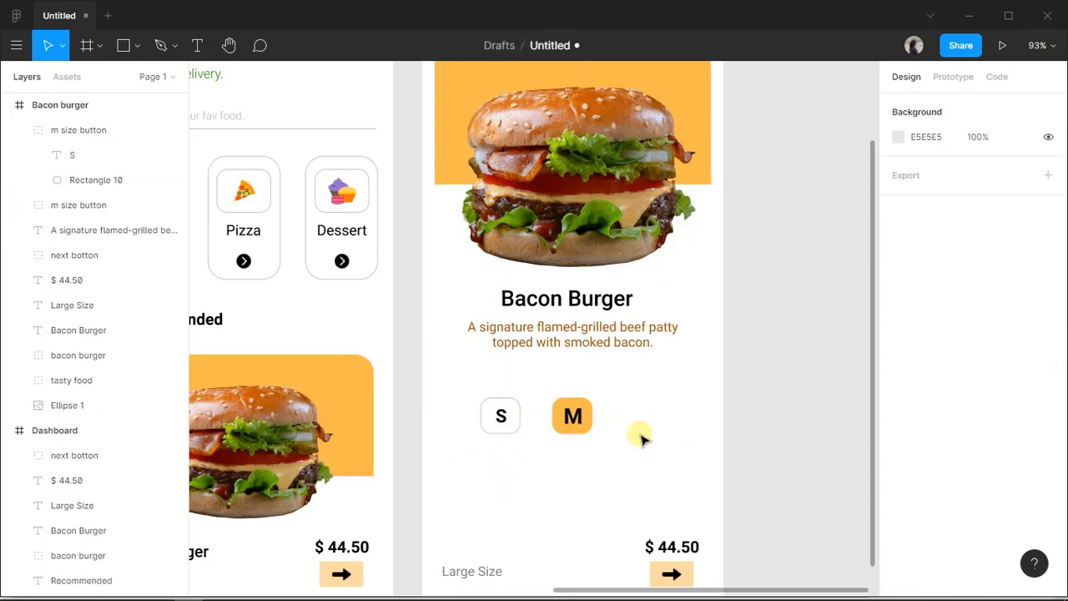
pyautogui.moveTo(505, 427); pyautogui.dragTo(658, 424)
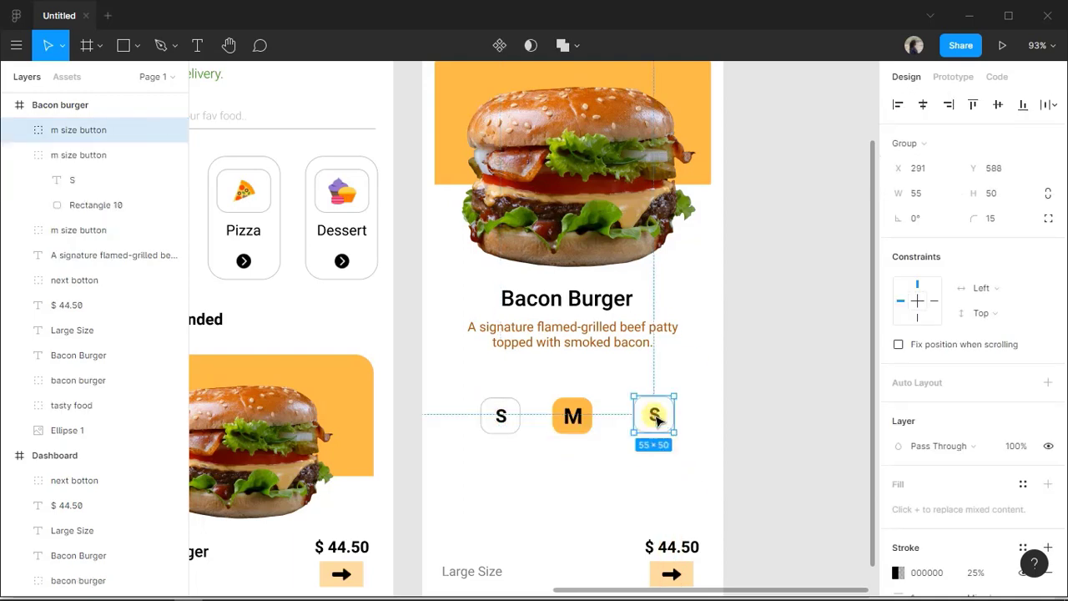
pyautogui.doubleClick(657, 419)
pyautogui.doubleClick(657, 419)
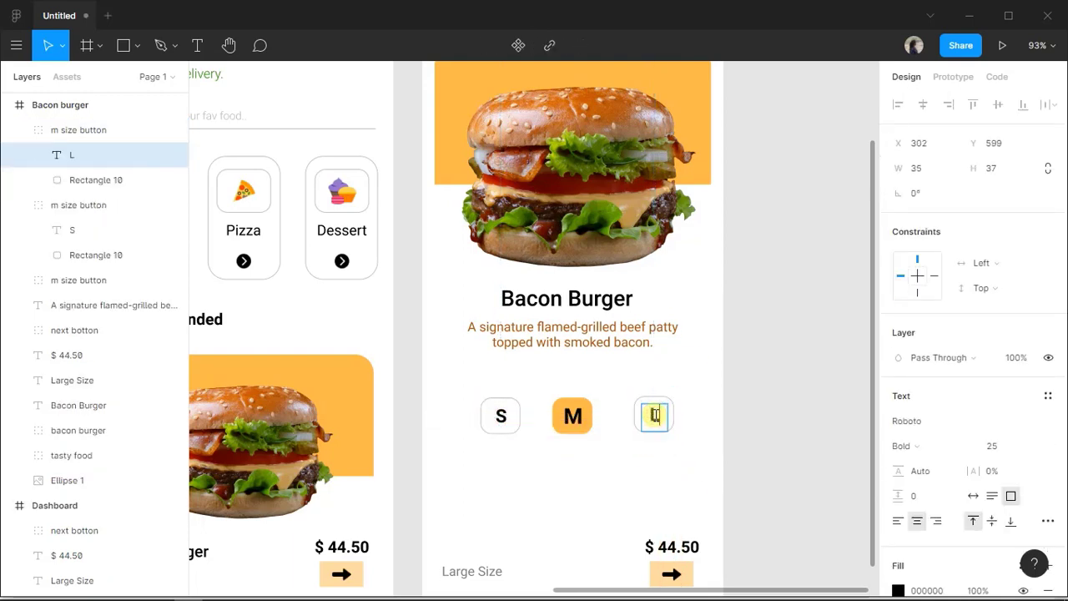
pyautogui.press('Escape')
pyautogui.click(609, 482)
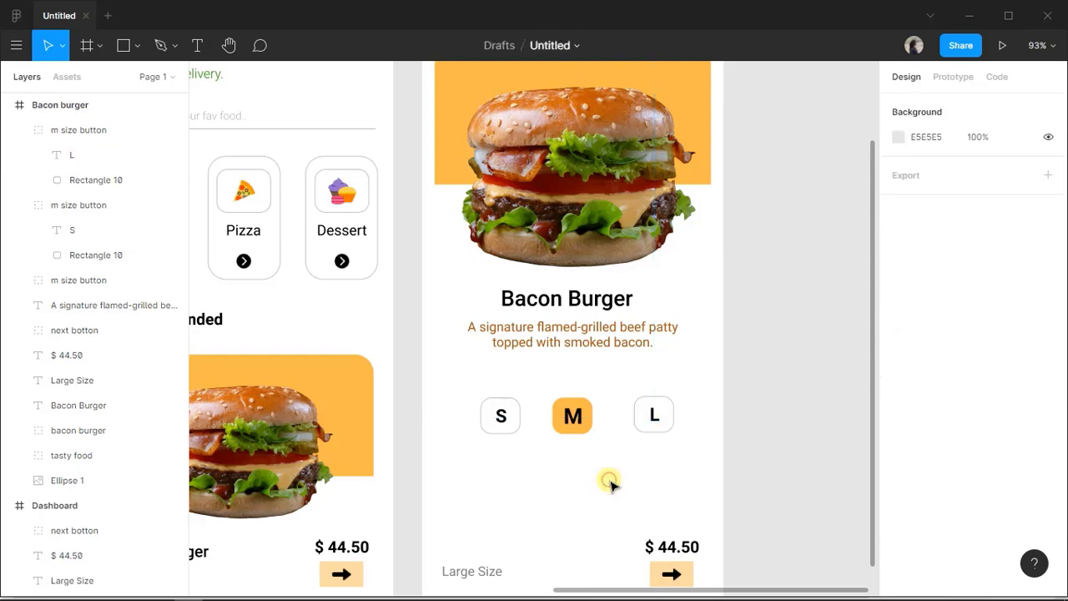
# Shift the S button left so the three size buttons are spaced 57 px apart, and set its letter to Regular weight.
pyautogui.click(501, 414)
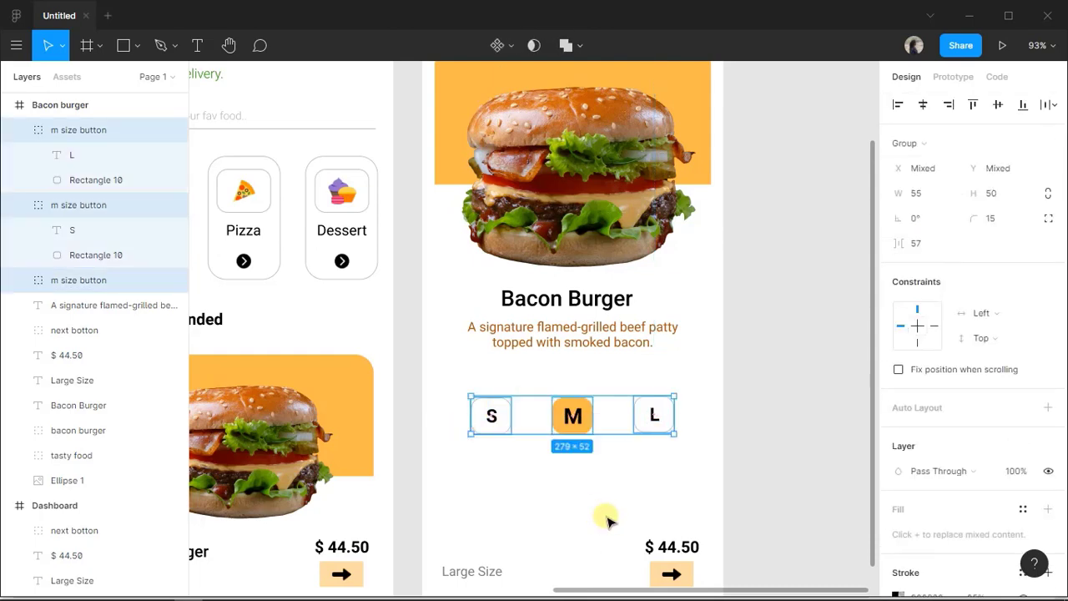
pyautogui.click(607, 515)
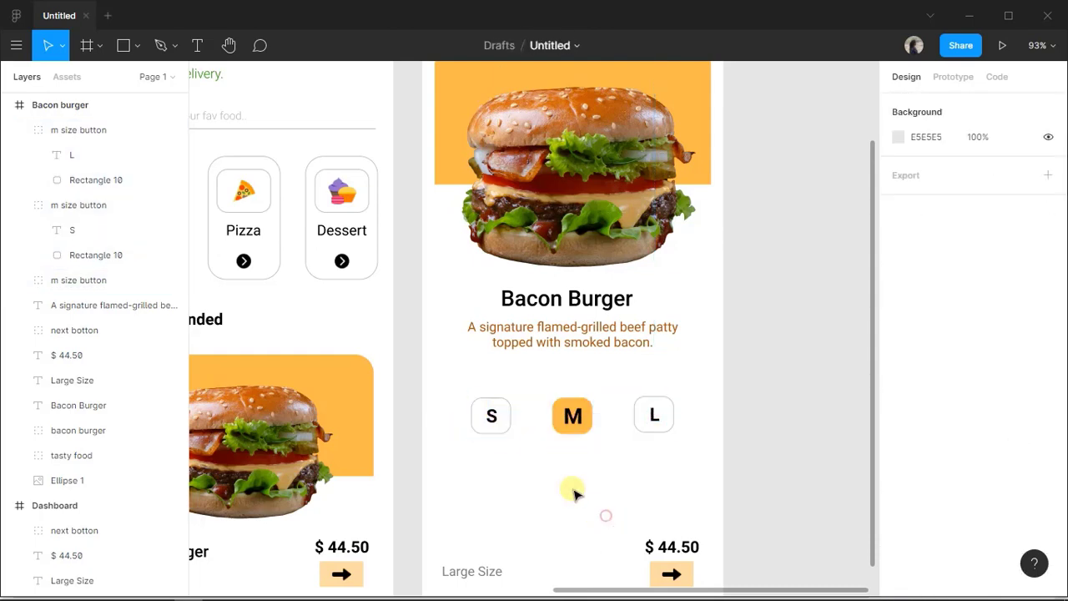
pyautogui.doubleClick(494, 418)
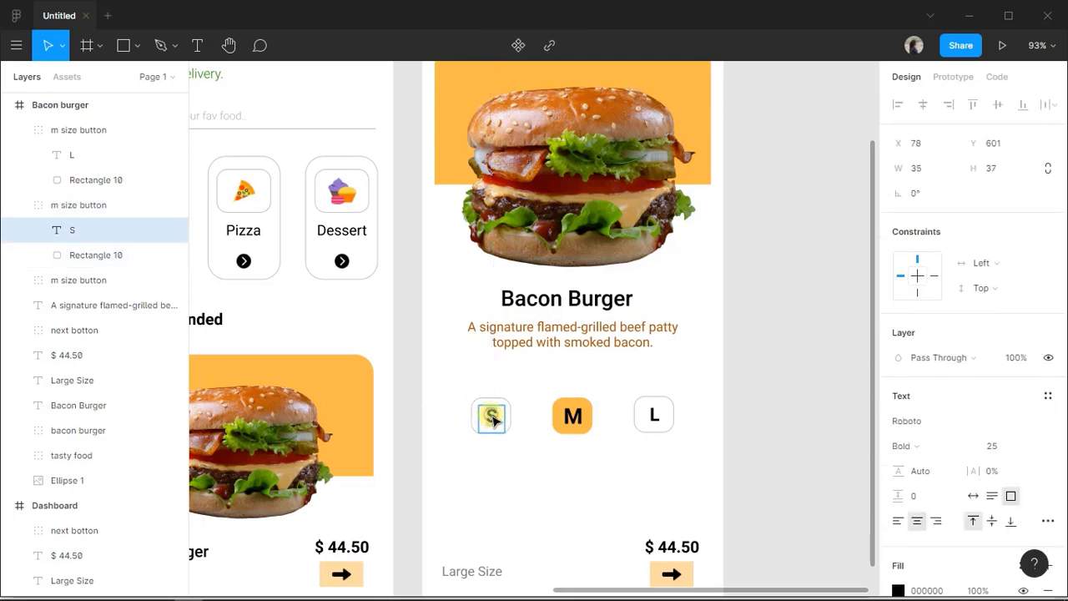
pyautogui.scroll(-4, 947, 575)
pyautogui.click(923, 278)
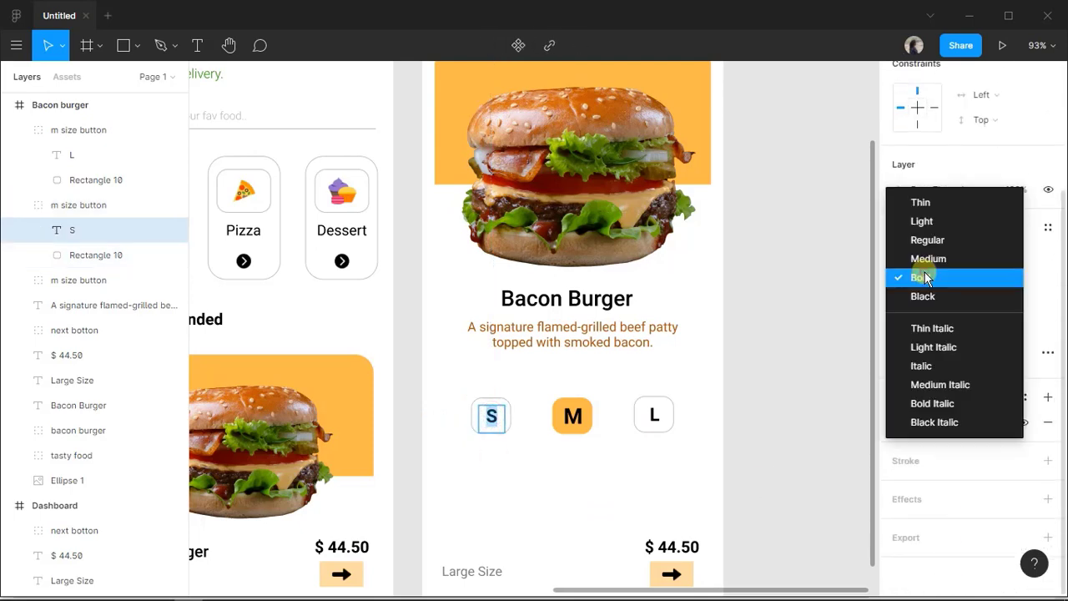
pyautogui.click(931, 241)
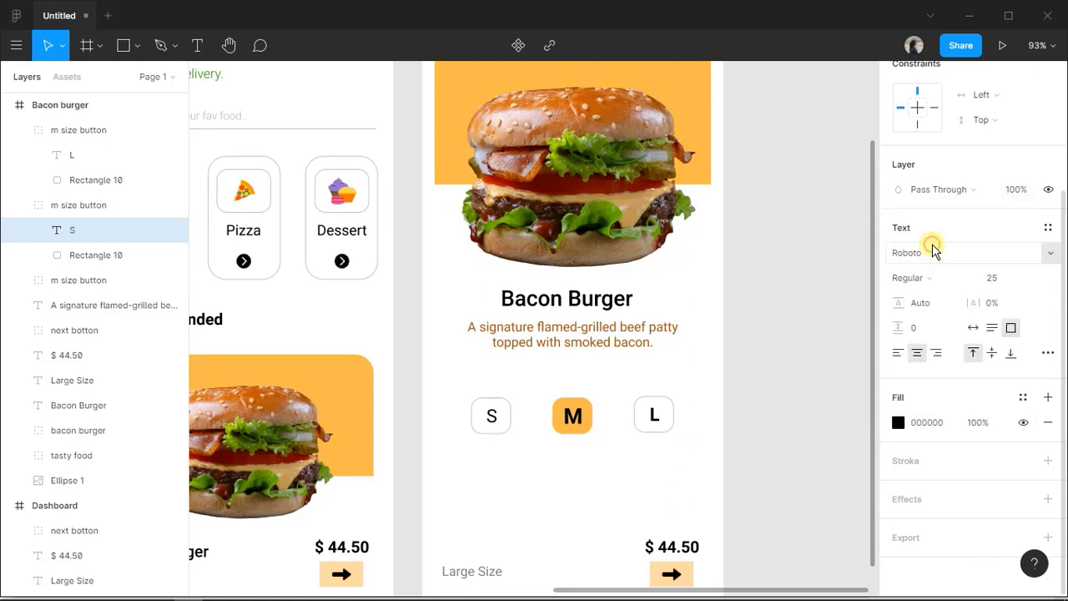
# Set the L letter's font weight to Regular and the M letter's to Medium.
pyautogui.doubleClick(655, 414)
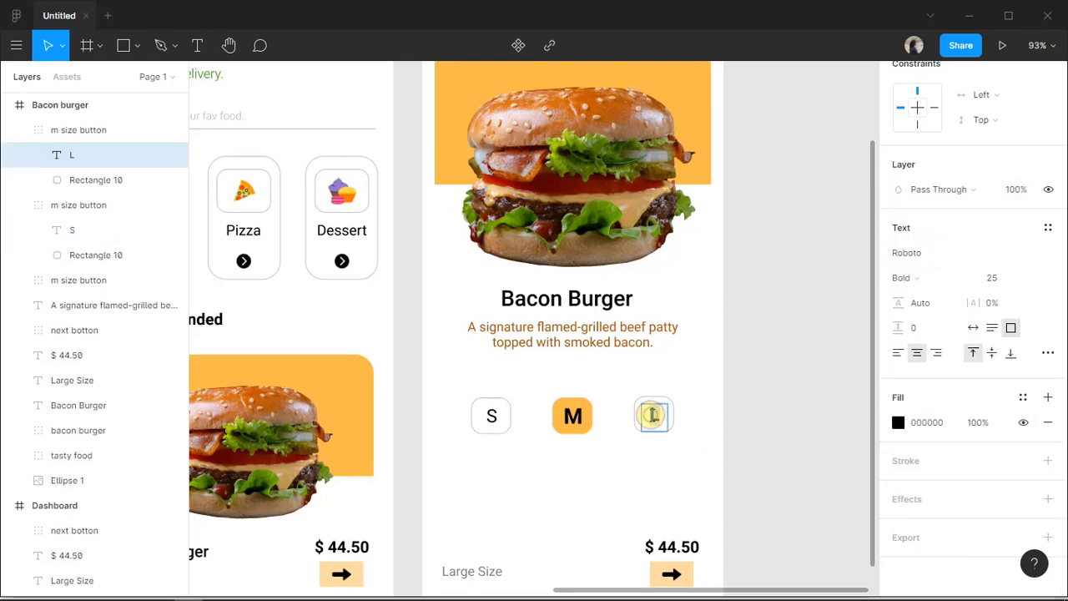
pyautogui.click(922, 284)
pyautogui.click(928, 243)
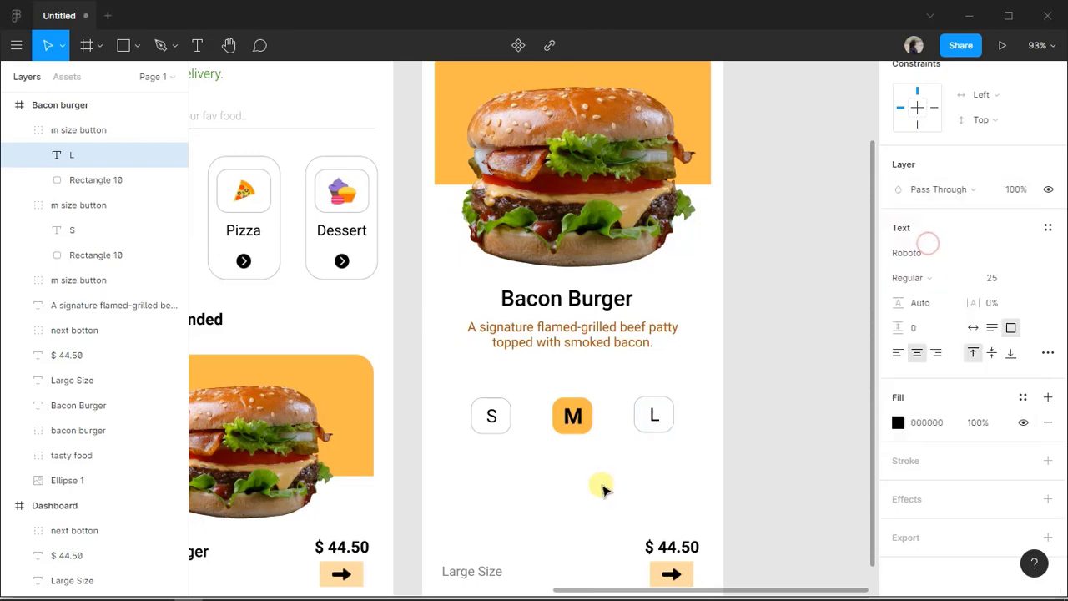
pyautogui.doubleClick(573, 416)
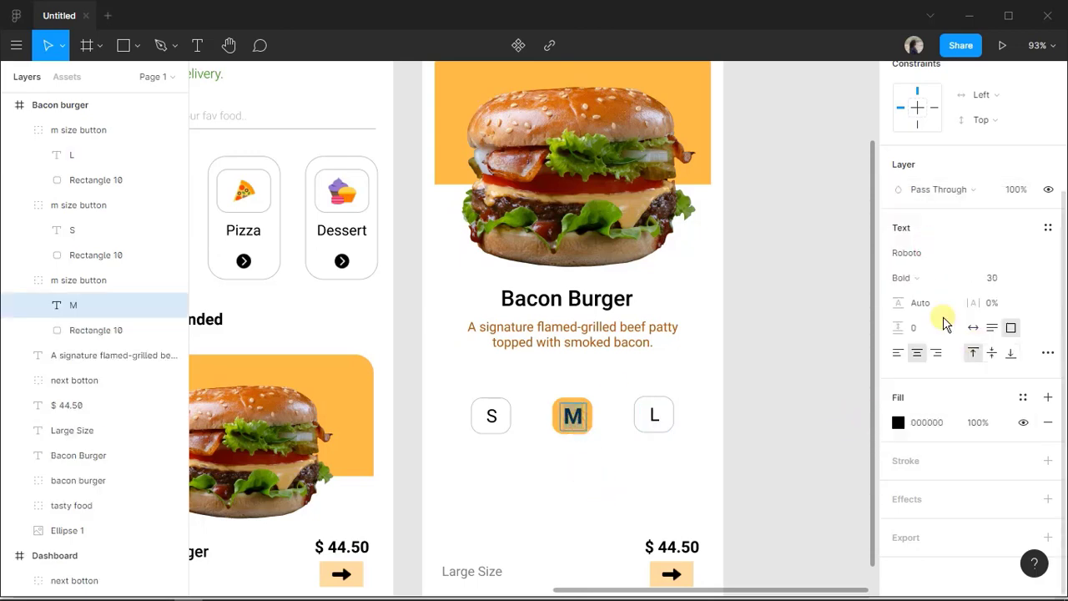
pyautogui.click(924, 284)
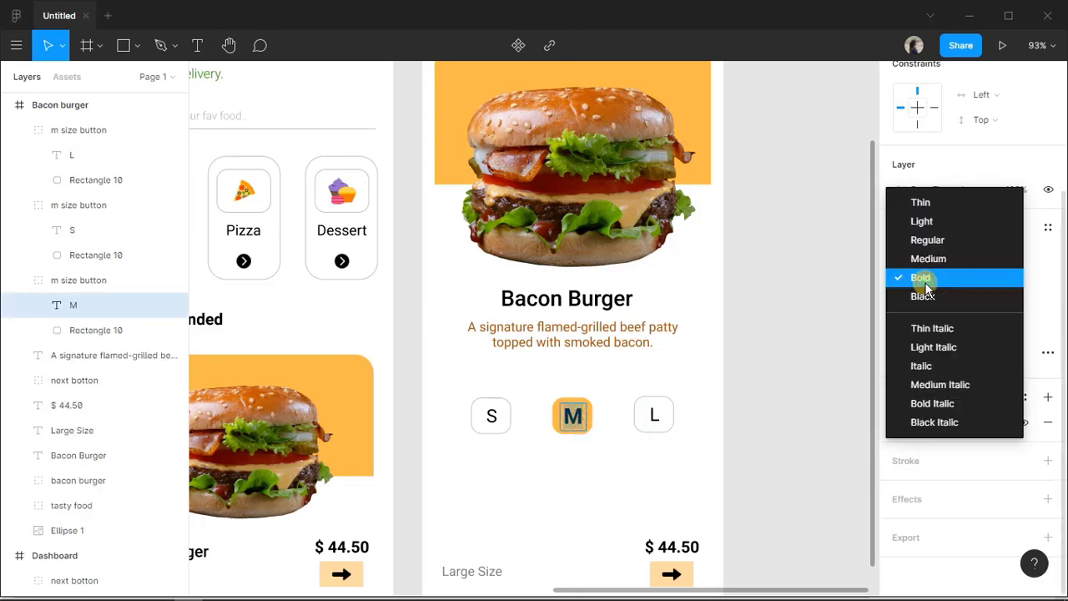
pyautogui.click(929, 261)
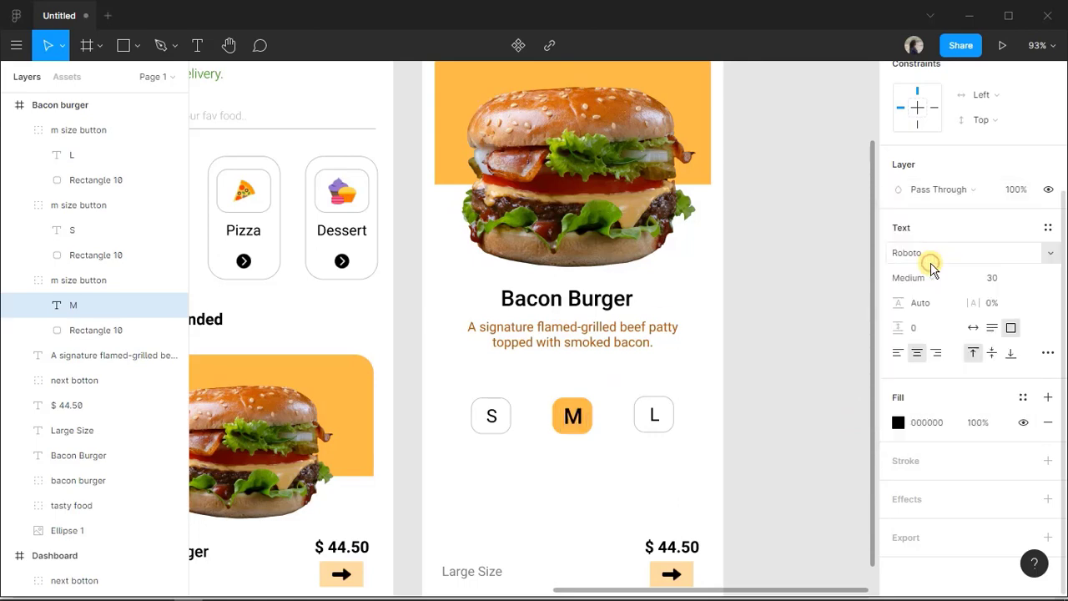
pyautogui.click(525, 522)
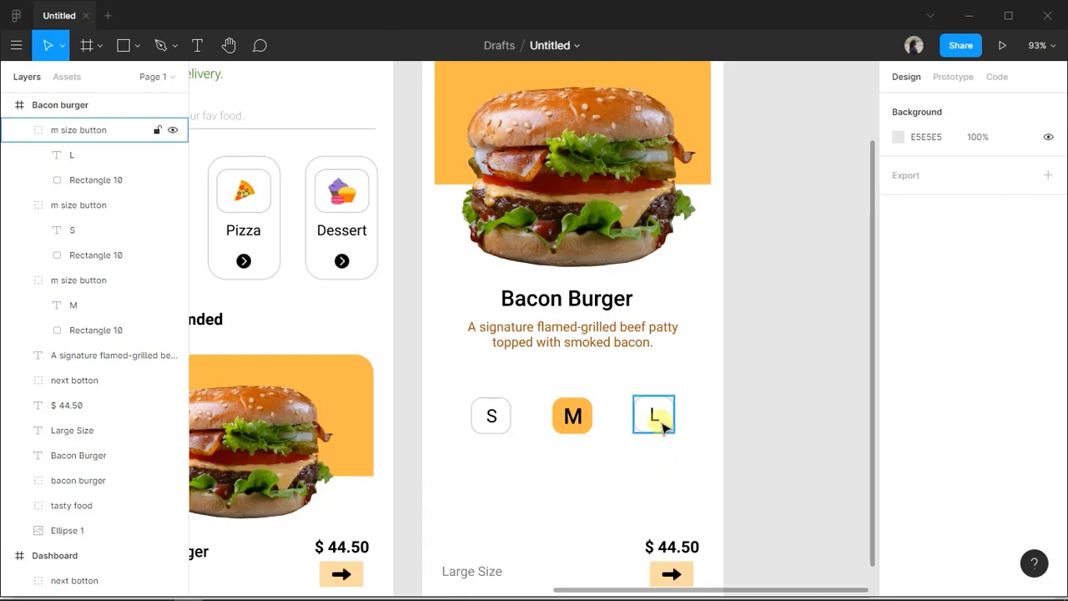
# Nudge the L button down to Y 592 and resize its rectangle to 50 × 45.
pyautogui.moveTo(663, 429); pyautogui.dragTo(665, 430)
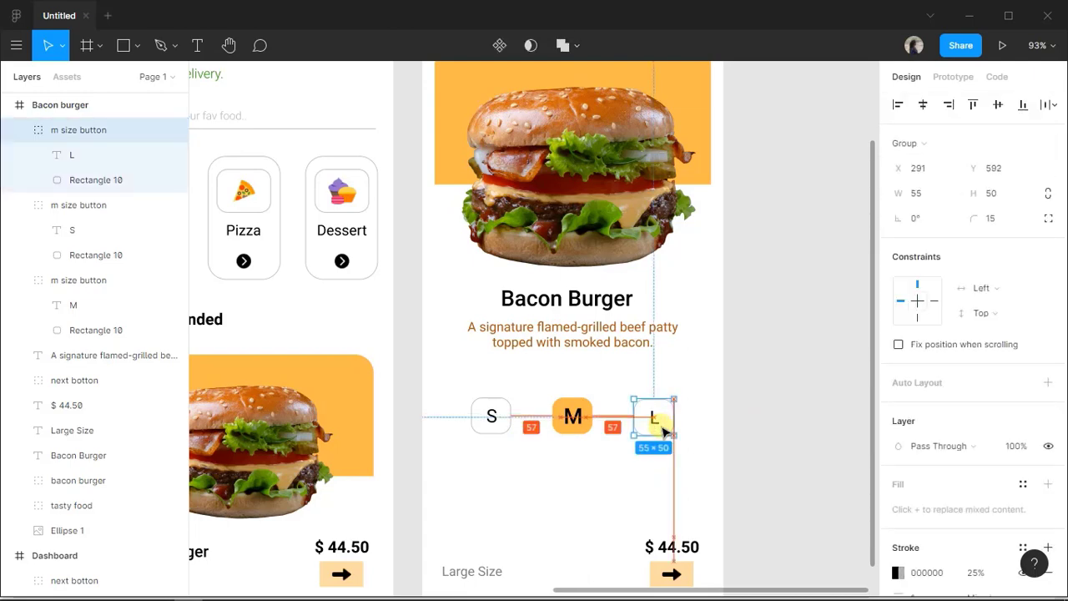
pyautogui.click(639, 457)
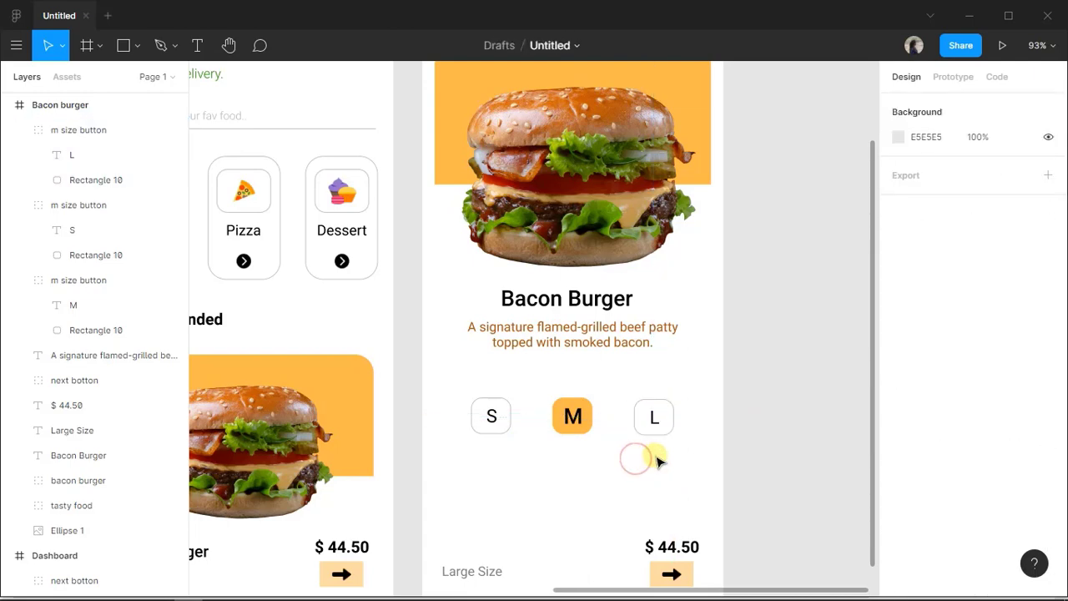
pyautogui.click(665, 430)
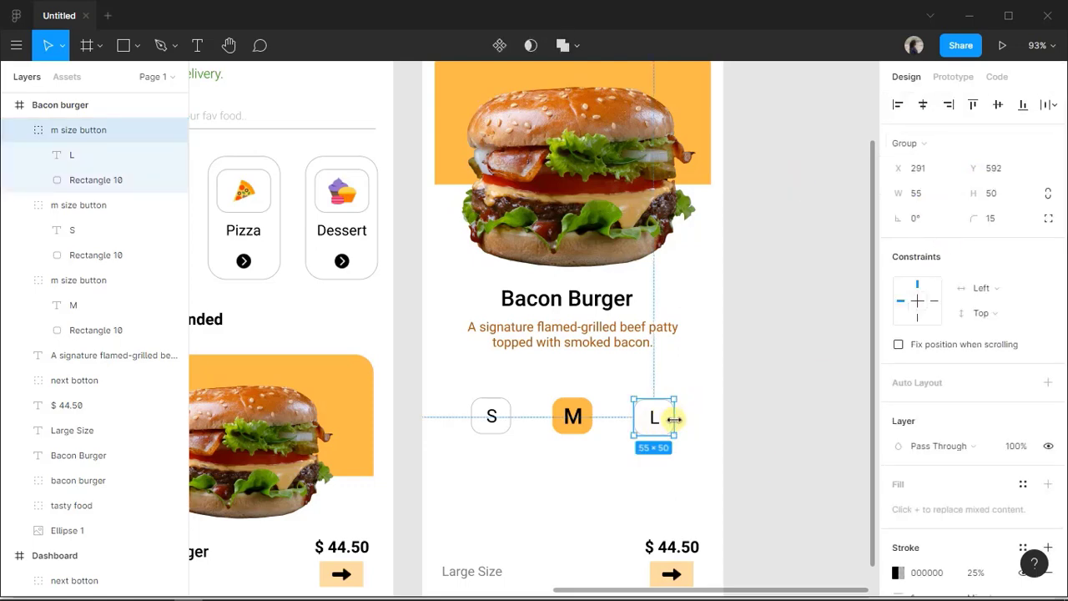
pyautogui.click(109, 179)
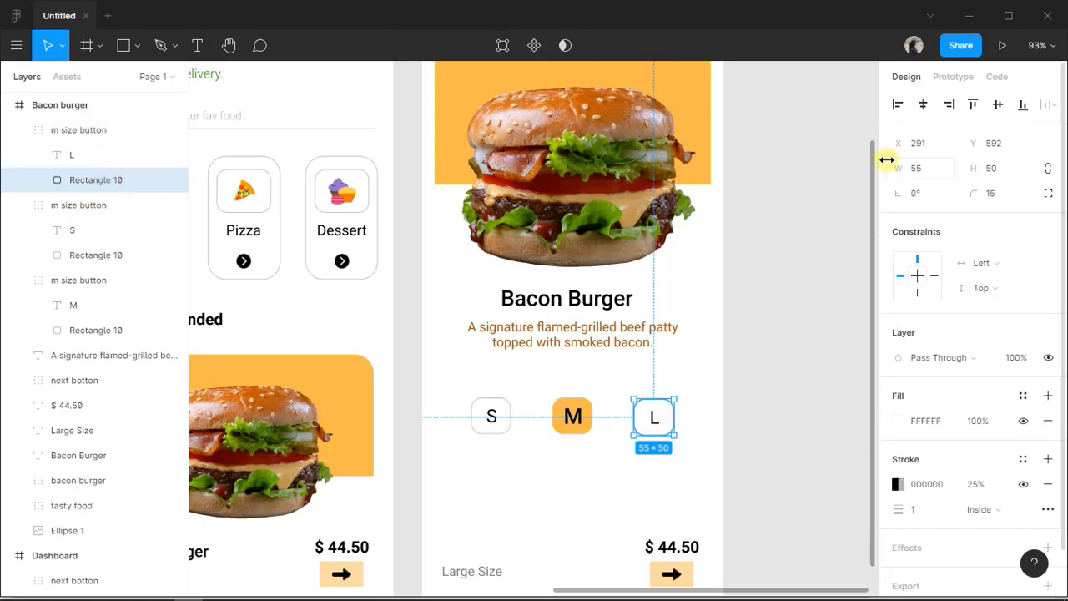
pyautogui.click(928, 178)
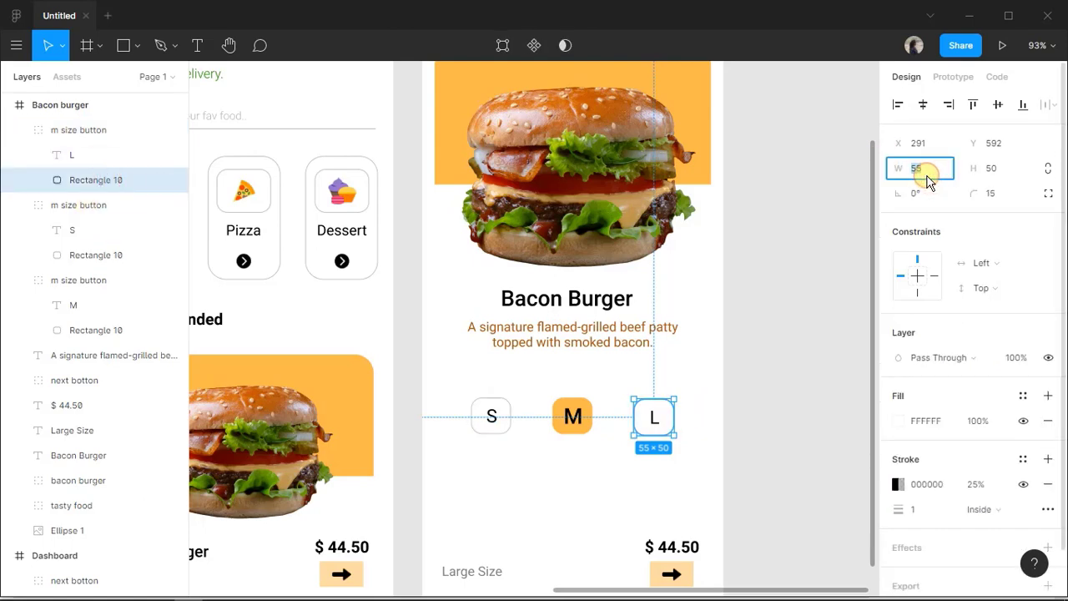
pyautogui.write('50')
pyautogui.click(987, 170)
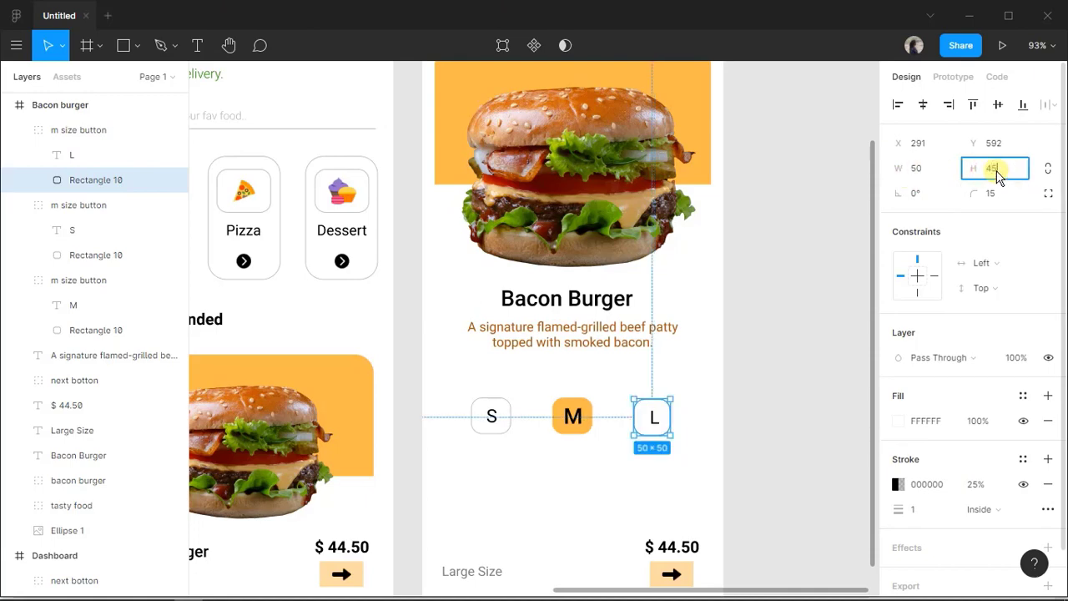
pyautogui.write('45')
pyautogui.press('Return')
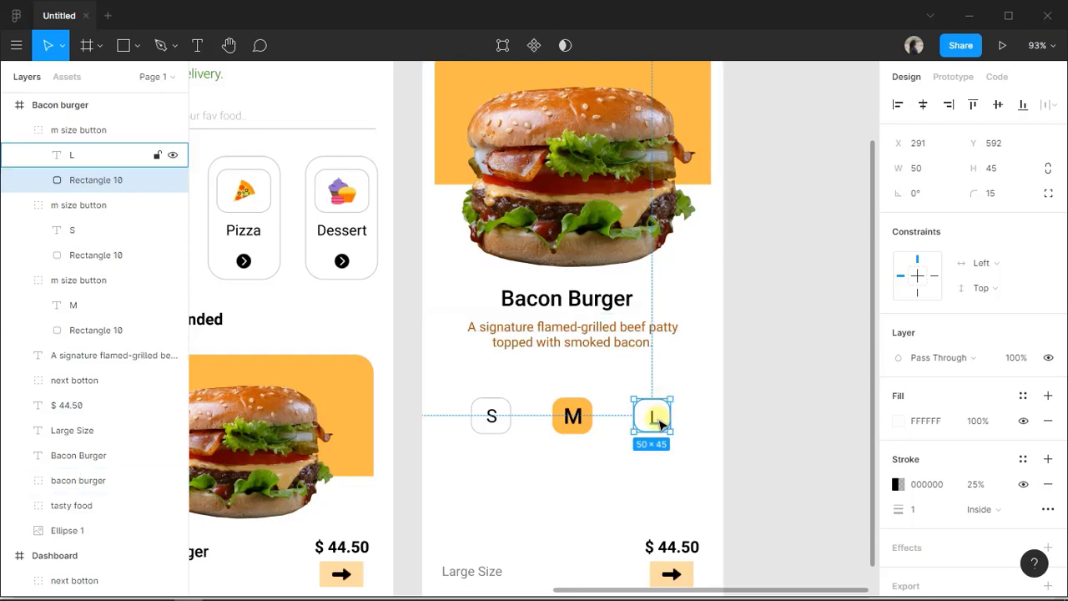
# Re-centre the L letter inside its rectangle by moving it to X 298, Y 600.
pyautogui.click(660, 424)
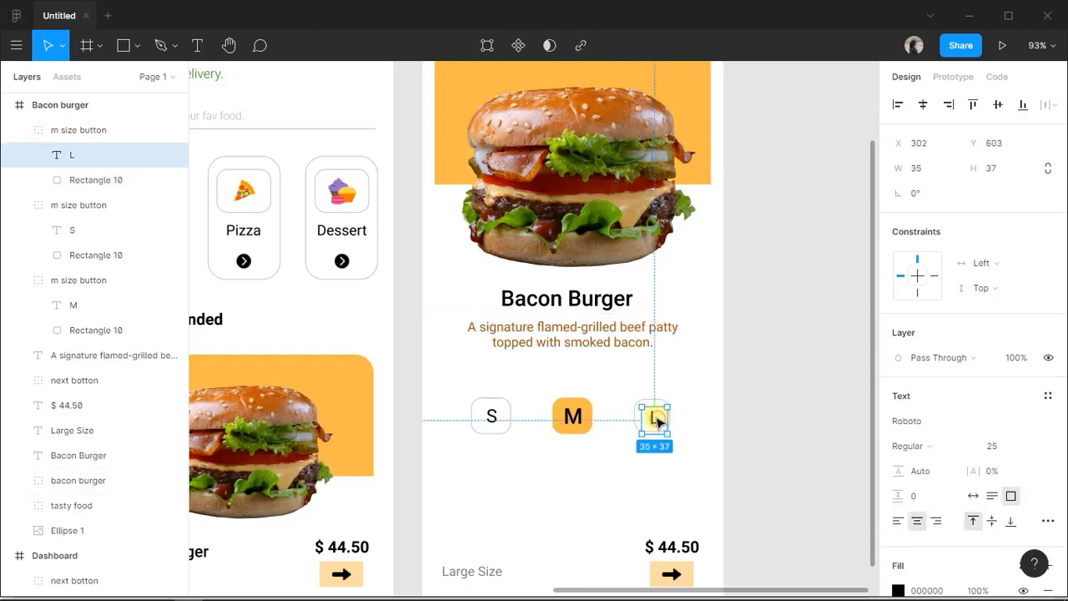
pyautogui.moveTo(658, 422); pyautogui.dragTo(657, 421)
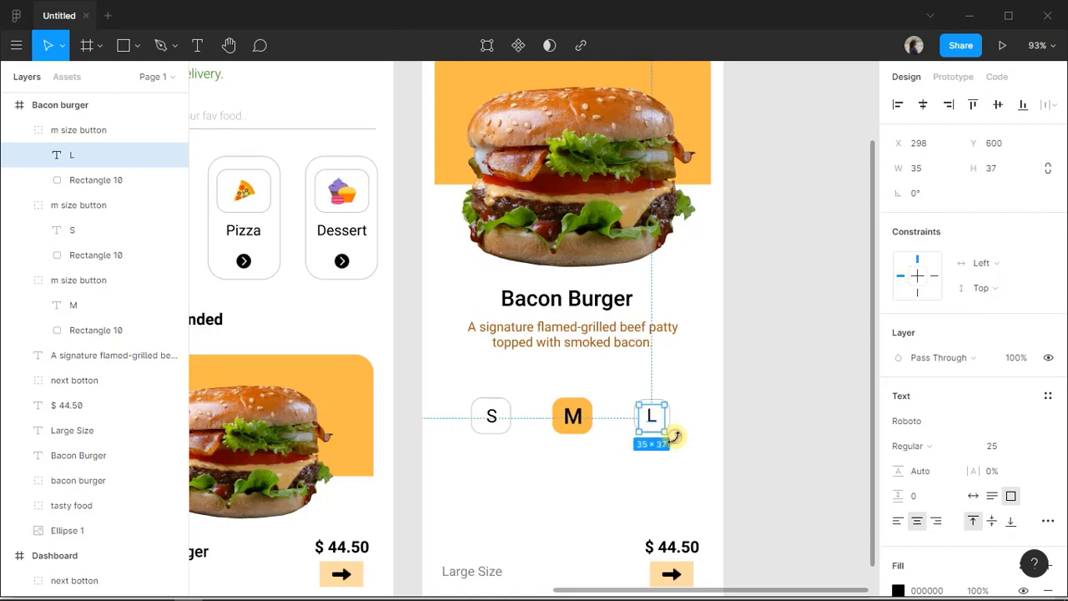
pyautogui.click(710, 456)
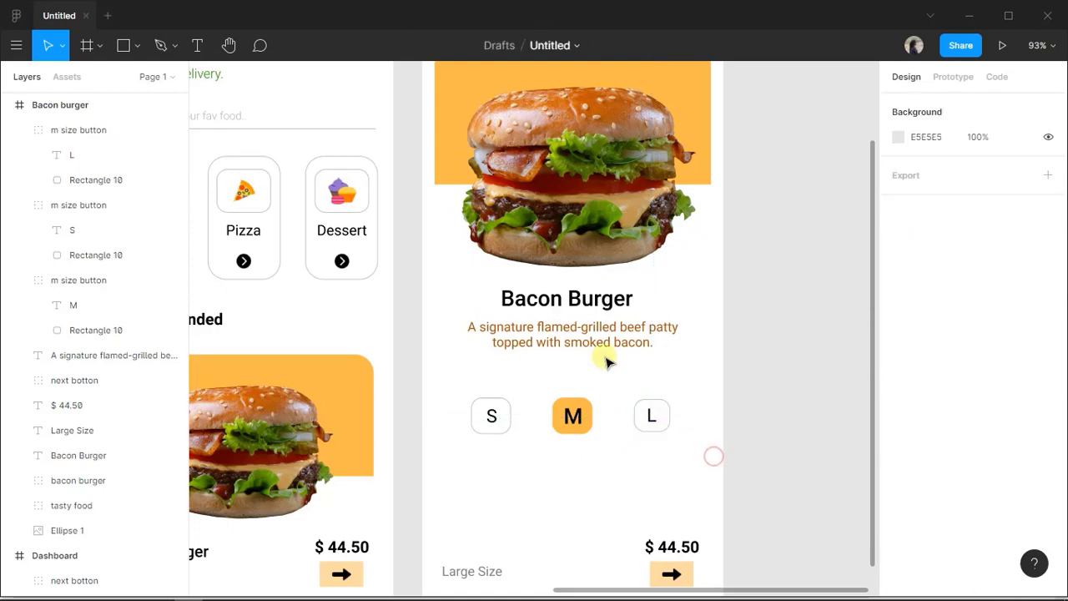
# Resize the S button group to 50 × 45 and nudge its letter up to Y 598.9.
pyautogui.click(511, 413)
pyautogui.click(924, 196)
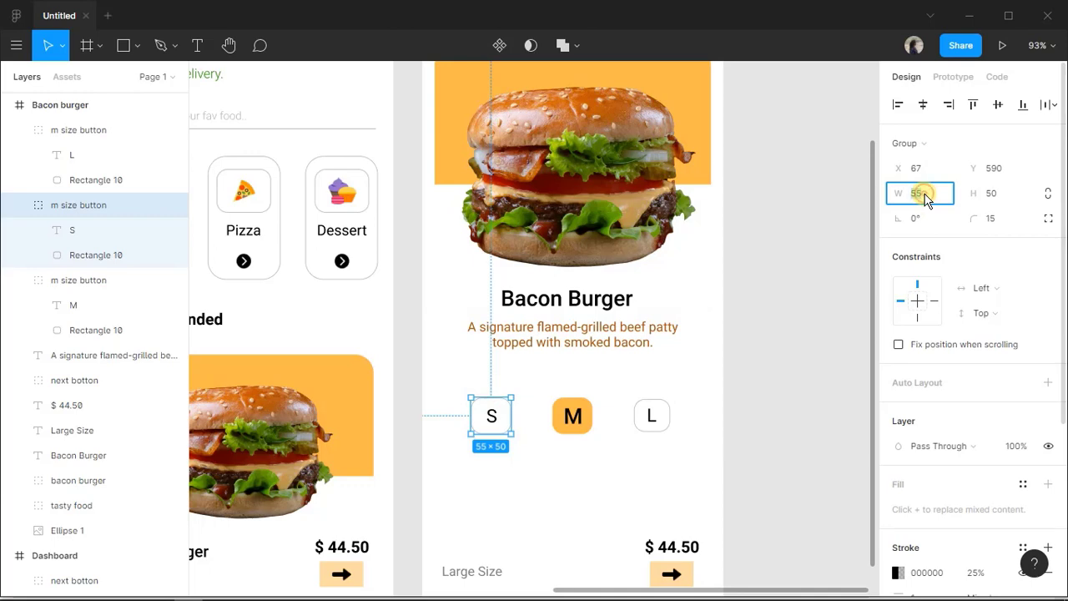
pyautogui.write('50')
pyautogui.click(1002, 198)
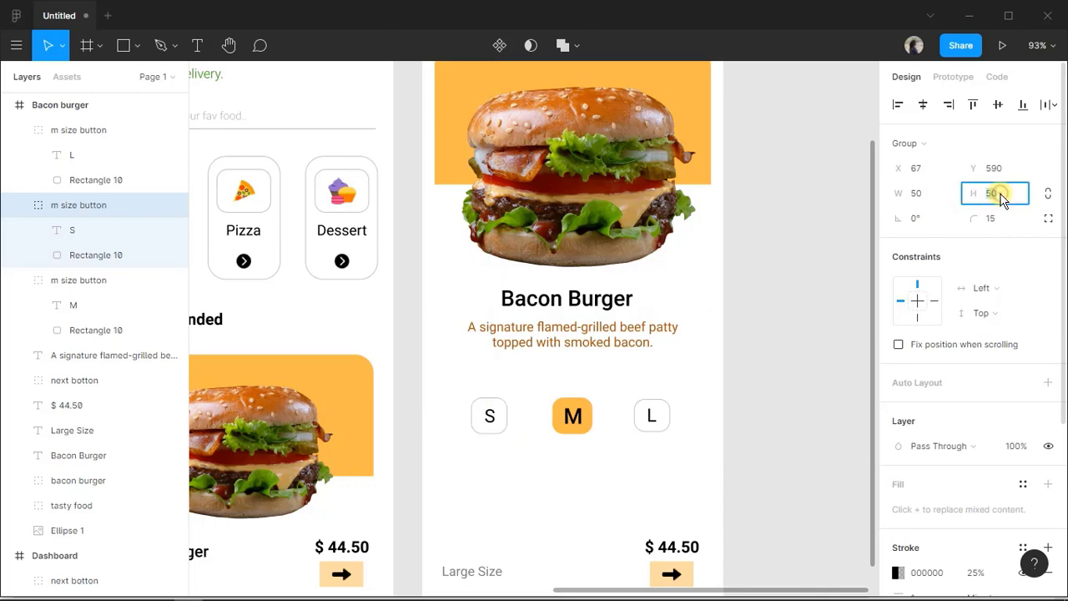
pyautogui.write('45')
pyautogui.press('Return')
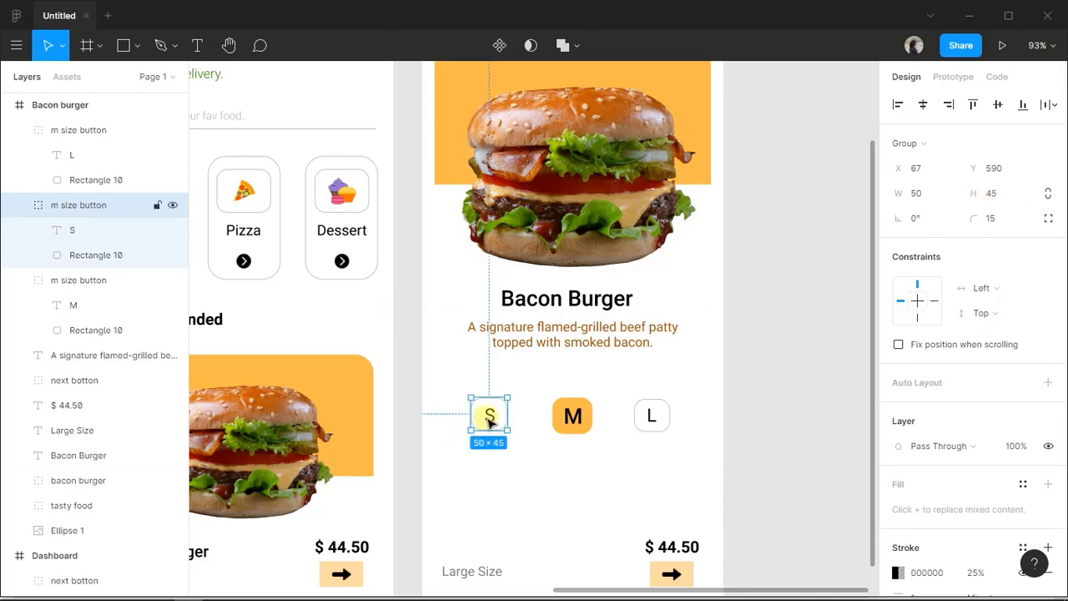
pyautogui.doubleClick(490, 423)
pyautogui.press('Up')
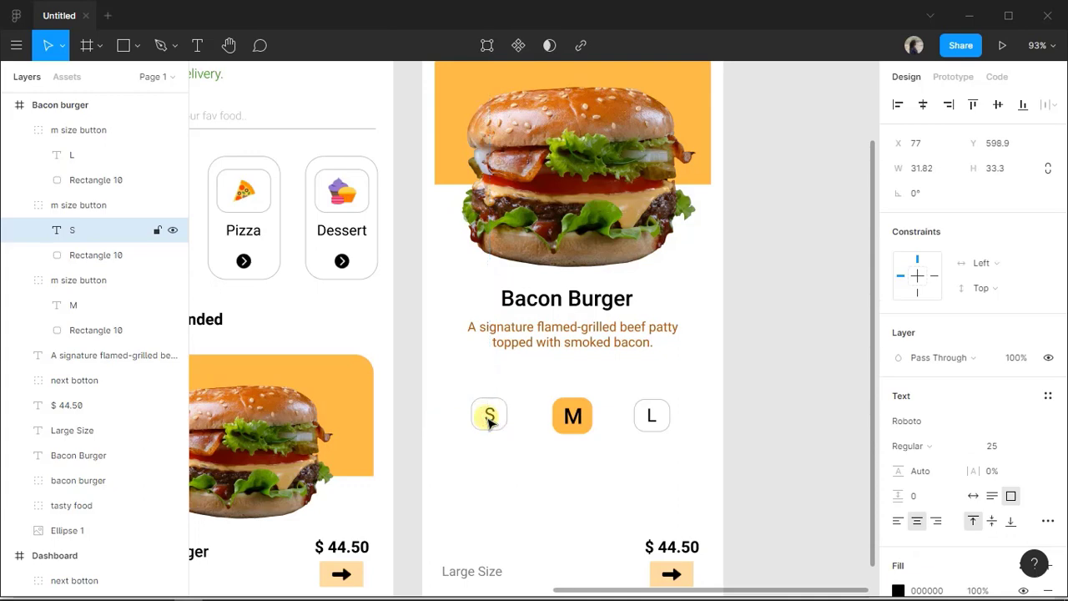
pyautogui.click(573, 477)
# Move the S, M and L buttons together up below the burger description, roughly centred across the screen.
pyautogui.scroll(3, 573, 479)
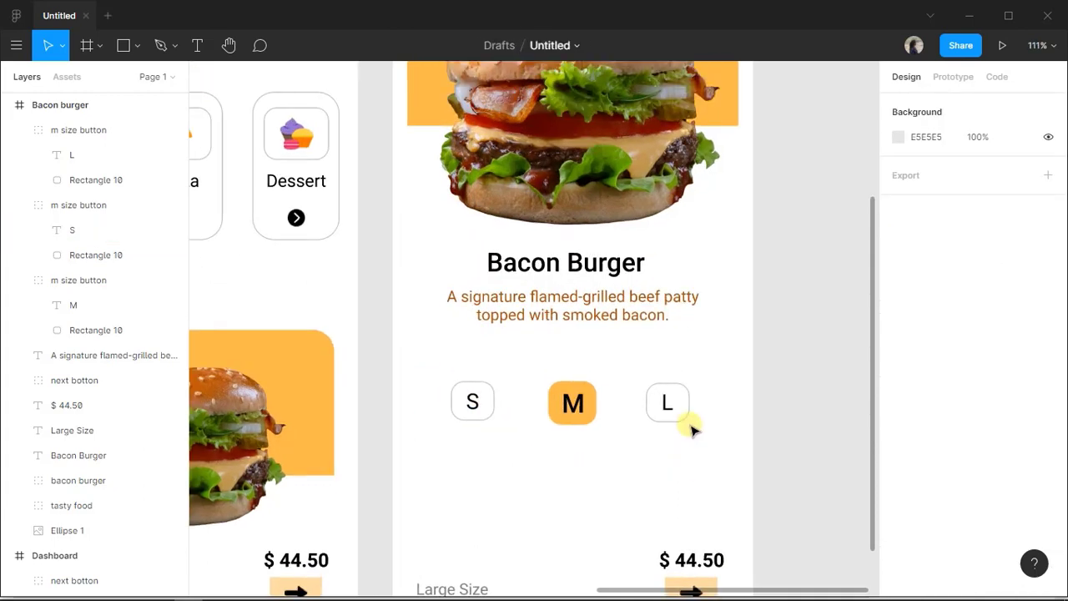
pyautogui.moveTo(689, 429); pyautogui.dragTo(451, 399)
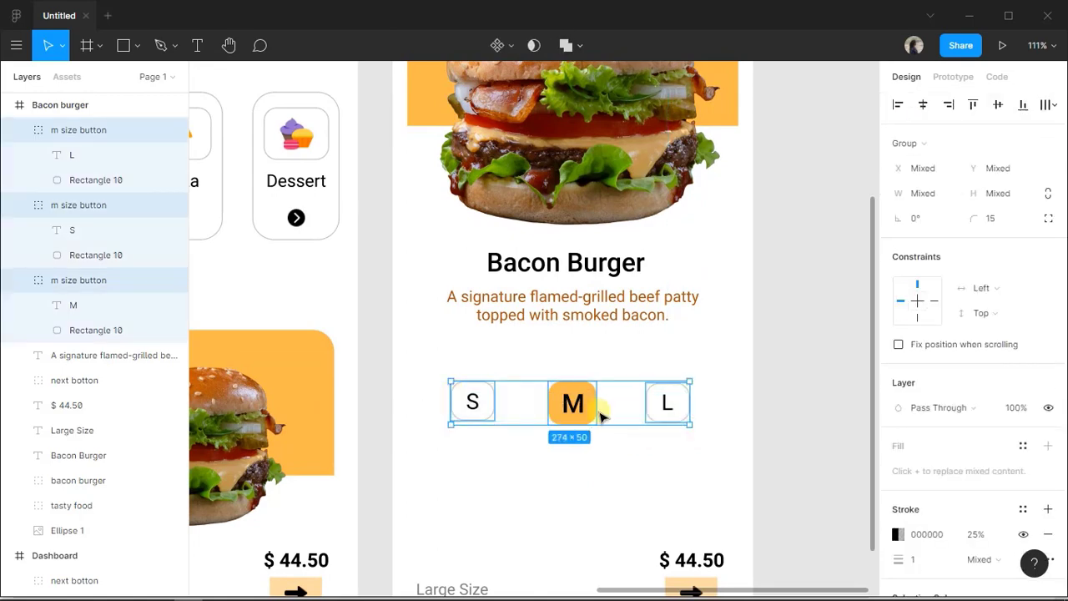
pyautogui.moveTo(579, 410); pyautogui.dragTo(565, 392)
pyautogui.scroll(-5, 576, 403)
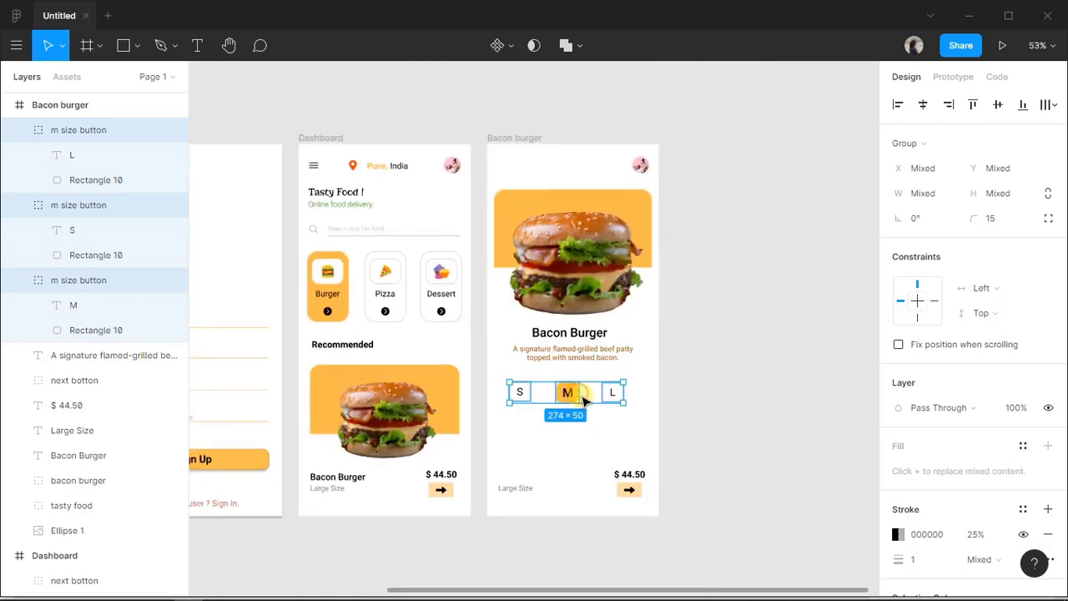
pyautogui.moveTo(583, 399); pyautogui.dragTo(587, 402)
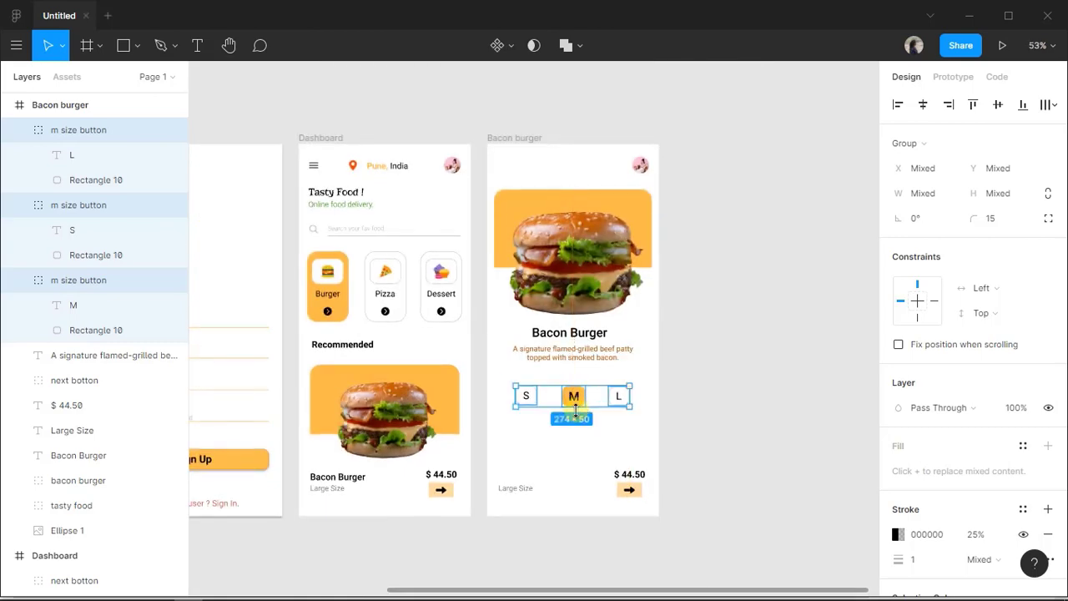
pyautogui.click(611, 427)
# Raise the S and L buttons together so they sit slightly higher than the M button.
pyautogui.click(619, 395)
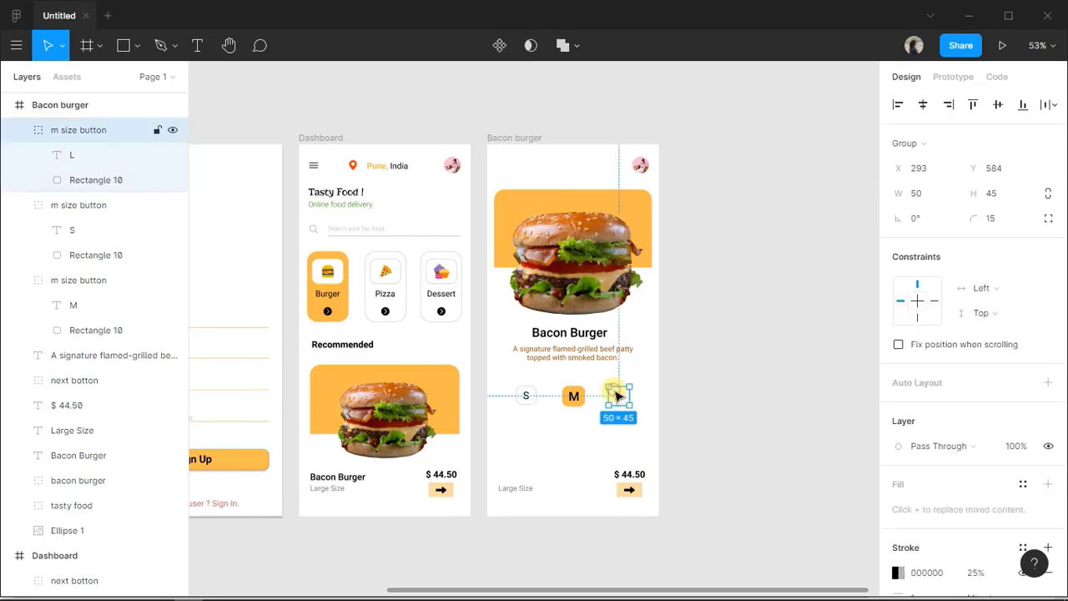
pyautogui.keyDown('shift'); pyautogui.click(522, 395); pyautogui.keyUp('shift')
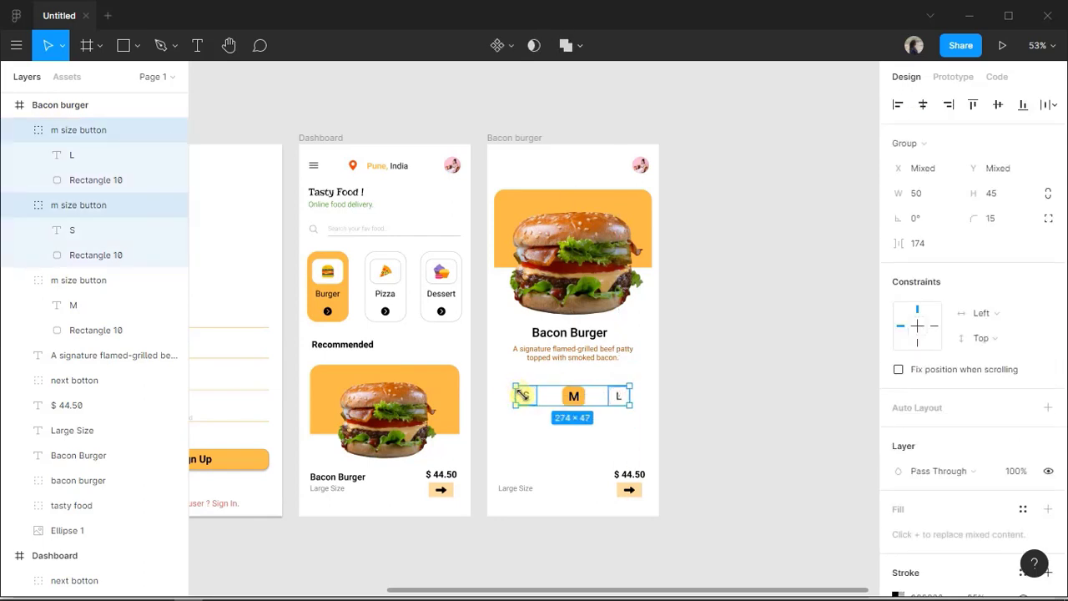
pyautogui.moveTo(529, 403); pyautogui.dragTo(528, 397)
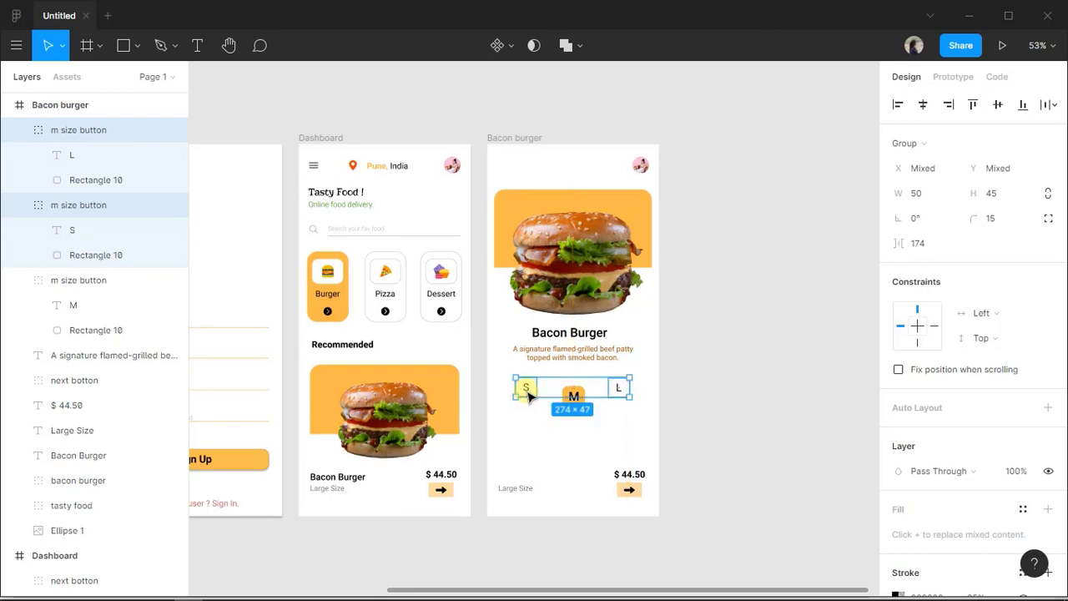
pyautogui.click(593, 462)
# Add a text box about 36 × 44 reading "2" below the M button on the Bacon burger screen.
pyautogui.scroll(4, 594, 462)
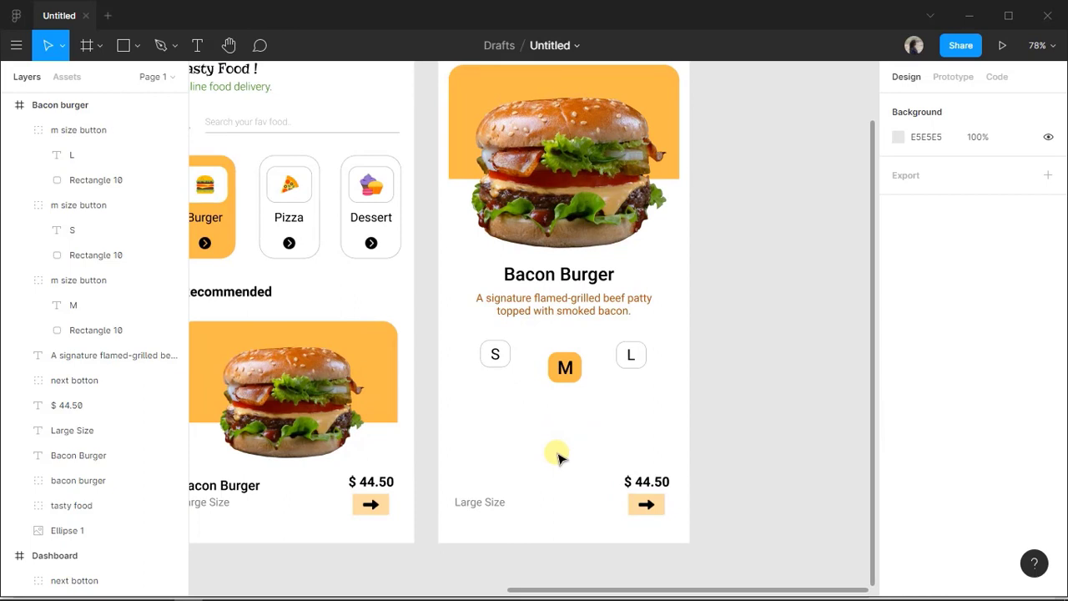
pyautogui.click(126, 52)
pyautogui.click(197, 45)
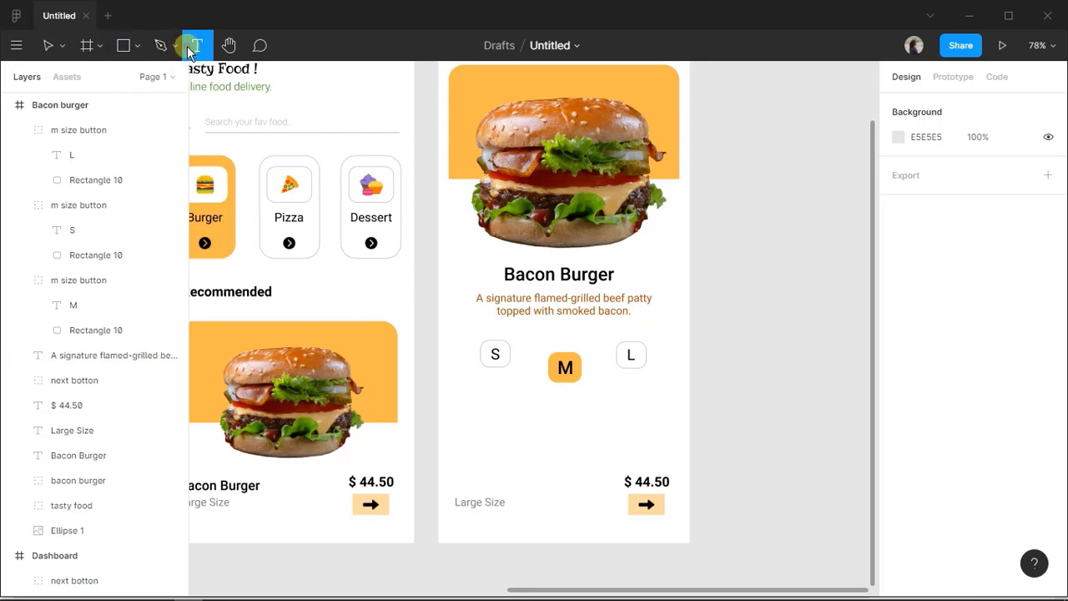
pyautogui.moveTo(554, 415); pyautogui.dragTo(583, 451)
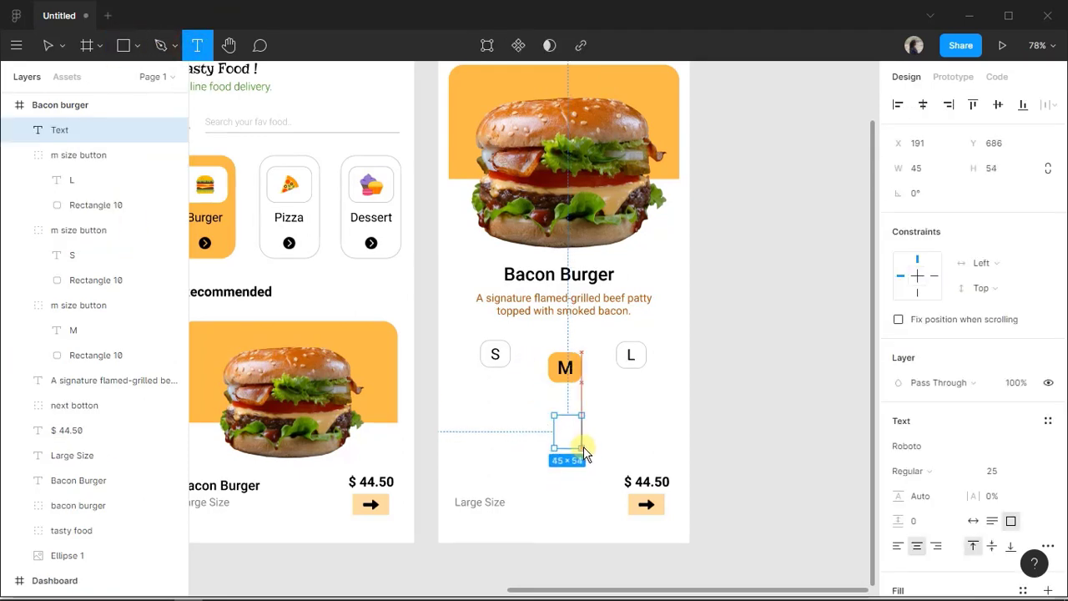
pyautogui.write('2')
pyautogui.press('Escape')
pyautogui.click(597, 444)
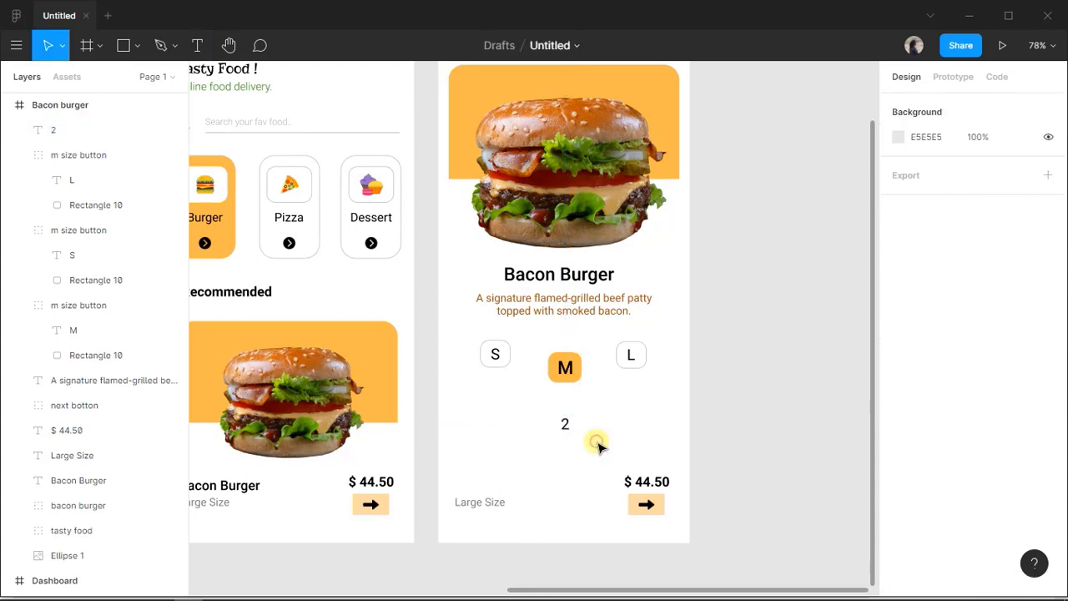
# Set the font weight of the "2" quantity text to Medium.
pyautogui.click(565, 426)
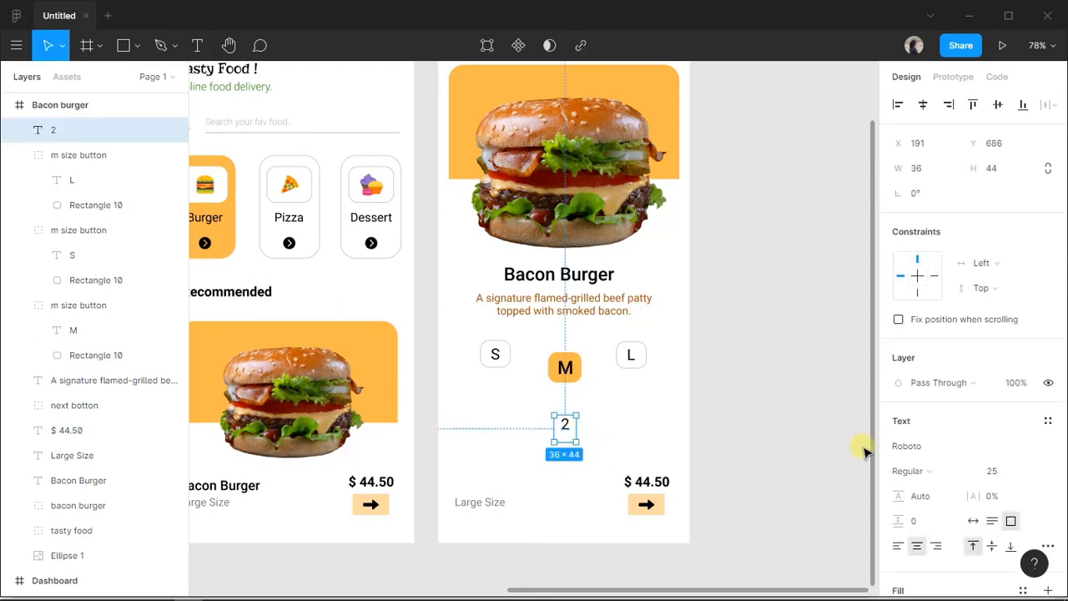
pyautogui.click(917, 472)
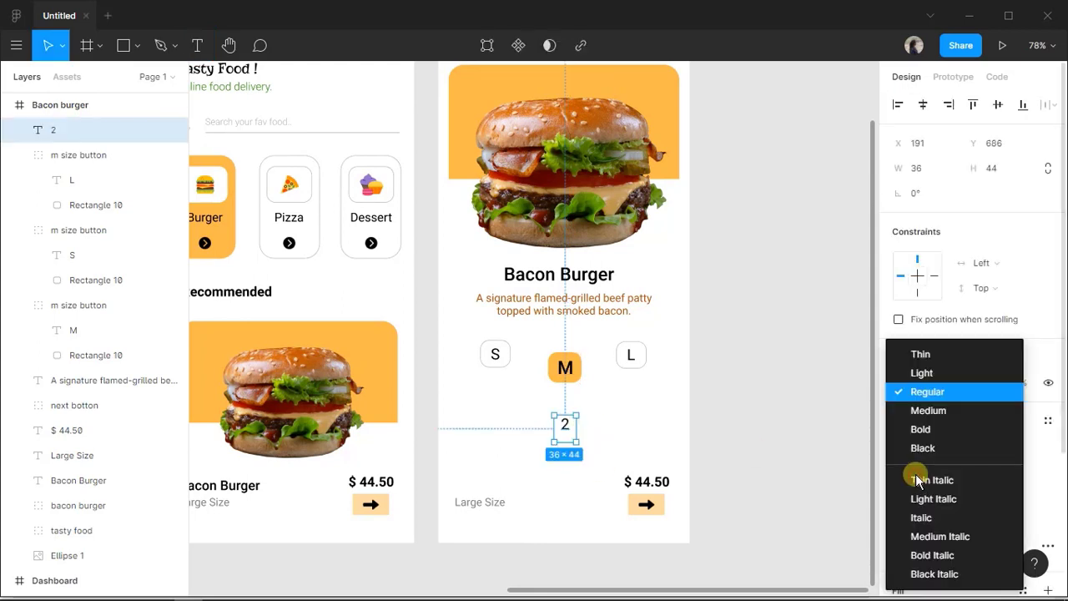
pyautogui.click(921, 418)
pyautogui.click(714, 392)
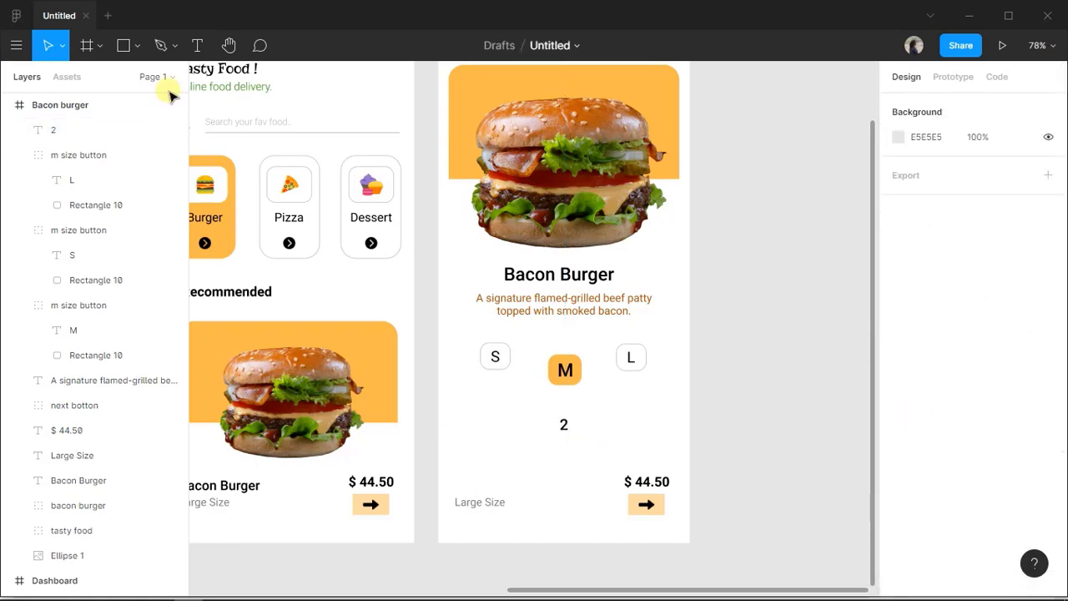
# Search the Icons8 plugin for "add" and insert the square plus icon beside the quantity 2, under the S button.
pyautogui.click(17, 45)
pyautogui.moveTo(137, 254)
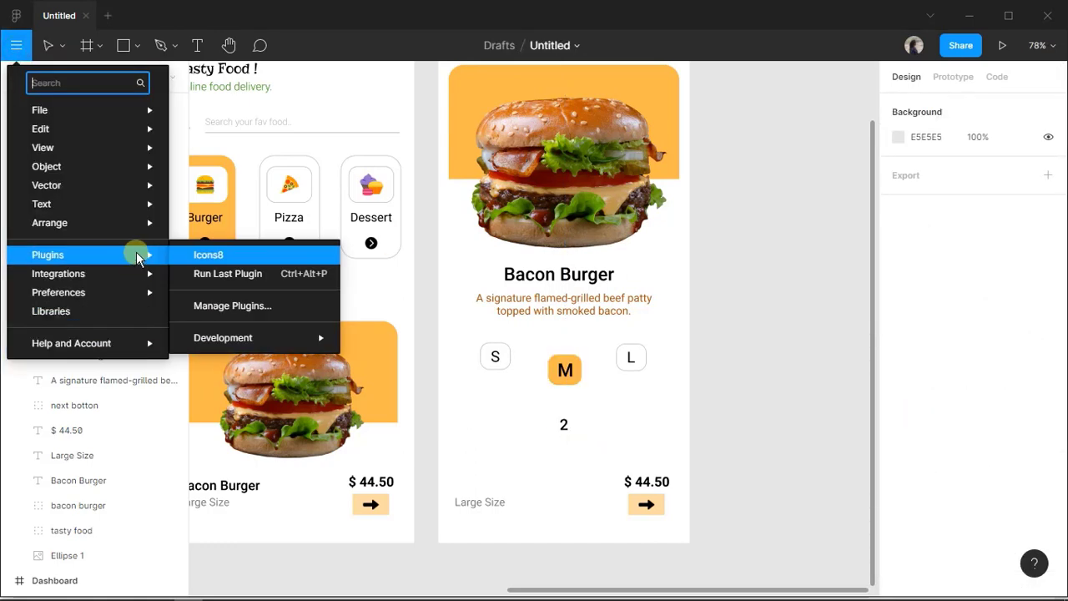
pyautogui.click(208, 257)
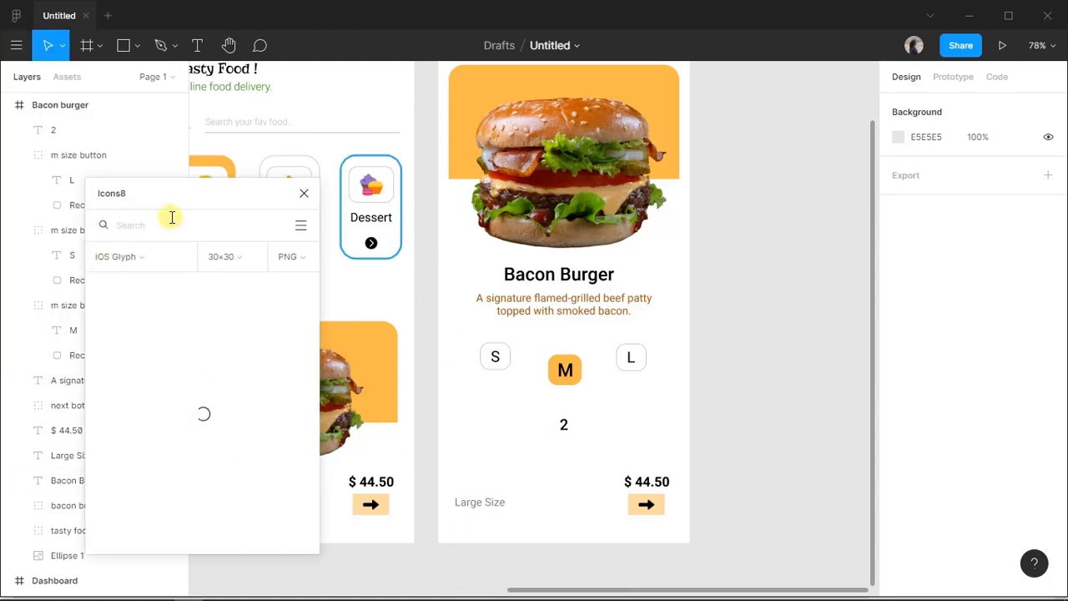
pyautogui.write('add')
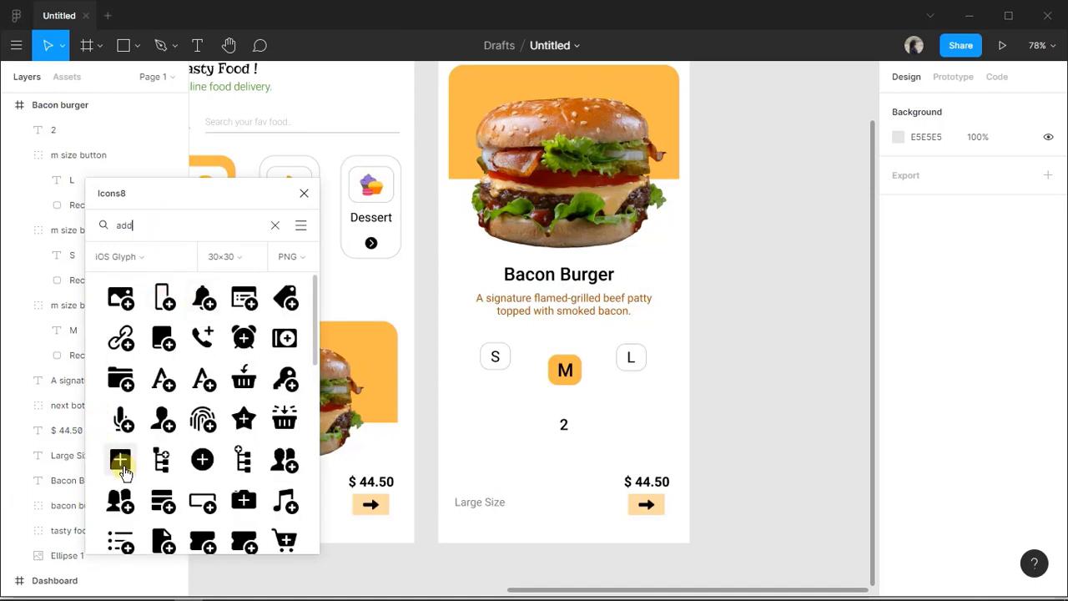
pyautogui.click(123, 470)
pyautogui.click(680, 419)
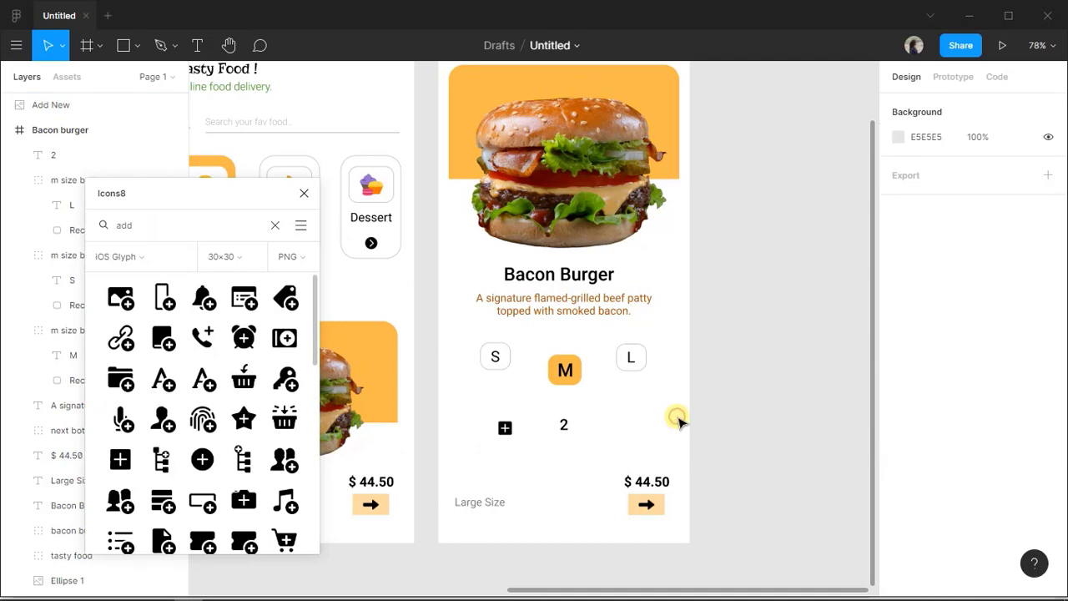
# Search Icons8 for "minus", insert the square minus icon and place it opposite the plus icon at X 285, Y 687.
pyautogui.doubleClick(150, 223)
pyautogui.write('minus')
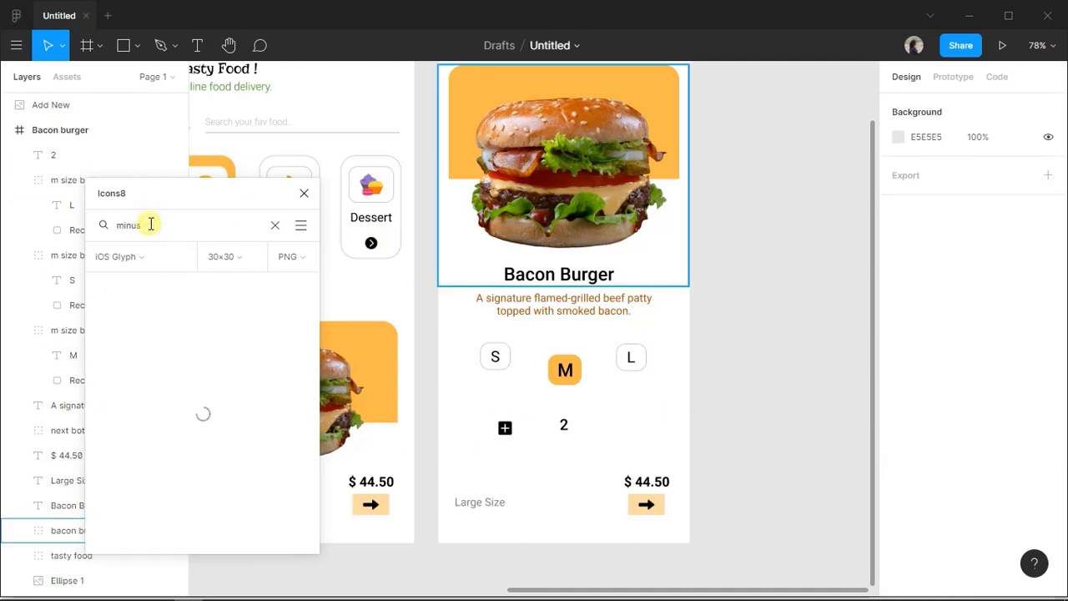
pyautogui.click(287, 429)
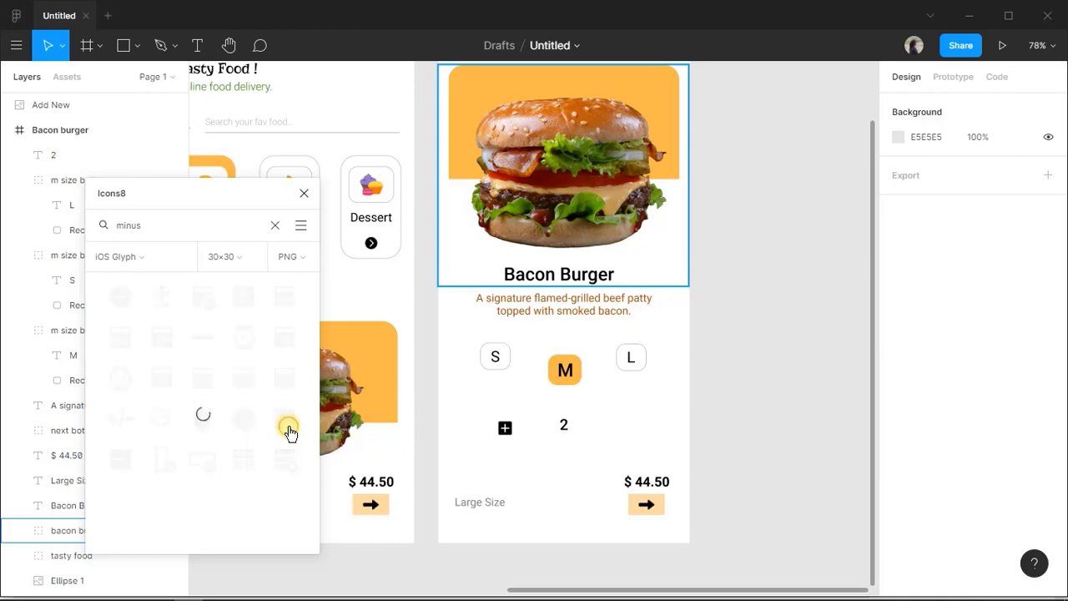
pyautogui.click(304, 194)
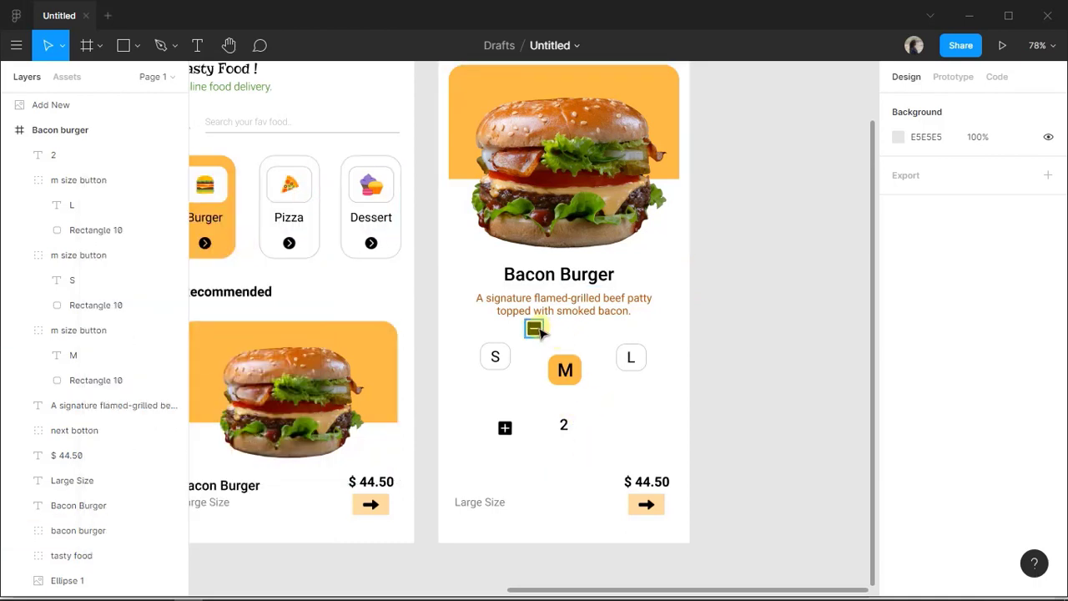
pyautogui.moveTo(537, 329); pyautogui.dragTo(625, 429)
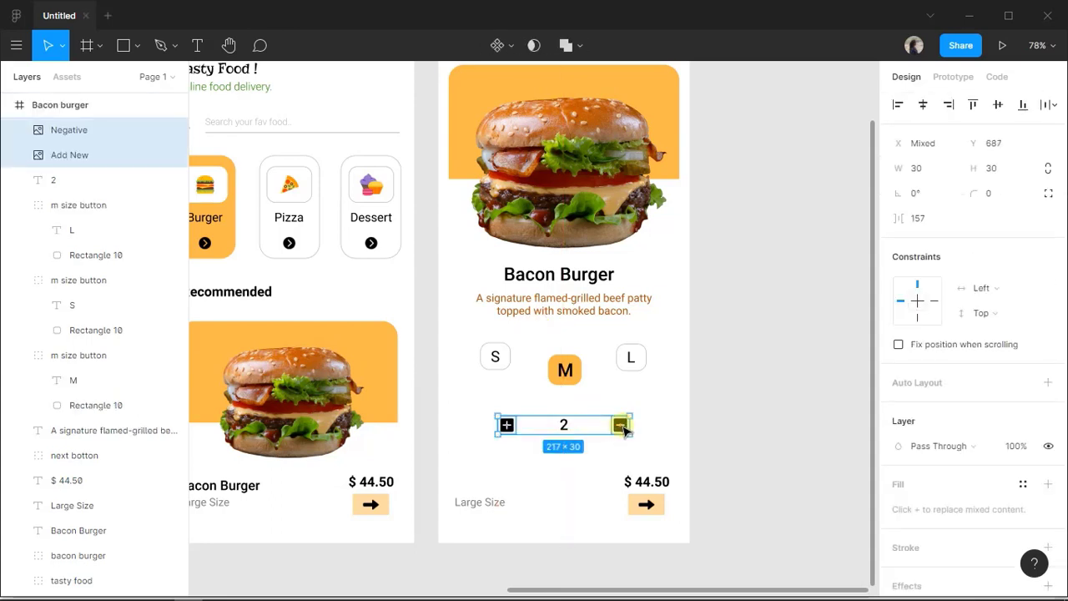
# Set the layer opacity of the plus and minus icons to 70%.
pyautogui.click(1019, 450)
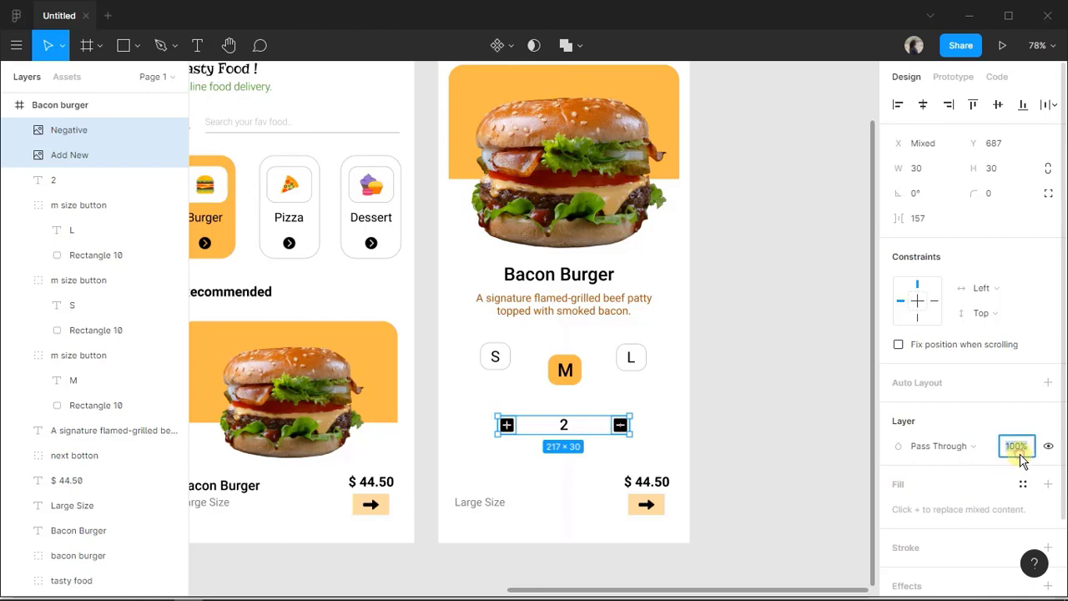
pyautogui.write('50')
pyautogui.press('Return')
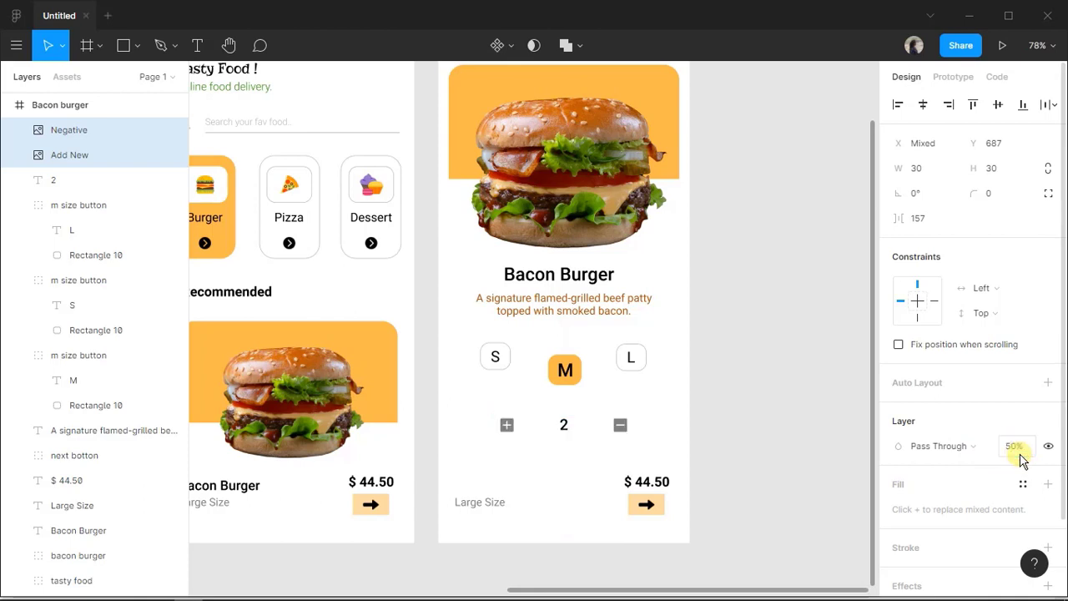
pyautogui.click(1020, 454)
pyautogui.press('Return')
pyautogui.click(678, 437)
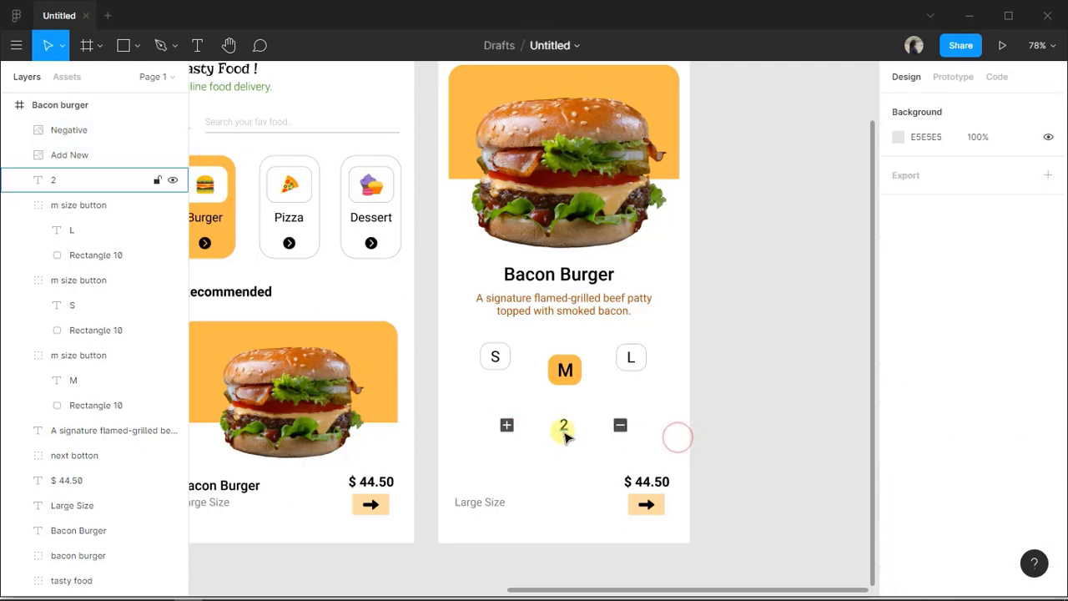
# Change the fill colour of the quantity 2 to brown AB530E.
pyautogui.click(563, 425)
pyautogui.click(898, 423)
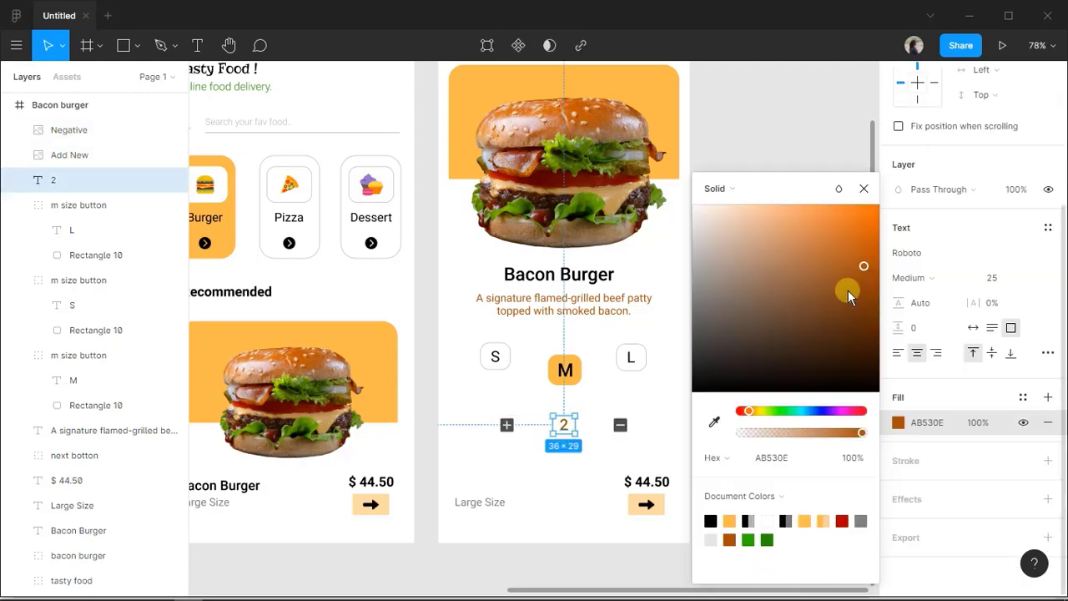
pyautogui.click(629, 446)
# Set the blend mode of the plus and minus icons to Darken.
pyautogui.click(619, 434)
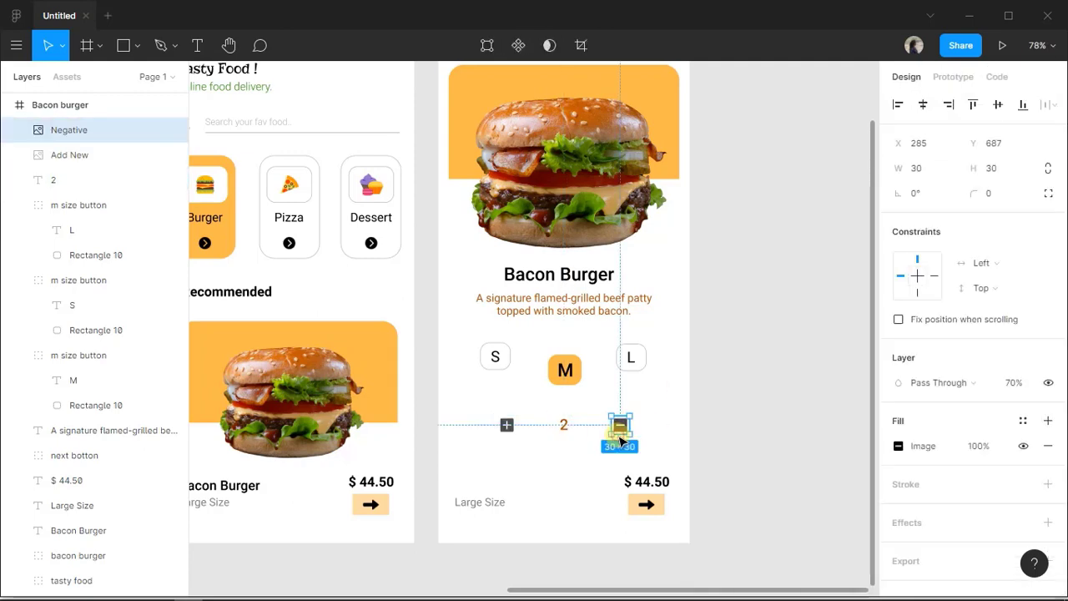
pyautogui.keyDown('shift'); pyautogui.click(507, 427); pyautogui.keyUp('shift')
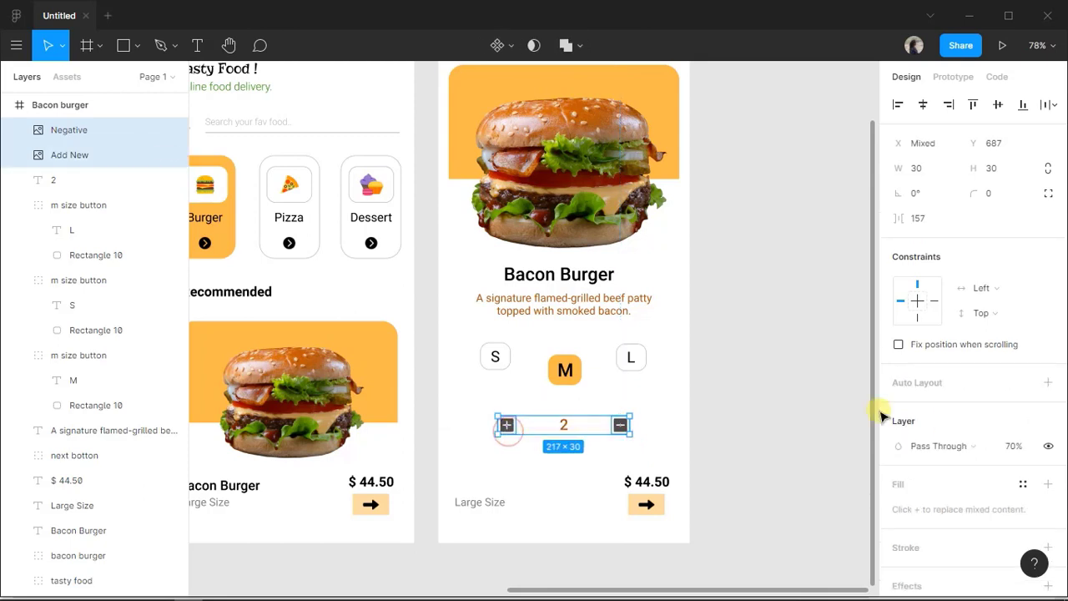
pyautogui.click(979, 451)
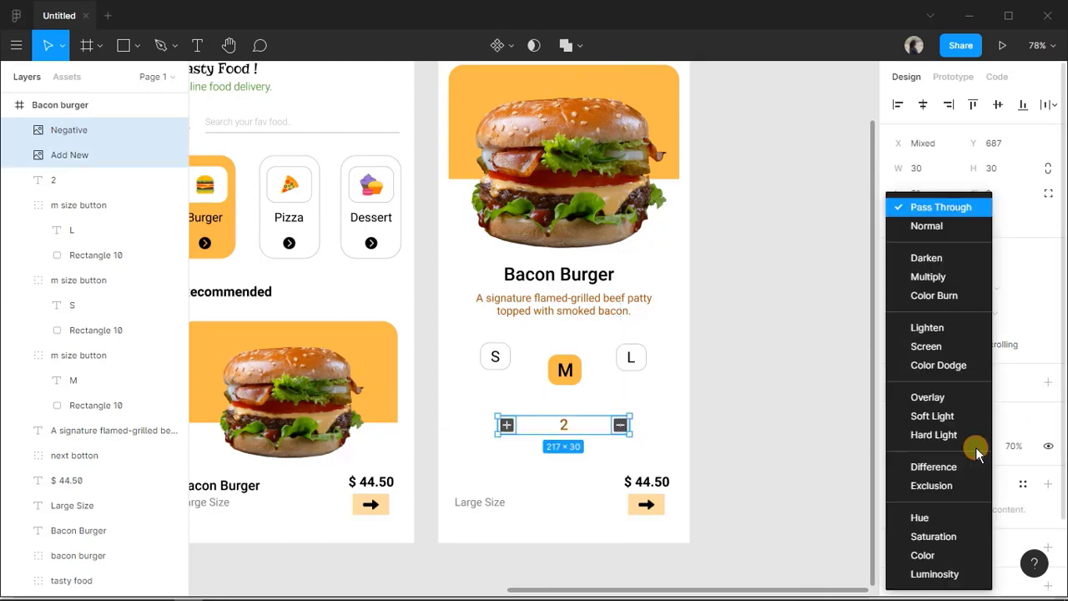
pyautogui.click(956, 260)
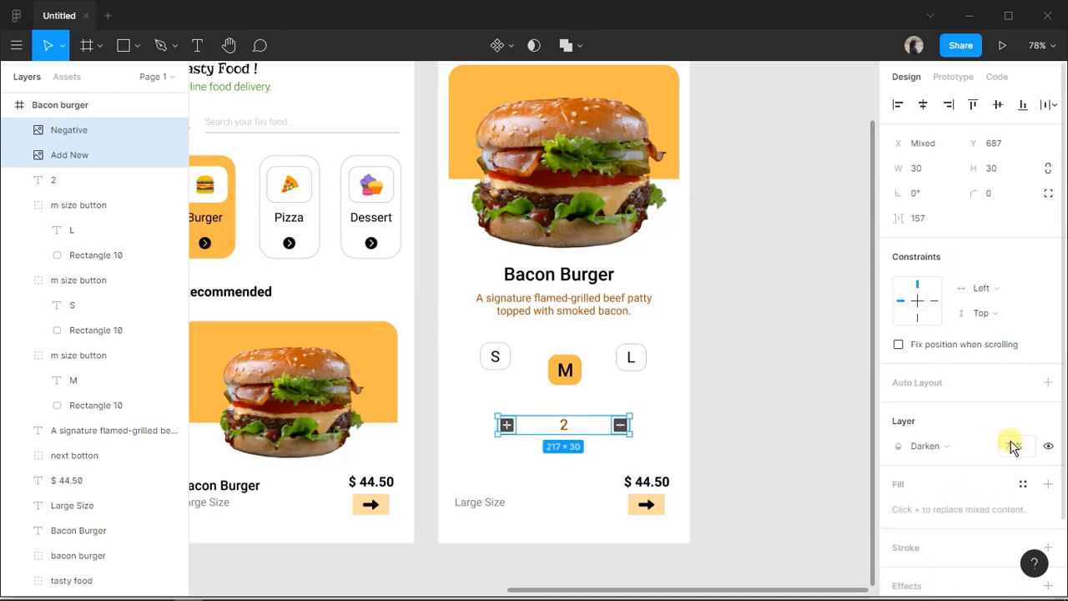
pyautogui.click(802, 435)
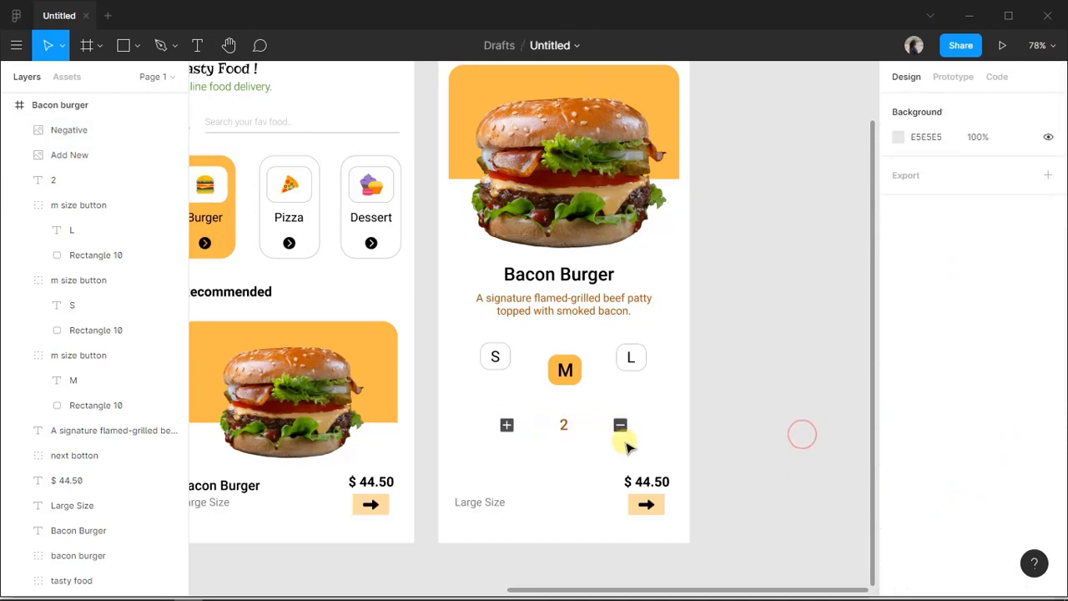
# Delete the arrow button and the "Large Size" text from the Bacon burger screen.
pyautogui.click(646, 504)
pyautogui.press('Delete')
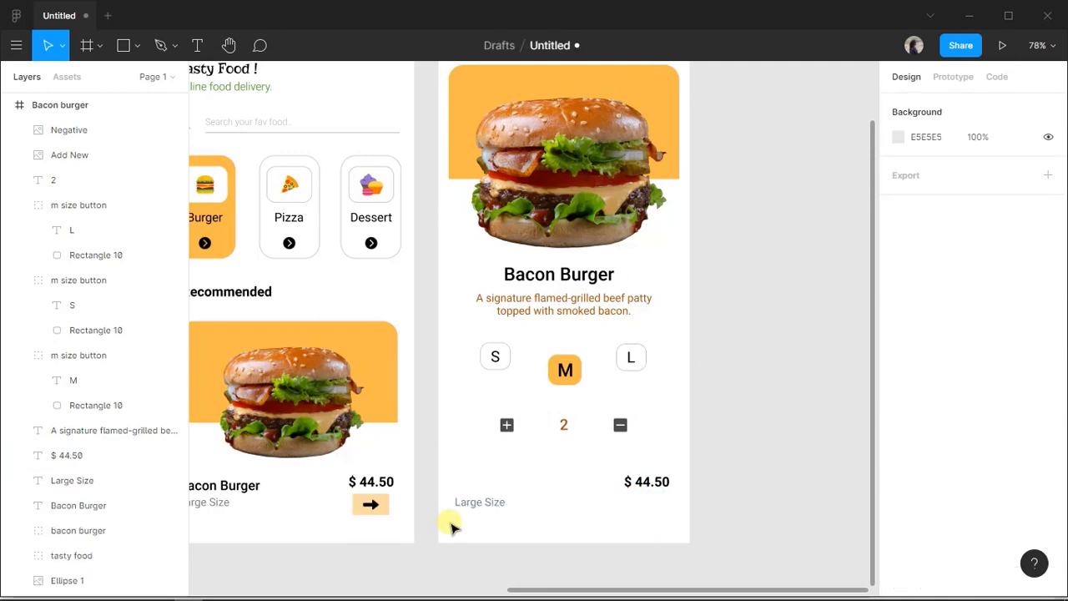
pyautogui.click(483, 510)
pyautogui.press('Delete')
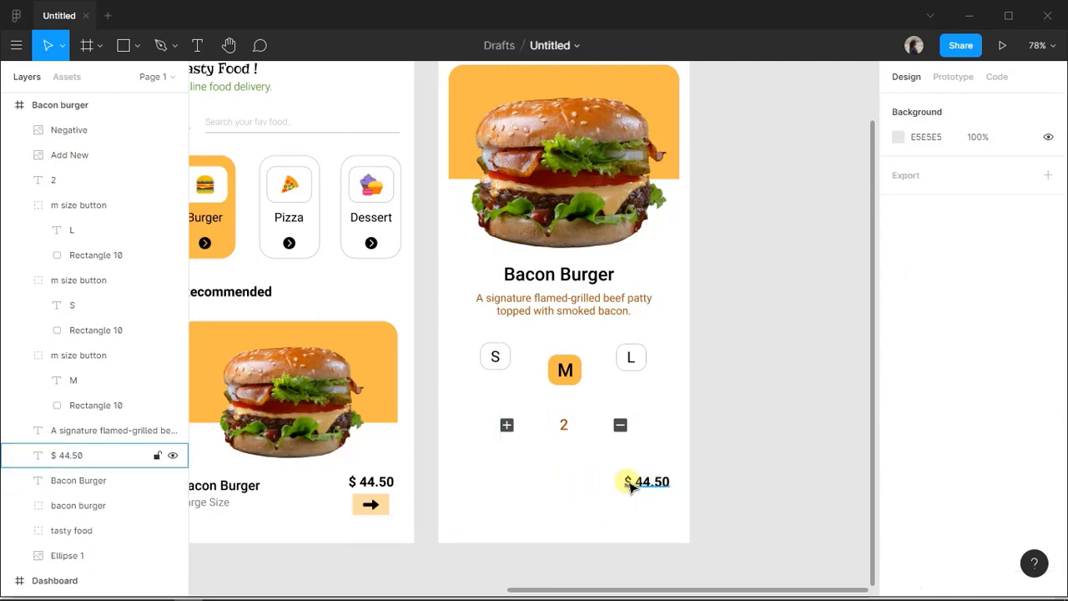
# Move the $ 44.50 price to X 44, Y 821, set its font size to 25 and widen its box to 111.
pyautogui.moveTo(625, 479); pyautogui.dragTo(472, 509)
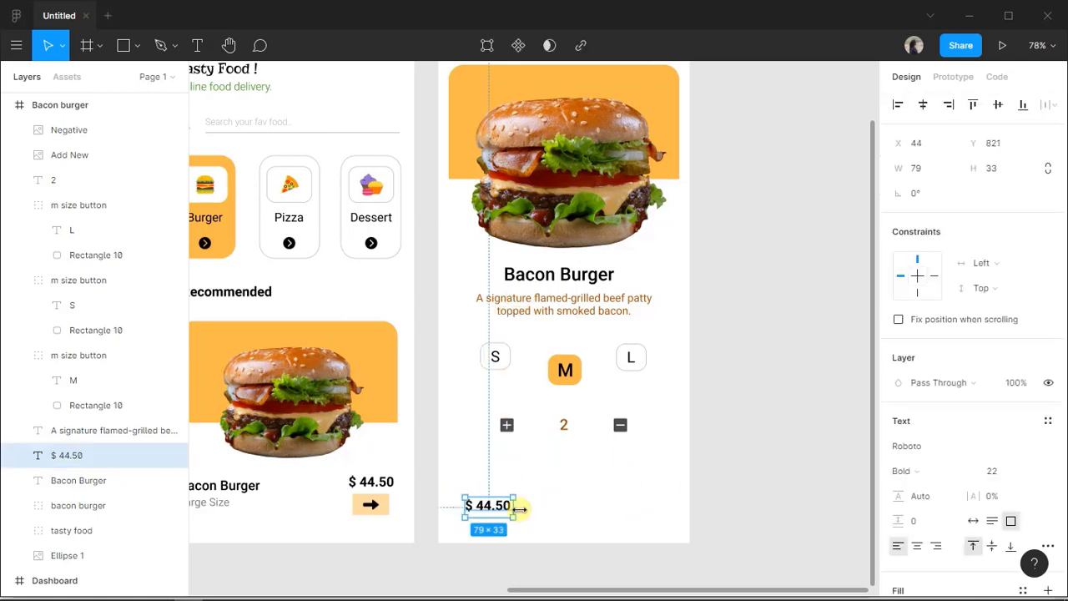
pyautogui.click(996, 472)
pyautogui.write('25')
pyautogui.press('Return')
pyautogui.moveTo(513, 504); pyautogui.dragTo(533, 506)
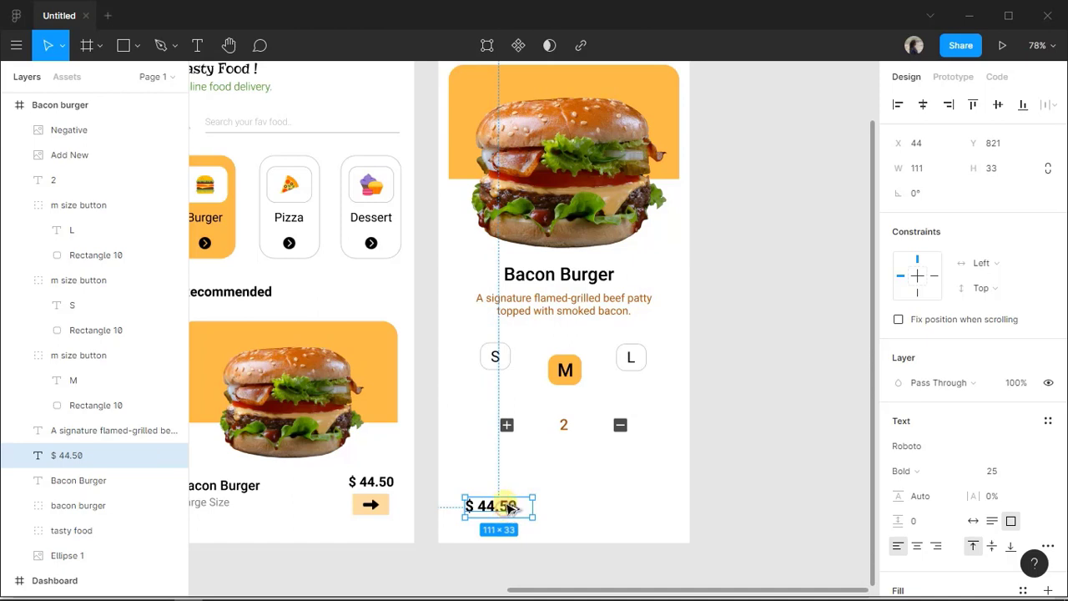
# Duplicate the $ 44.50 text just above itself at X 42, Y 776 and change the copy to "Price:".
pyautogui.moveTo(511, 507); pyautogui.dragTo(506, 480)
pyautogui.doubleClick(505, 481)
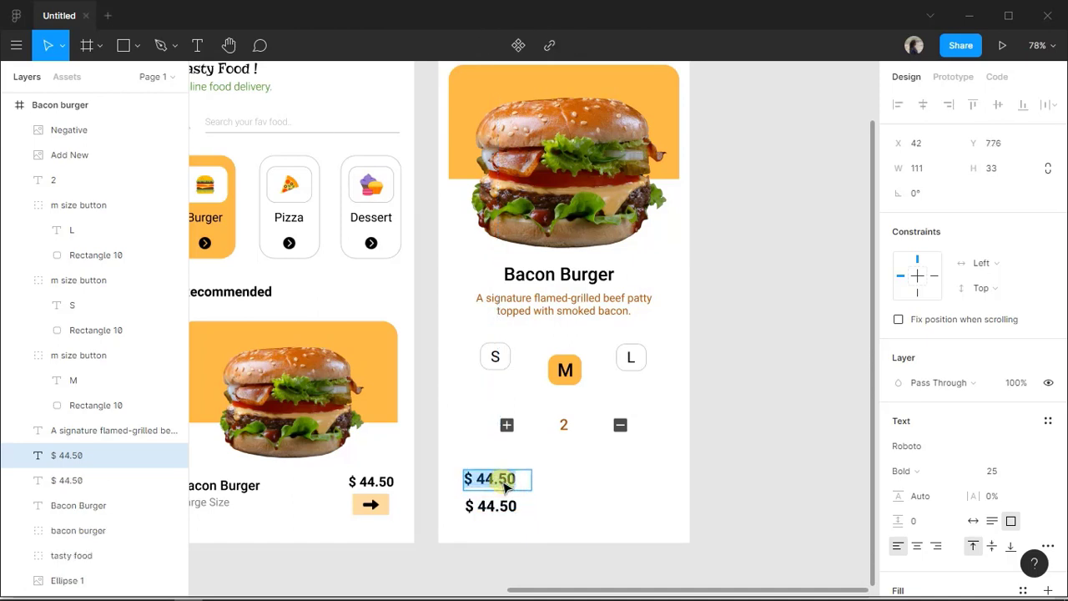
pyautogui.write('Price:')
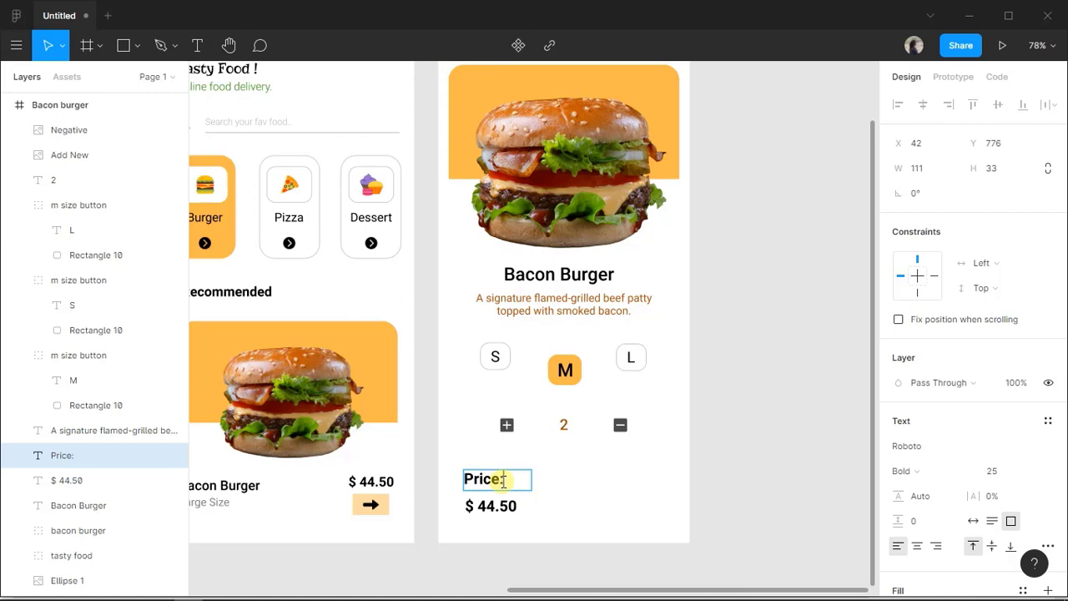
pyautogui.click(589, 497)
pyautogui.click(588, 497)
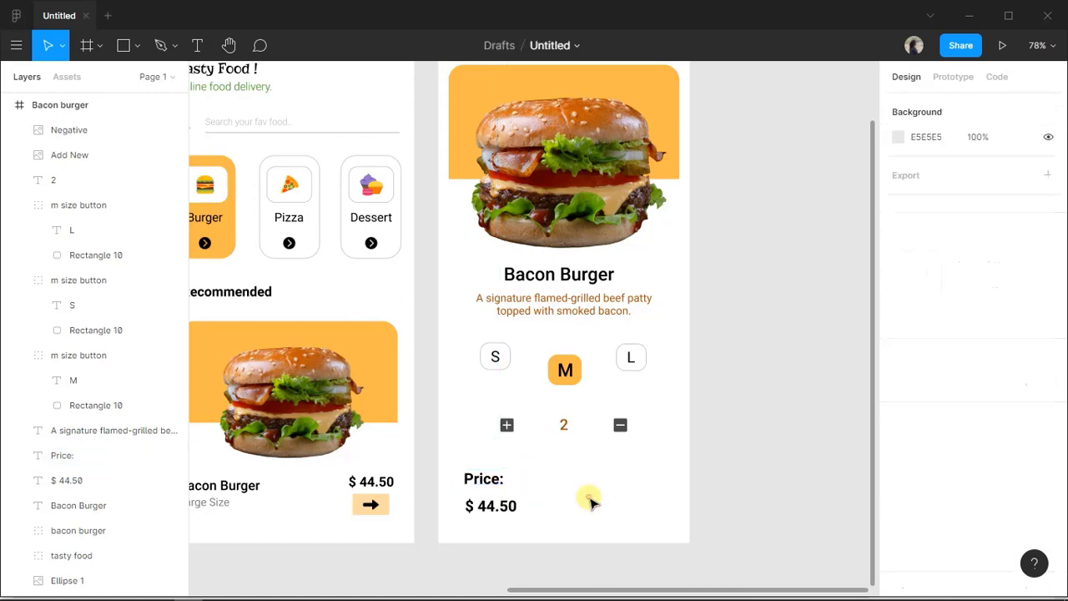
# Set the font size of the "Price:" text to 22 and change its fill to dark grey.
pyautogui.click(475, 480)
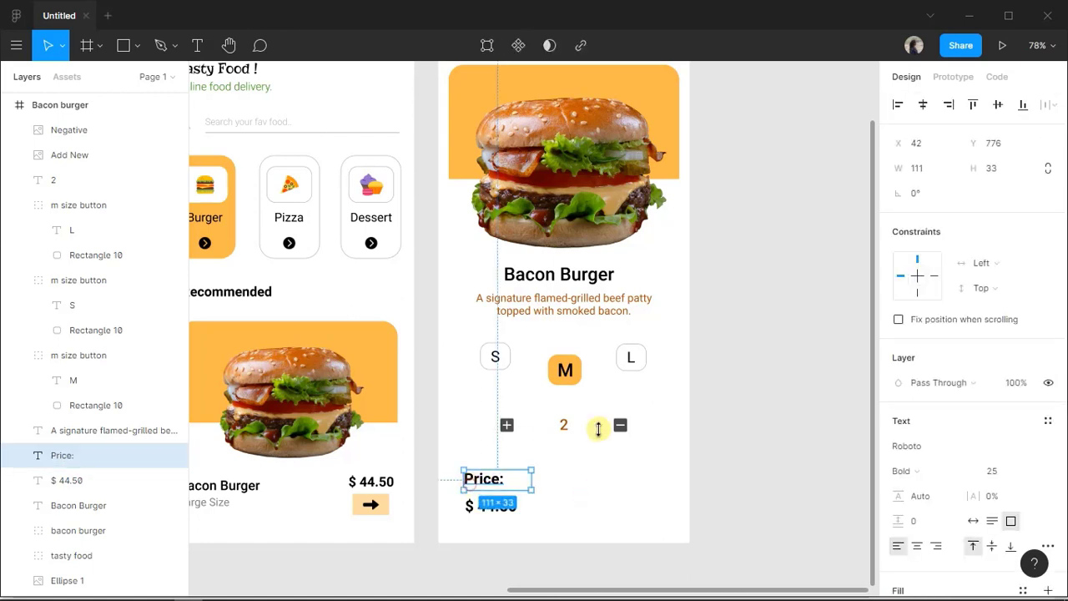
pyautogui.click(1011, 473)
pyautogui.write('2522')
pyautogui.press('Return')
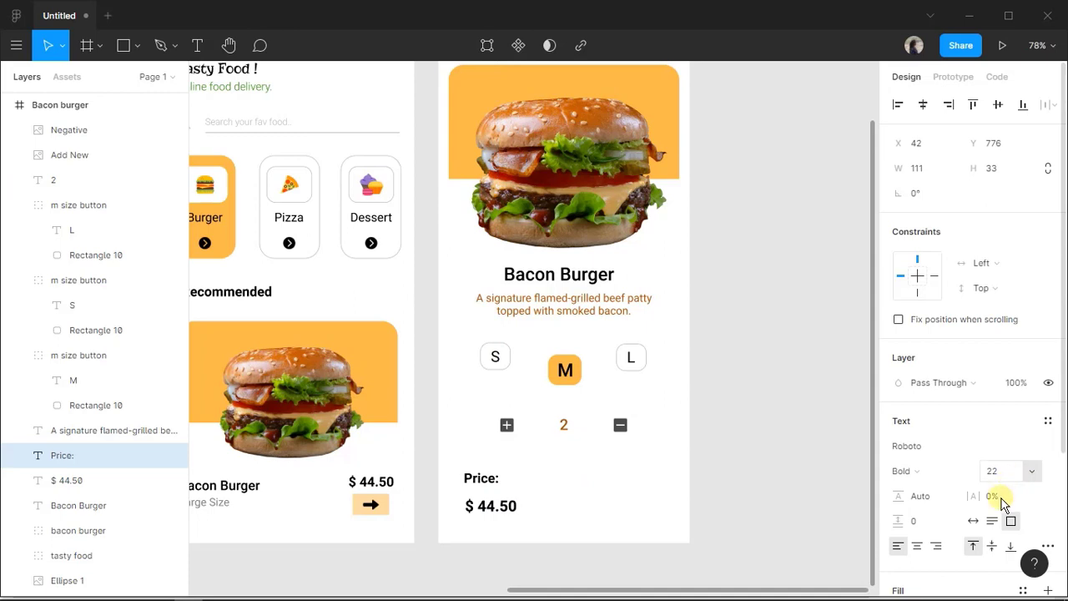
pyautogui.scroll(-4, 933, 501)
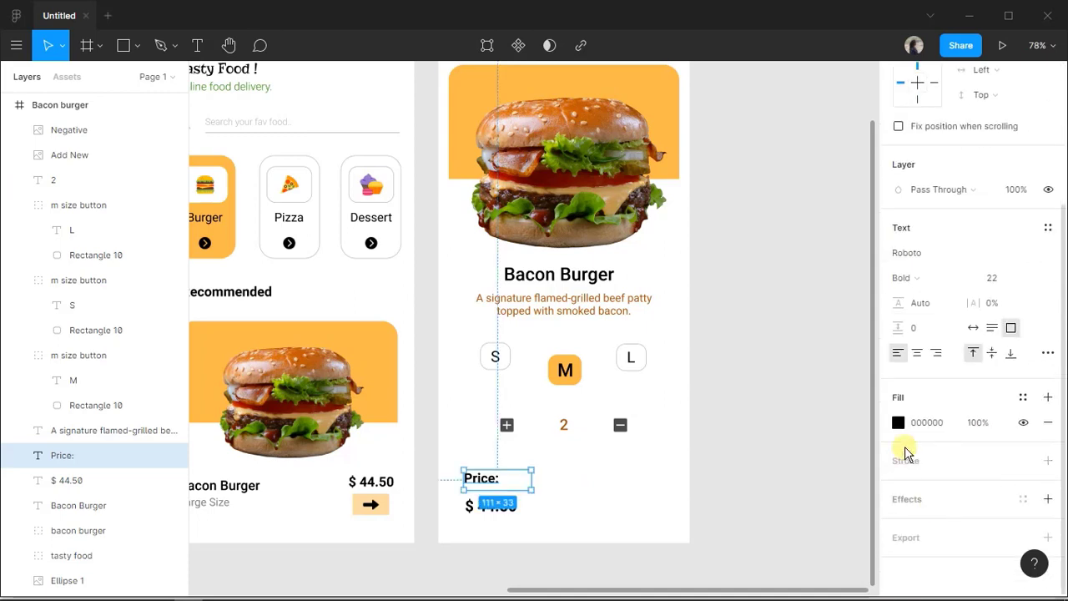
pyautogui.click(894, 427)
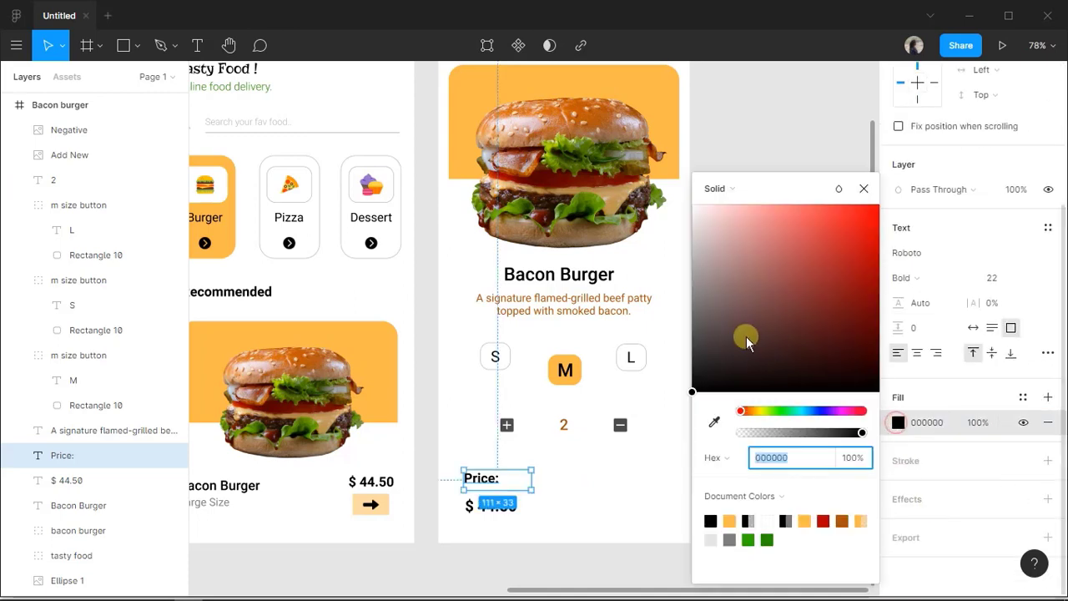
pyautogui.moveTo(746, 333); pyautogui.dragTo(692, 327)
pyautogui.click(576, 518)
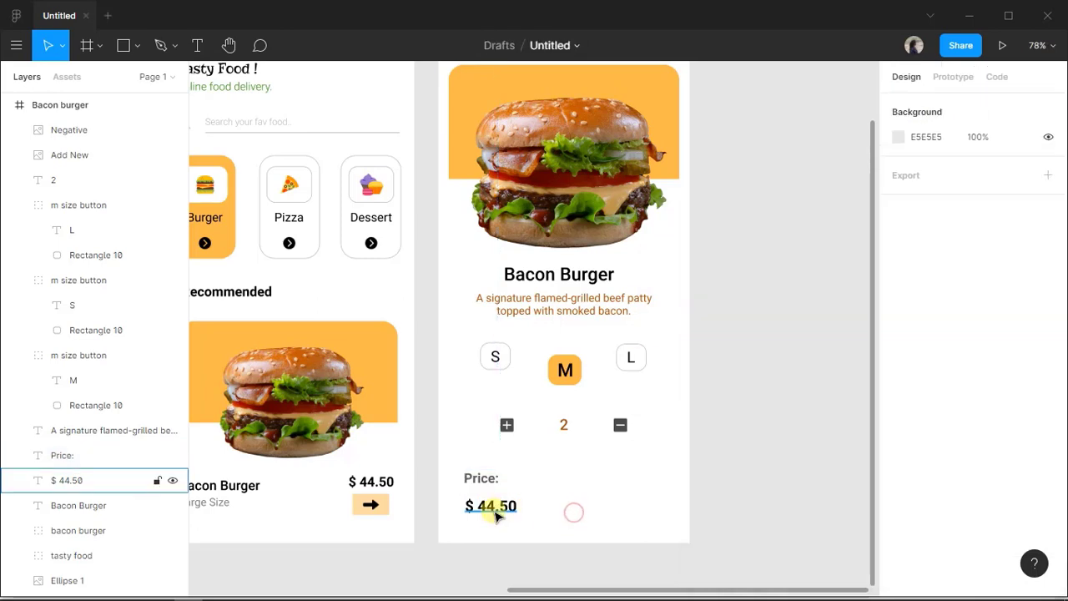
# Move the $ 44.50 price to X 42, Y 809 directly below "Price:", and nudge both texts slightly together.
pyautogui.moveTo(490, 511); pyautogui.dragTo(492, 510)
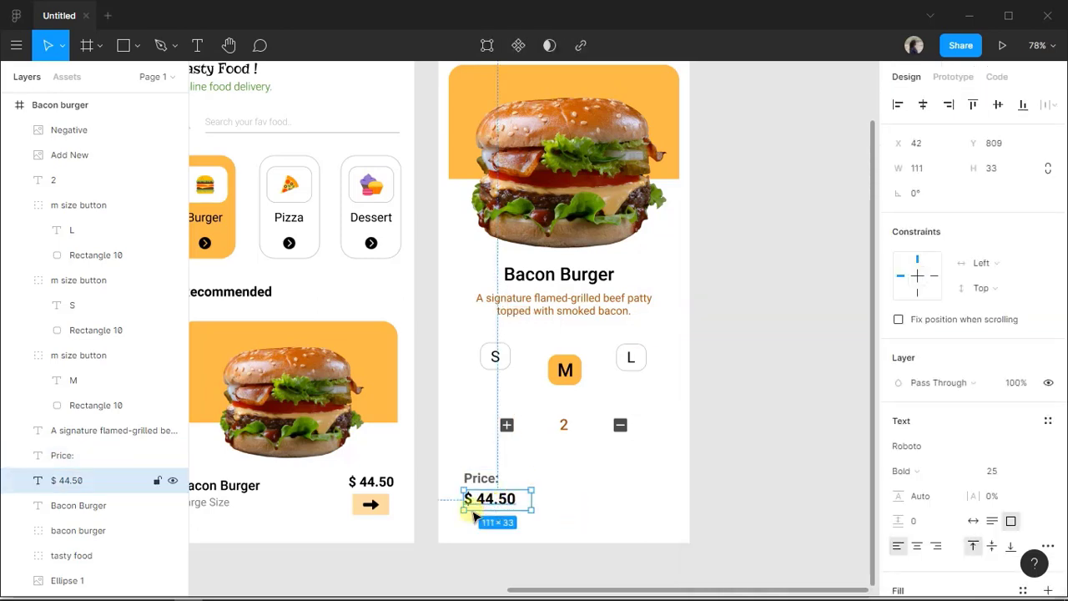
pyautogui.click(586, 548)
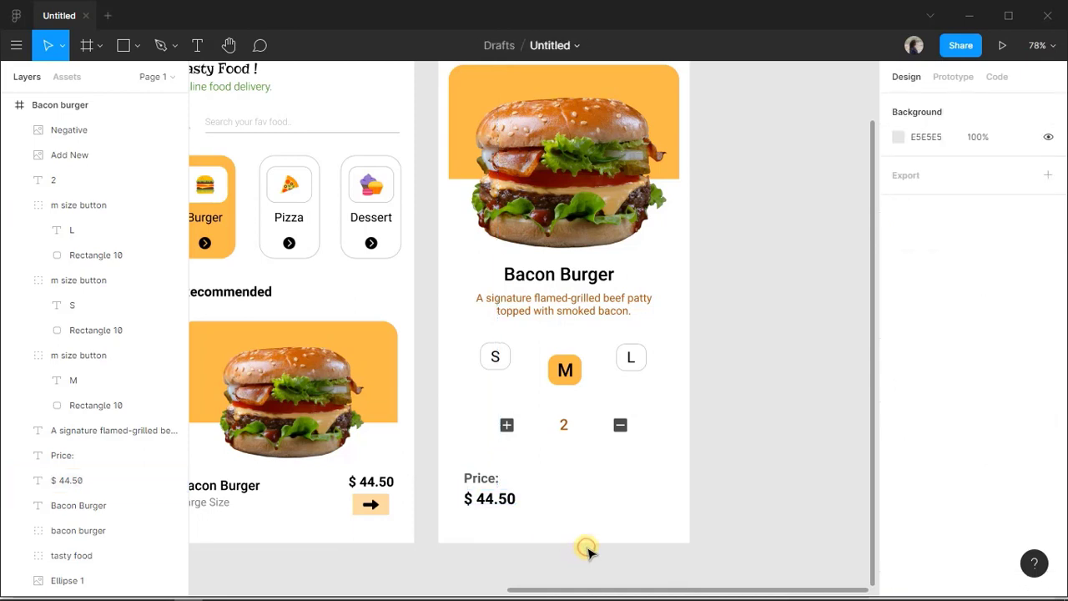
pyautogui.click(483, 499)
pyautogui.keyDown('shift'); pyautogui.click(472, 482); pyautogui.keyUp('shift')
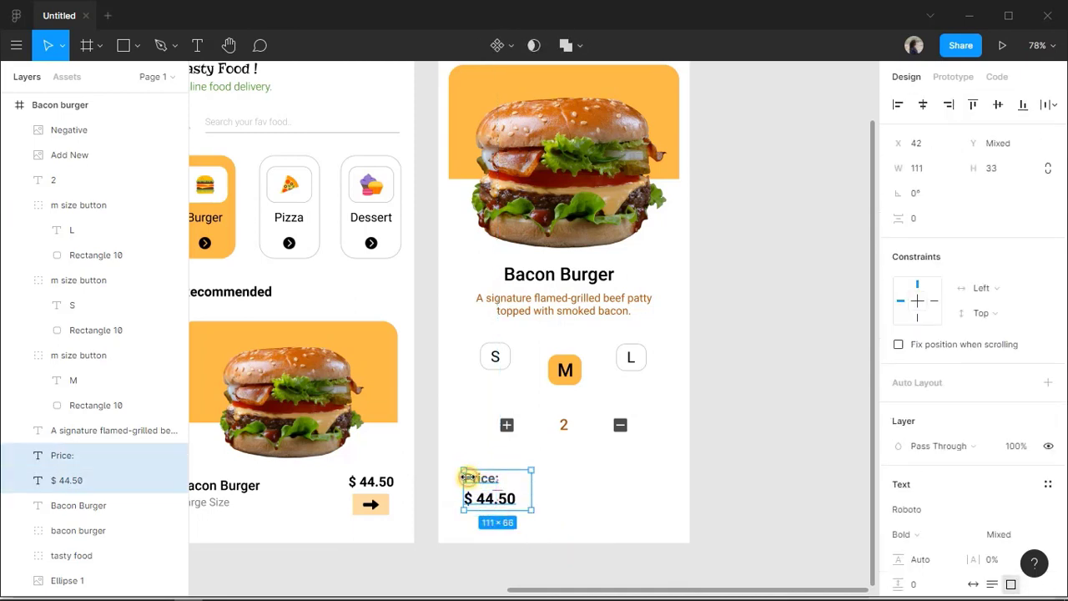
pyautogui.moveTo(470, 480); pyautogui.dragTo(480, 488)
pyautogui.click(579, 500)
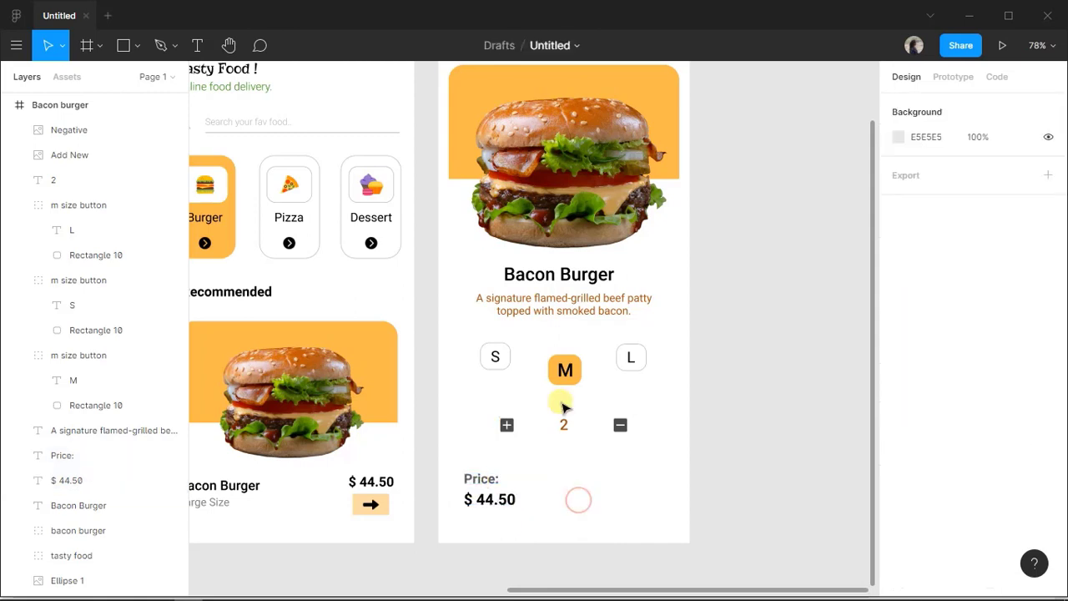
# Draw a 205 wide rectangle beside the price at about X 207, Y 791 and set its height to 45.
pyautogui.scroll(1, 596, 455)
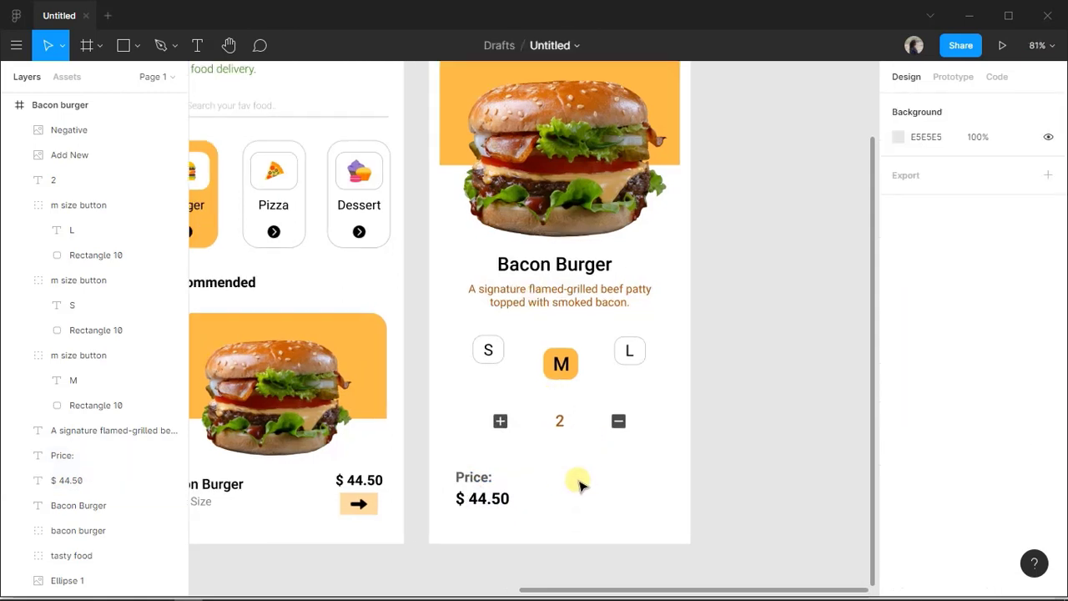
pyautogui.click(123, 45)
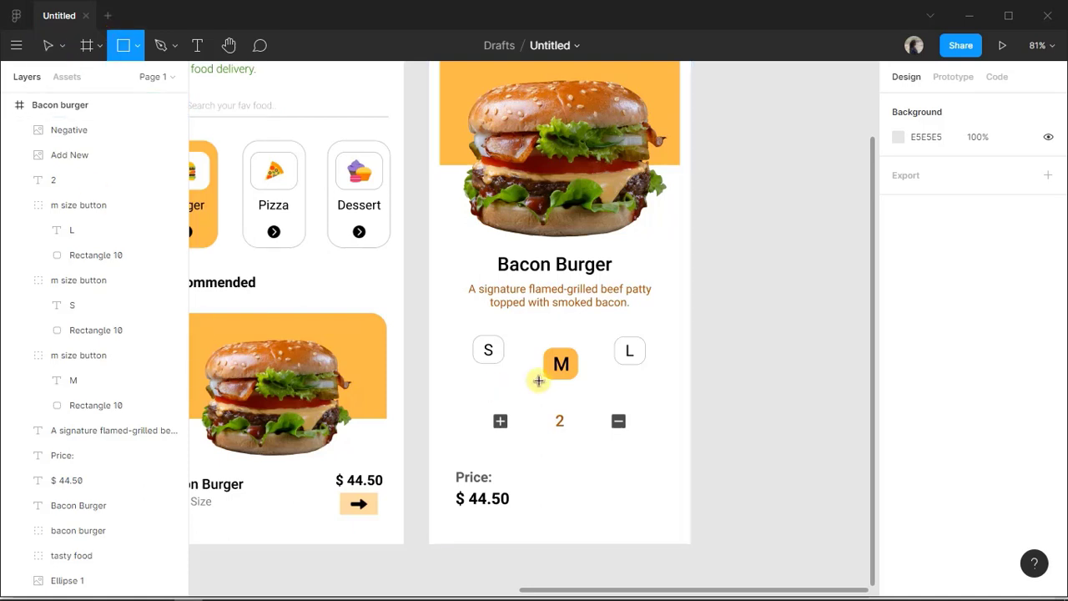
pyautogui.moveTo(558, 478)
pyautogui.mouseDown()
pyautogui.moveTo(657, 522)
pyautogui.moveTo(690, 508)
pyautogui.mouseUp()
pyautogui.click(930, 168)
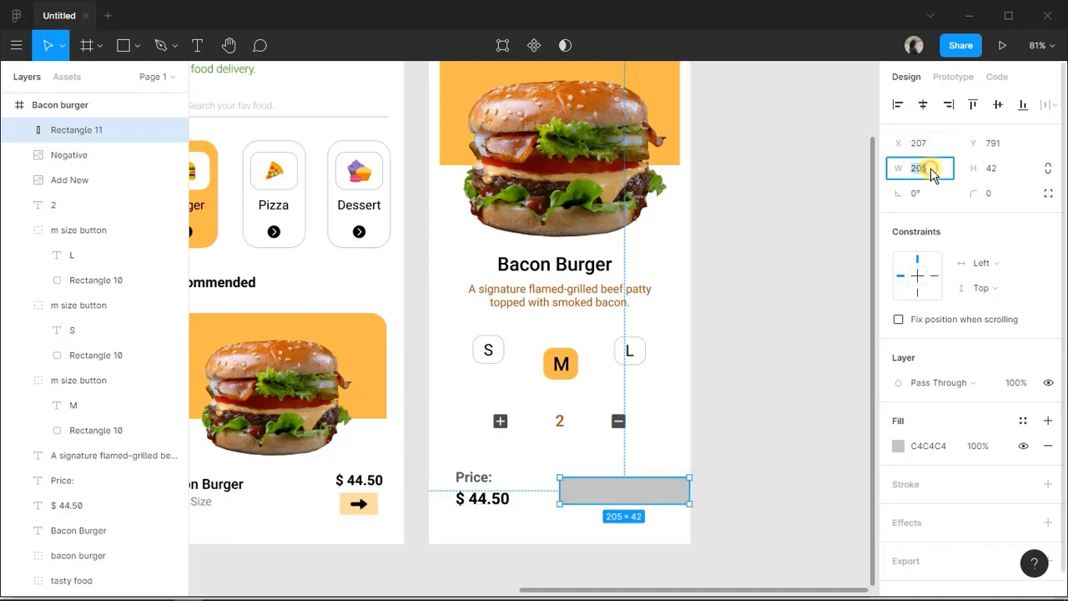
pyautogui.click(1006, 178)
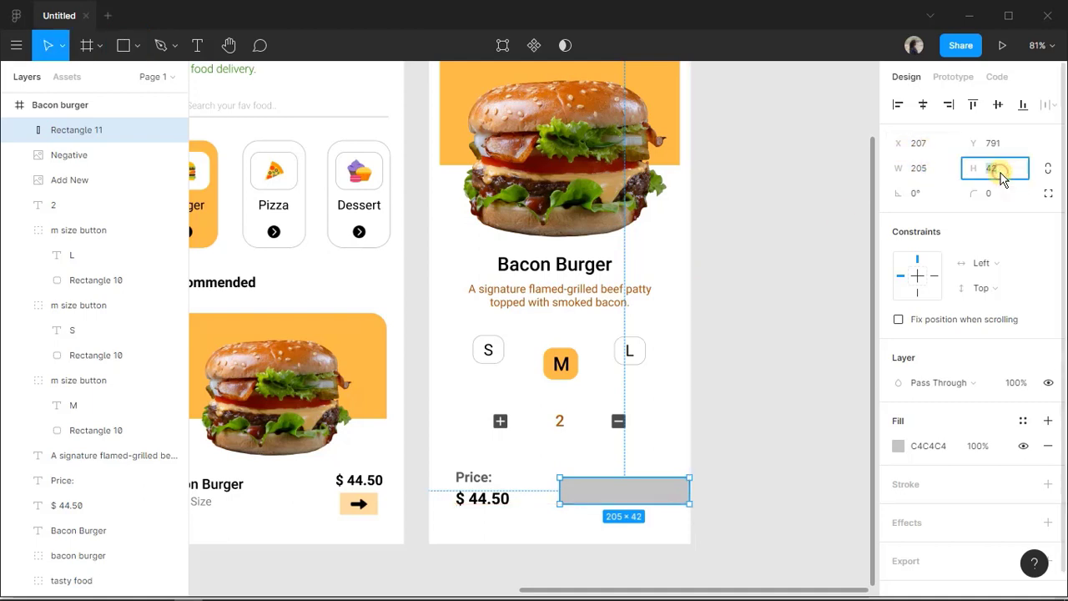
pyautogui.press('Return')
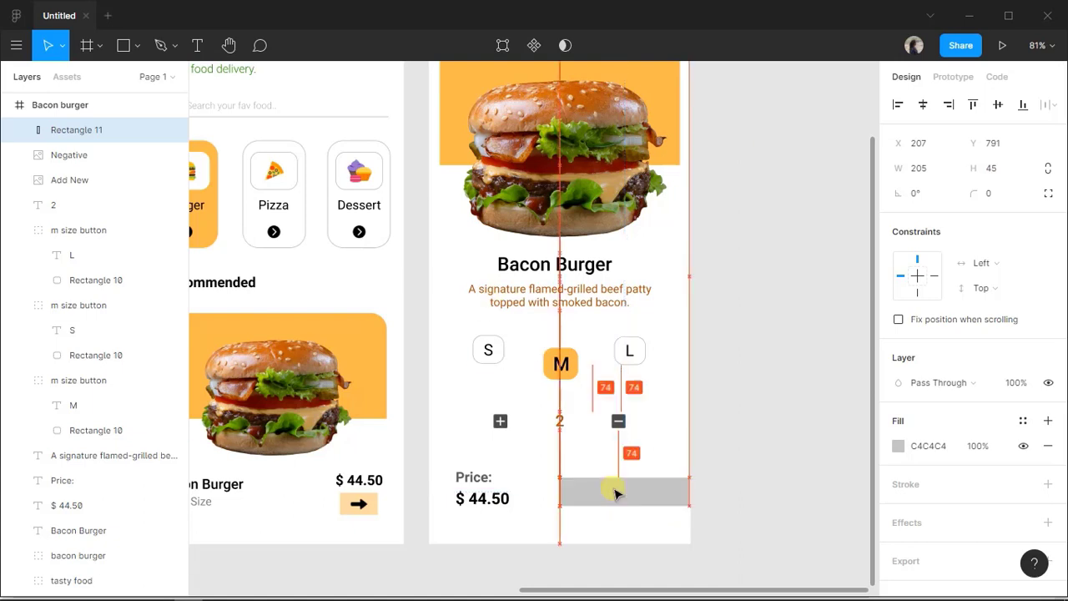
# Round the rectangle's top-left and bottom-left corners to 25 and shift it to X 209 against the frame's right edge.
pyautogui.click(1048, 193)
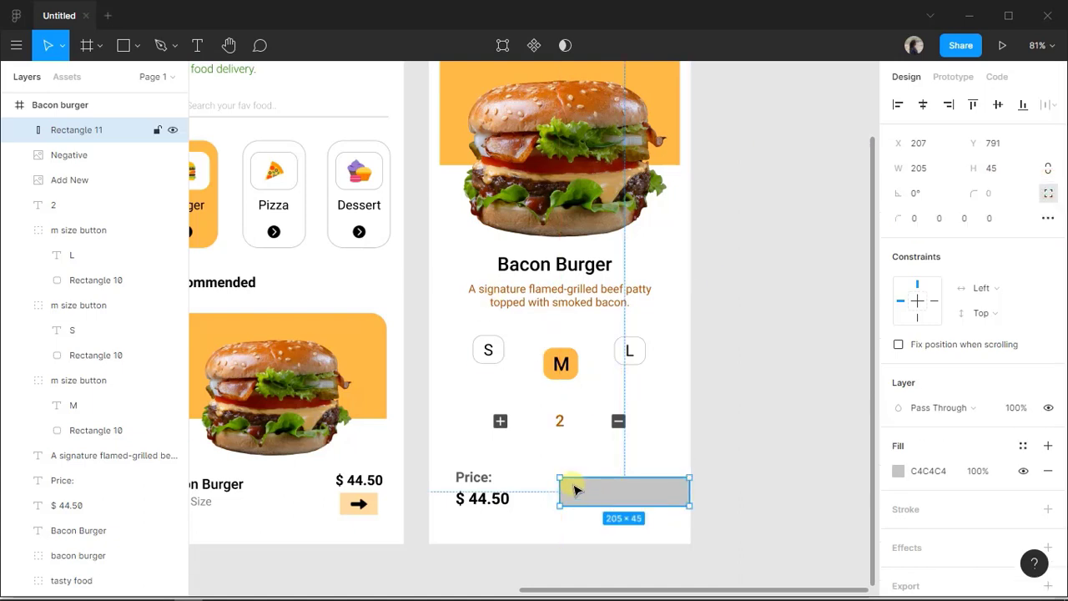
pyautogui.click(914, 219)
pyautogui.write('2')
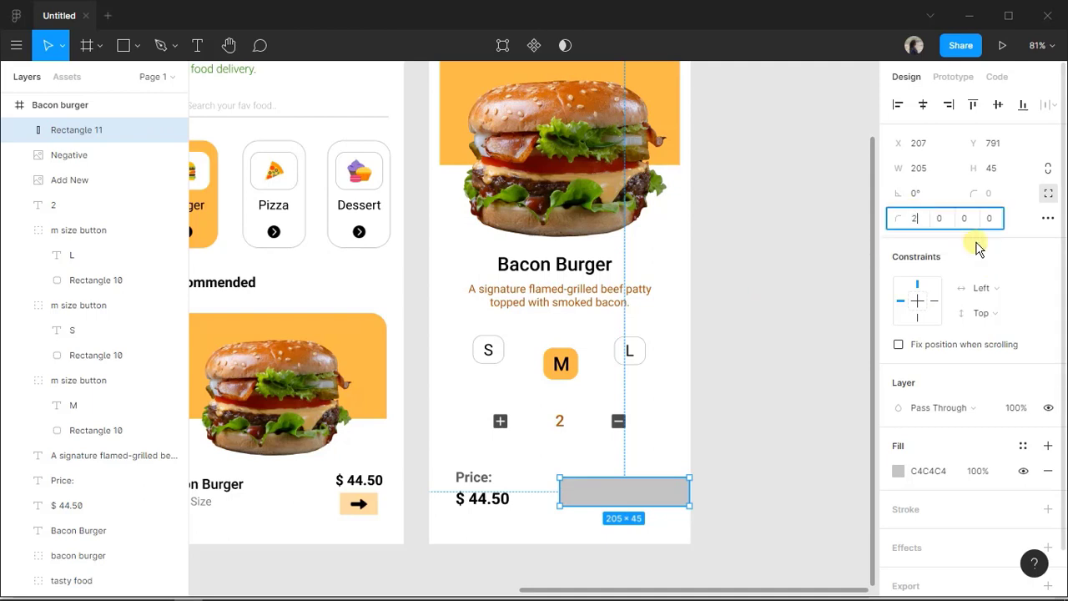
pyautogui.write('5')
pyautogui.press('Return')
pyautogui.click(988, 220)
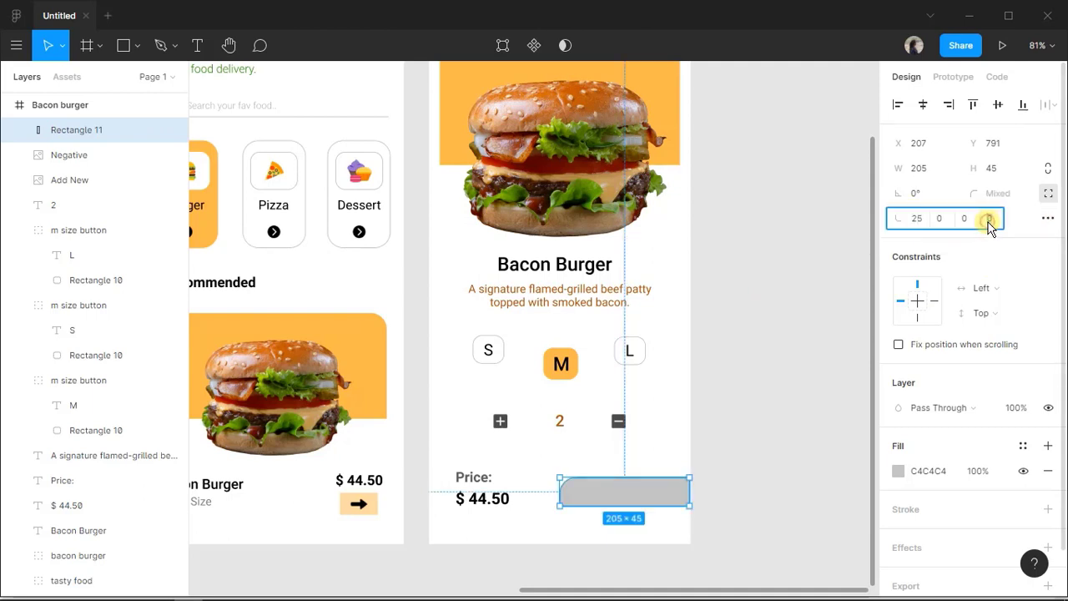
pyautogui.write('25')
pyautogui.press('Return')
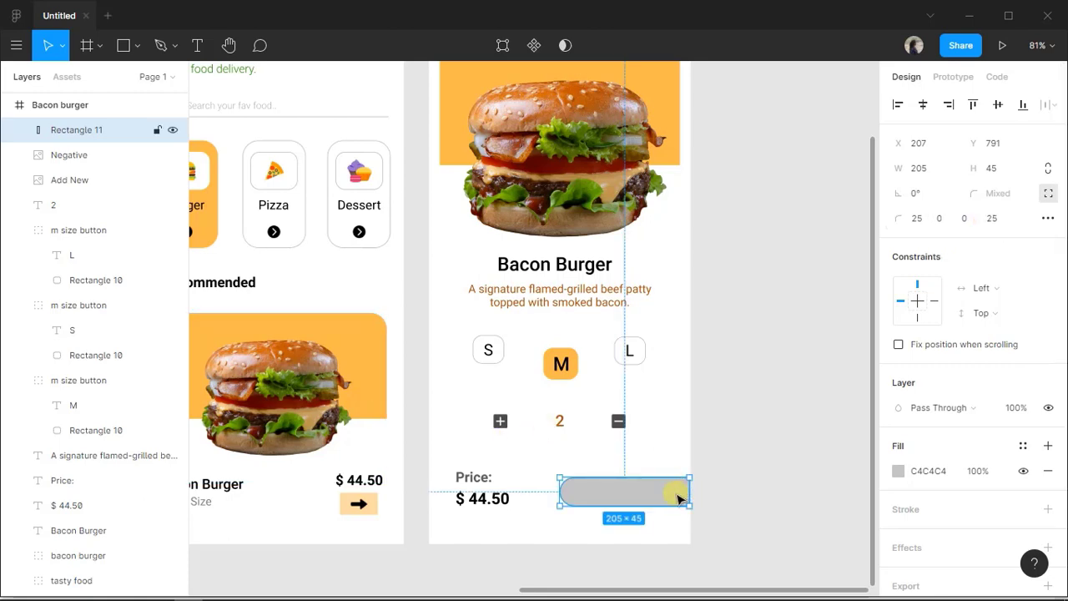
pyautogui.moveTo(677, 500); pyautogui.dragTo(672, 498)
pyautogui.click(678, 539)
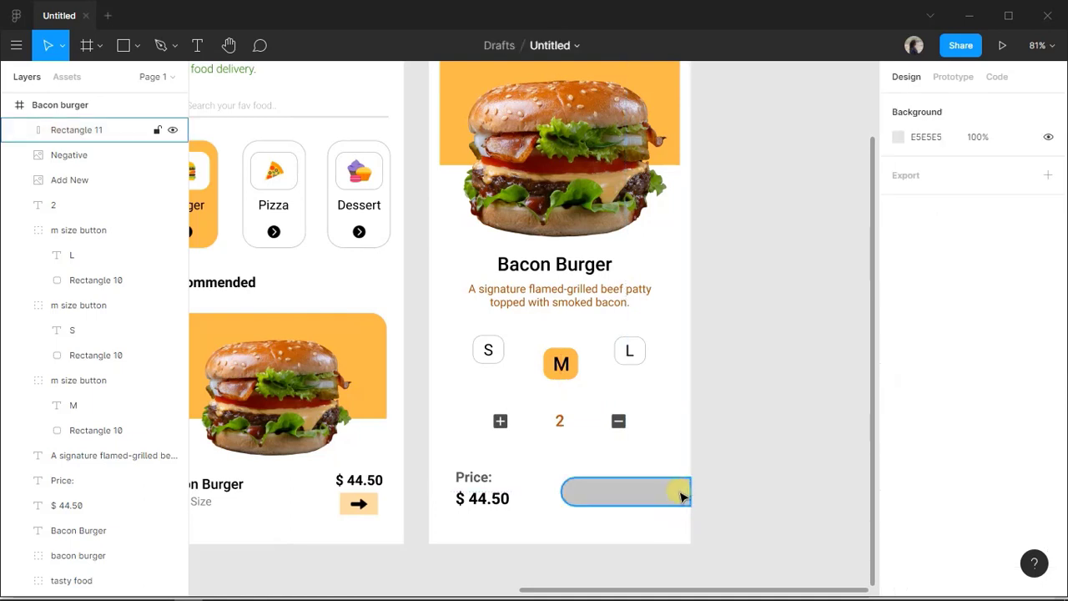
# Fill the rectangle beside the price with the orange document color FFB84A.
pyautogui.click(679, 493)
pyautogui.click(900, 476)
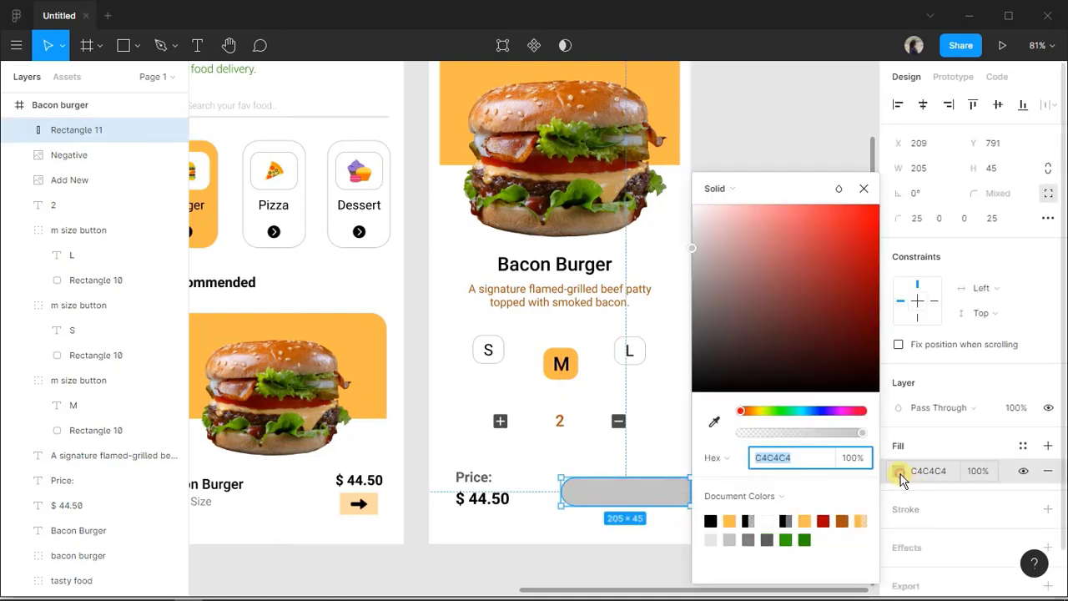
pyautogui.click(731, 522)
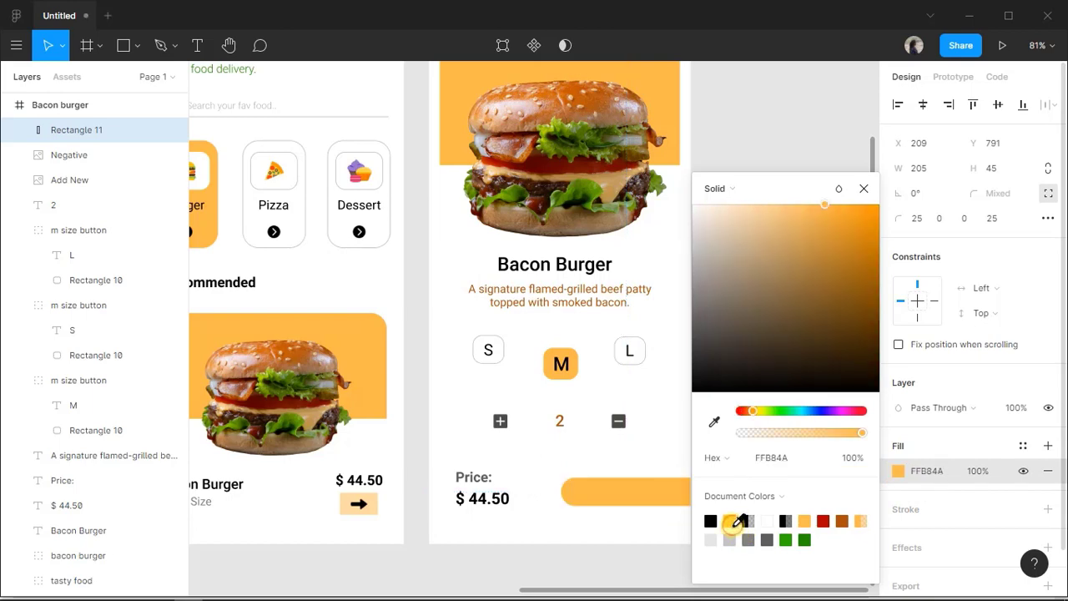
pyautogui.click(649, 432)
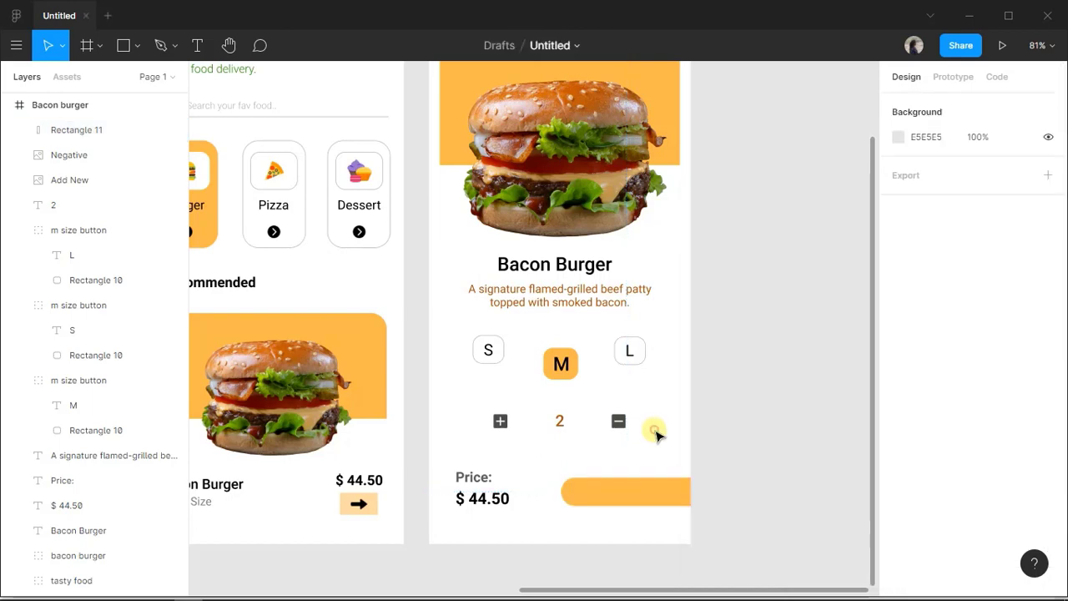
# Add the text "Add to cart" on the orange button, with its box narrowed to 107 and placed at X 246, Y 803.
pyautogui.click(197, 45)
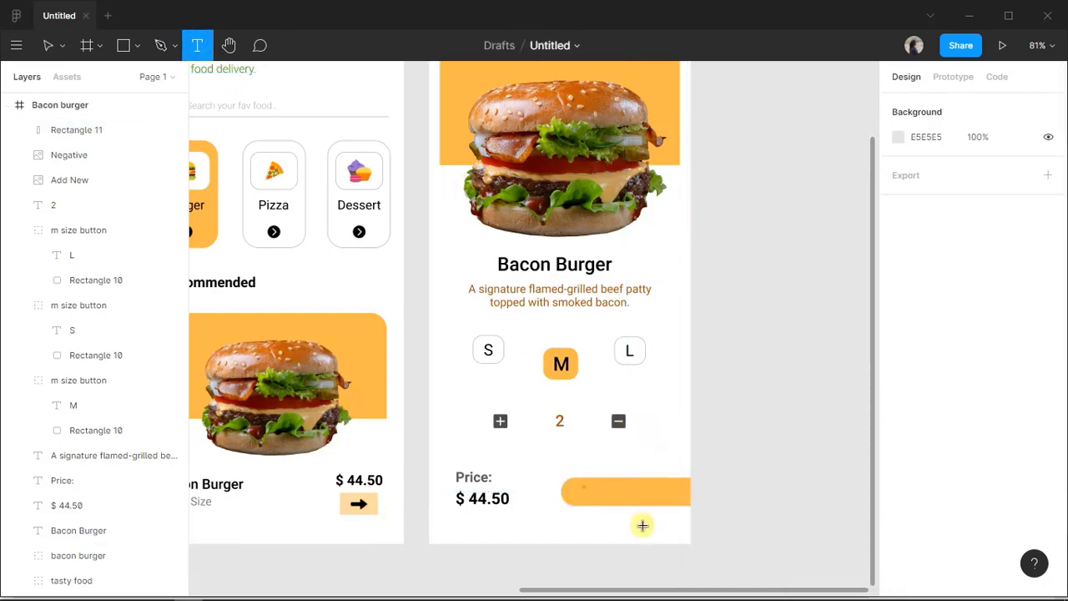
pyautogui.moveTo(584, 487); pyautogui.dragTo(671, 501)
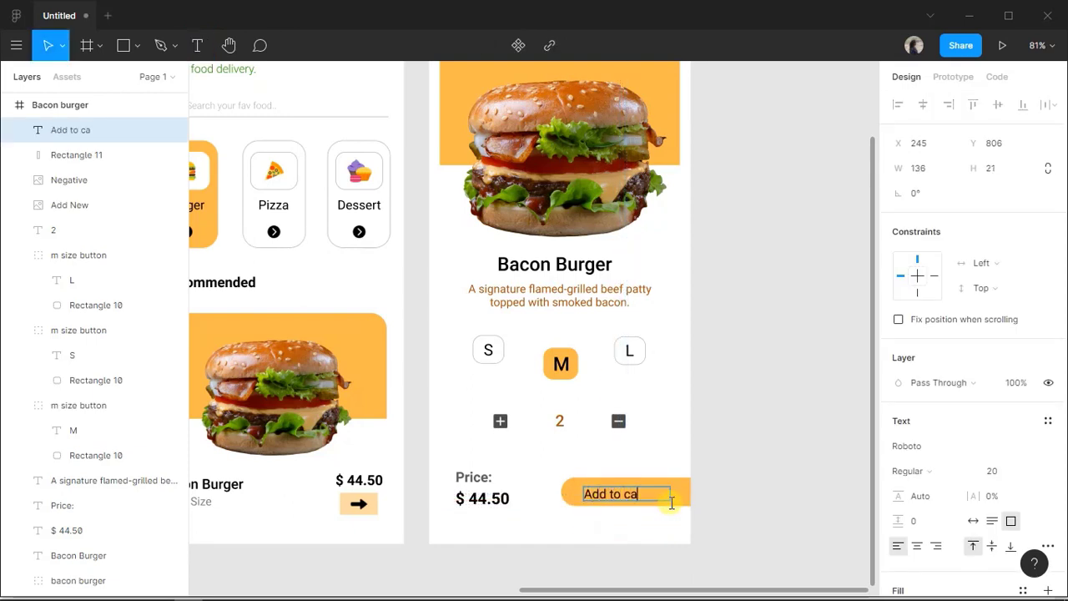
pyautogui.write('Add to cart')
pyautogui.press('Escape')
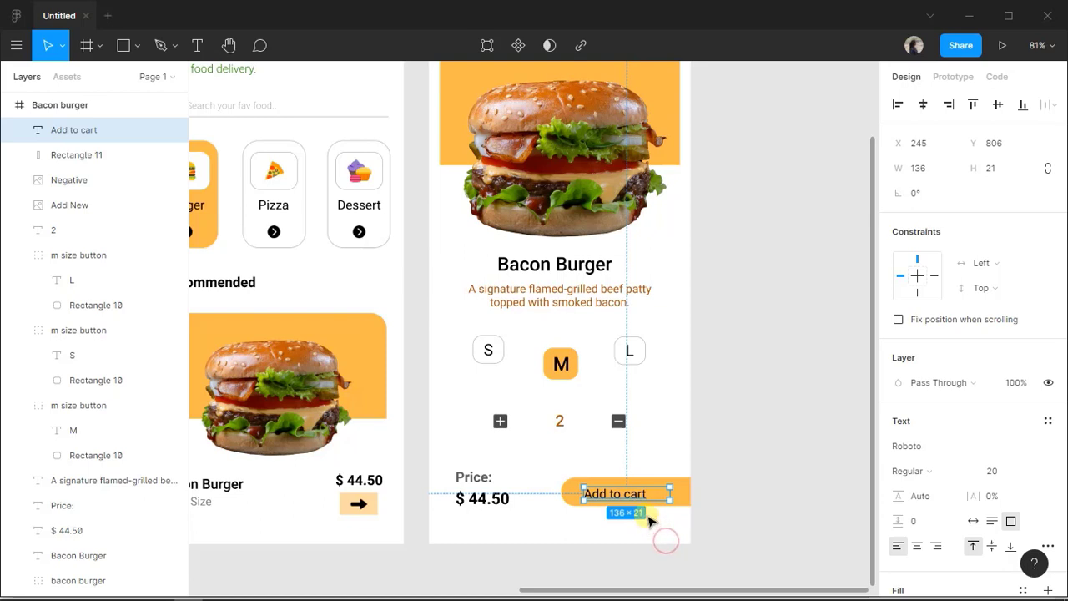
pyautogui.moveTo(656, 494); pyautogui.dragTo(639, 494)
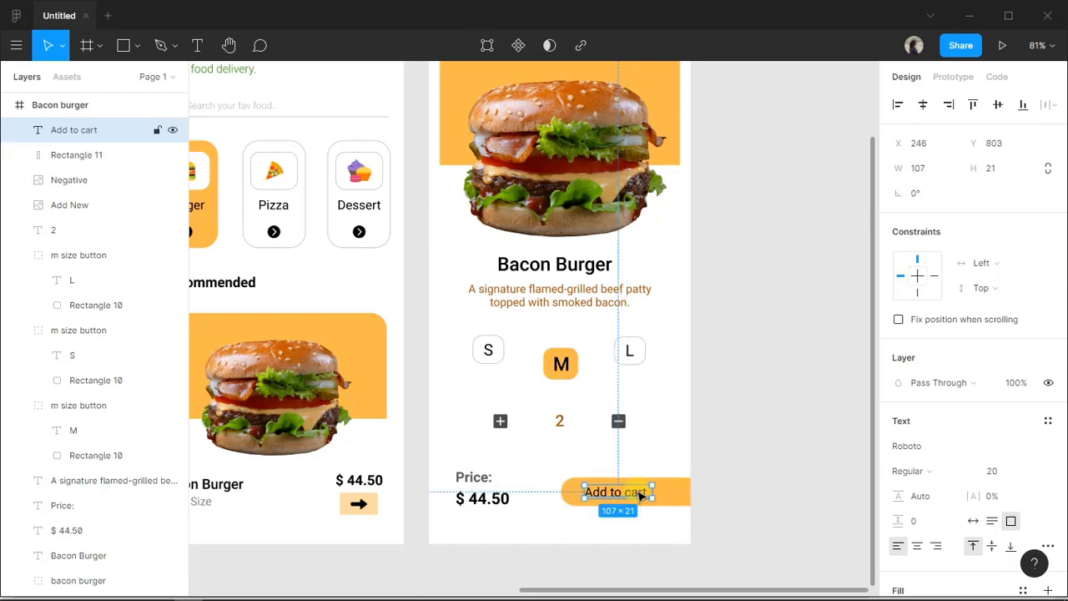
pyautogui.click(670, 535)
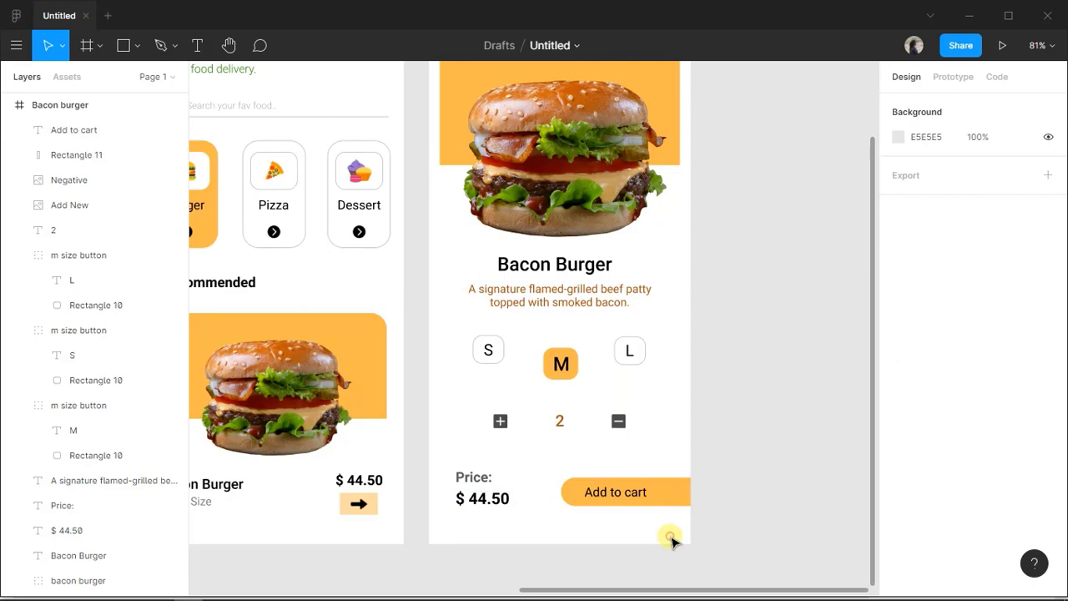
# Search the Icons8 plugin for "arrow", insert the thin upward chevron icon and place it beside the minus icon.
pyautogui.click(17, 45)
pyautogui.moveTo(125, 283)
pyautogui.moveTo(126, 255)
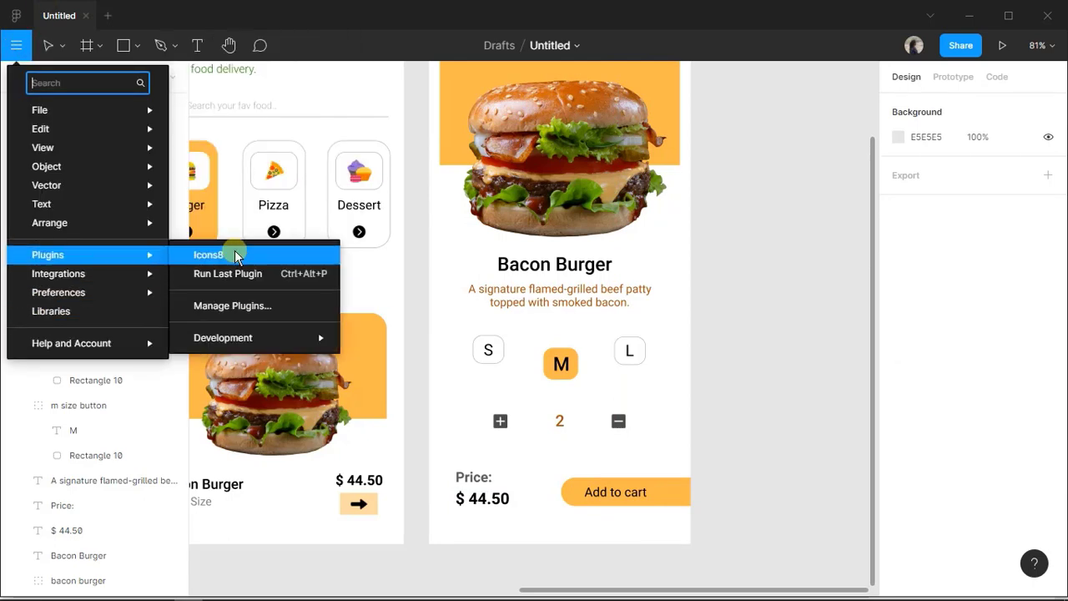
pyautogui.click(232, 249)
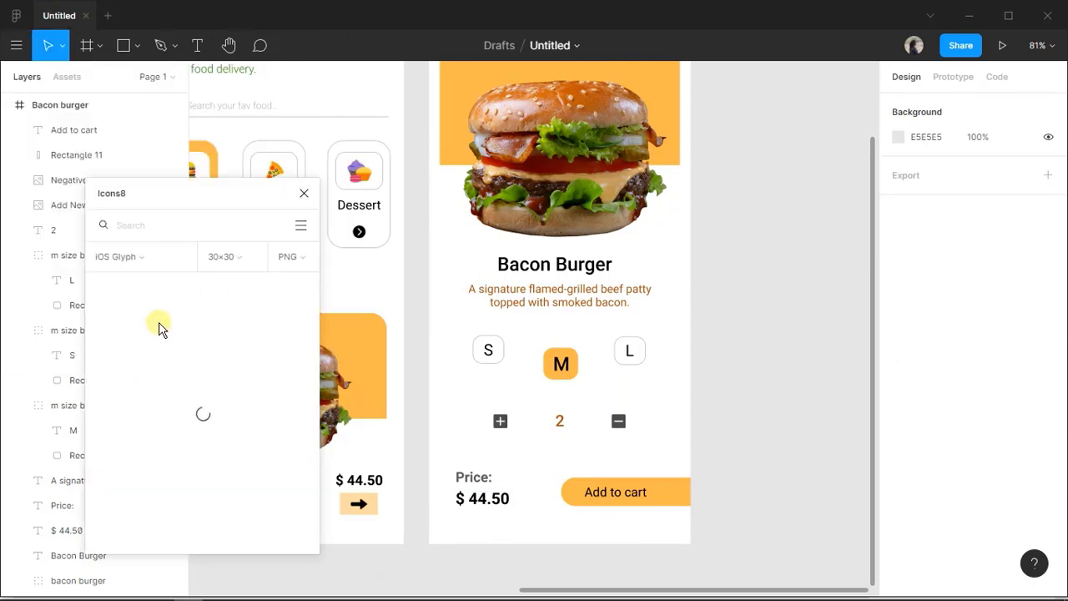
pyautogui.write('arrow')
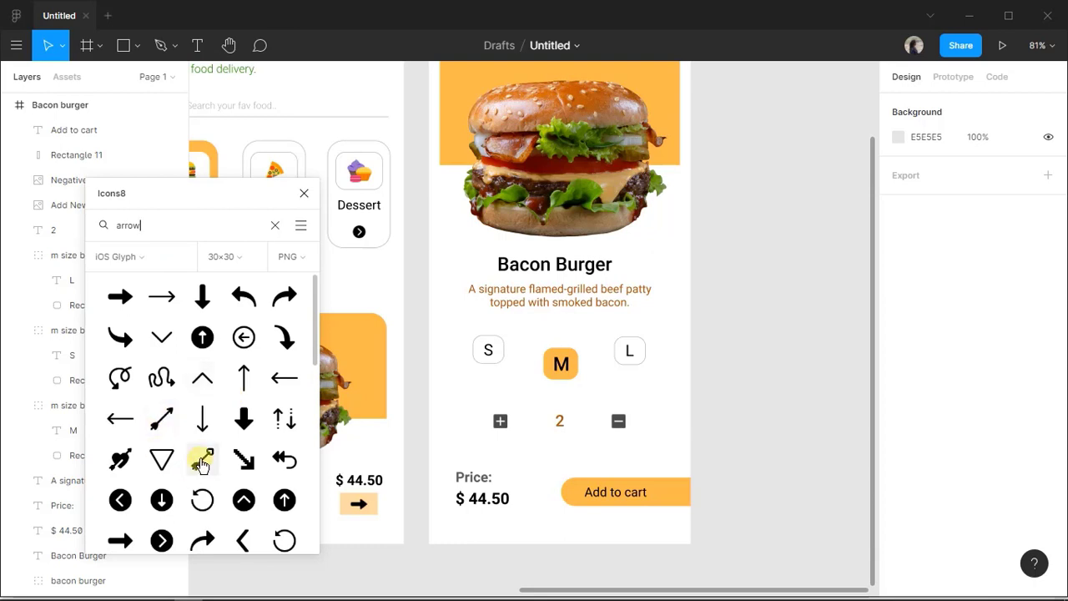
pyautogui.click(203, 386)
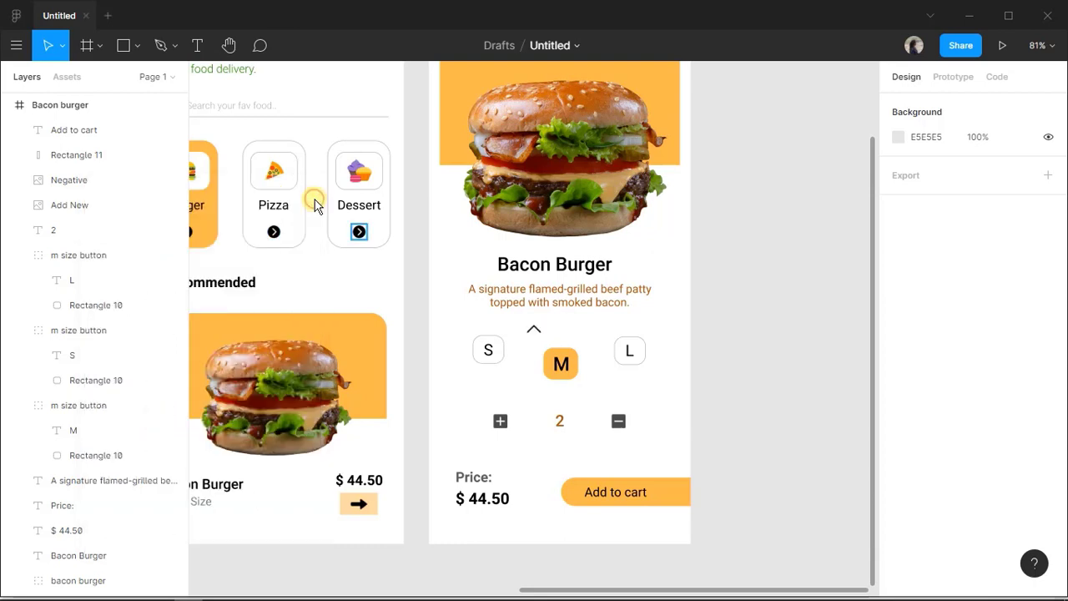
pyautogui.moveTo(531, 332); pyautogui.dragTo(651, 432)
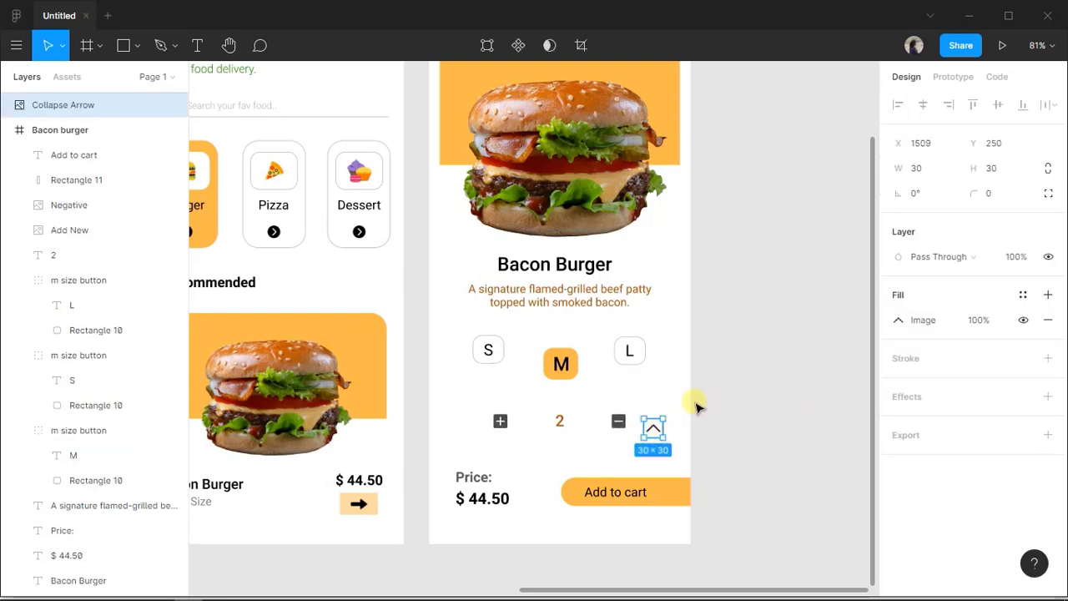
pyautogui.click(917, 194)
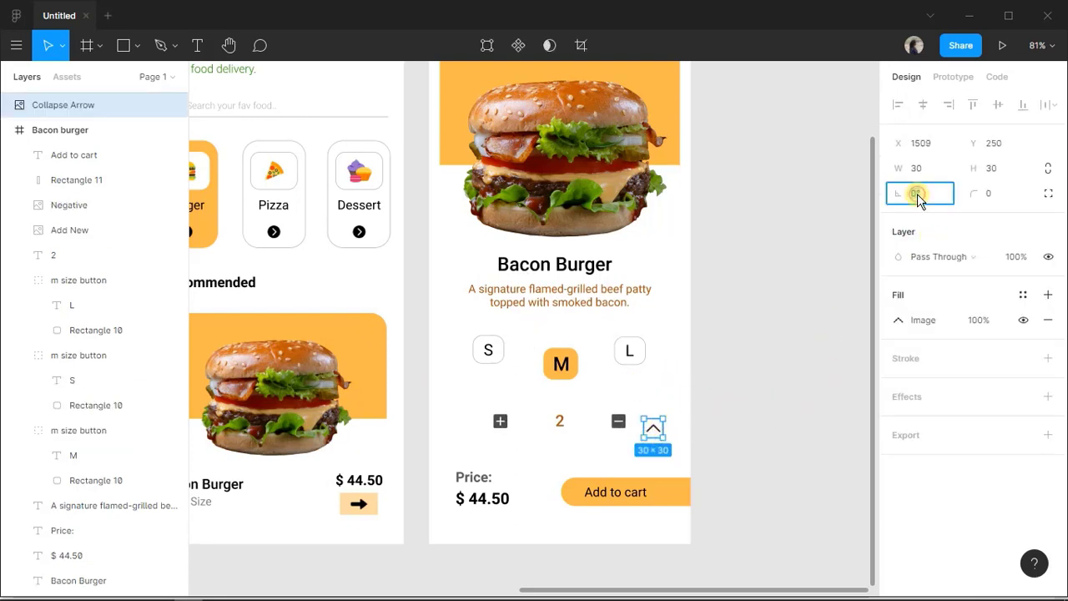
pyautogui.write('90')
pyautogui.press('Return')
# Rotate the chevron icon to -90° and move it onto the orange button after "Add to cart".
pyautogui.click(932, 186)
pyautogui.write('-90')
pyautogui.press('Return')
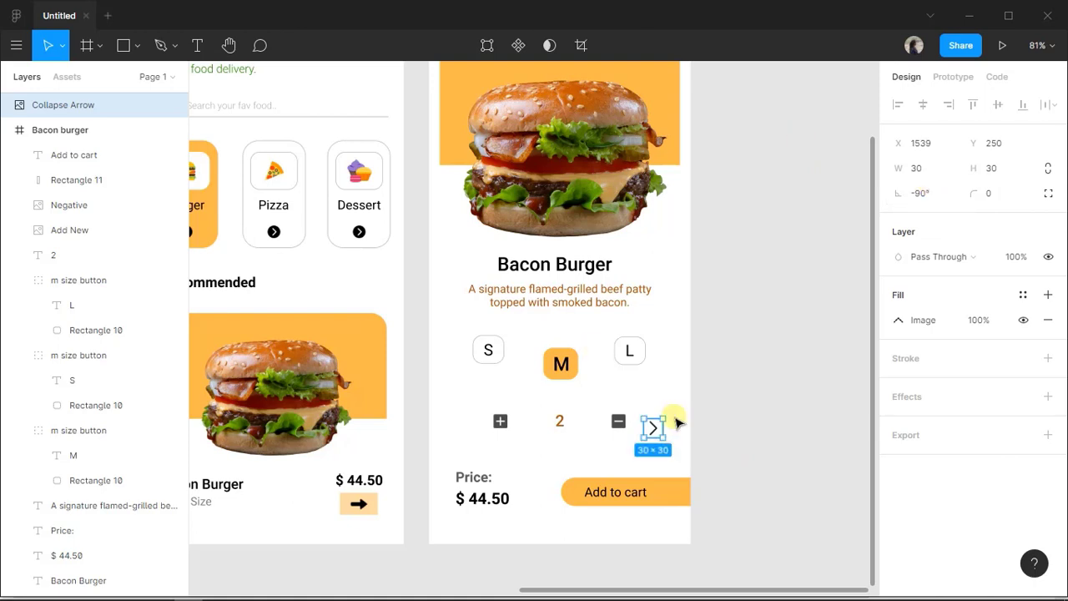
pyautogui.moveTo(656, 432); pyautogui.dragTo(673, 495)
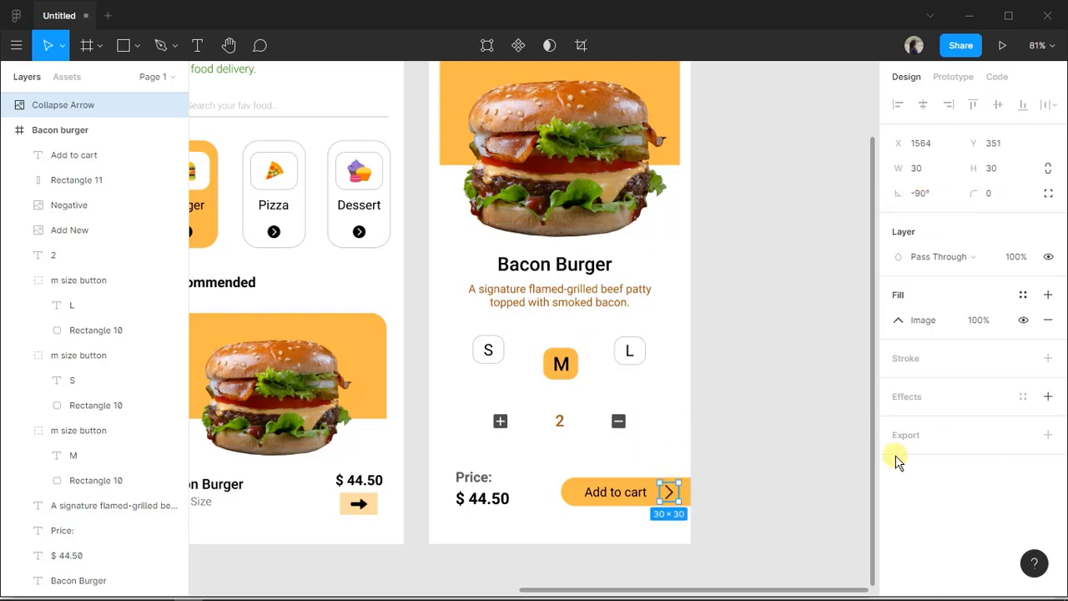
# Resize the chevron after "Add to cart" to 25 × 25 and place its layer inside the Bacon burger frame.
pyautogui.click(946, 177)
pyautogui.write('25')
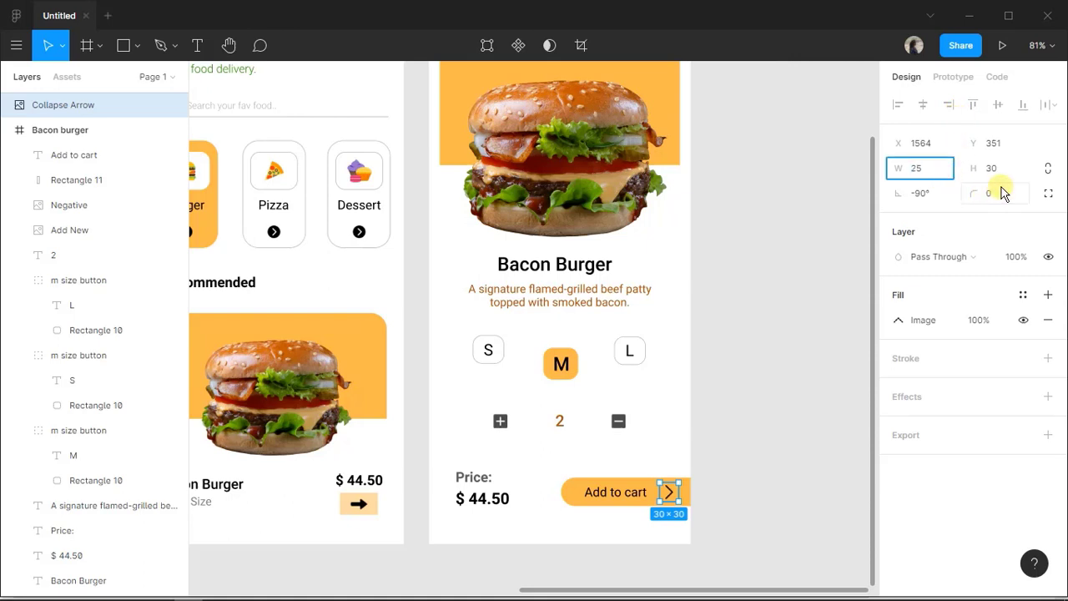
pyautogui.press('Tab')
pyautogui.write('25')
pyautogui.press('Return')
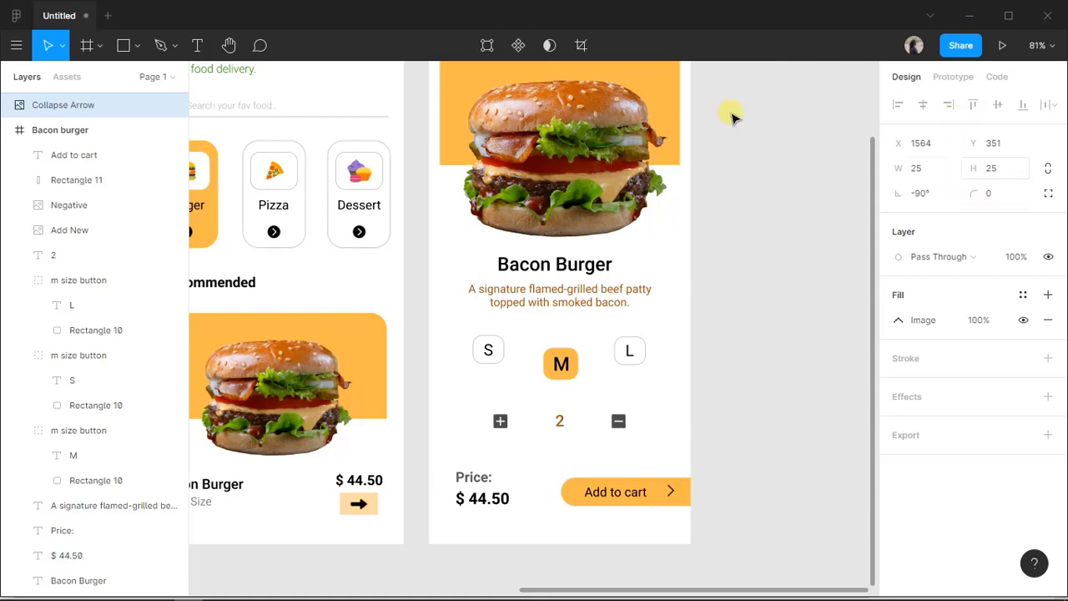
pyautogui.moveTo(88, 111); pyautogui.dragTo(107, 150)
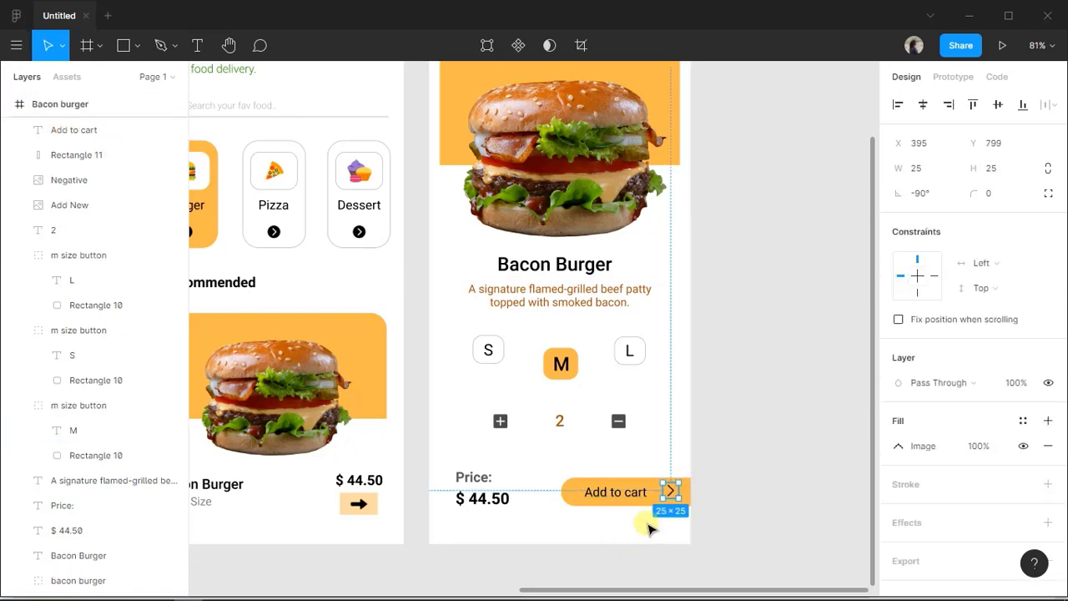
# Adjust the spacing between the chevron and the "Add to cart" text and reposition both together on the orange button.
pyautogui.moveTo(667, 493); pyautogui.dragTo(662, 494)
pyautogui.keyDown('shift'); pyautogui.click(618, 497); pyautogui.keyUp('shift')
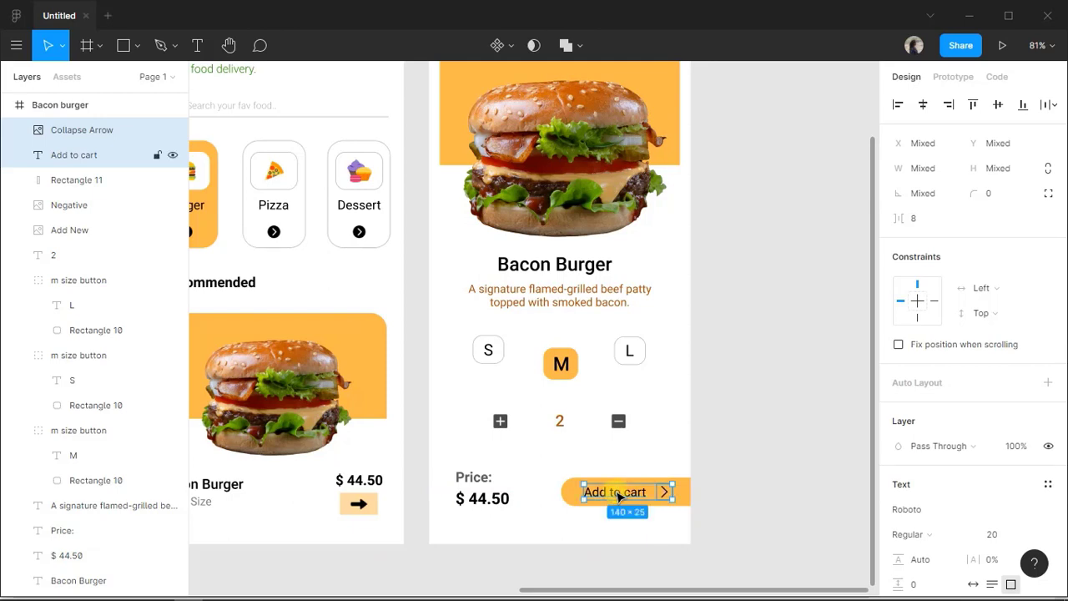
pyautogui.click(582, 472)
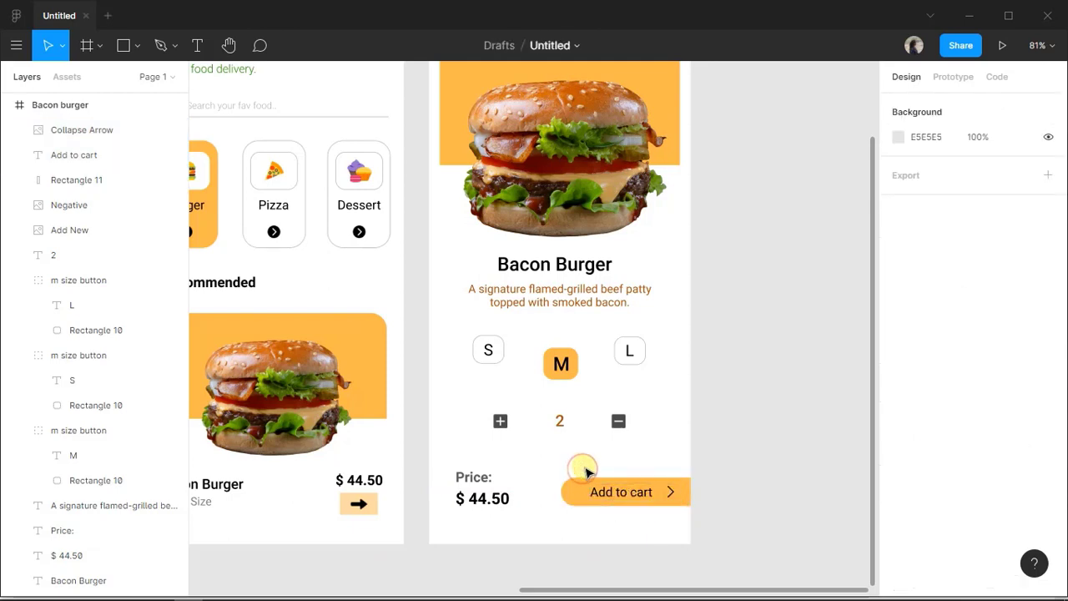
# Group the chevron, the "Add to cart" text and the orange rectangle, and name the group "add to cart".
pyautogui.moveTo(583, 473); pyautogui.dragTo(679, 519)
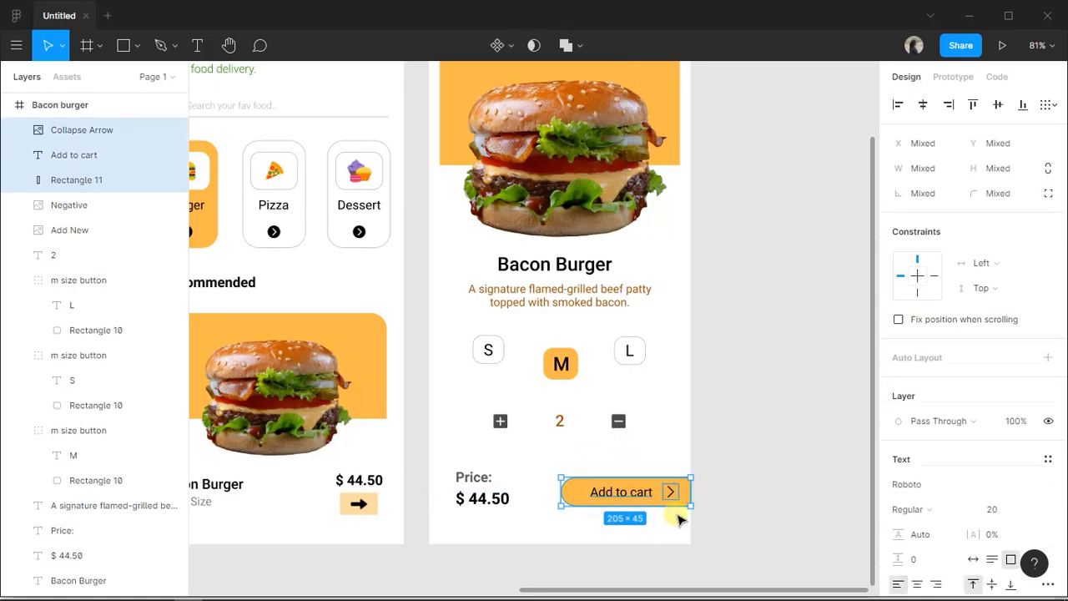
pyautogui.hotkey('ctrl', 'g')
pyautogui.doubleClick(68, 130)
pyautogui.write('add to cart')
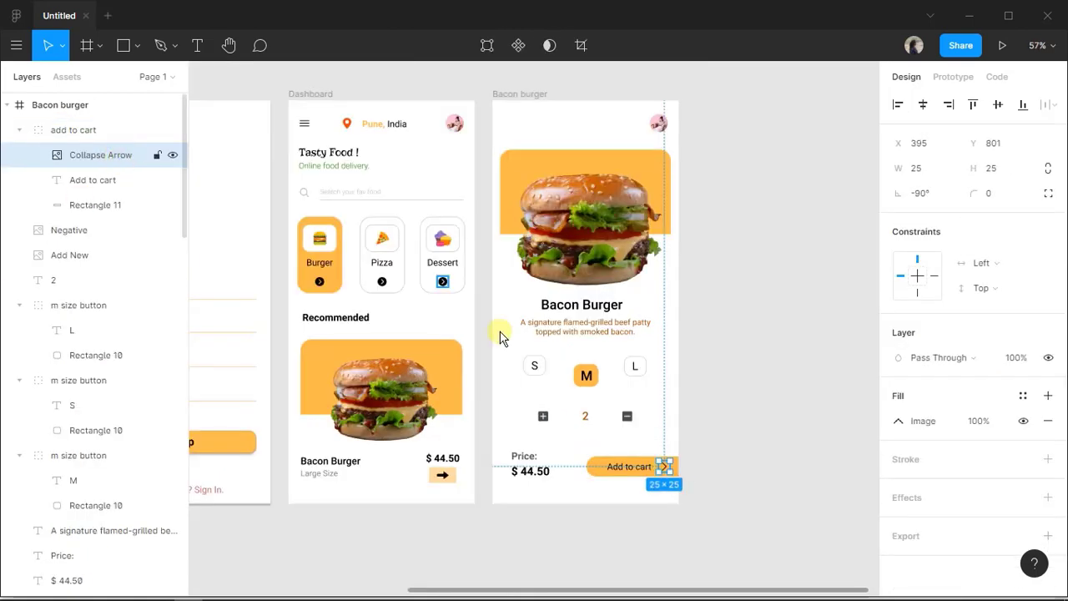
# Paste a copy of the button's chevron into the Bacon burger frame and place it beside the minus icon.
pyautogui.click(760, 422)
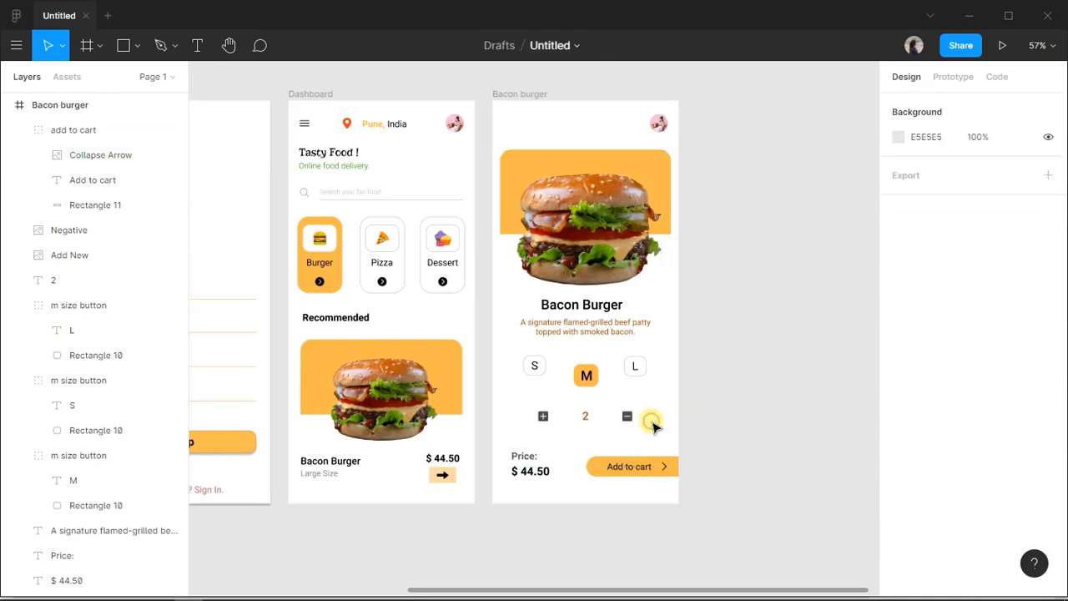
pyautogui.hotkey('ctrl', 'v')
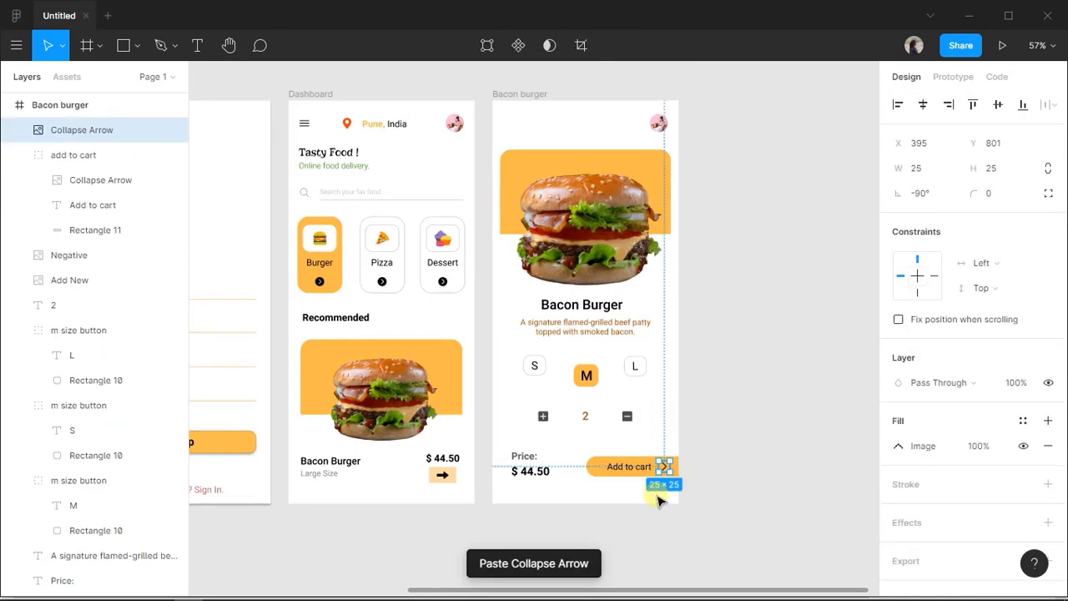
pyautogui.moveTo(665, 470); pyautogui.dragTo(661, 417)
pyautogui.scroll(5, 661, 417)
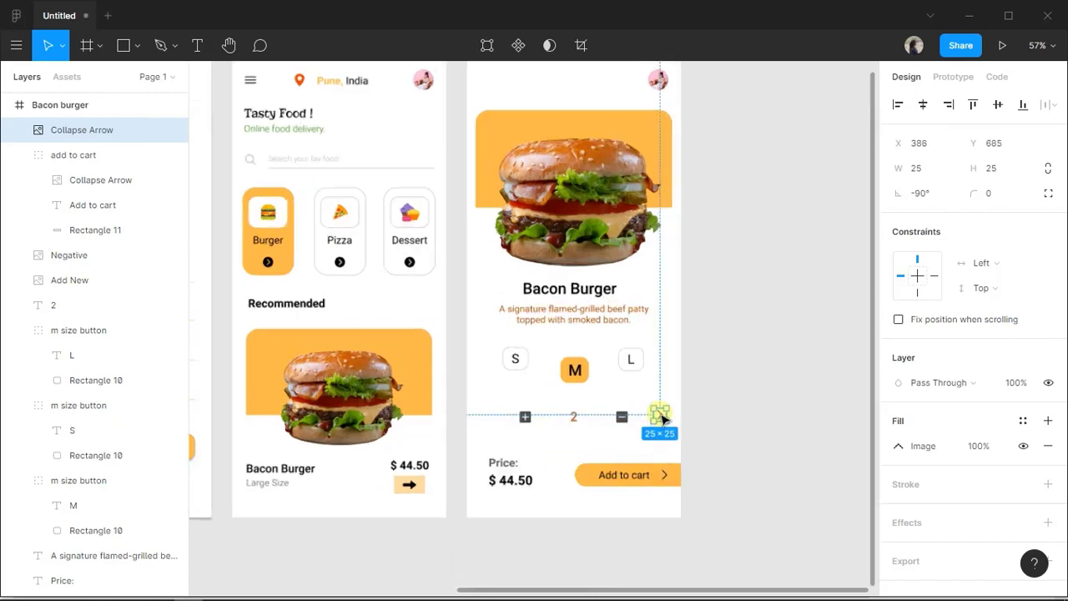
# Rotate the copied chevron to 90° and move it to the upper-left corner of the Bacon burger screen, about X 17, Y 63.
pyautogui.click(926, 194)
pyautogui.write('90')
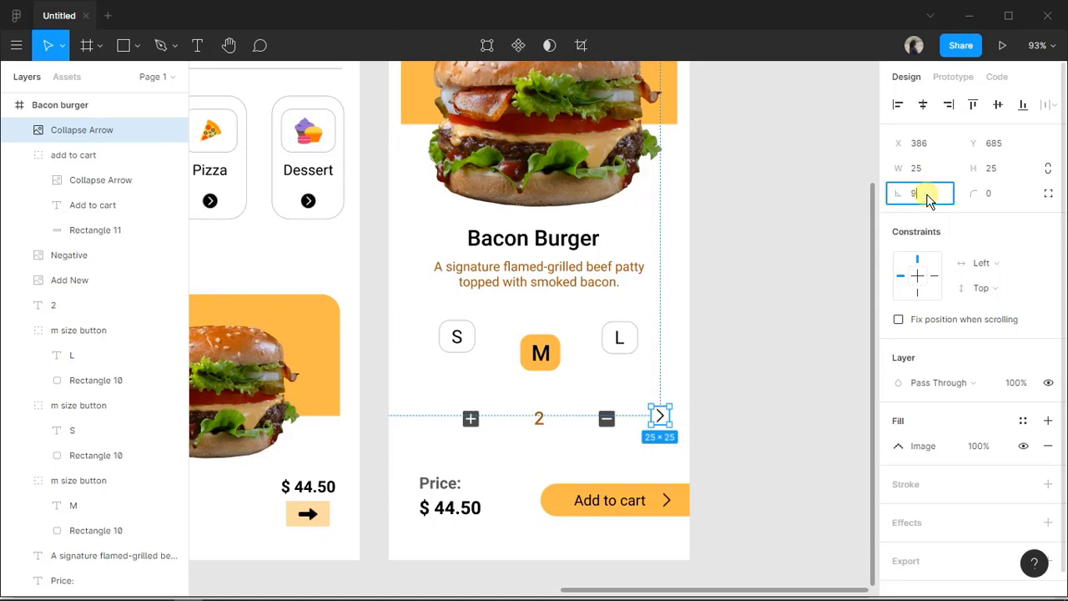
pyautogui.press('Return')
pyautogui.scroll(-5, 685, 451)
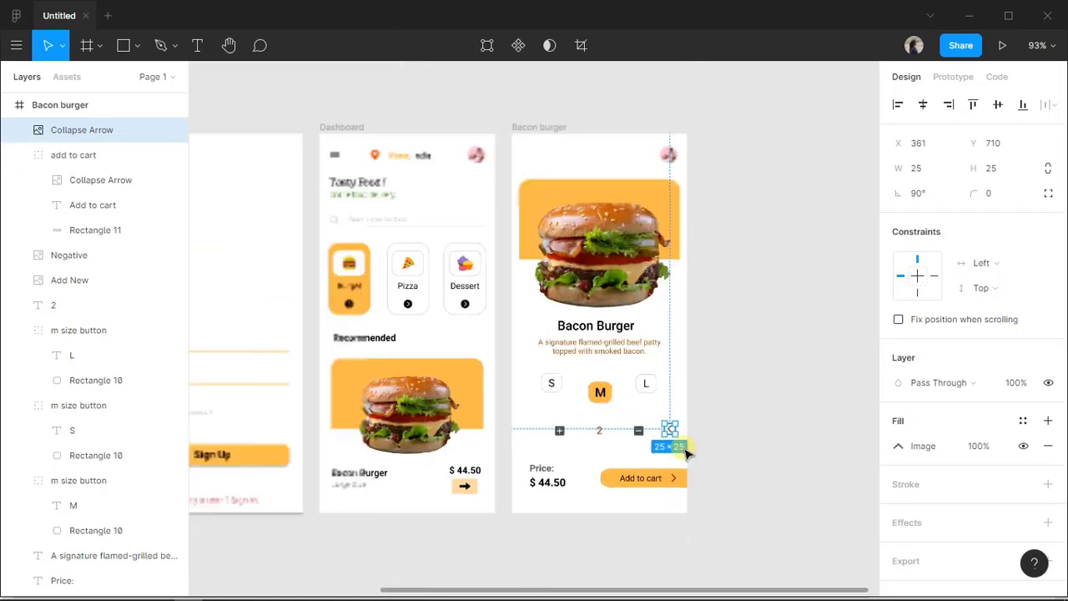
pyautogui.moveTo(671, 429); pyautogui.dragTo(526, 154)
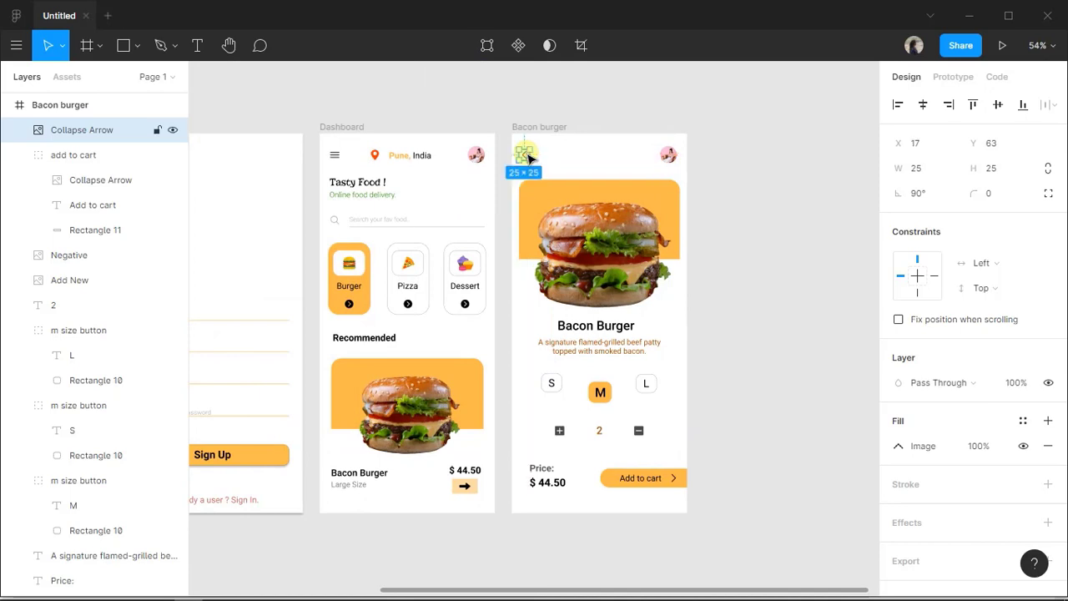
# Try a size of 35 × 35 for the back chevron in the Bacon burger header.
pyautogui.click(943, 168)
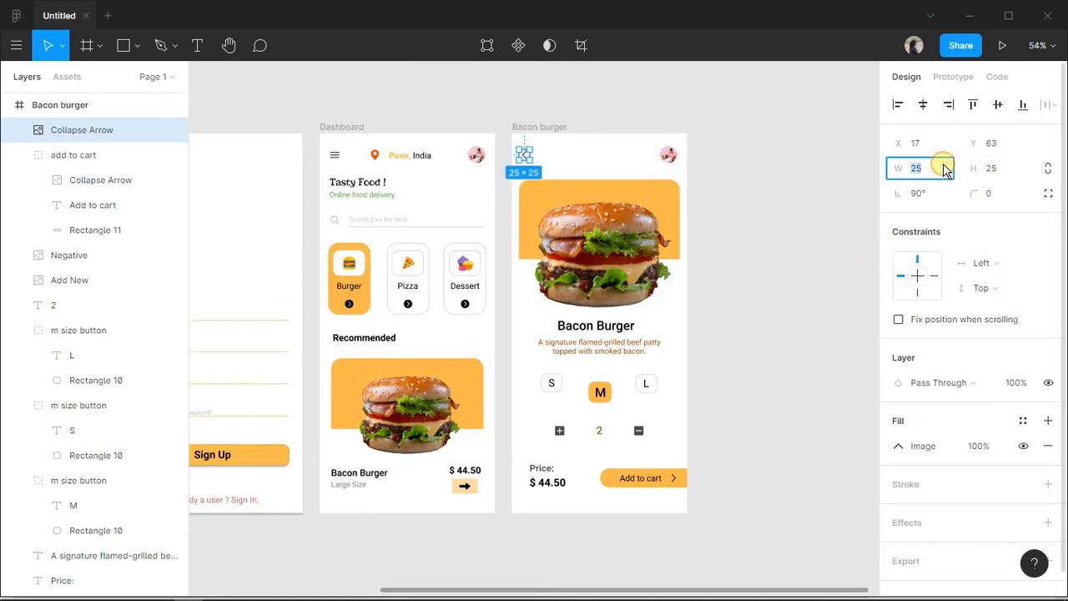
pyautogui.write('35')
pyautogui.click(1001, 168)
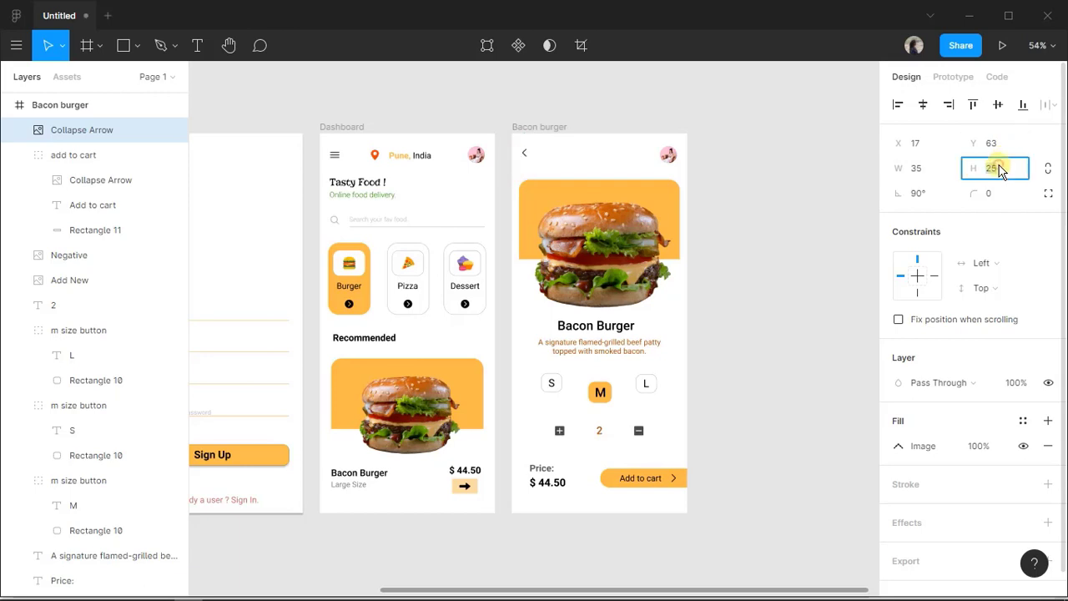
pyautogui.write('35')
pyautogui.press('Return')
# Set the back chevron's size to 30 × 30 and shift it slightly down in the Bacon burger header.
pyautogui.click(935, 168)
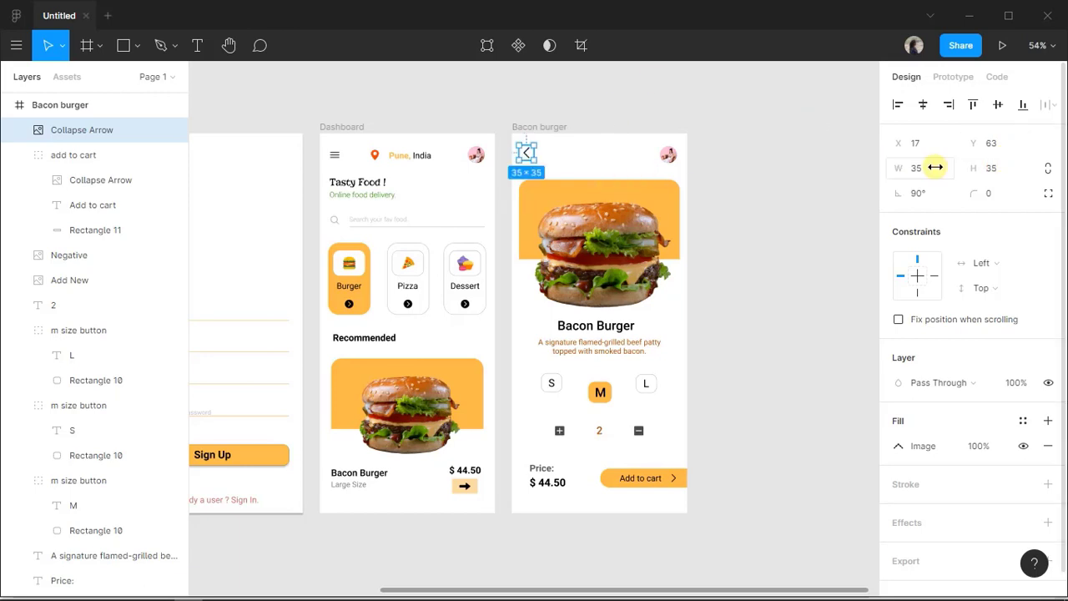
pyautogui.write('30')
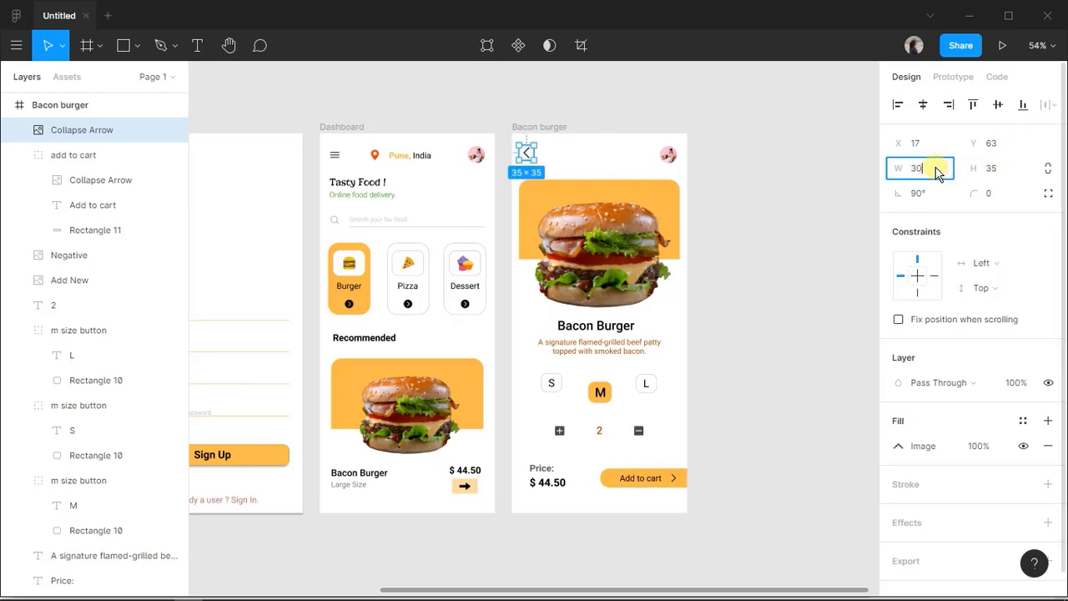
pyautogui.click(995, 168)
pyautogui.write('30')
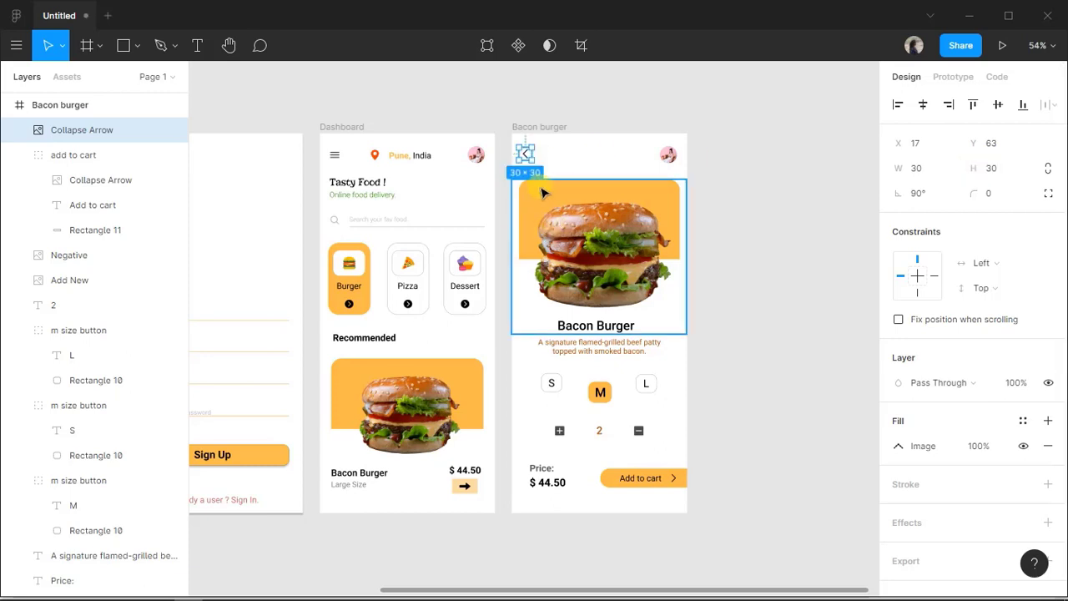
pyautogui.moveTo(525, 151)
pyautogui.mouseDown()
pyautogui.moveTo(537, 159)
pyautogui.moveTo(525, 154)
pyautogui.mouseUp()
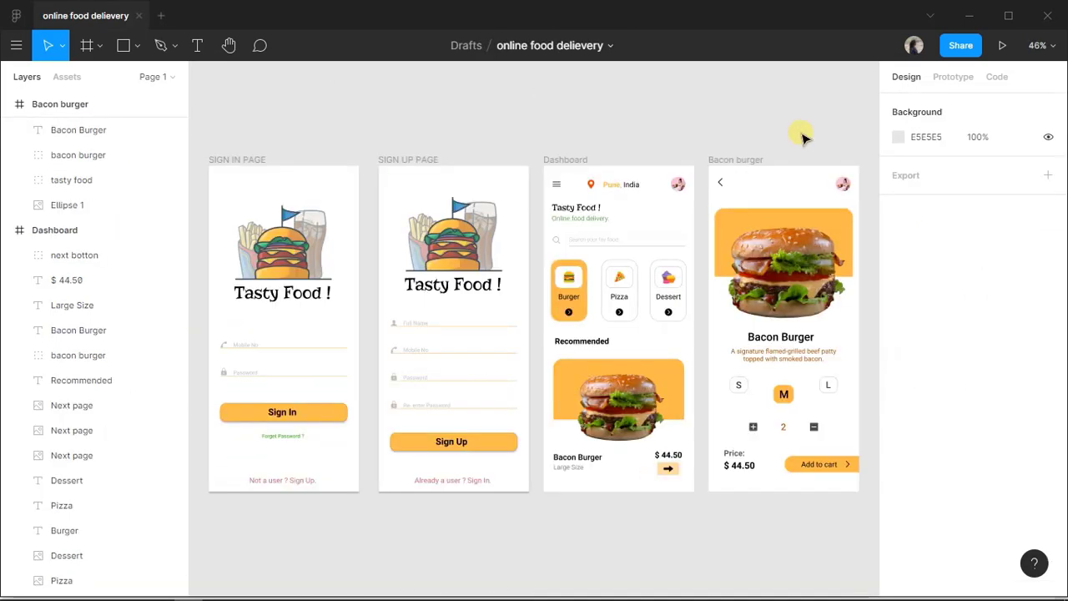
# Open the prototype settings for the food delivery screens.
pyautogui.click(968, 78)
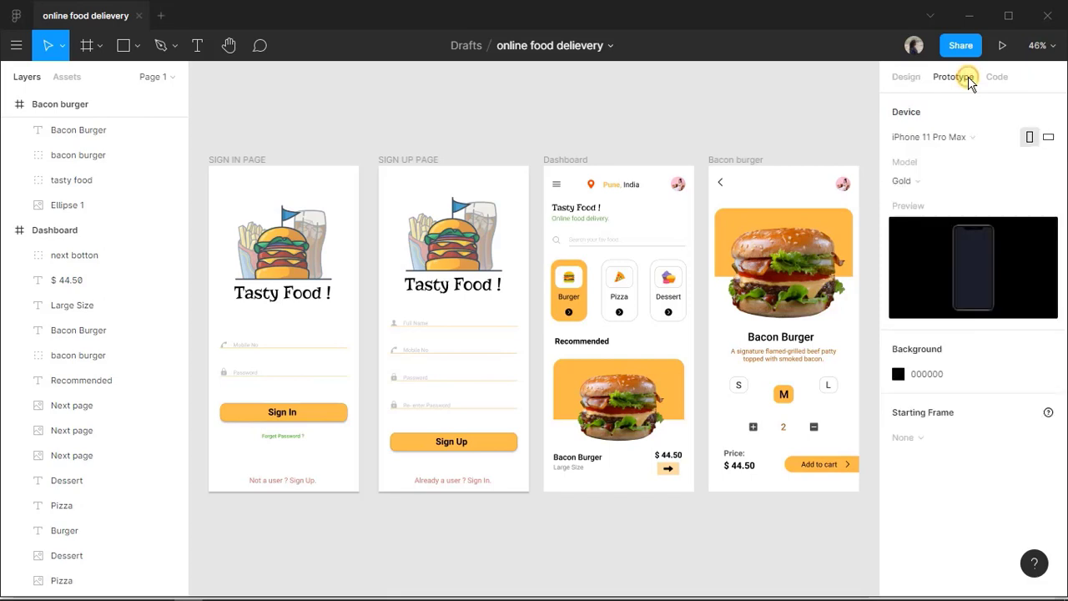